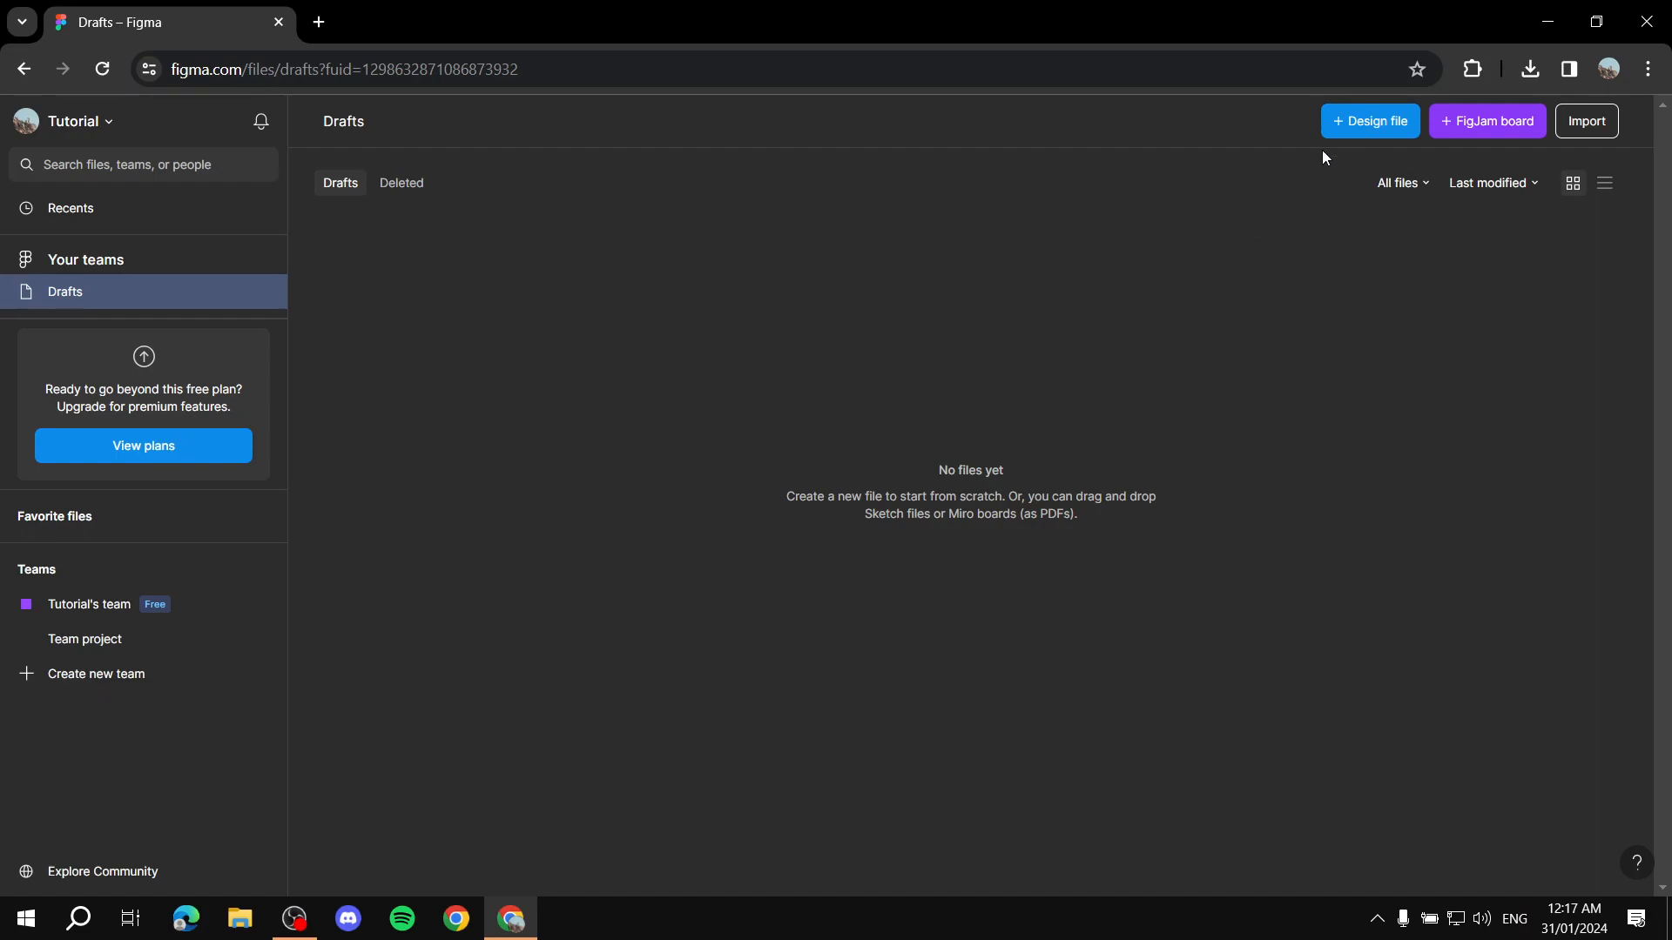
Create a new design file and rename it Wireframe
{"action": "left_click", "coordinate": [1368, 129]}
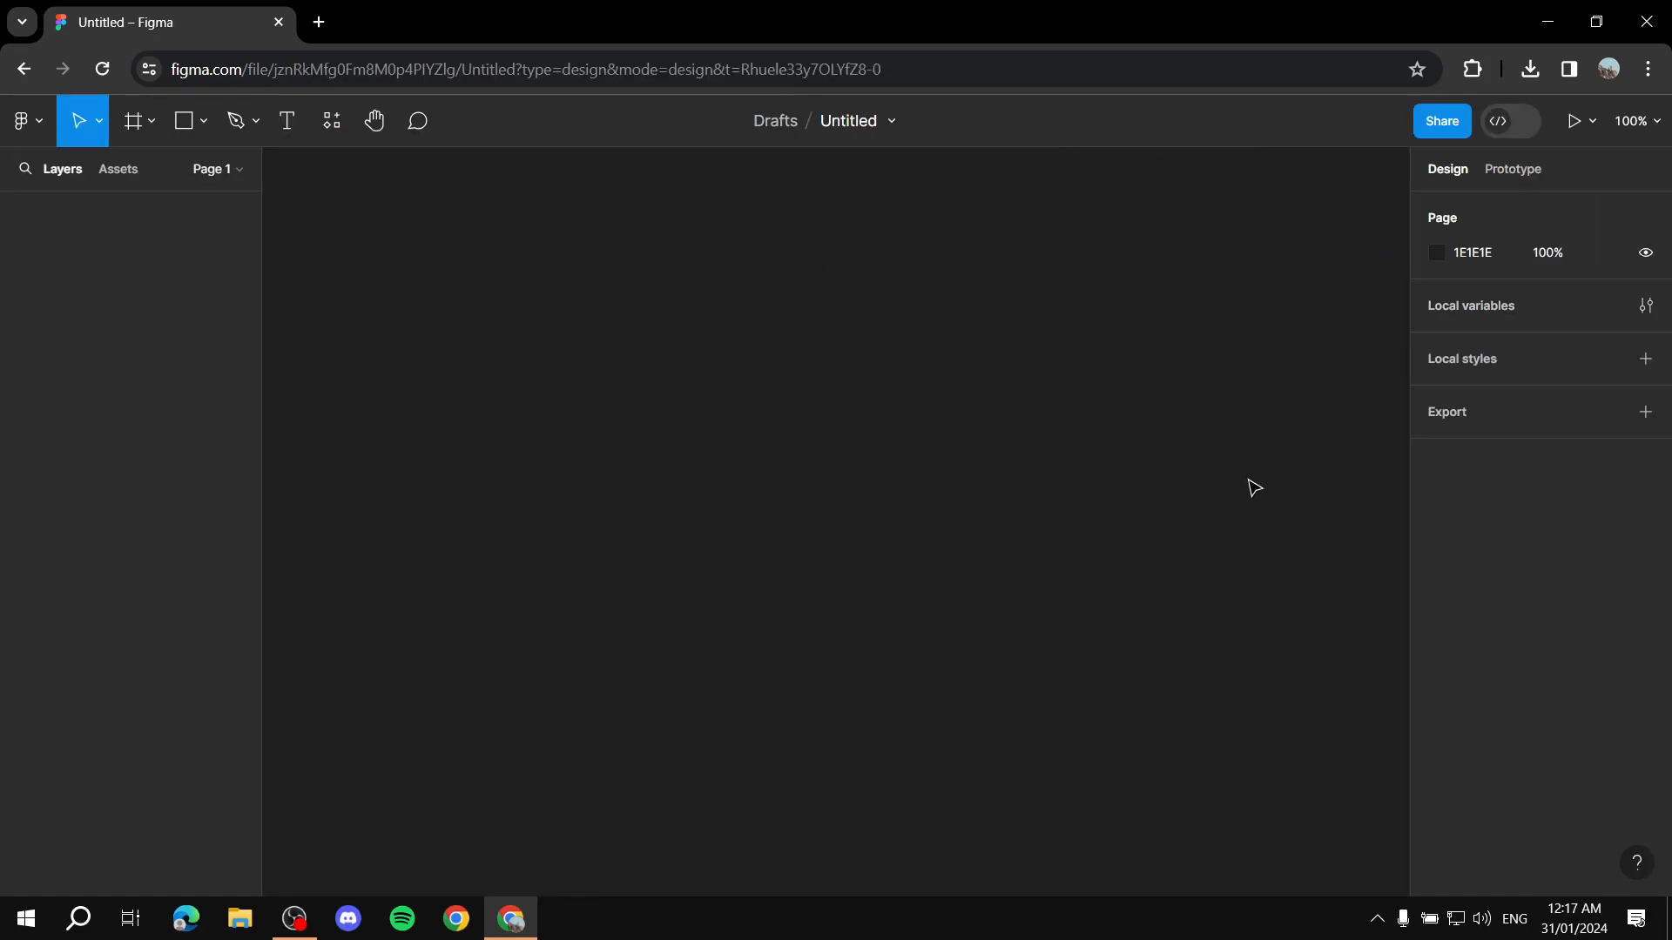
{"action": "left_click", "coordinate": [874, 123]}
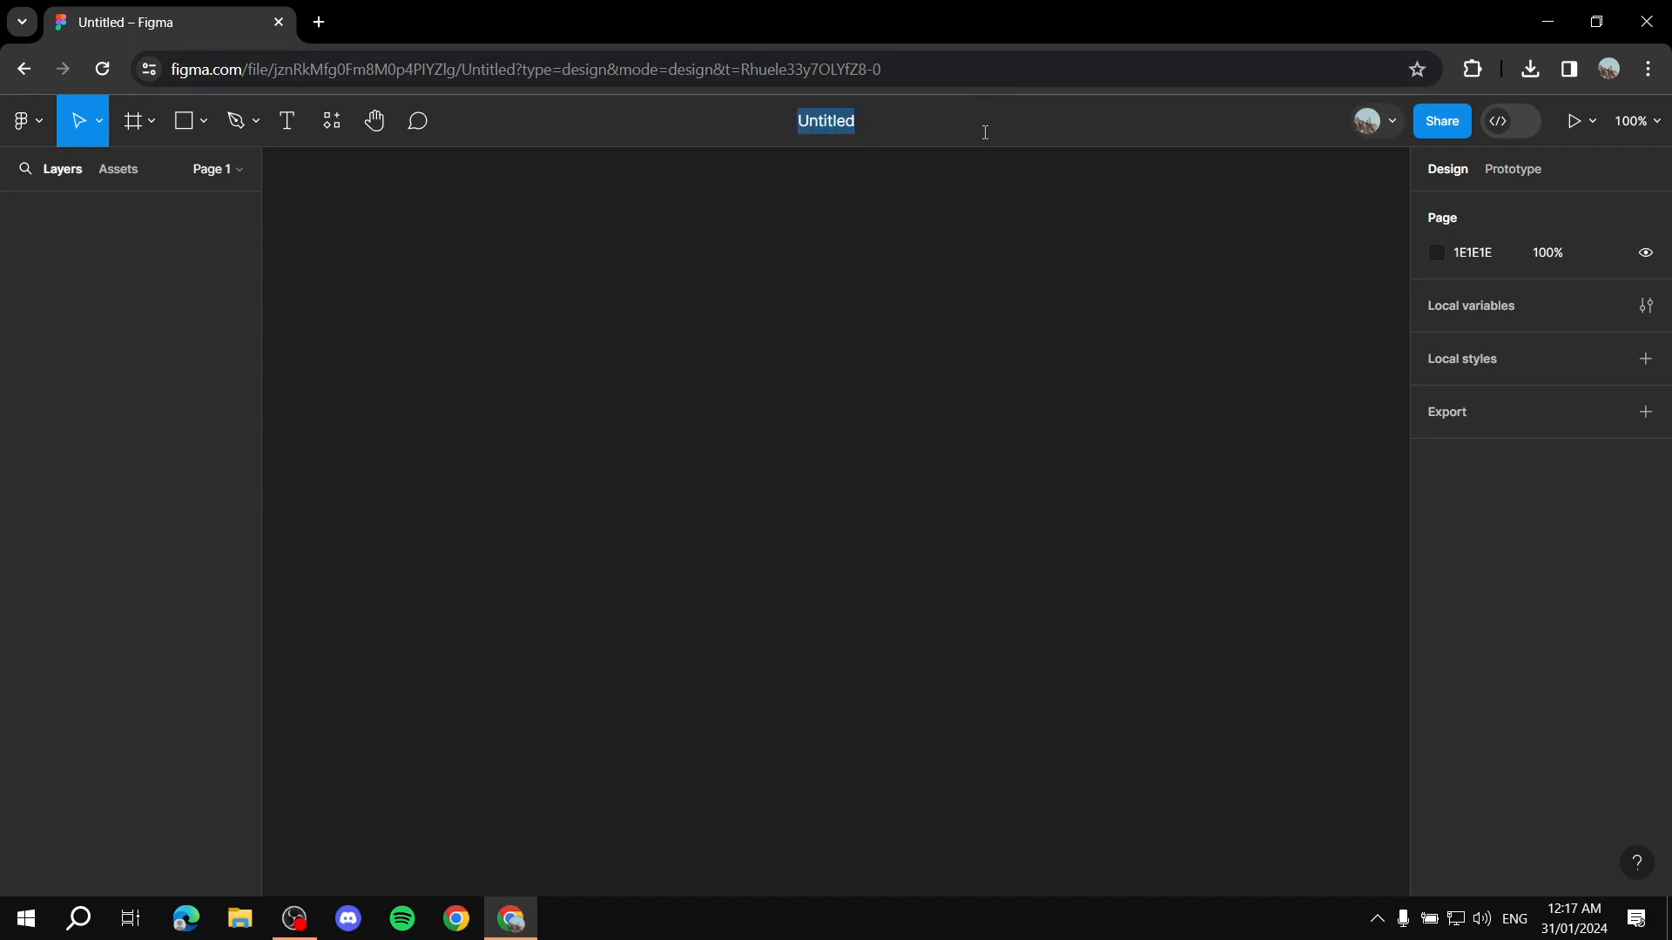
{"action": "type", "text": "Wireframe"}
{"action": "key", "text": "Return"}
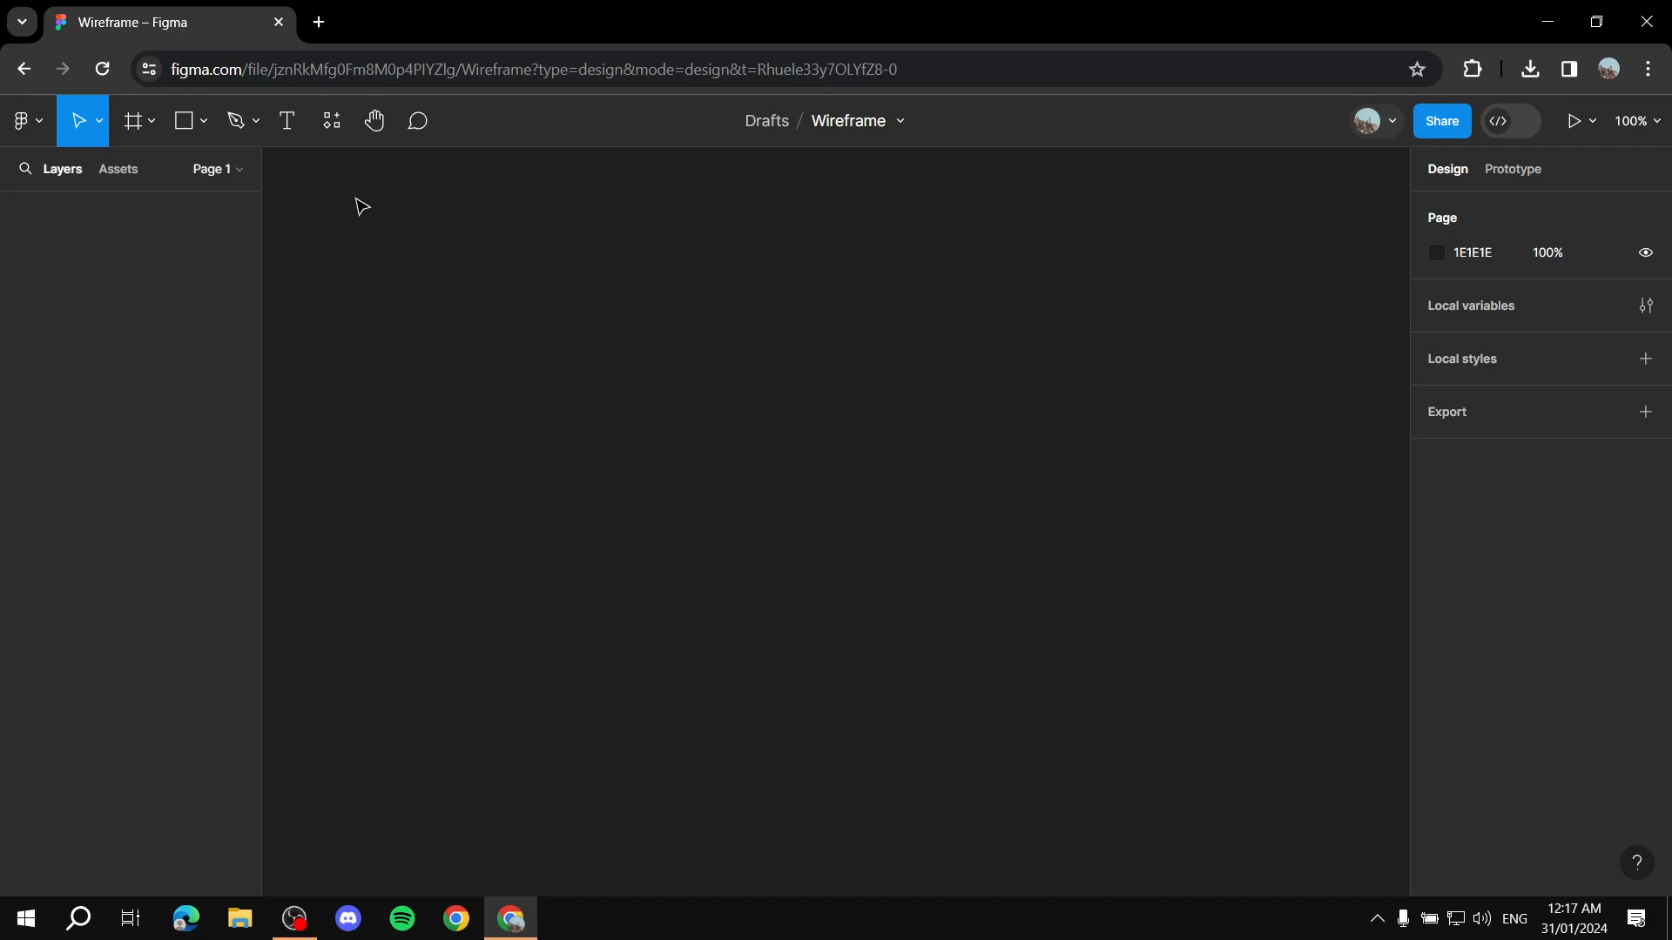
Import the Wireframe Ref 1 phone home-screen image from file and place it at its original size on the canvas
{"action": "left_click", "coordinate": [30, 125]}
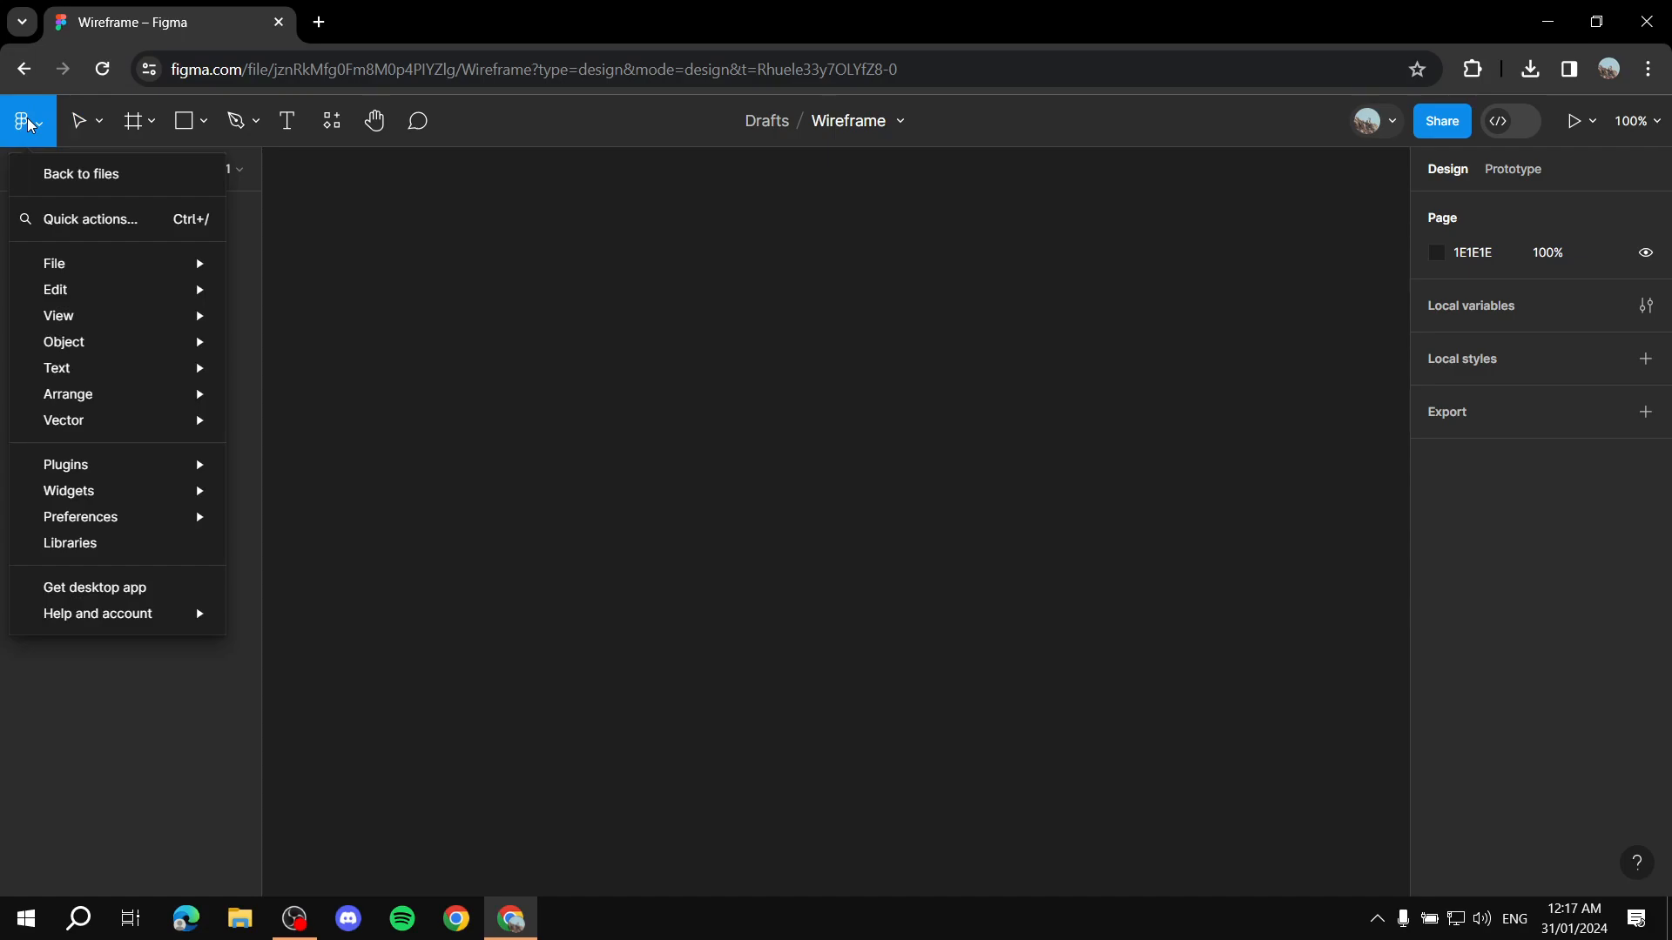
{"action": "mouse_move", "coordinate": [109, 265]}
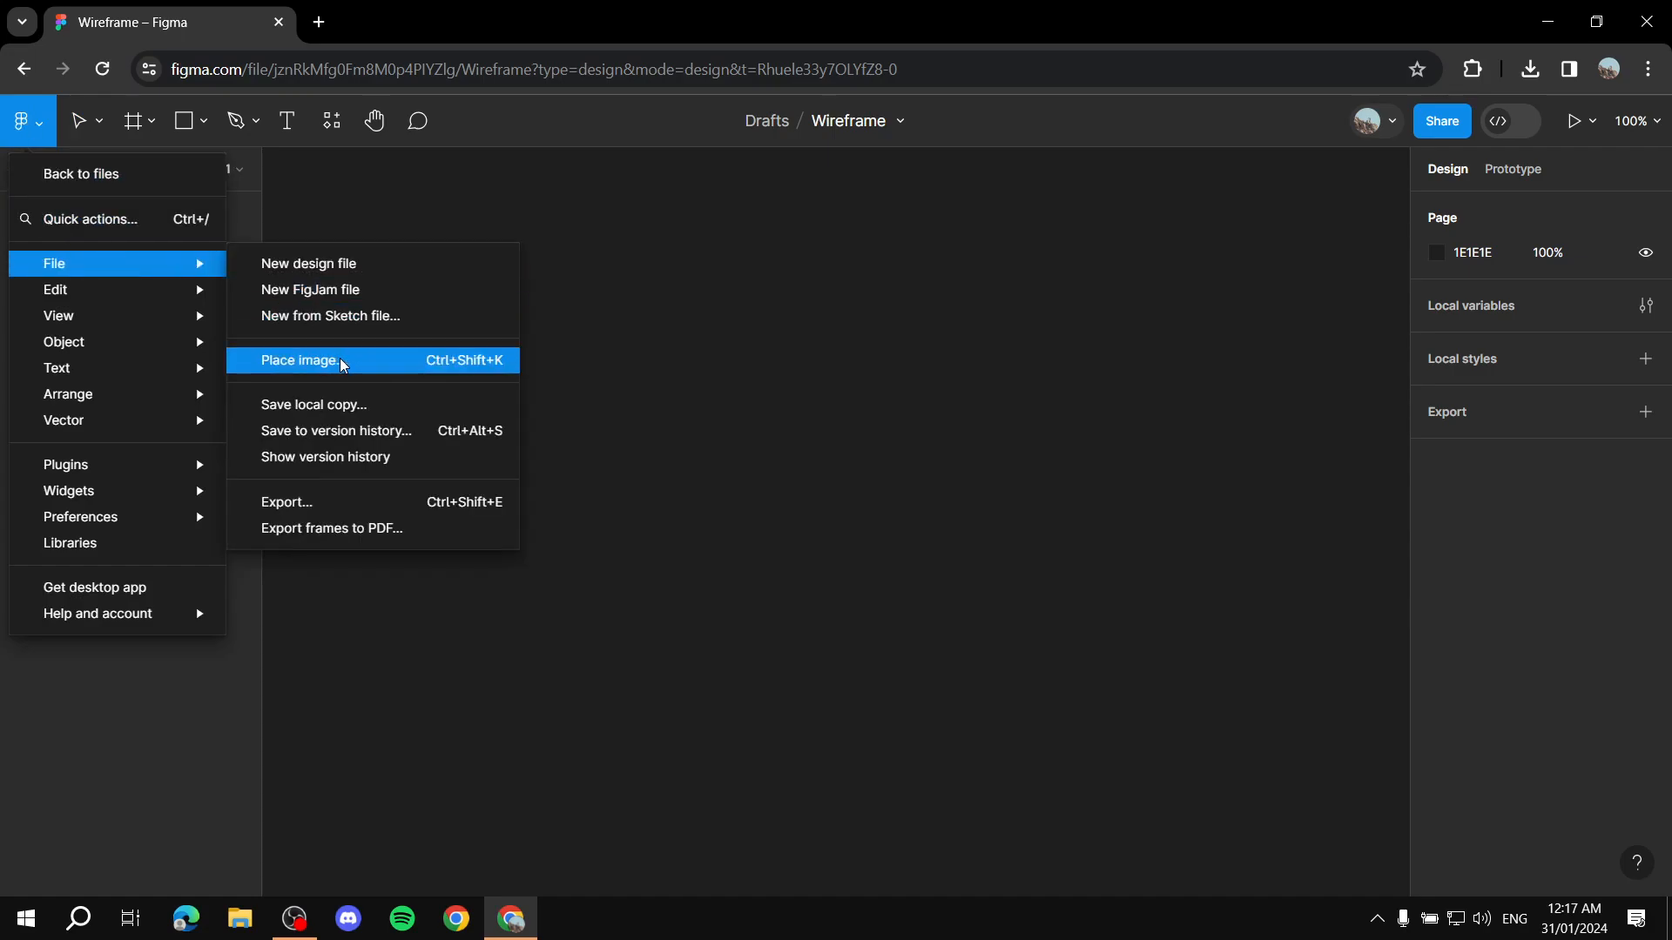
{"action": "left_click", "coordinate": [452, 366]}
{"action": "double_click", "coordinate": [795, 501]}
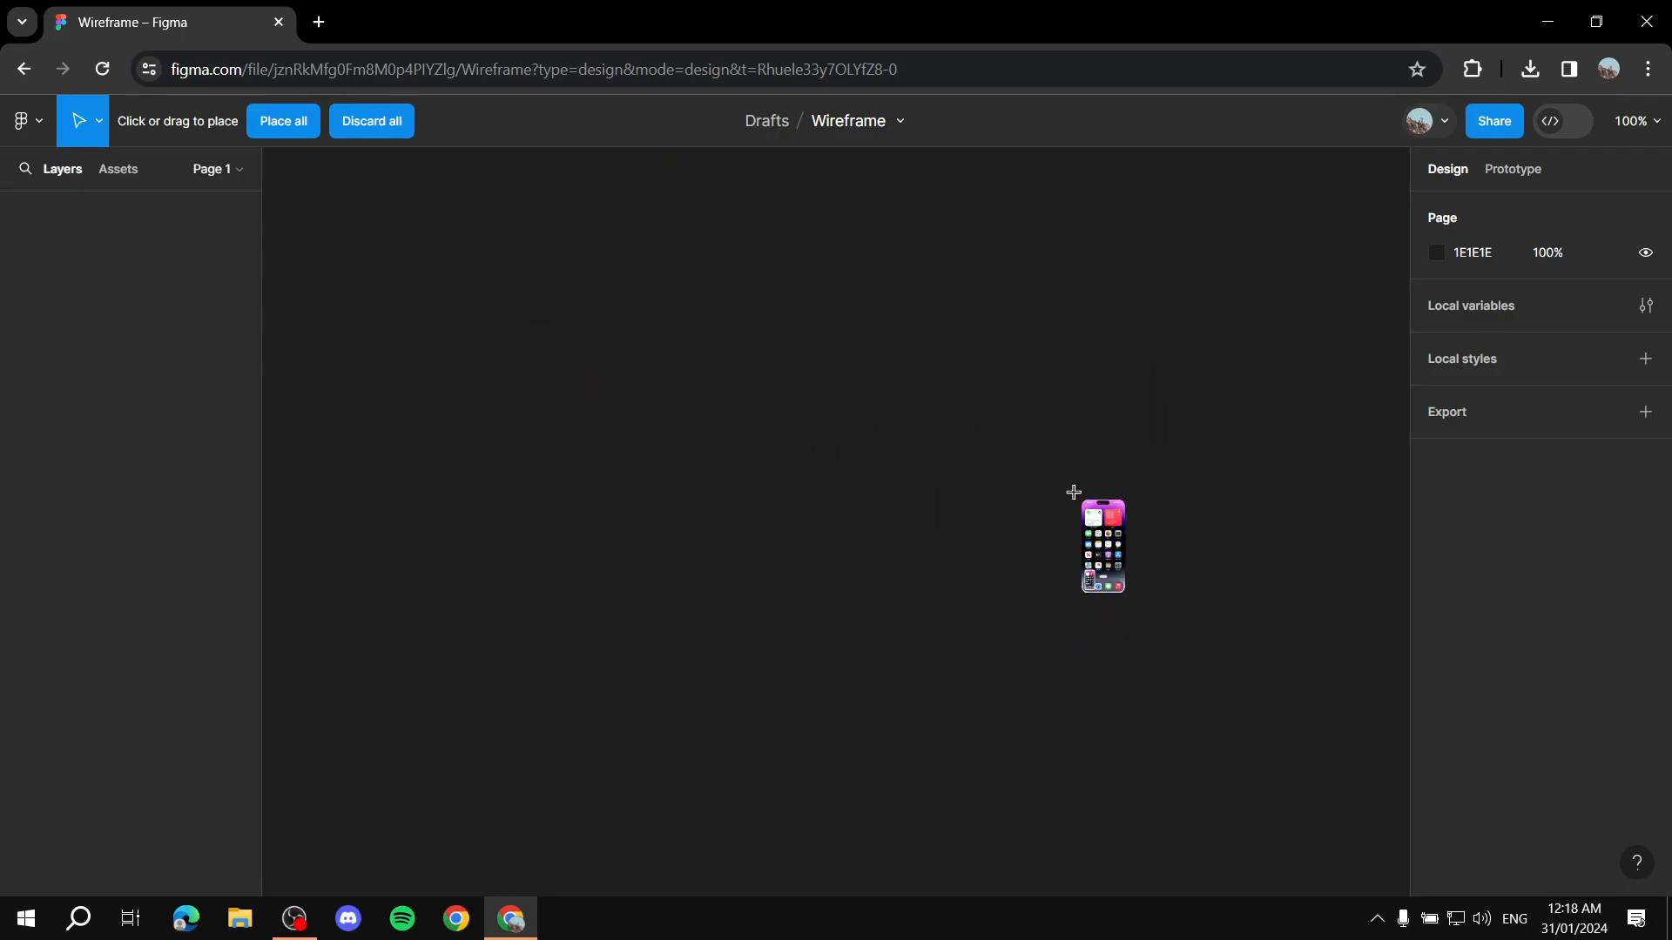
{"action": "left_click", "coordinate": [906, 403]}
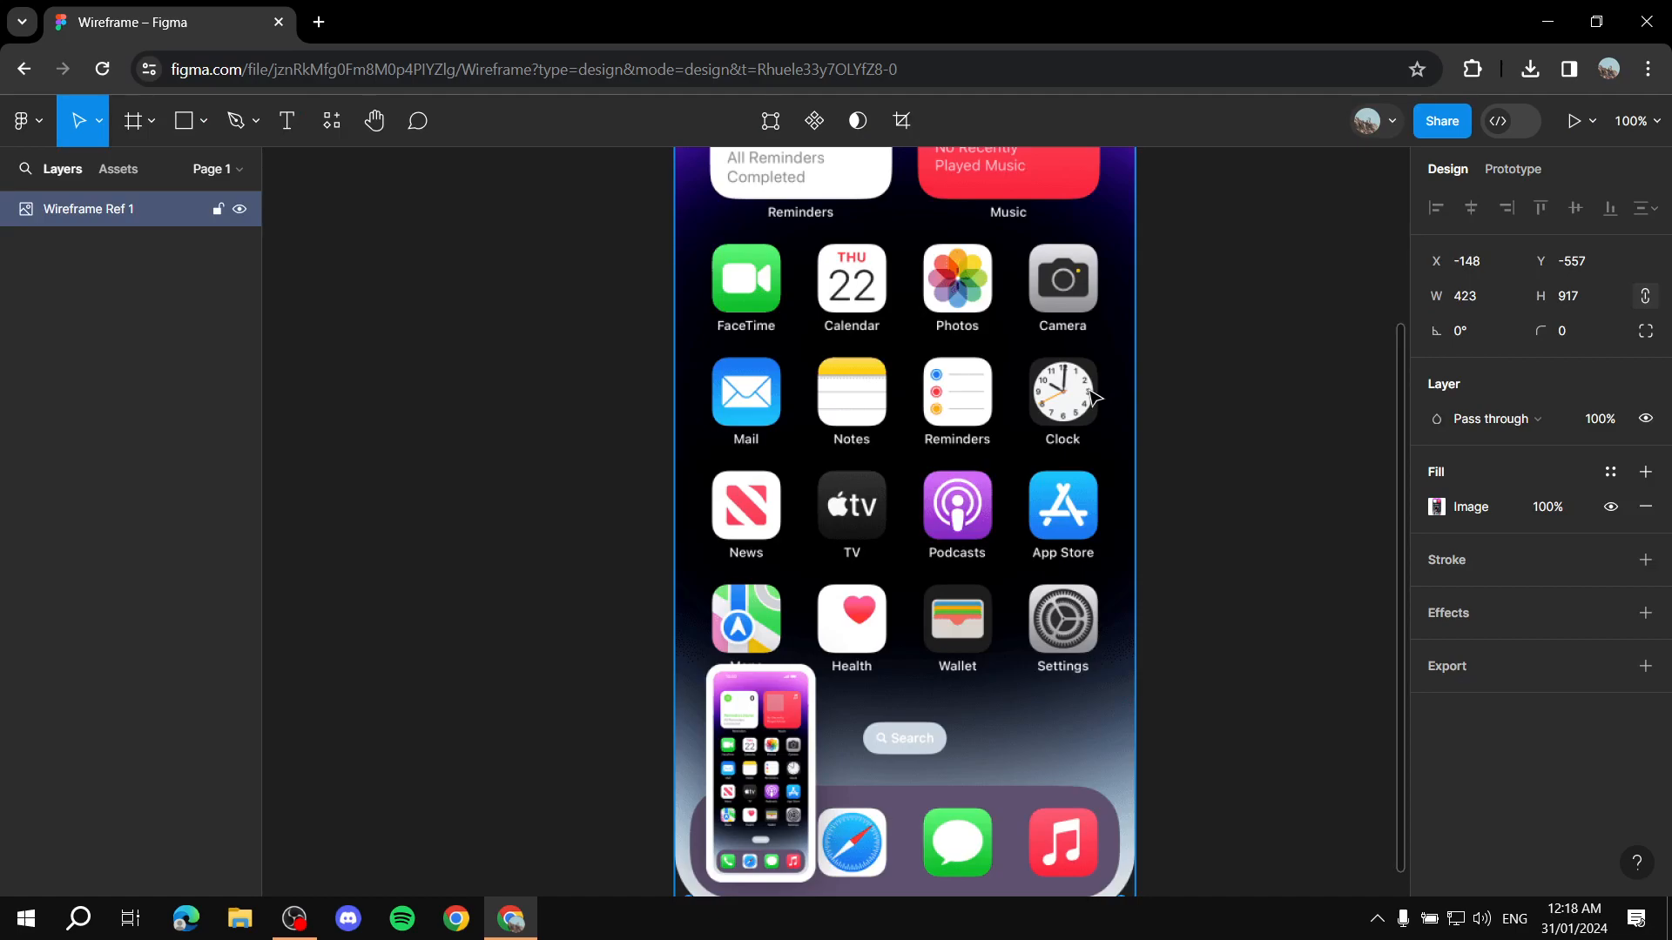
{"action": "scroll", "coordinate": [1017, 412], "scroll_direction": "up", "scroll_amount": 4}
{"action": "scroll", "coordinate": [1015, 417], "scroll_direction": "down", "scroll_amount": 9}
{"action": "scroll", "coordinate": [958, 423], "scroll_direction": "left", "scroll_amount": 1}
{"action": "scroll", "coordinate": [1163, 329], "scroll_direction": "up", "scroll_amount": 1}
{"action": "scroll", "coordinate": [1123, 362], "scroll_direction": "up", "scroll_amount": 2}
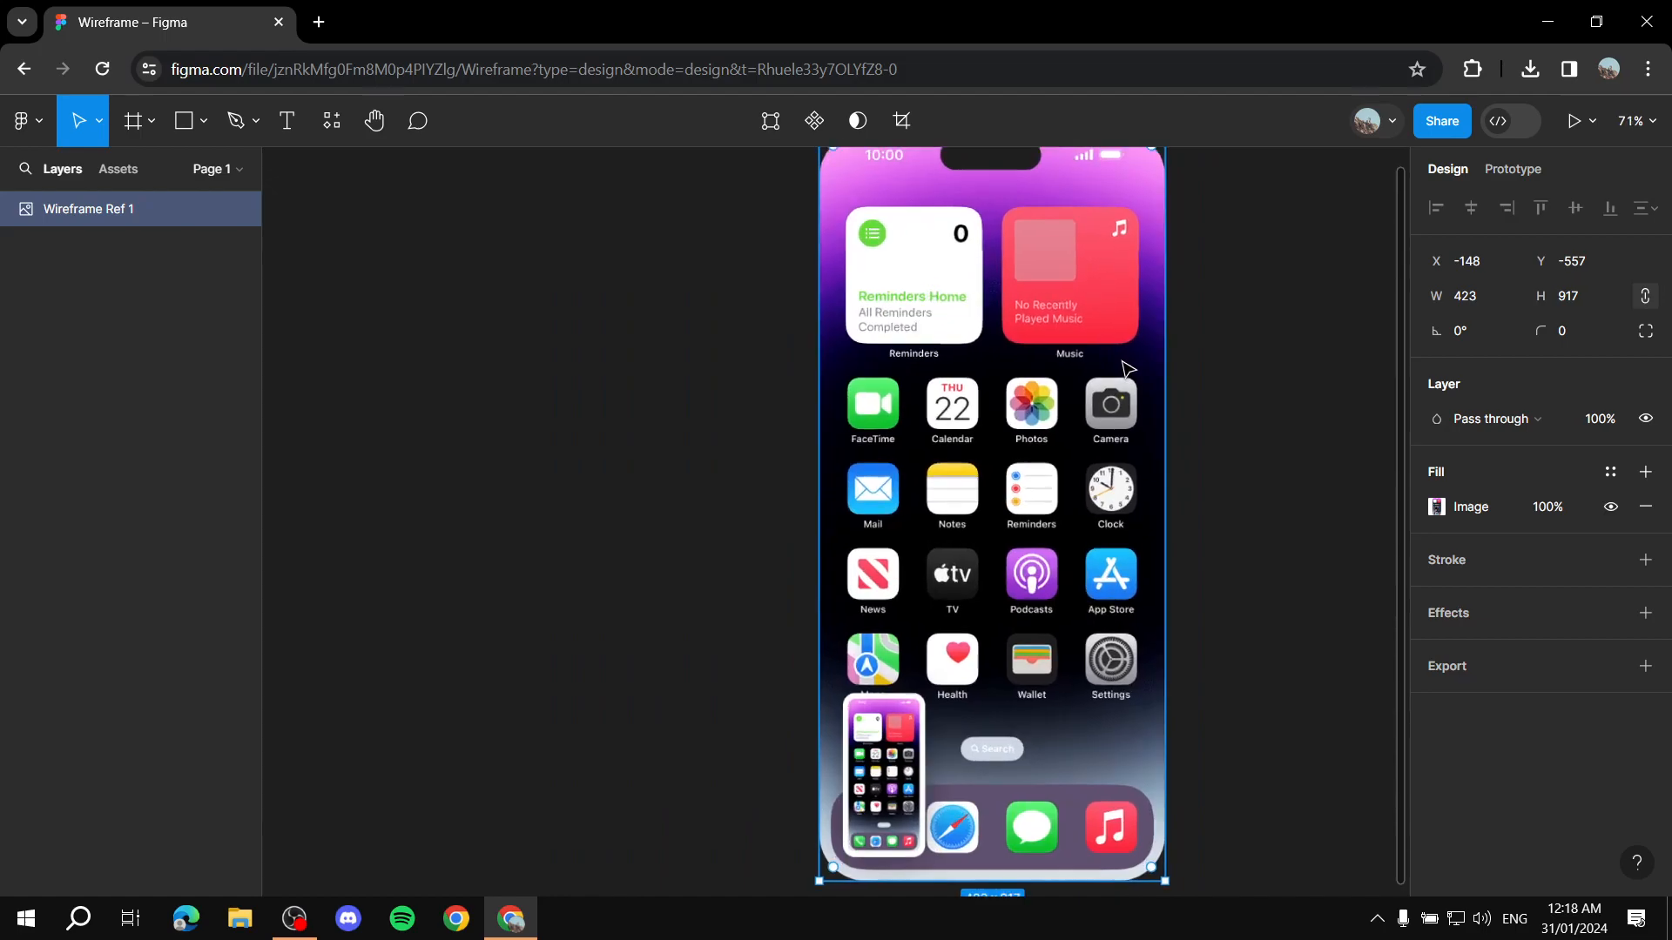
{"action": "scroll", "coordinate": [1017, 347], "scroll_direction": "up", "scroll_amount": 1}
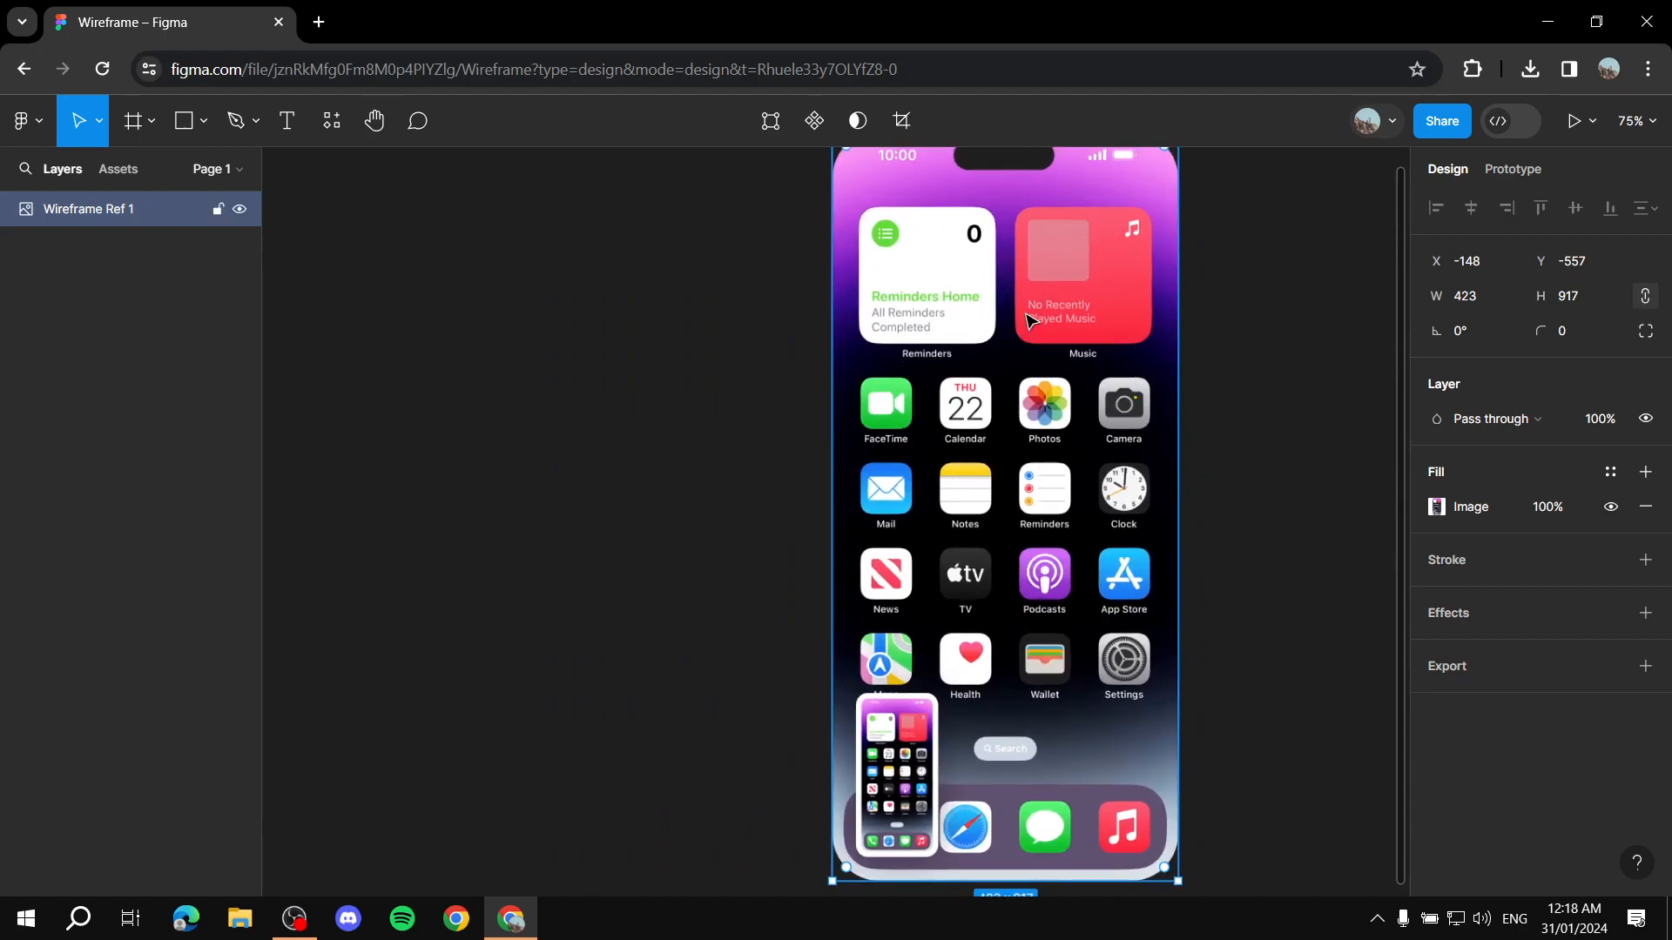
{"action": "scroll", "coordinate": [1069, 299], "scroll_direction": "up", "scroll_amount": 1}
{"action": "scroll", "coordinate": [1069, 298], "scroll_direction": "down", "scroll_amount": 2}
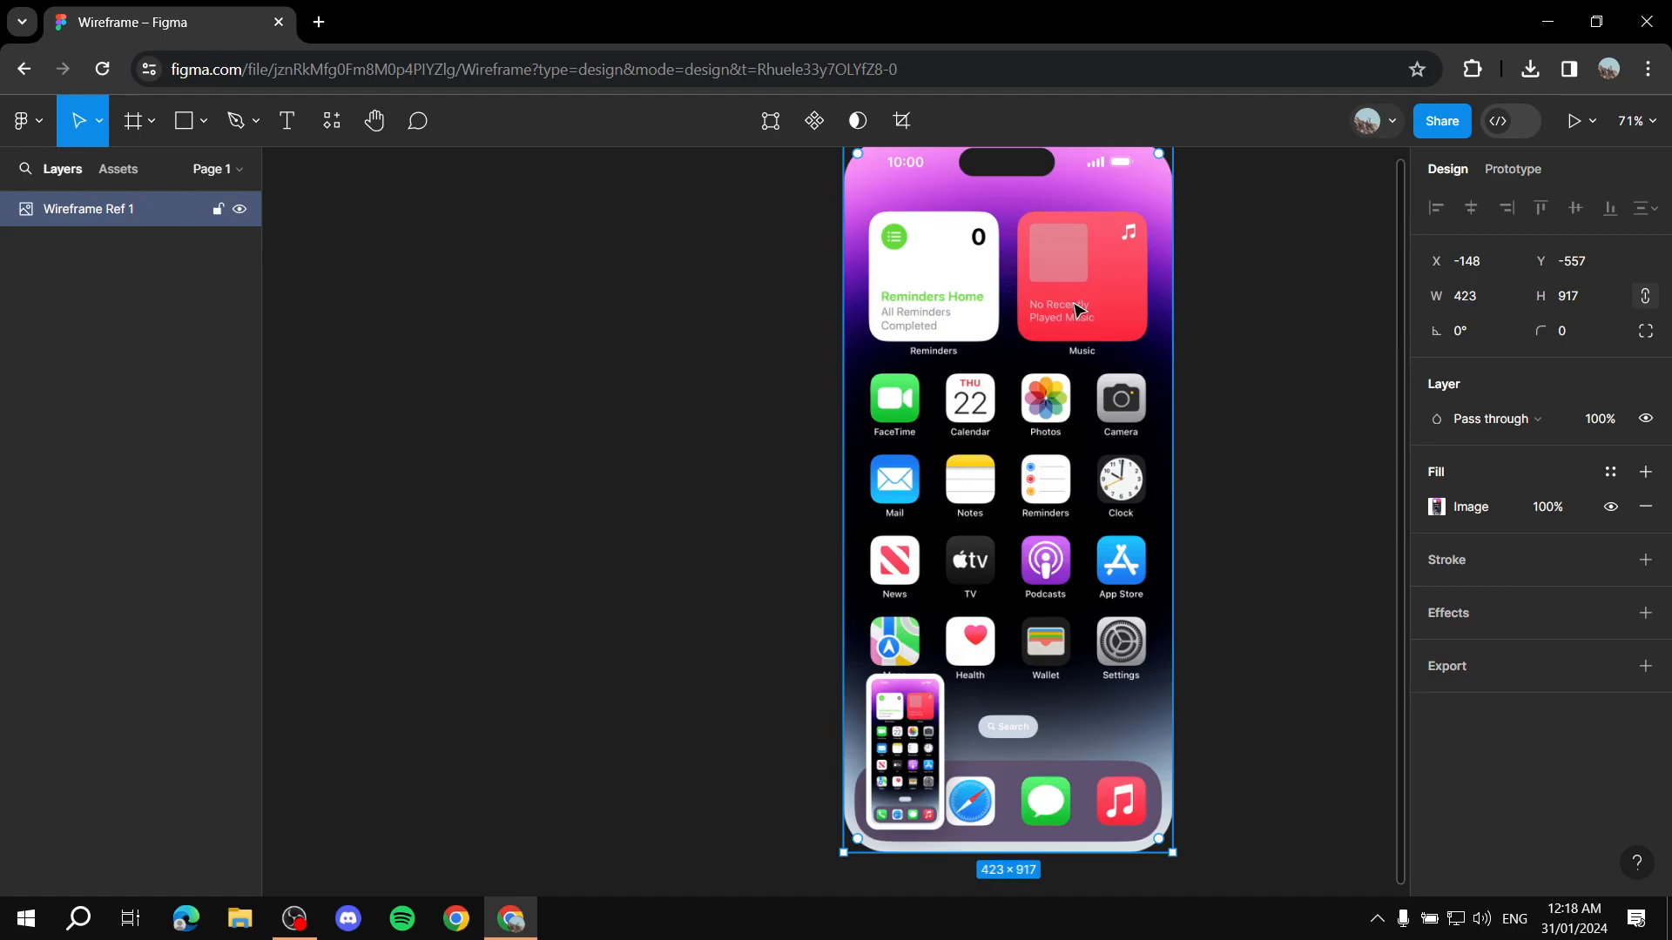
{"action": "scroll", "coordinate": [1080, 310], "scroll_direction": "up", "scroll_amount": 1}
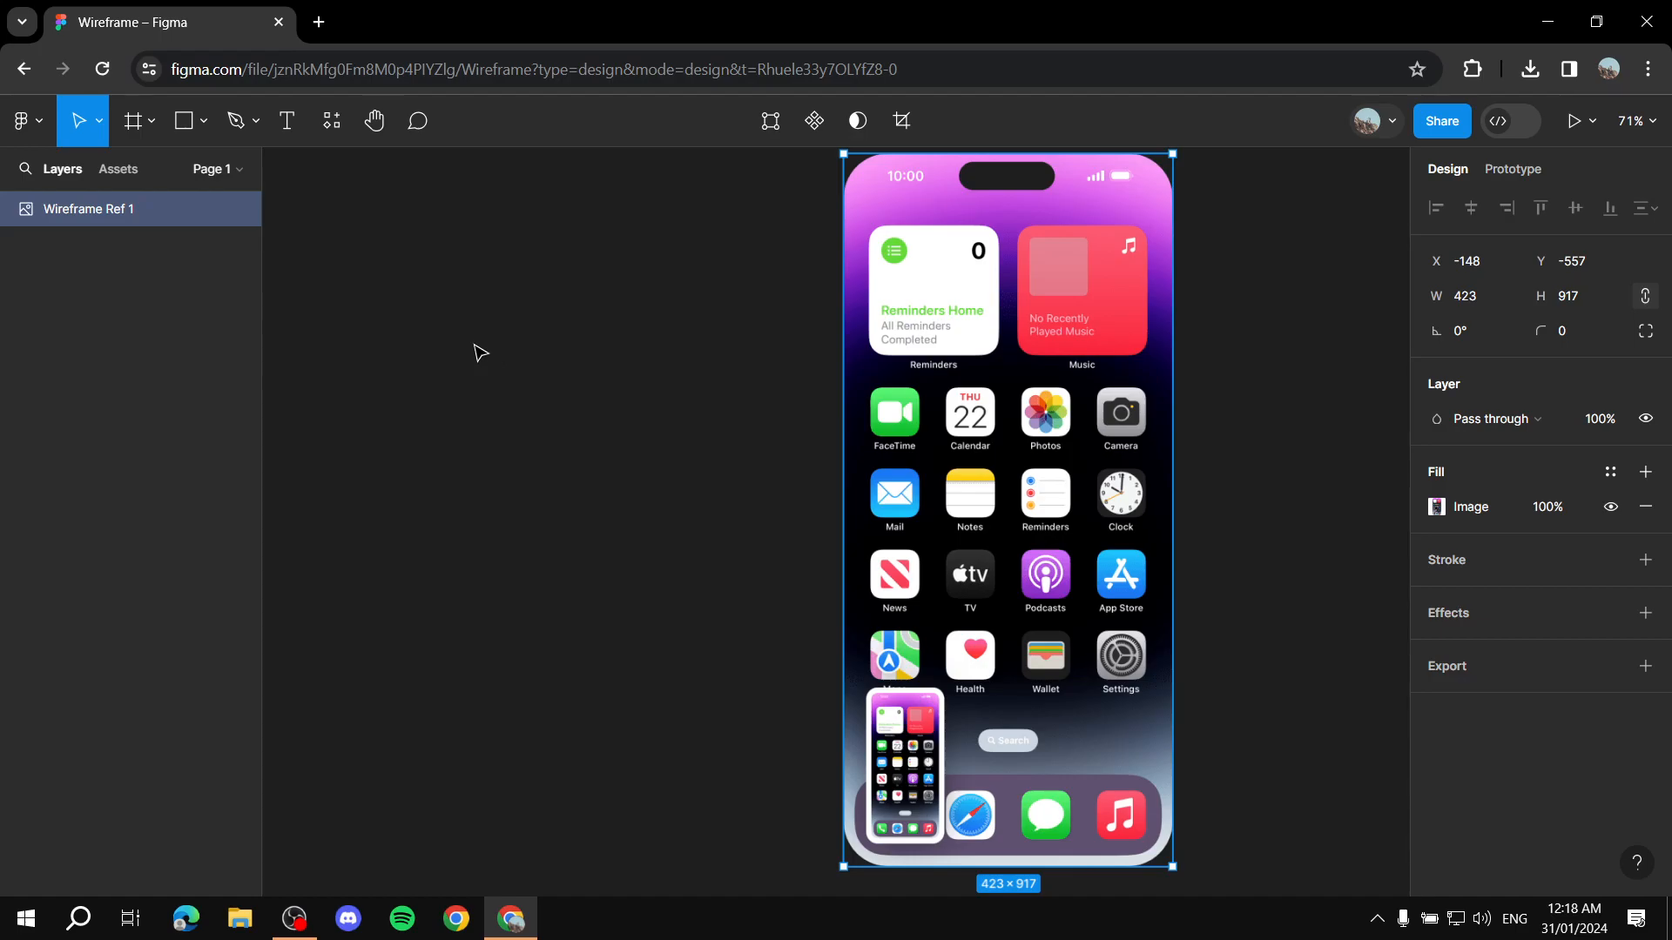
{"action": "left_click", "coordinate": [132, 121]}
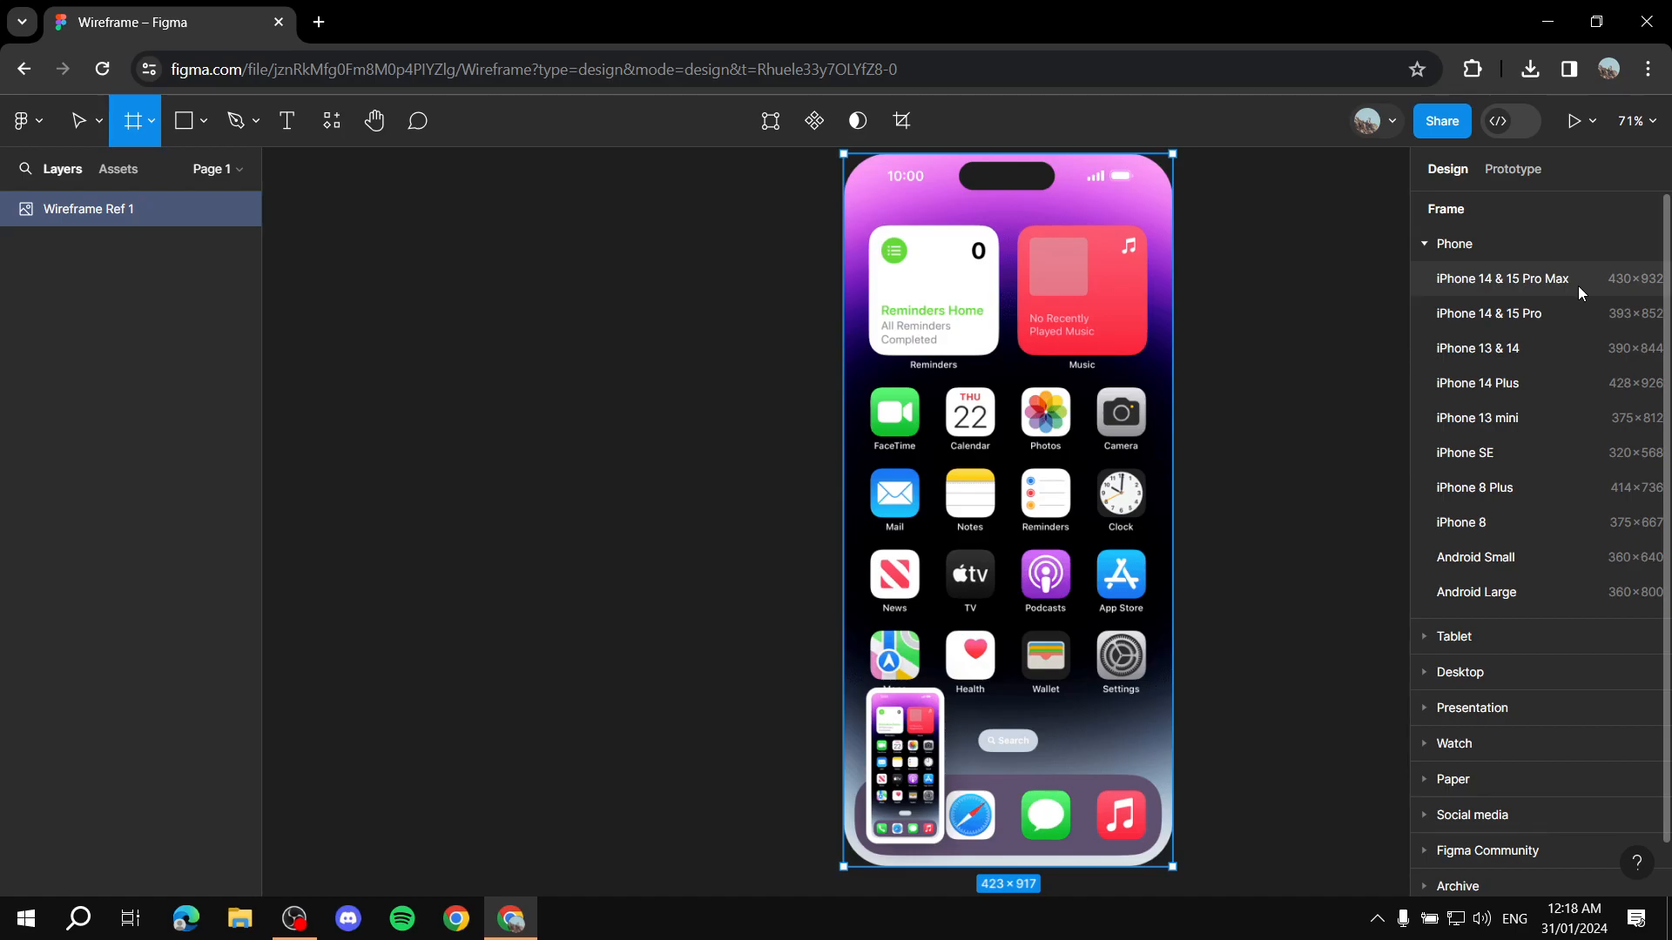
{"action": "left_click", "coordinate": [605, 425]}
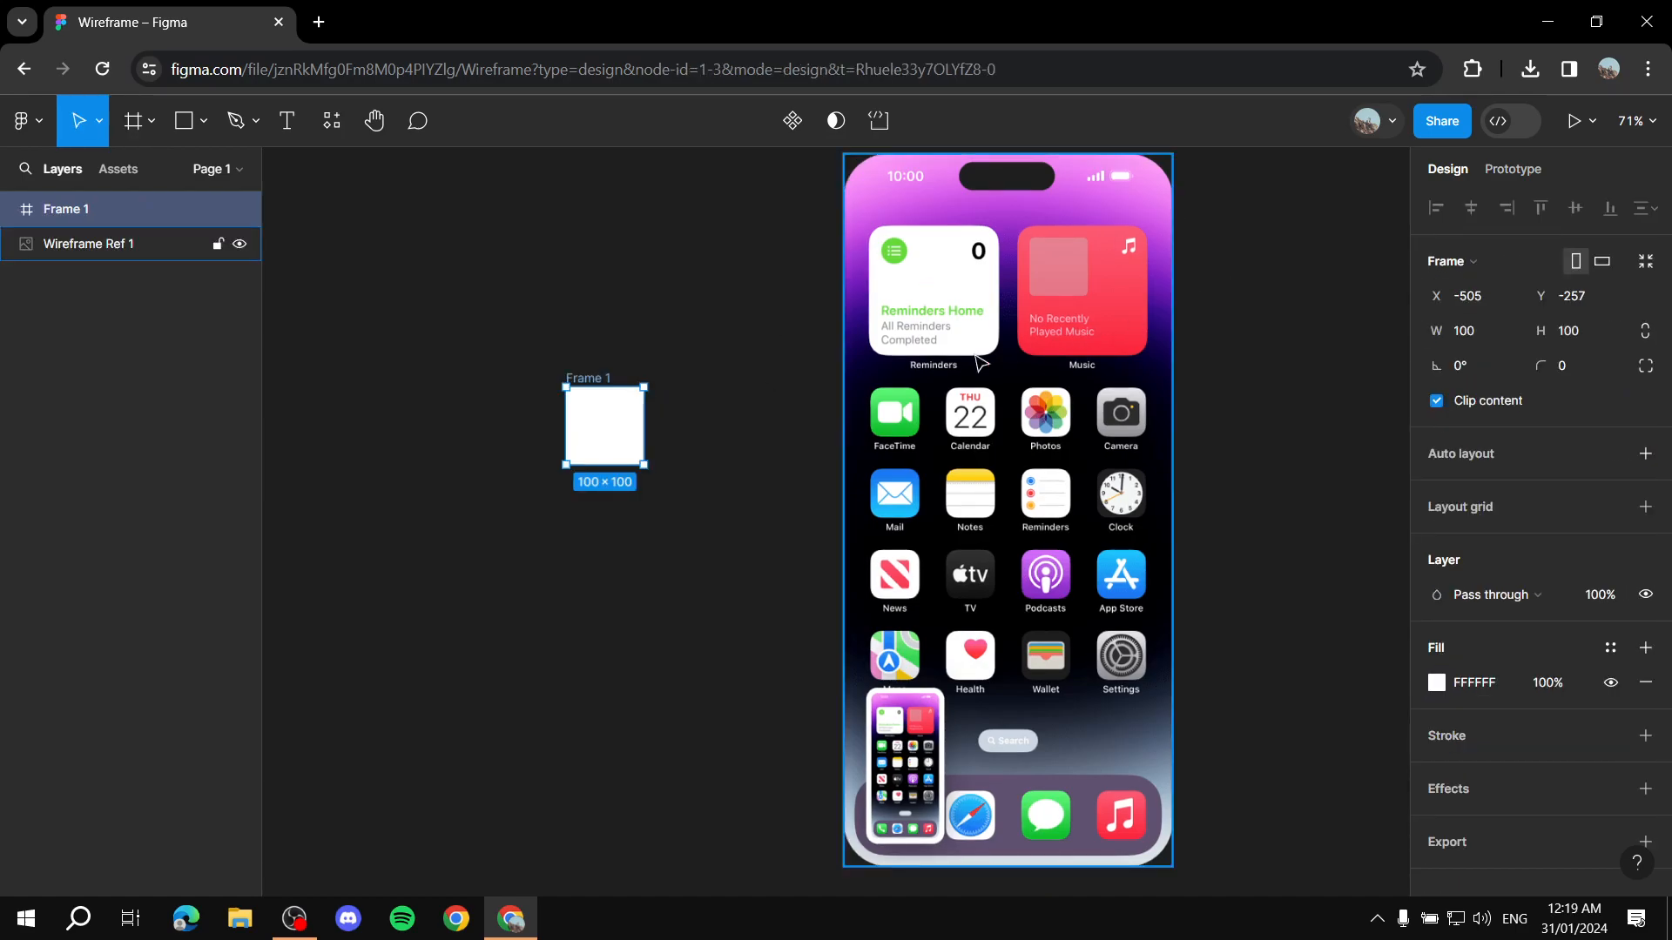
{"action": "key", "text": "Delete"}
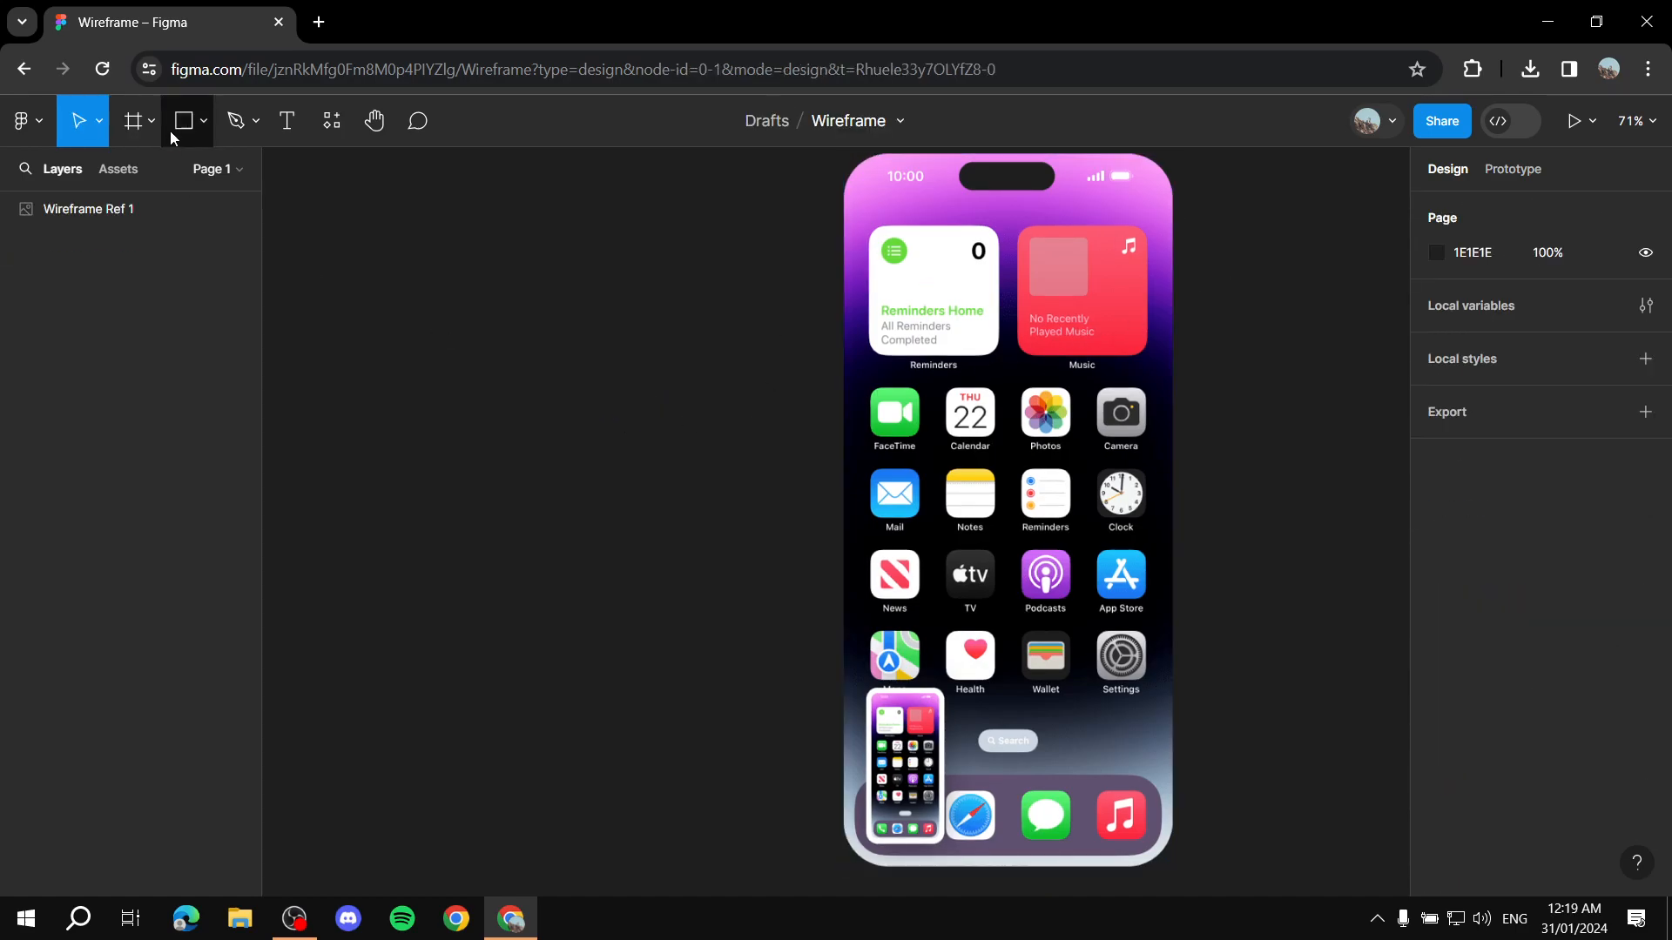
Add an iPhone 14 & 15 Pro Max frame and position it just beside the reference image
{"action": "left_click", "coordinate": [127, 117]}
{"action": "left_click", "coordinate": [1498, 282]}
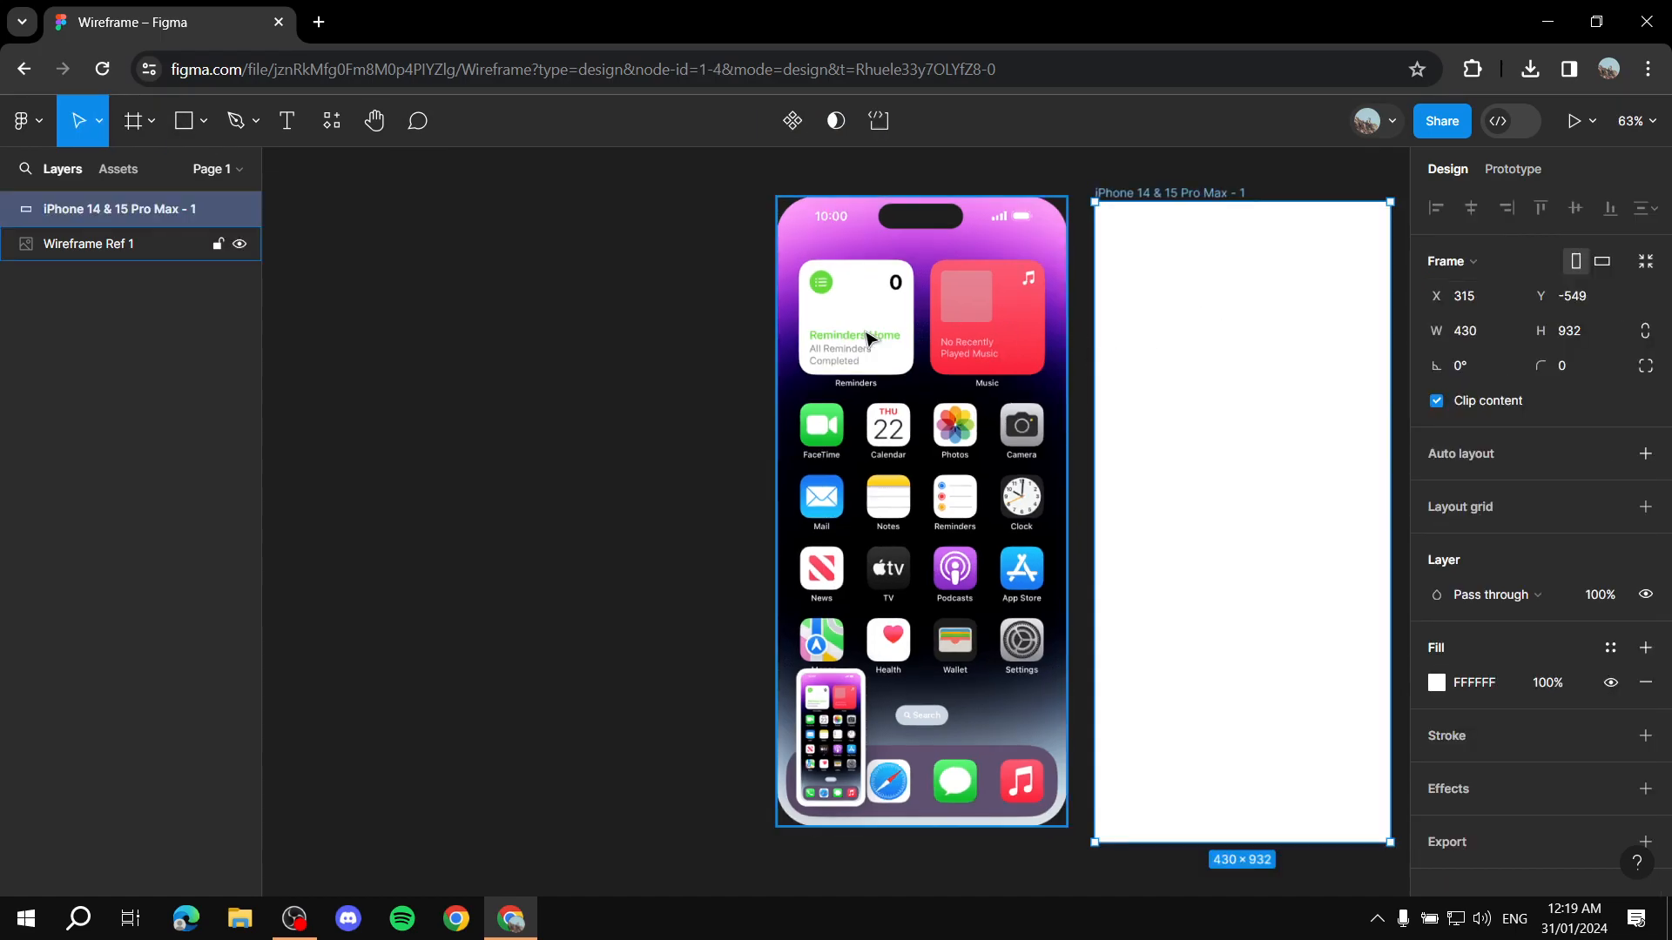
{"action": "scroll", "coordinate": [871, 356], "scroll_direction": "right", "scroll_amount": 2}
{"action": "scroll", "coordinate": [871, 355], "scroll_direction": "right", "scroll_amount": 3}
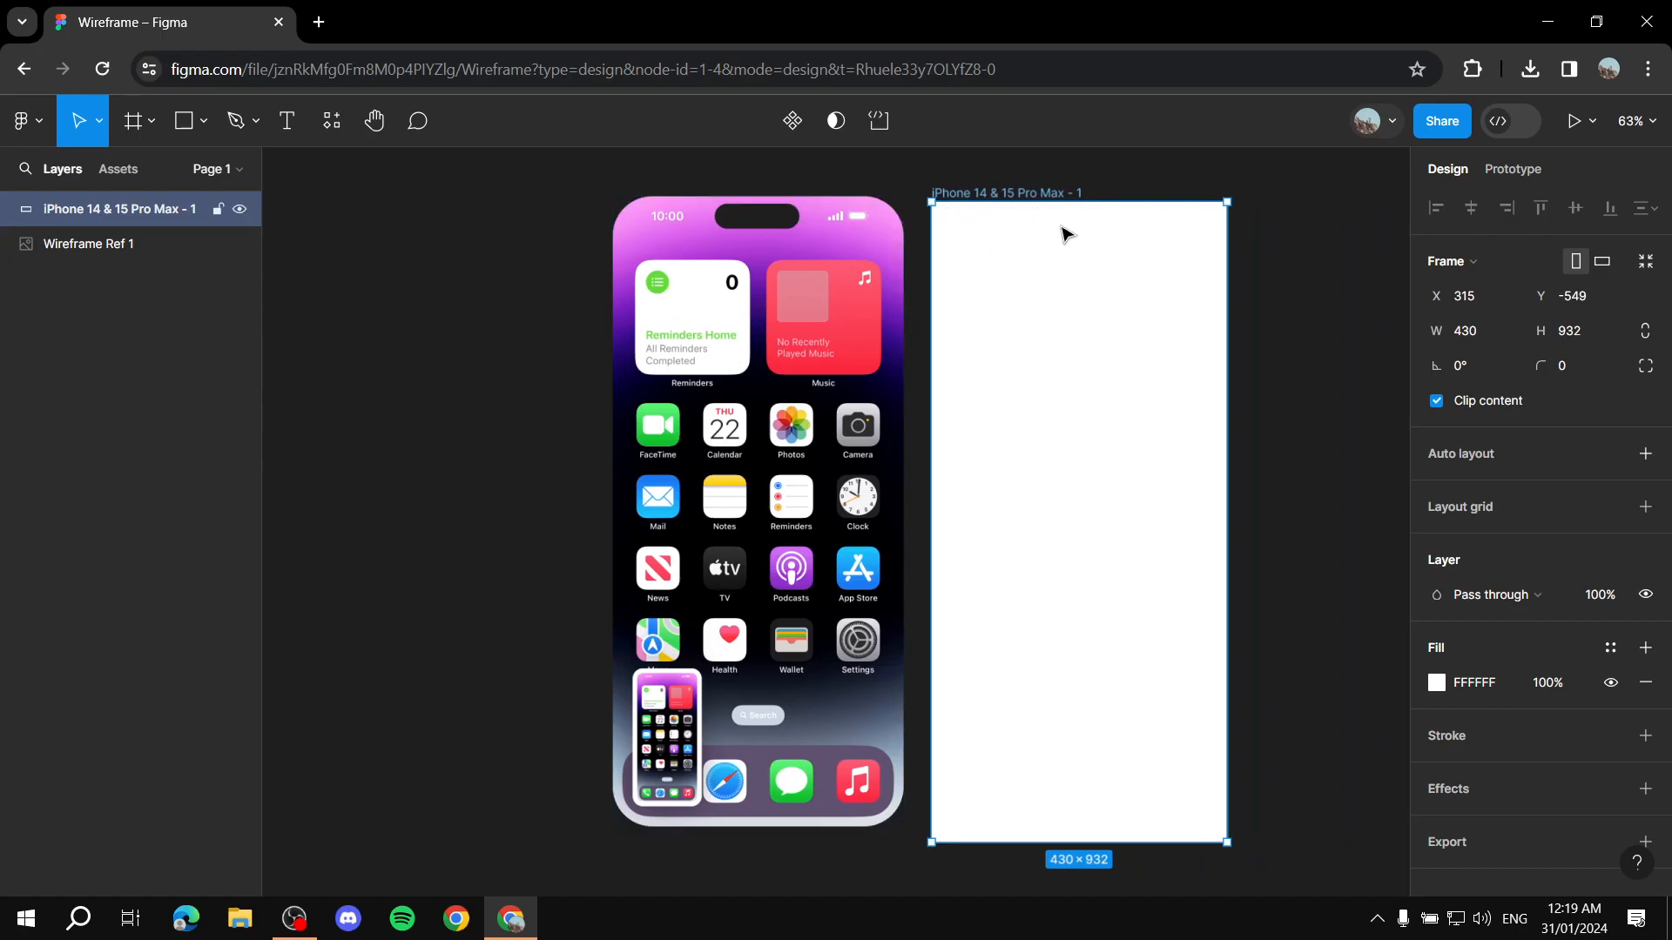
{"action": "mouse_move", "coordinate": [1123, 381]}
{"action": "left_mouse_down"}
{"action": "mouse_move", "coordinate": [1120, 362]}
{"action": "mouse_move", "coordinate": [1139, 373]}
{"action": "left_mouse_up"}
Set the phone frame's corner radius to 15
{"action": "left_click", "coordinate": [1622, 370]}
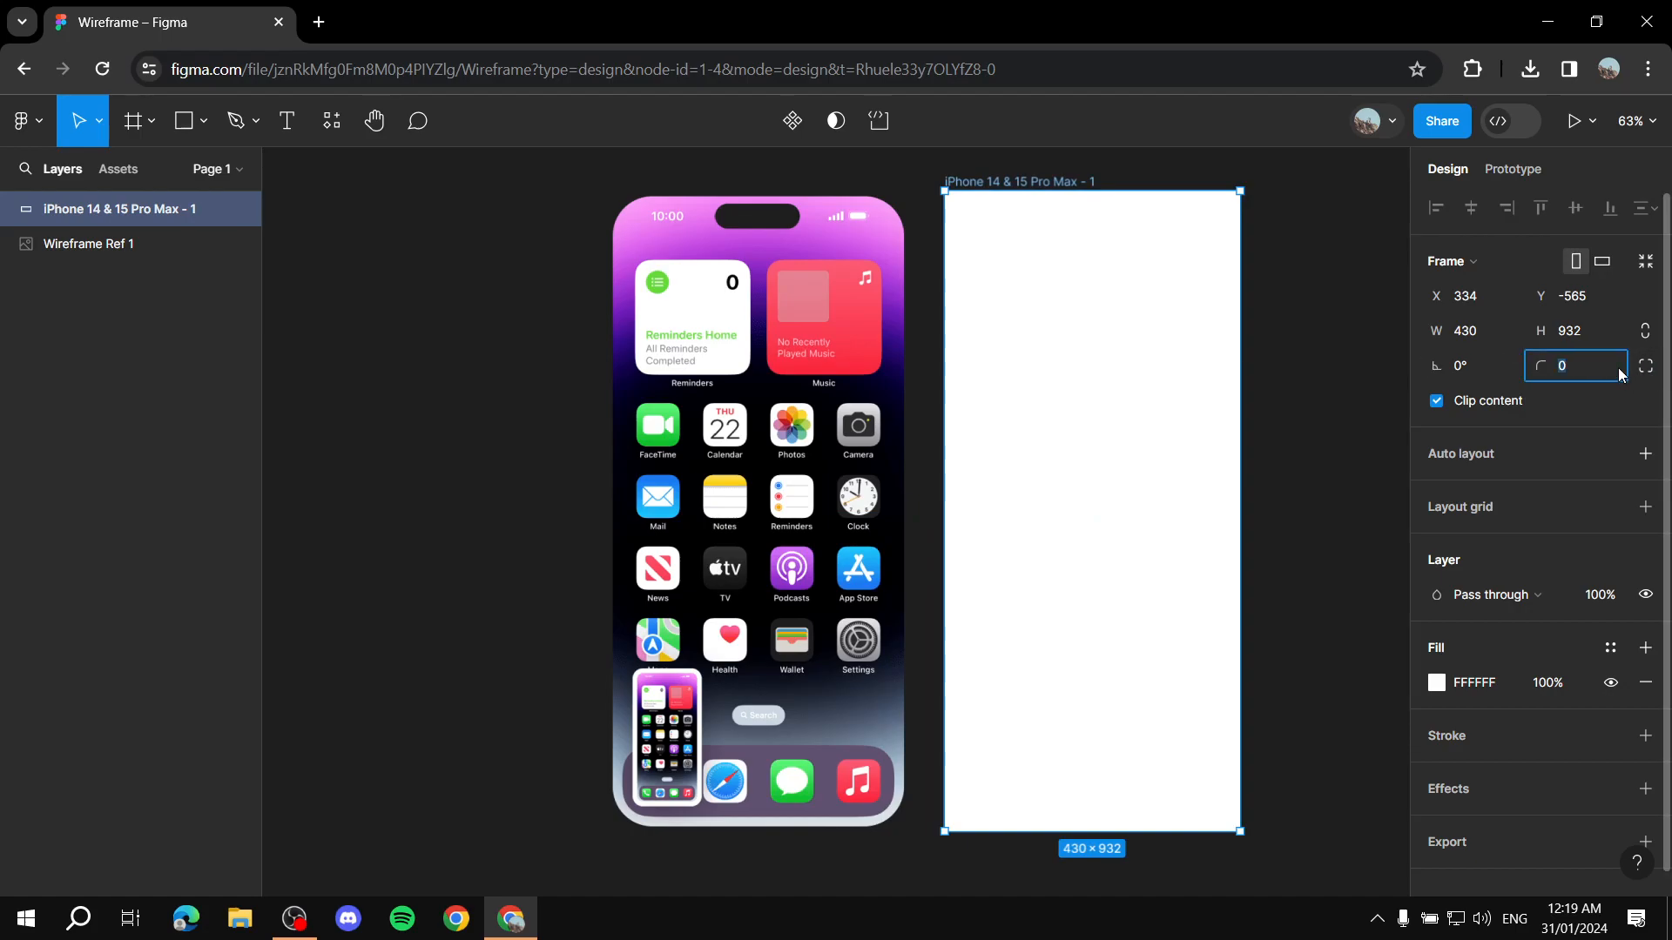
{"action": "type", "text": "15"}
{"action": "left_click", "coordinate": [1376, 376]}
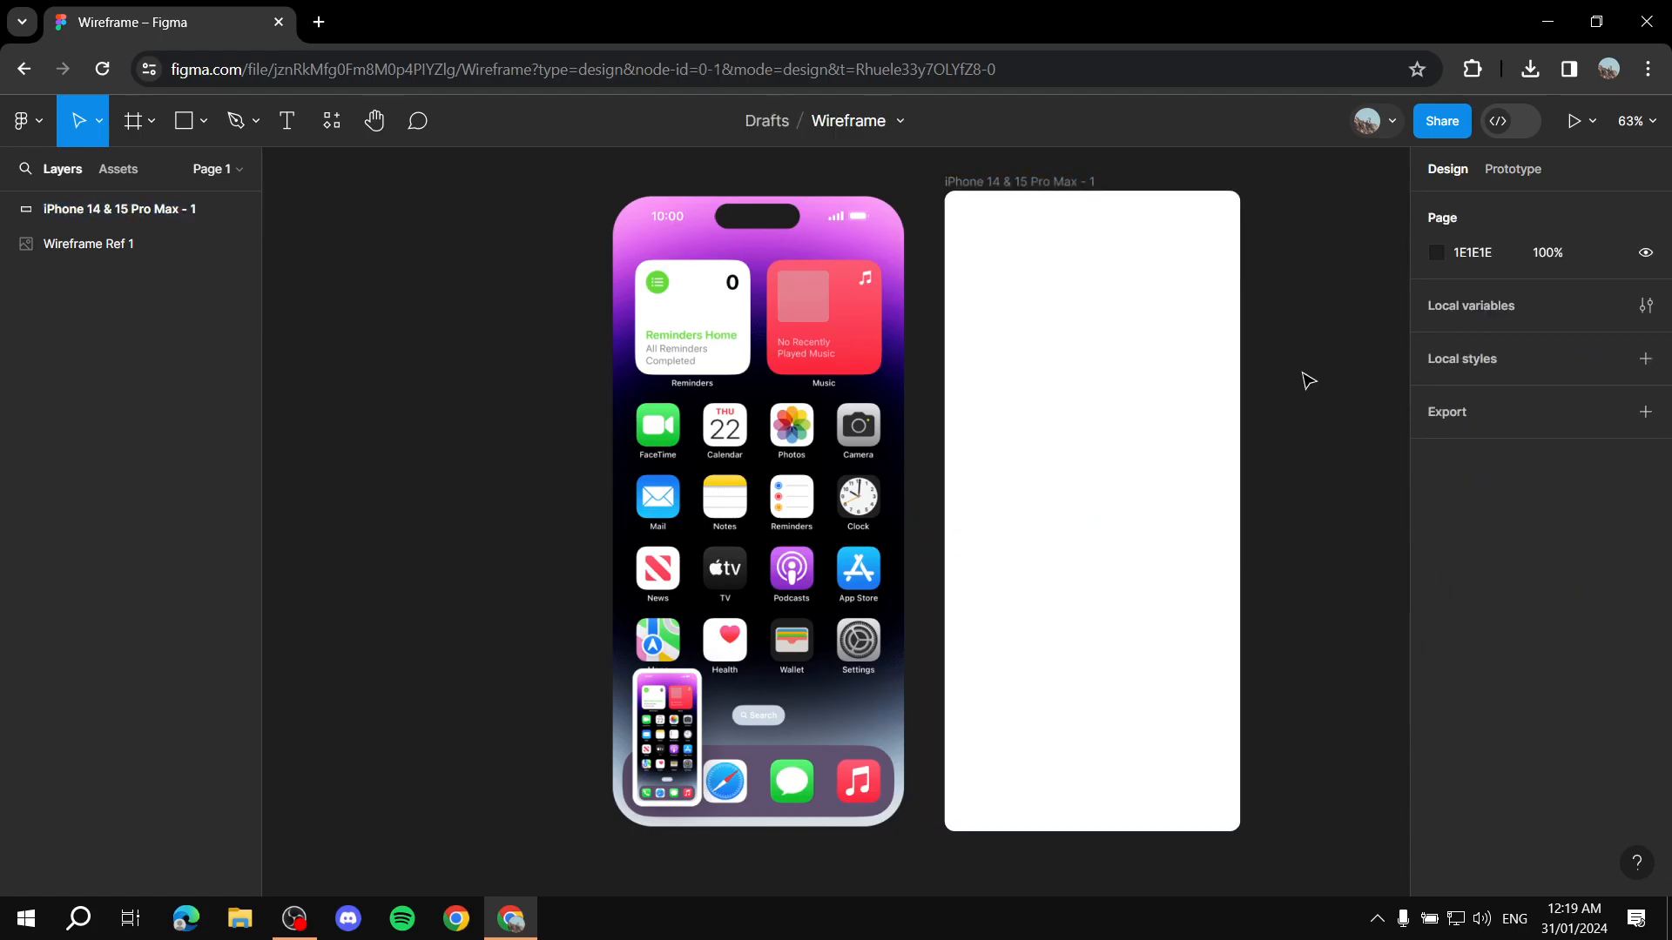
Set the phone frame's corner radius to 25
{"action": "left_click", "coordinate": [1198, 284]}
{"action": "left_click", "coordinate": [1591, 373]}
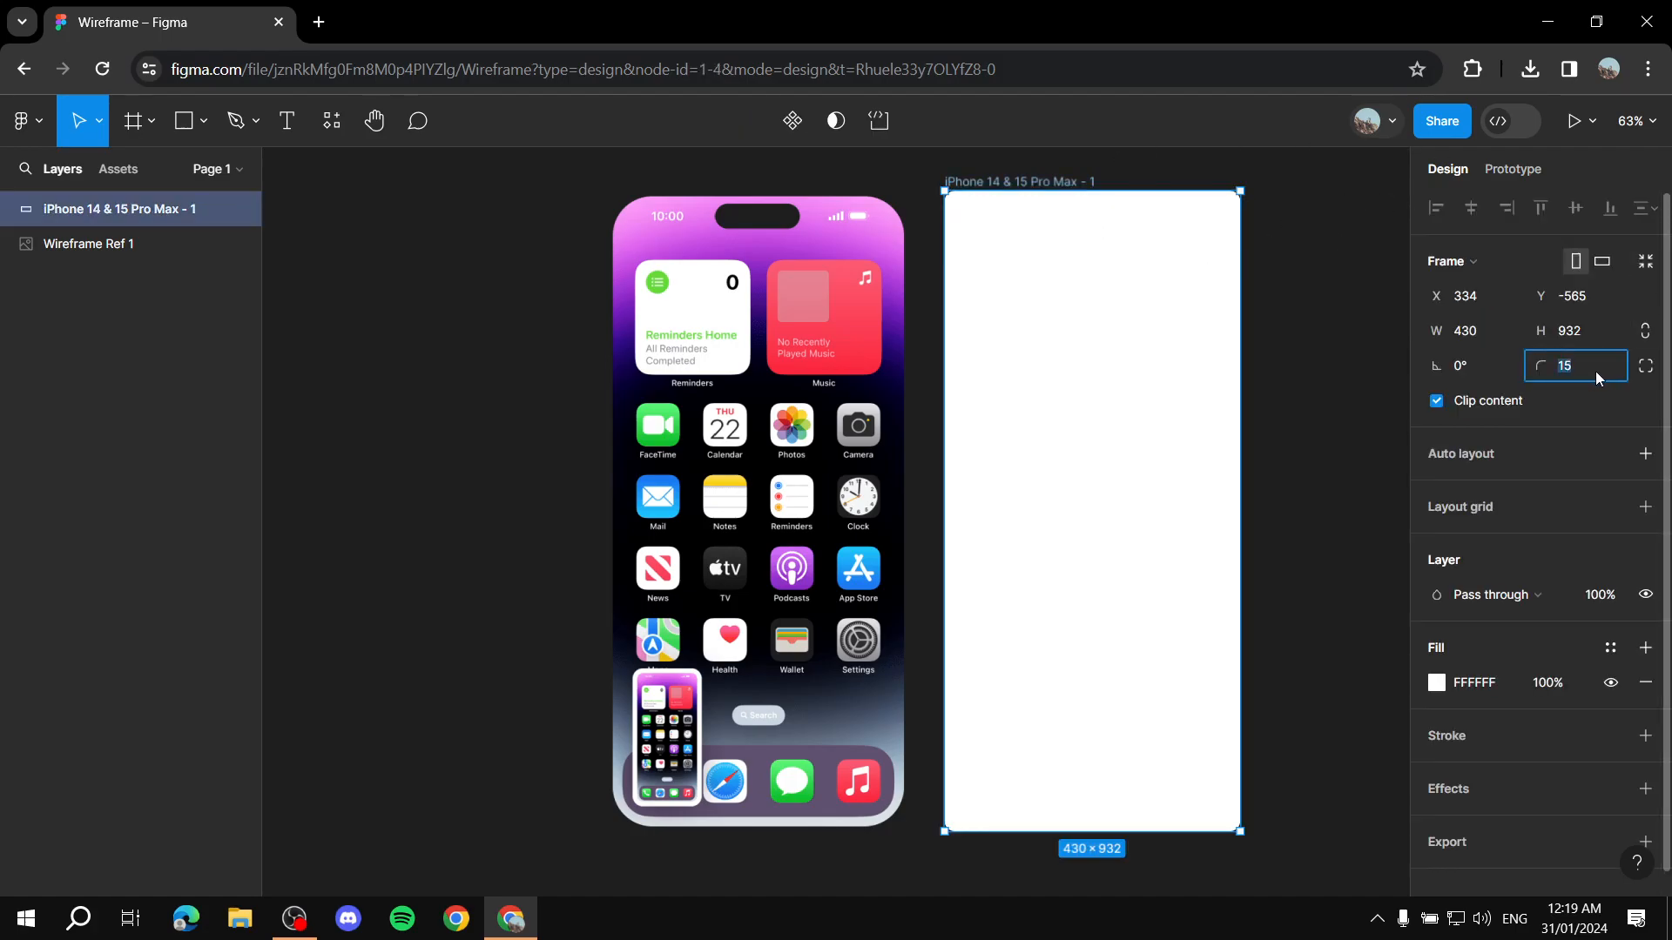
{"action": "type", "text": "25"}
{"action": "left_click", "coordinate": [1321, 433]}
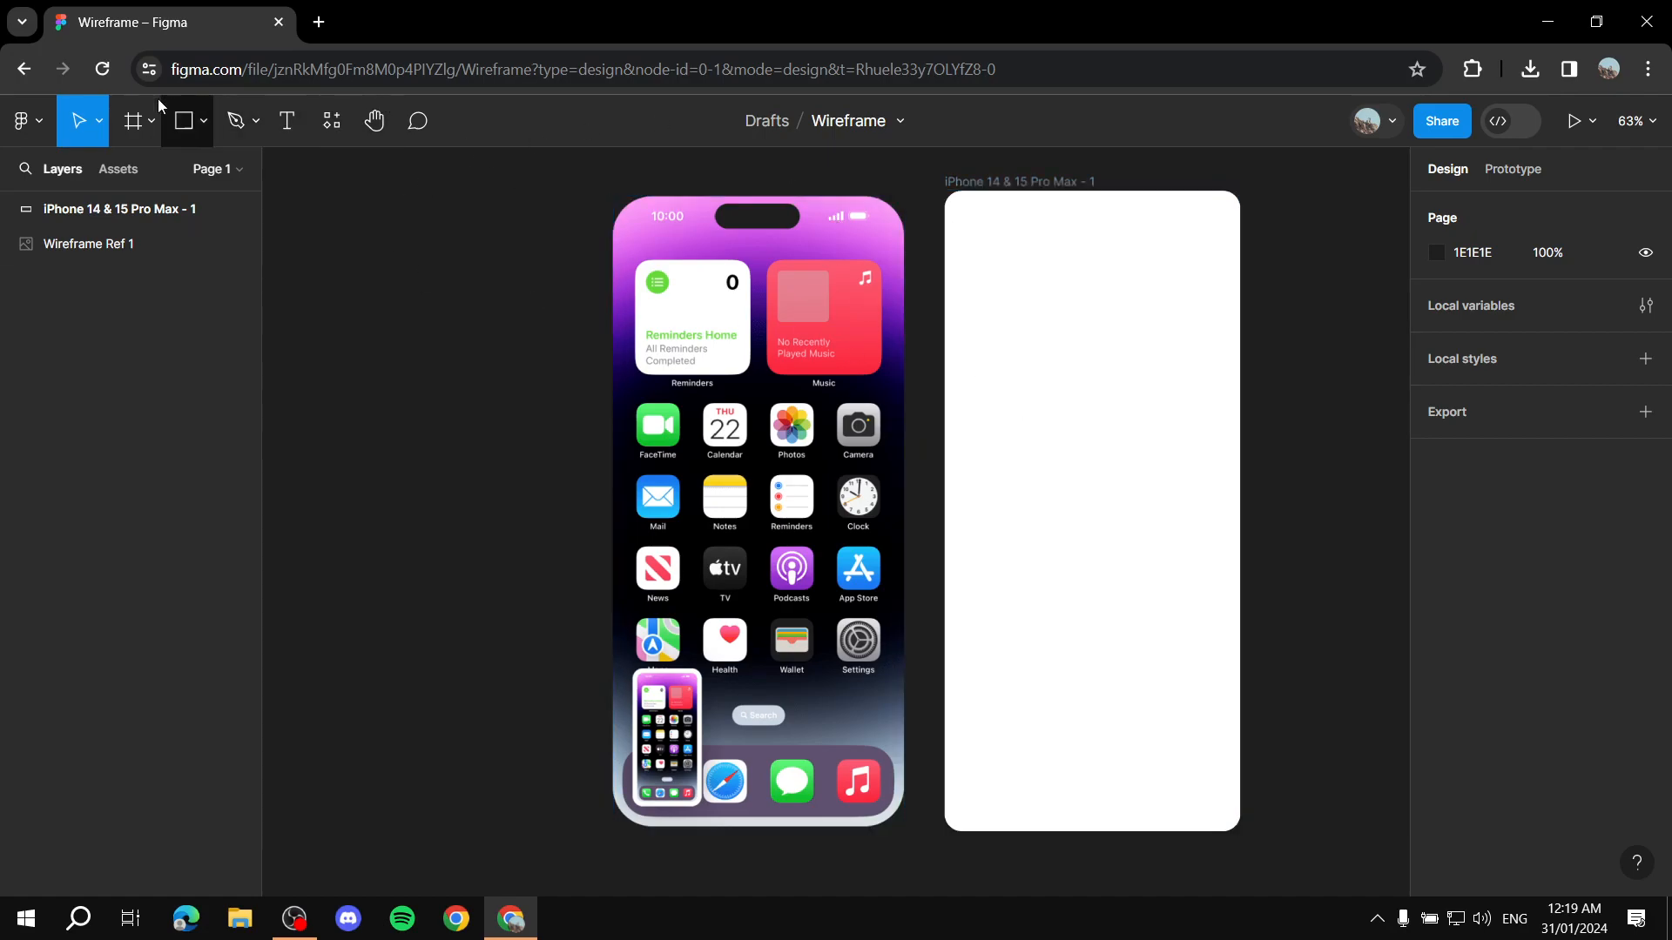
Draw a widget placeholder rectangle about 179 × 178 in the phone frame's upper left area and set its corner radius to 12
{"action": "left_click", "coordinate": [184, 116]}
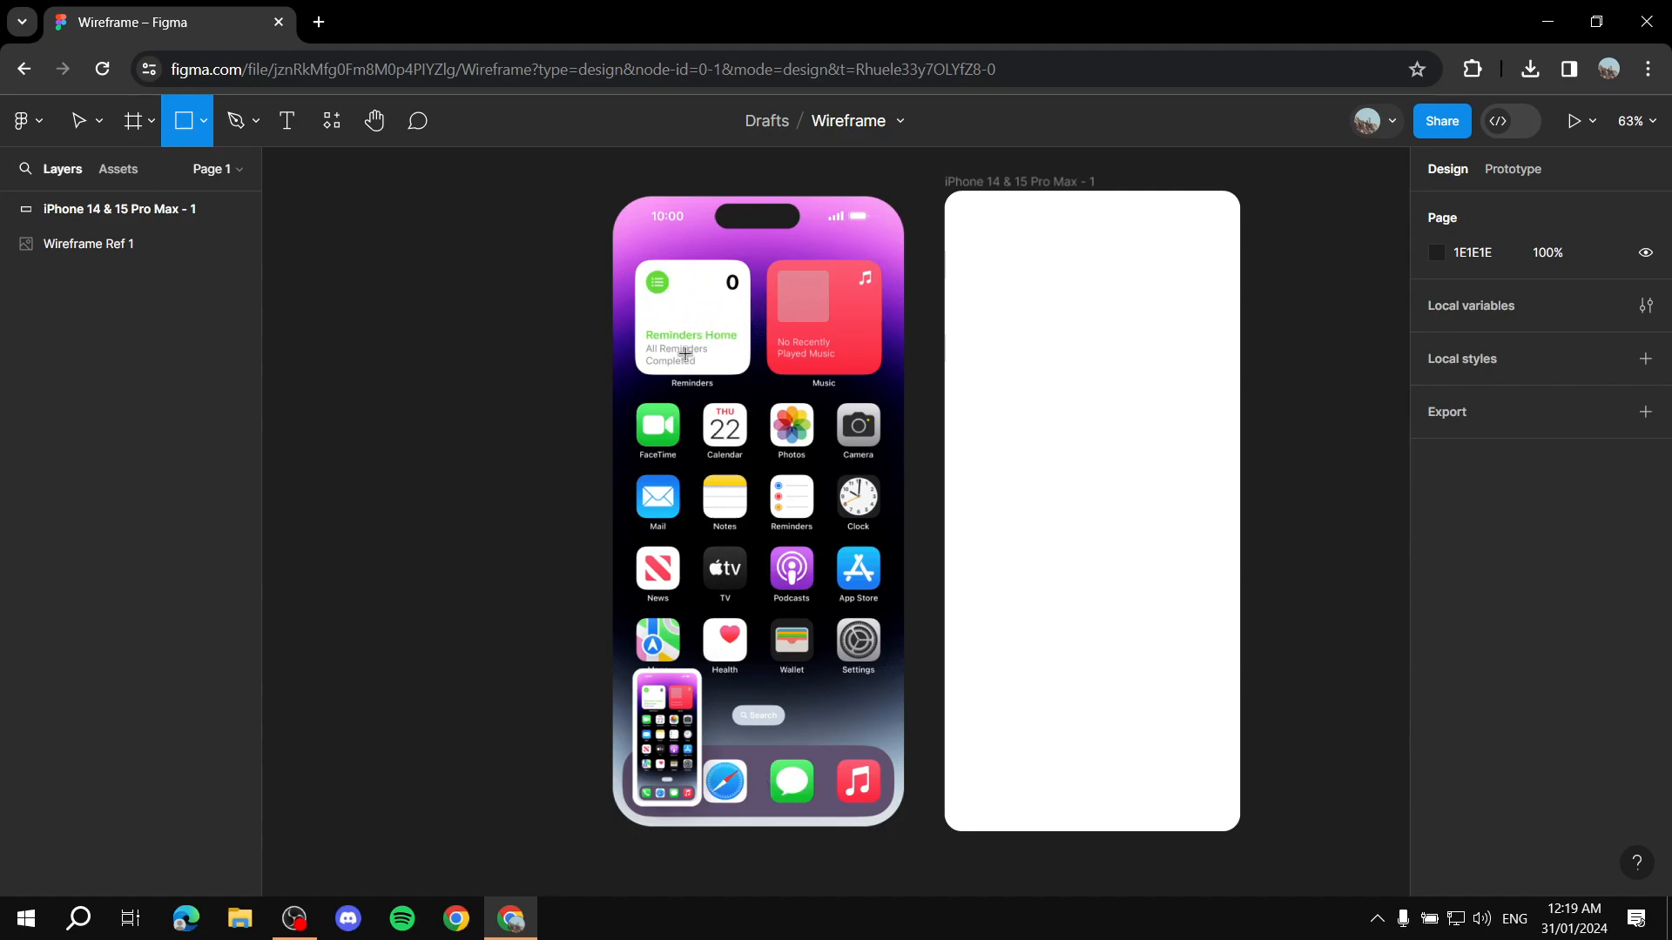
{"action": "mouse_move", "coordinate": [961, 257]}
{"action": "left_mouse_down"}
{"action": "mouse_move", "coordinate": [1108, 392]}
{"action": "mouse_move", "coordinate": [1088, 386]}
{"action": "left_mouse_up"}
{"action": "left_click_drag", "start_coordinate": [1024, 315], "coordinate": [1030, 326]}
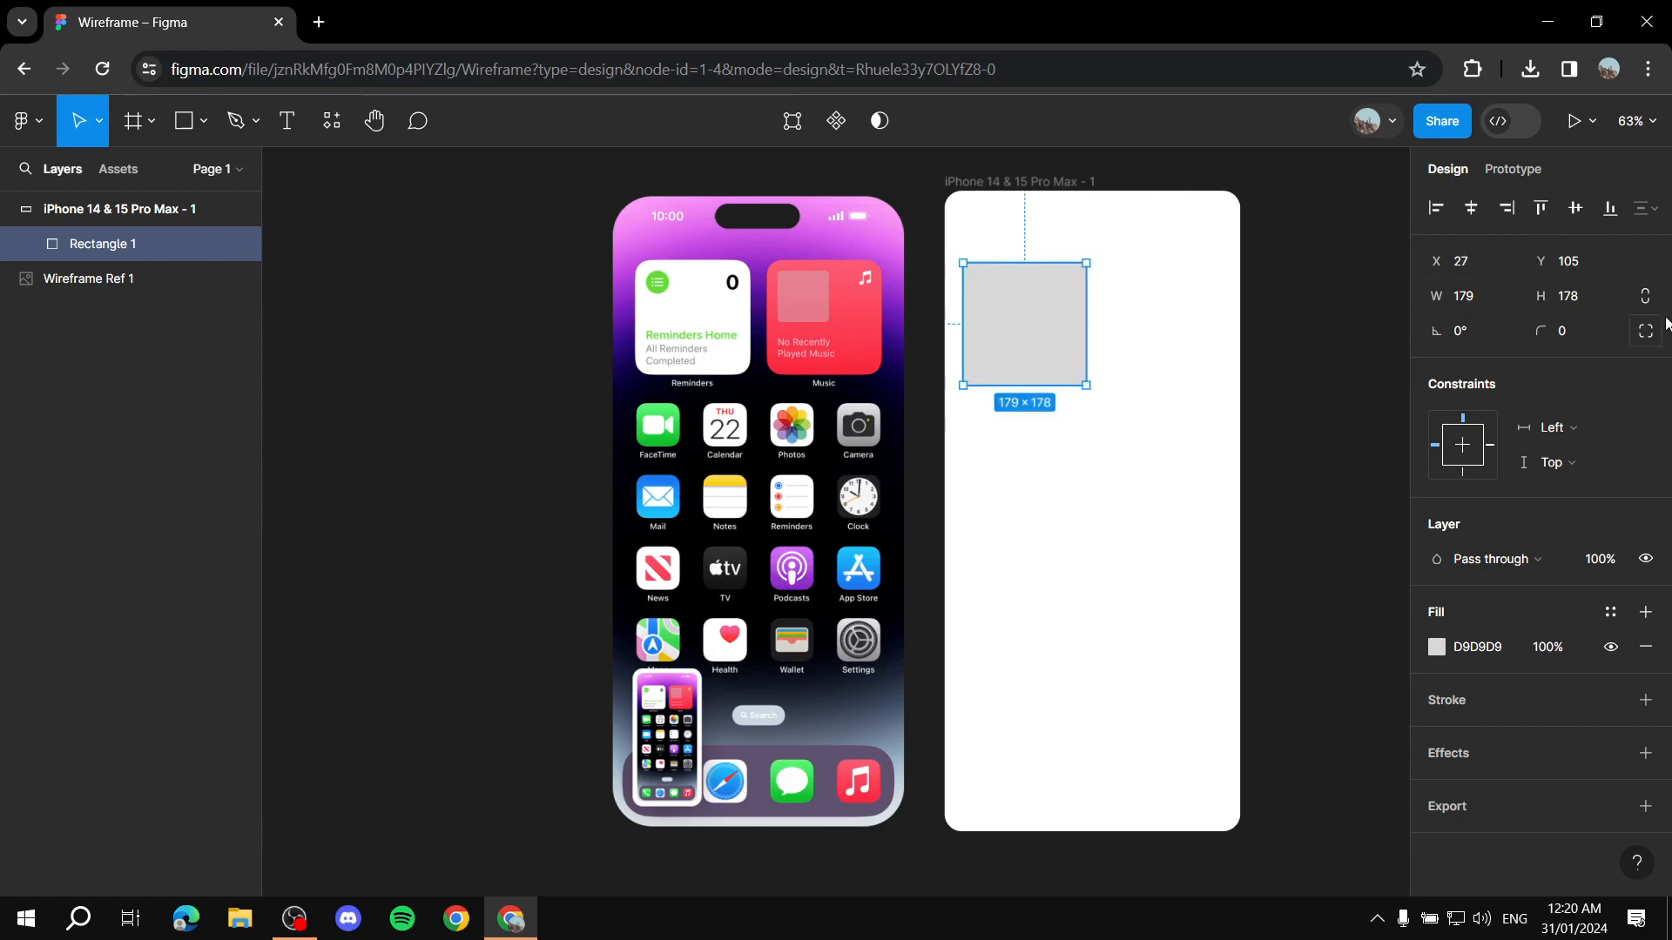
{"action": "left_click", "coordinate": [1575, 336]}
{"action": "type", "text": "12"}
{"action": "left_click", "coordinate": [1176, 178]}
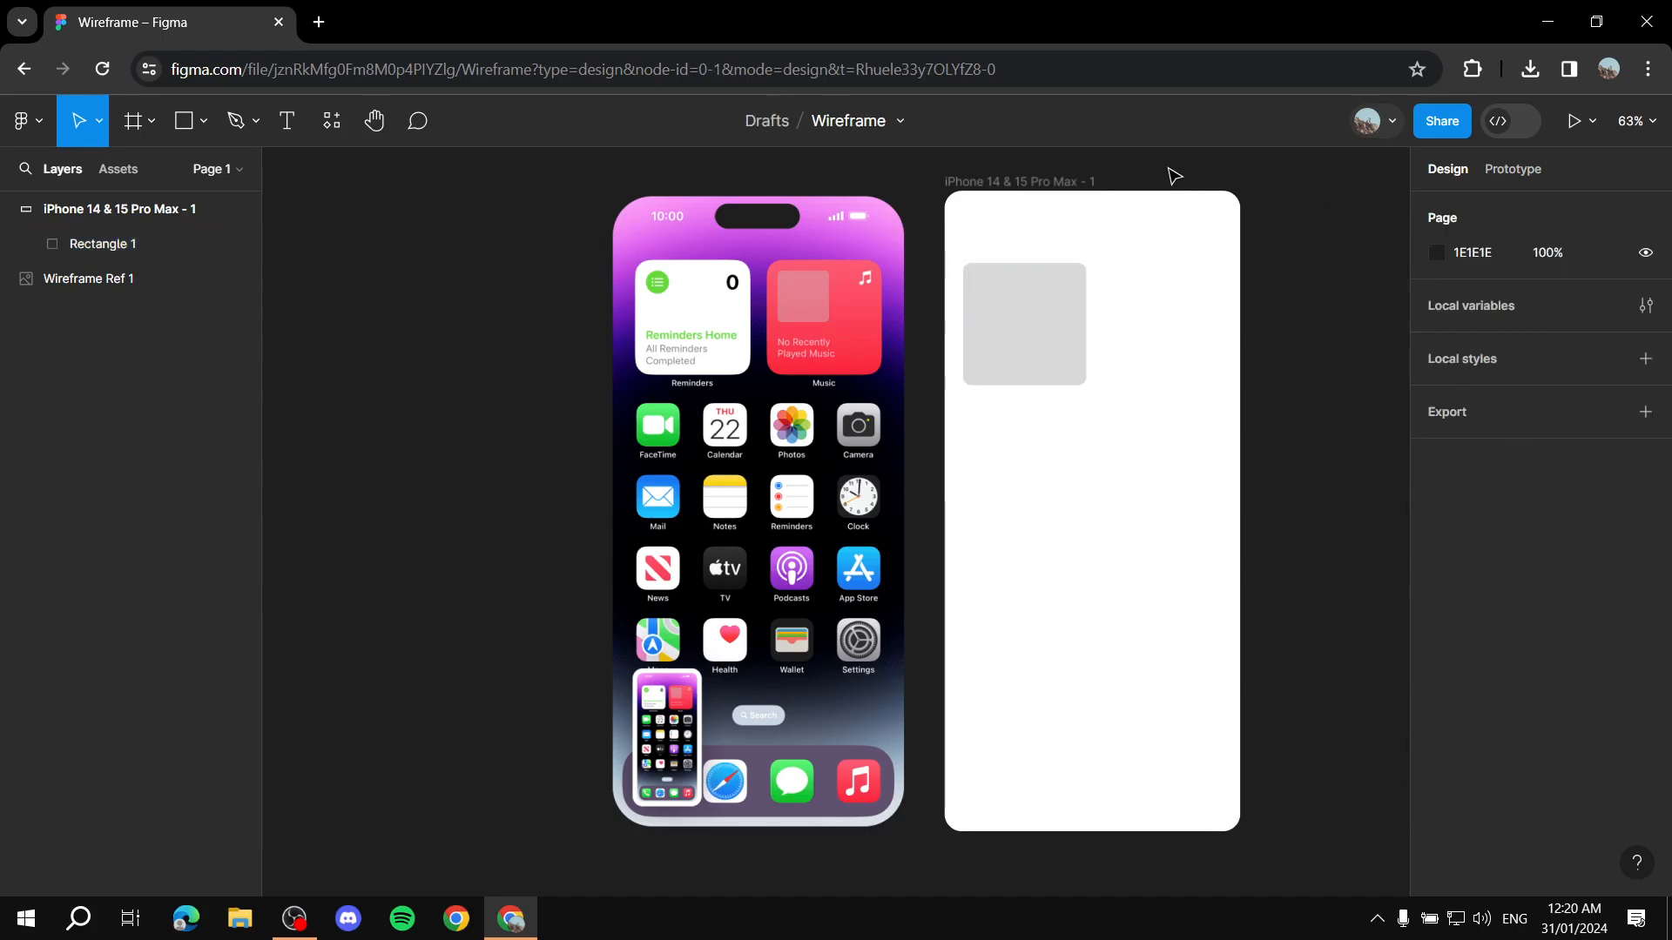
Duplicate the widget placeholder and place the copy beside it on the right, aligned with its top edge
{"action": "left_click", "coordinate": [1011, 329]}
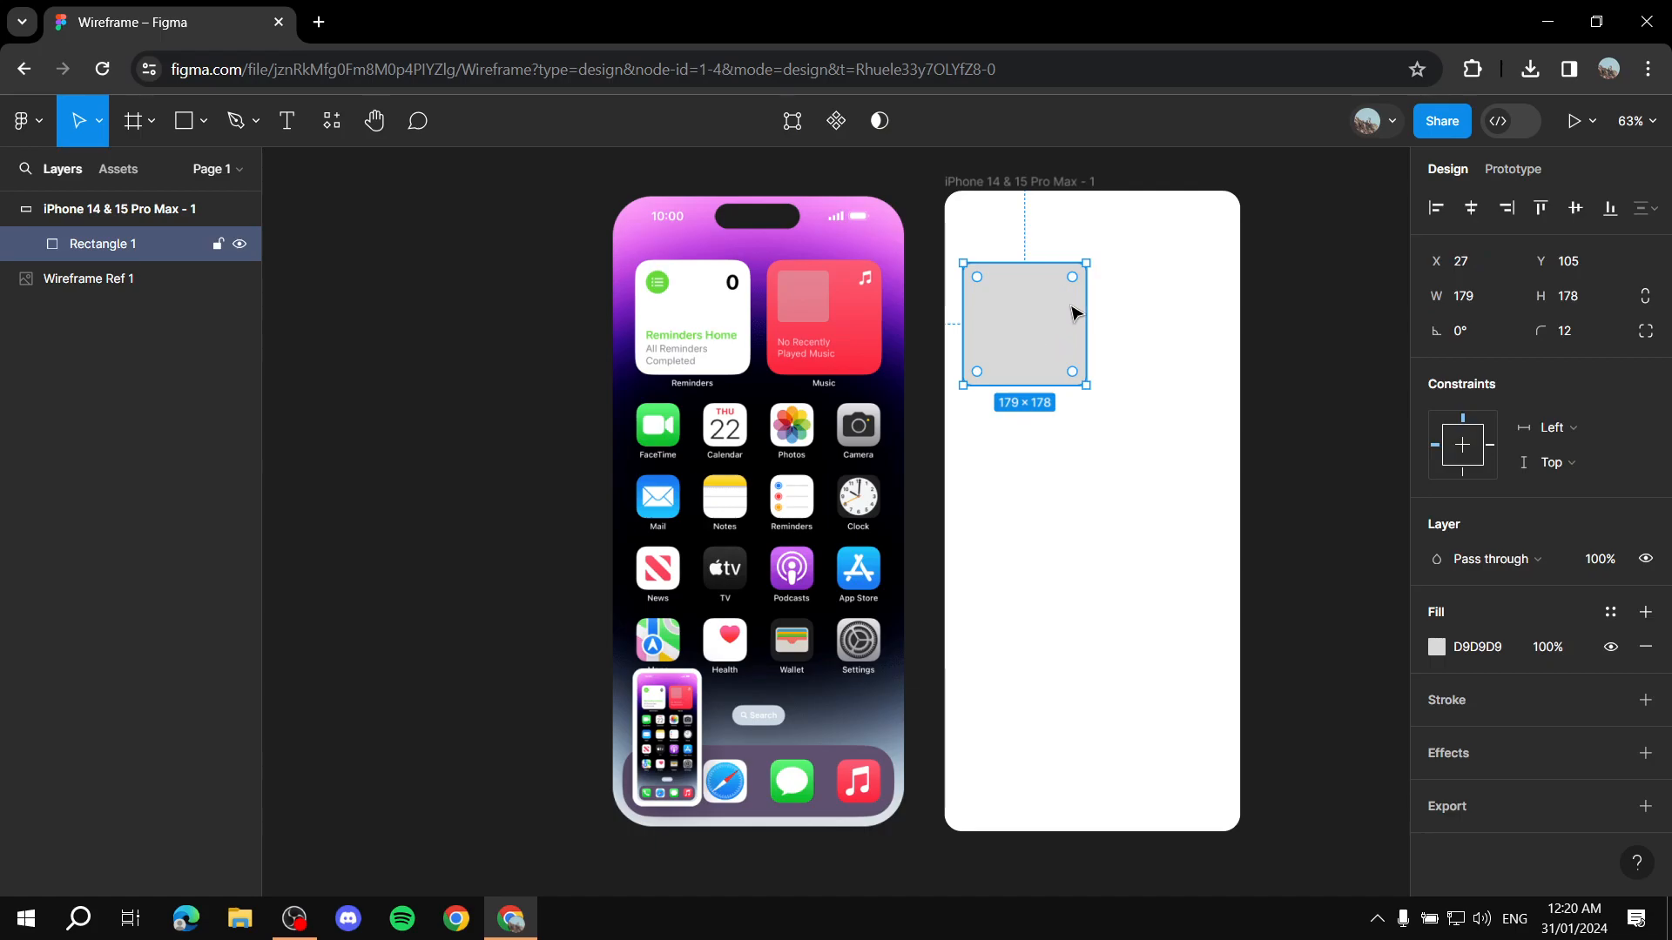
{"action": "right_click", "coordinate": [1002, 341]}
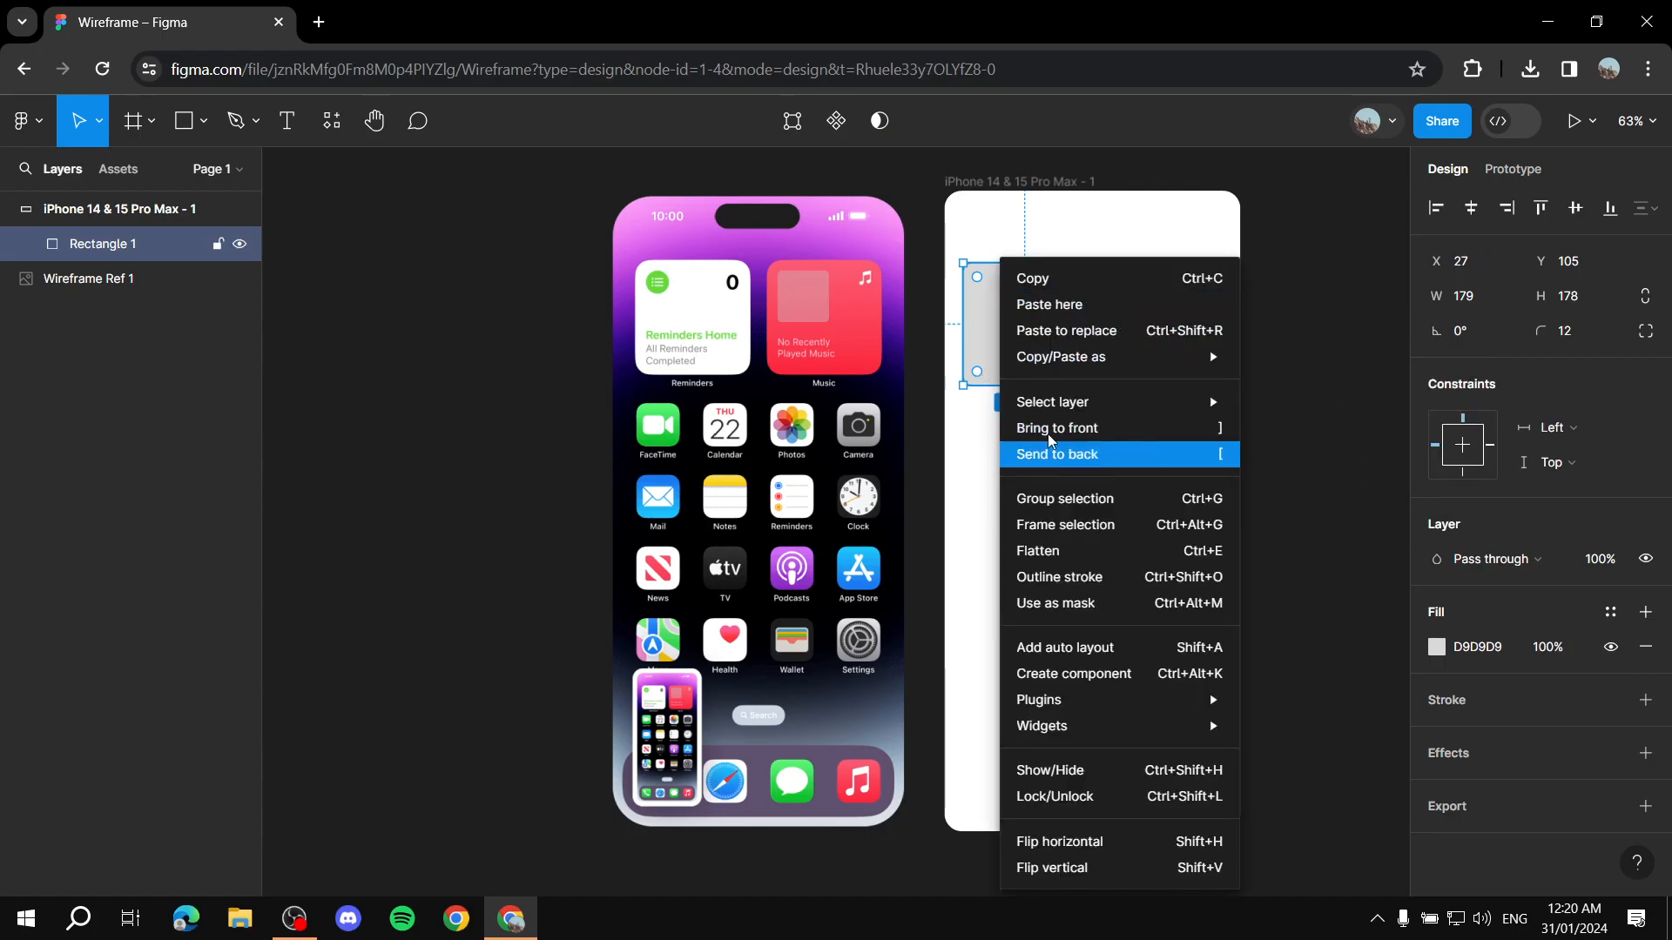
{"action": "left_click", "coordinate": [985, 311]}
{"action": "key", "text": "ctrl+d"}
{"action": "left_click_drag", "start_coordinate": [1047, 339], "coordinate": [1190, 342]}
Try moving the first widget placeholder slightly closer to the phone frame's left edge
{"action": "left_click", "coordinate": [1033, 343]}
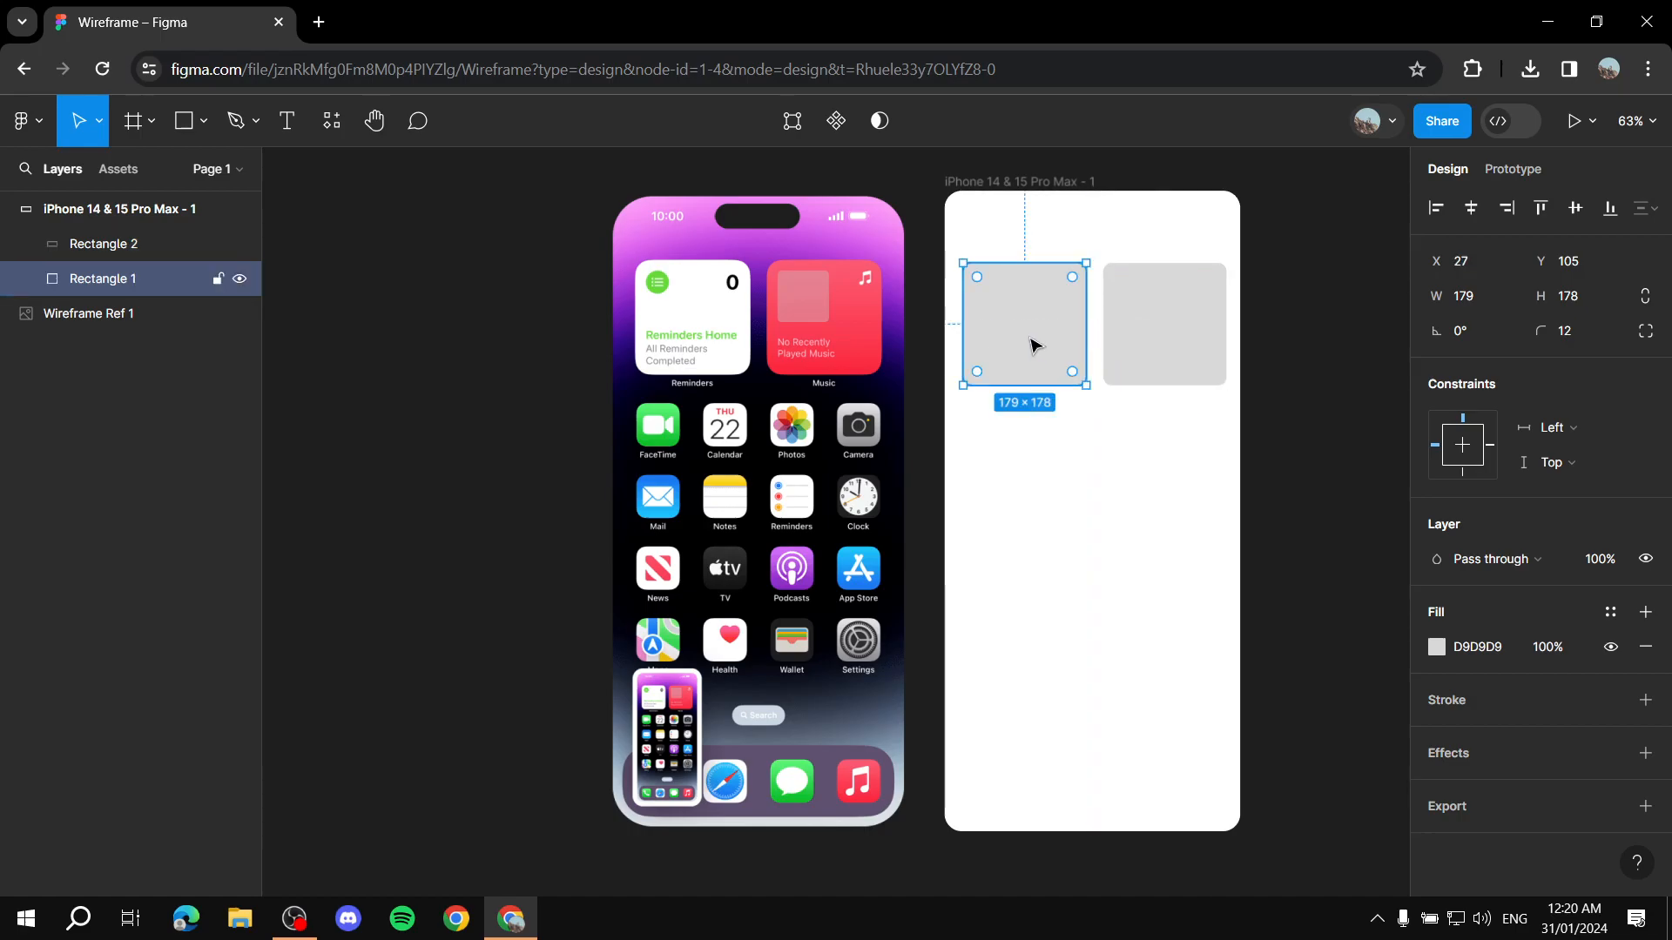
{"action": "left_click_drag", "start_coordinate": [1045, 332], "coordinate": [1038, 334]}
{"action": "left_click", "coordinate": [1168, 336]}
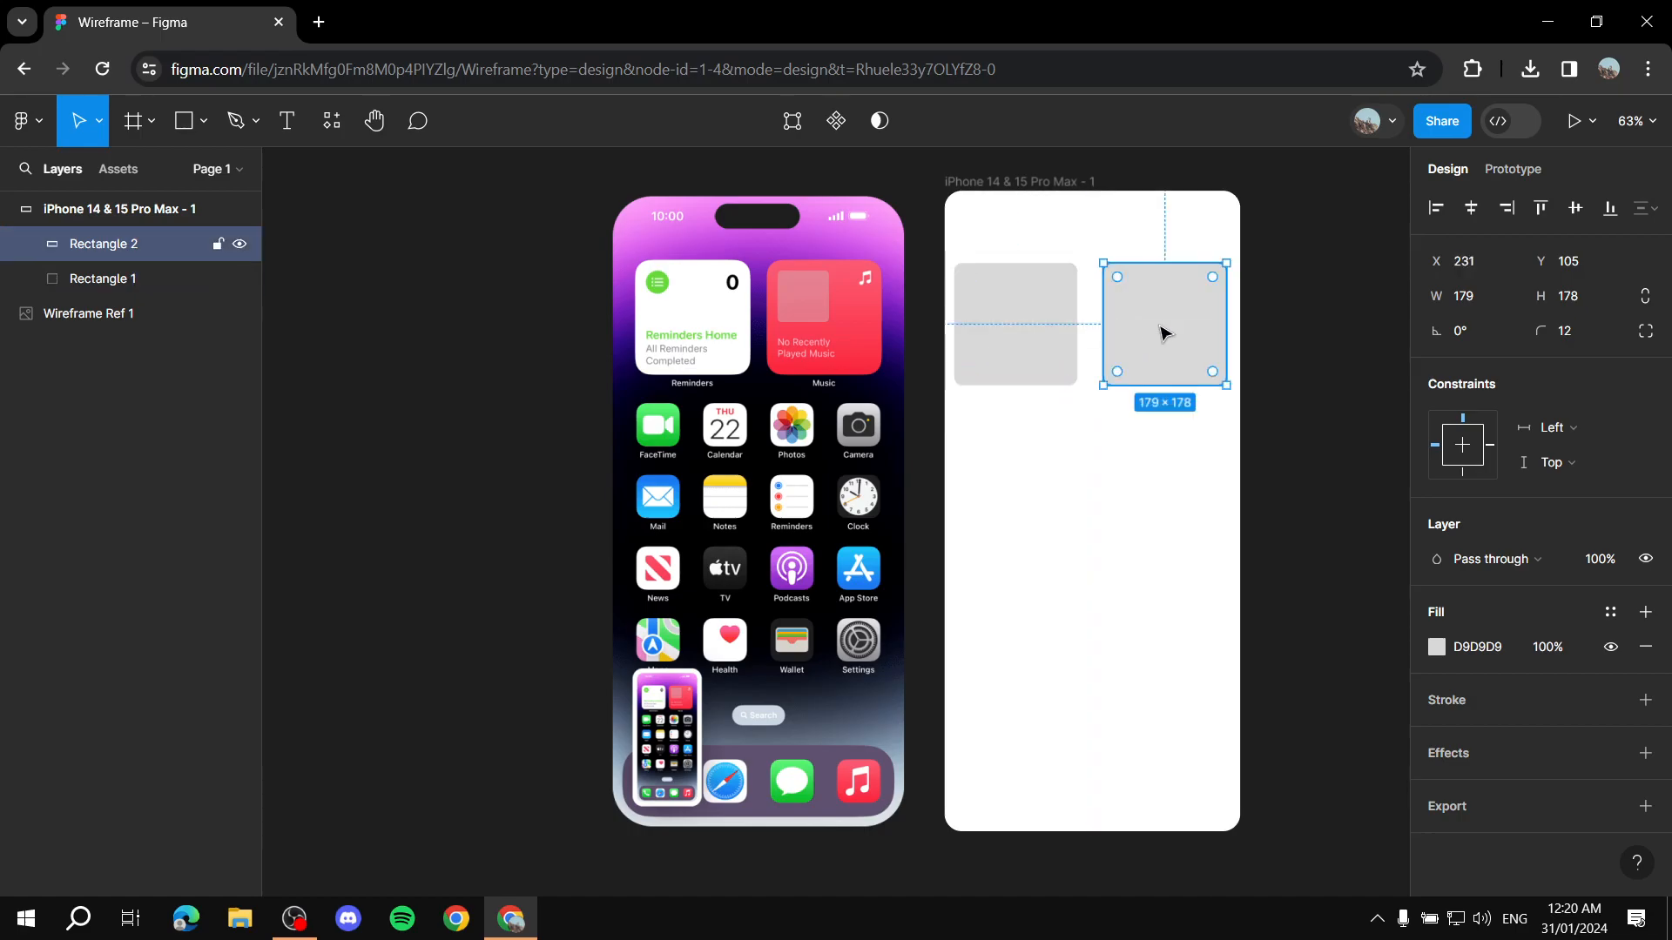
{"action": "double_click", "coordinate": [1171, 335]}
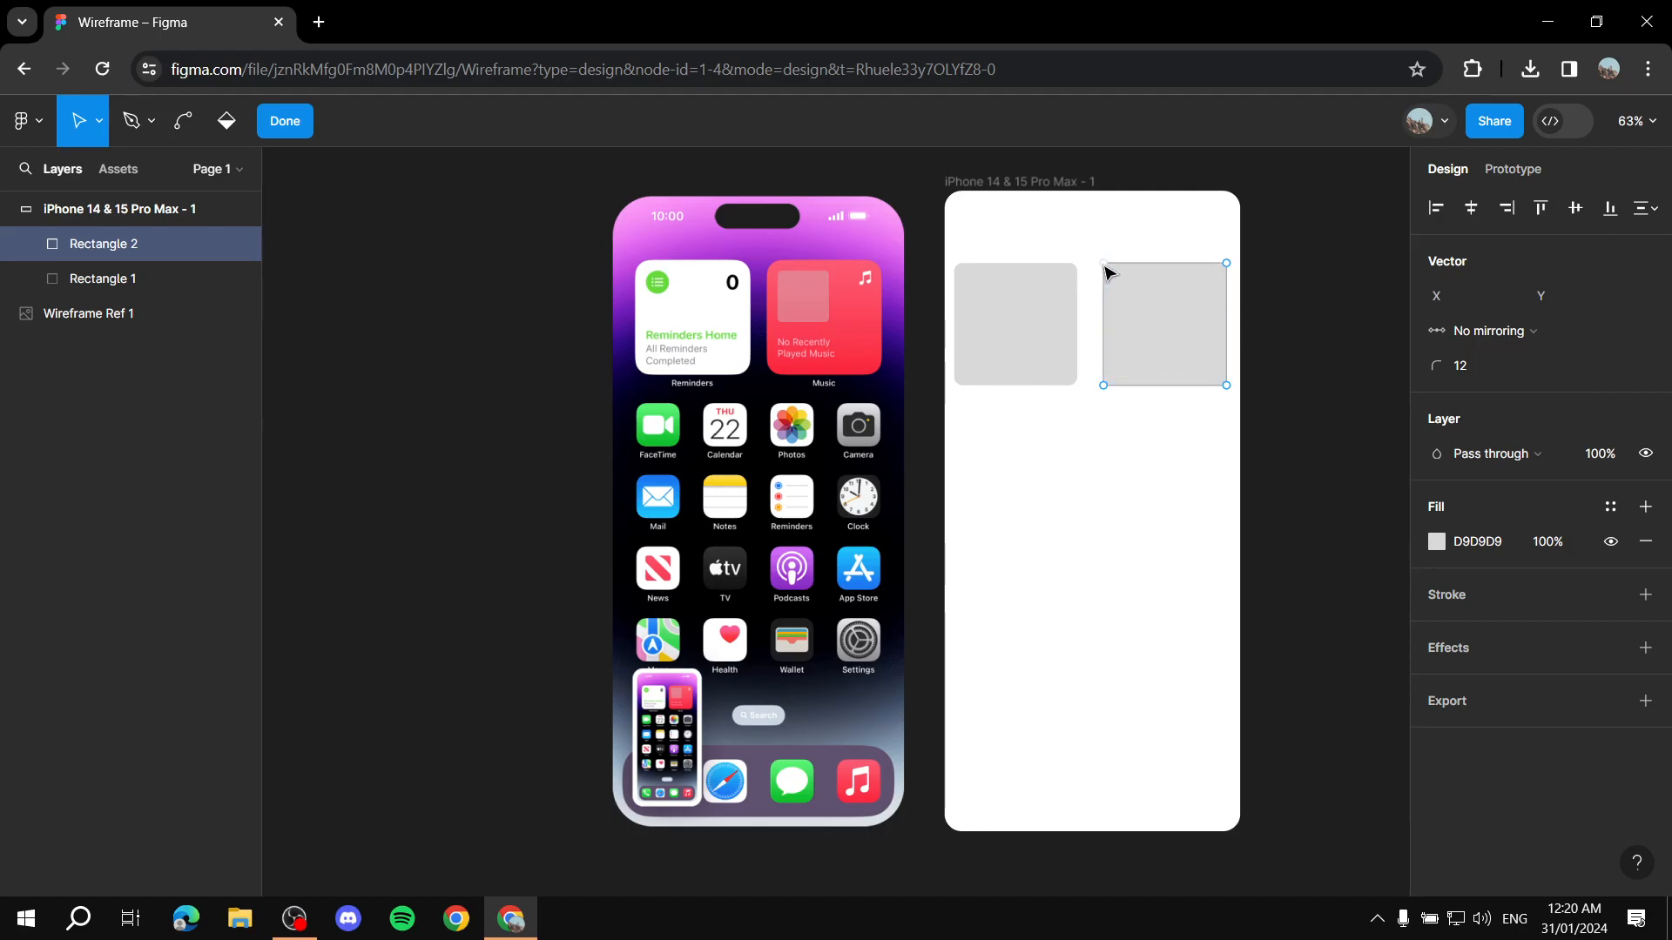
{"action": "key", "text": "Escape"}
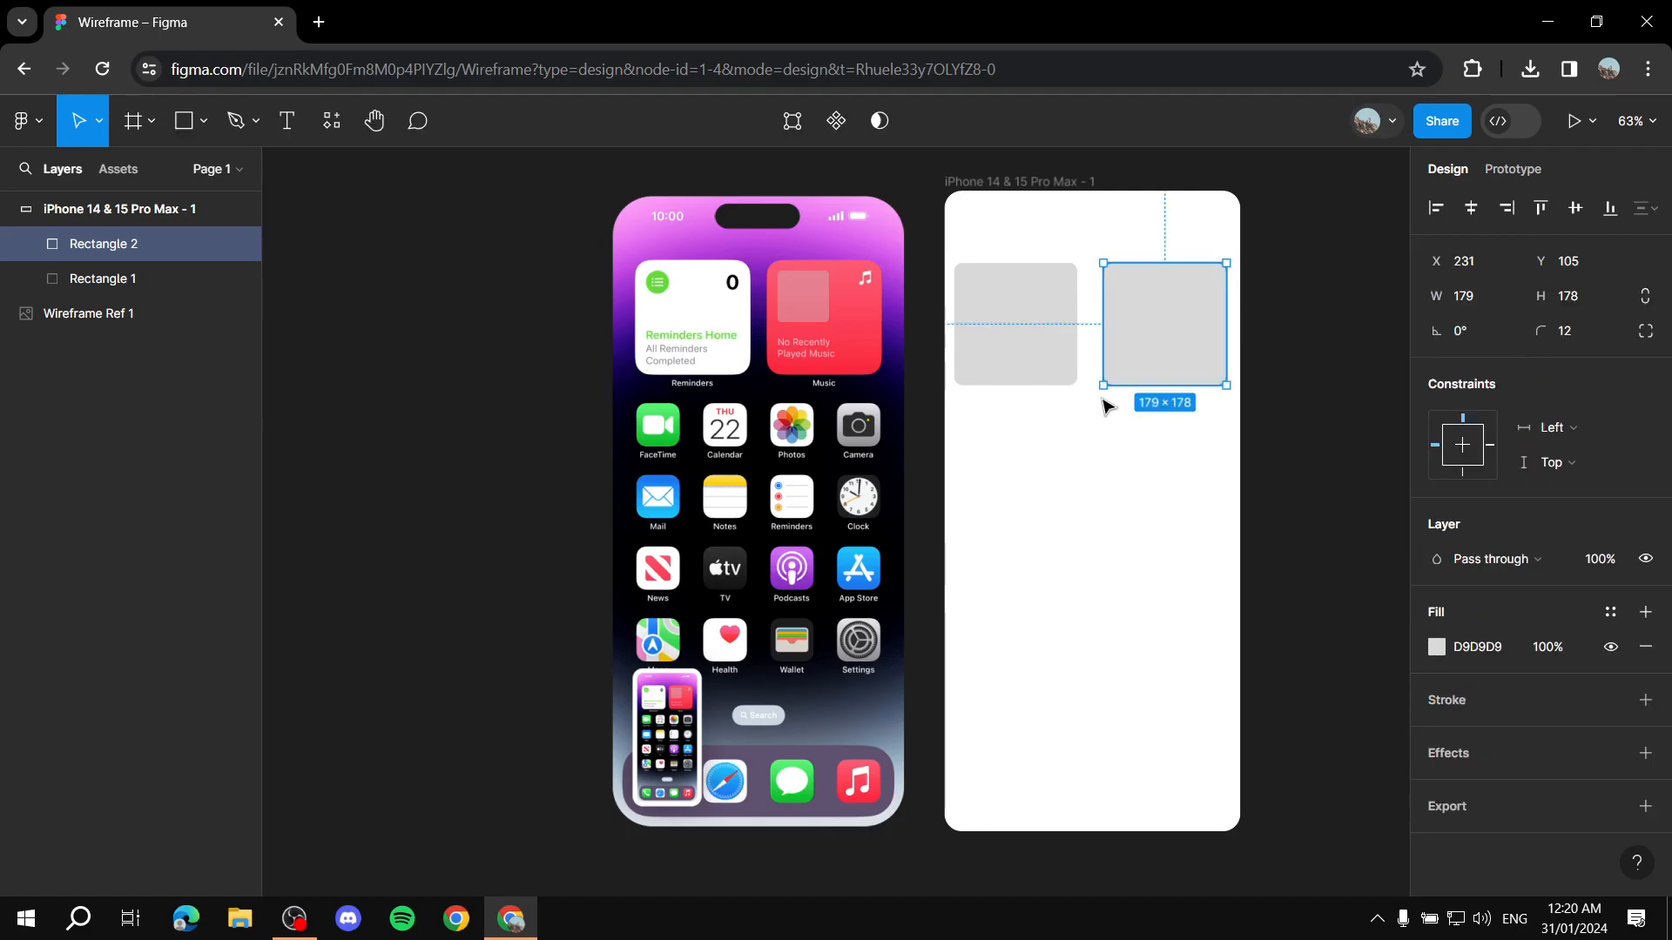
Shrink the left widget placeholder to about 154 × 154 and the right one to about 156 × 154, keeping them top-aligned
{"action": "left_click", "coordinate": [1001, 347]}
{"action": "left_click_drag", "start_coordinate": [1080, 391], "coordinate": [1038, 339]}
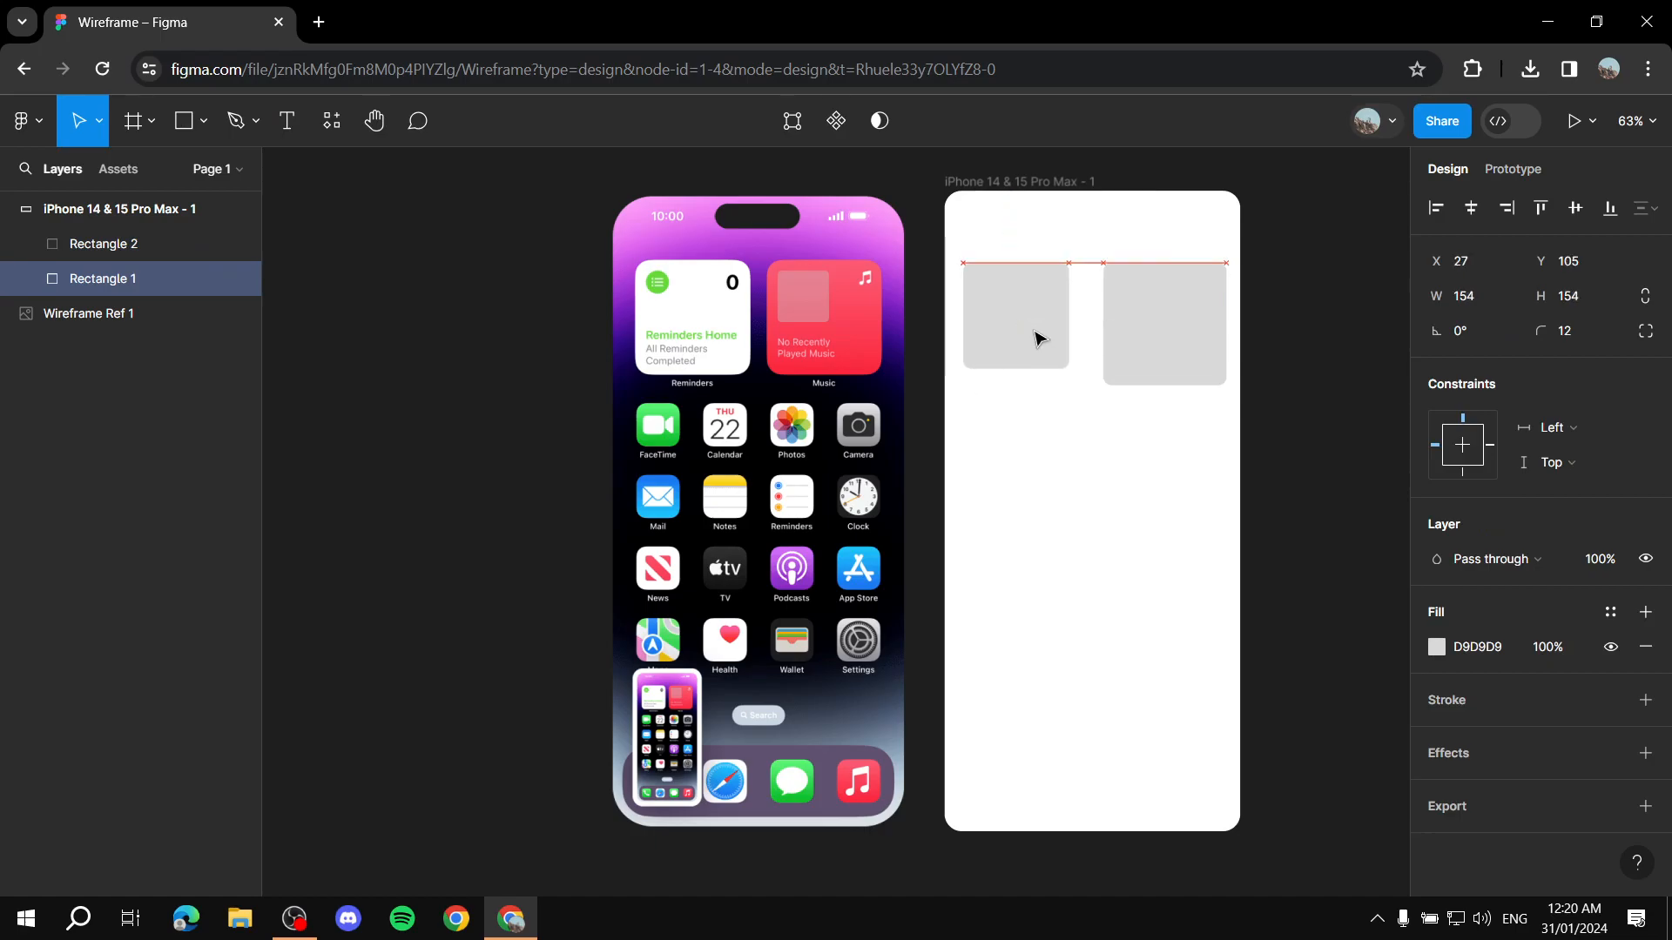
{"action": "left_click", "coordinate": [1157, 373]}
{"action": "mouse_move", "coordinate": [1226, 385]}
{"action": "left_mouse_down"}
{"action": "mouse_move", "coordinate": [1168, 336]}
{"action": "mouse_move", "coordinate": [1230, 366]}
{"action": "left_mouse_up"}
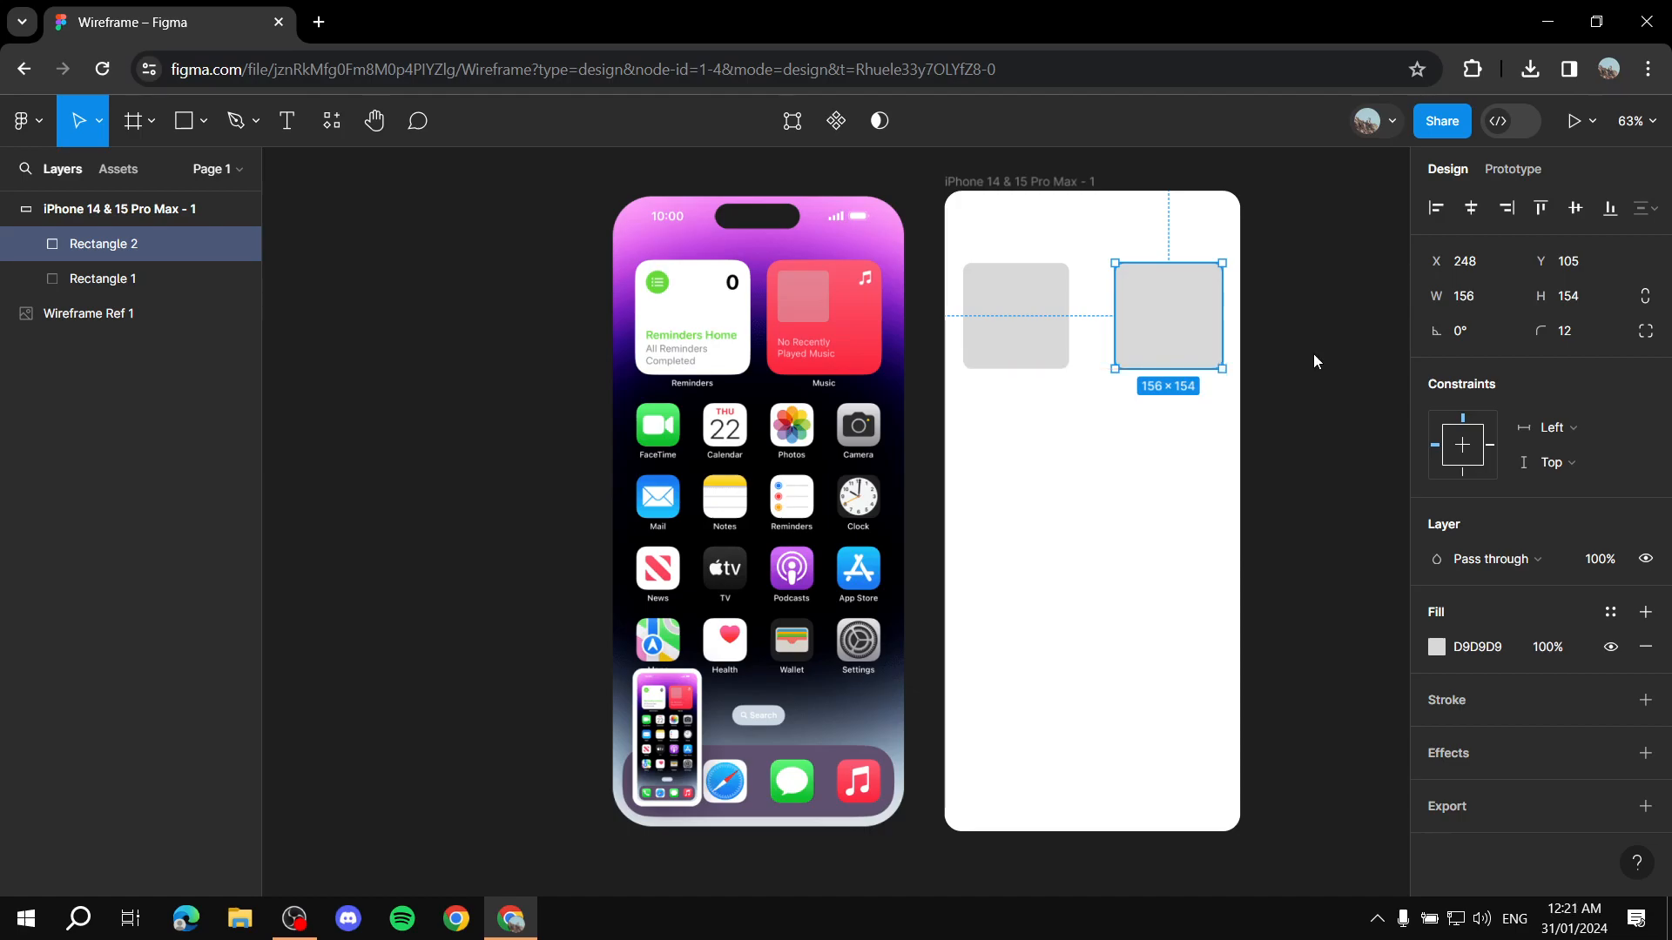
{"action": "left_click", "coordinate": [1317, 362]}
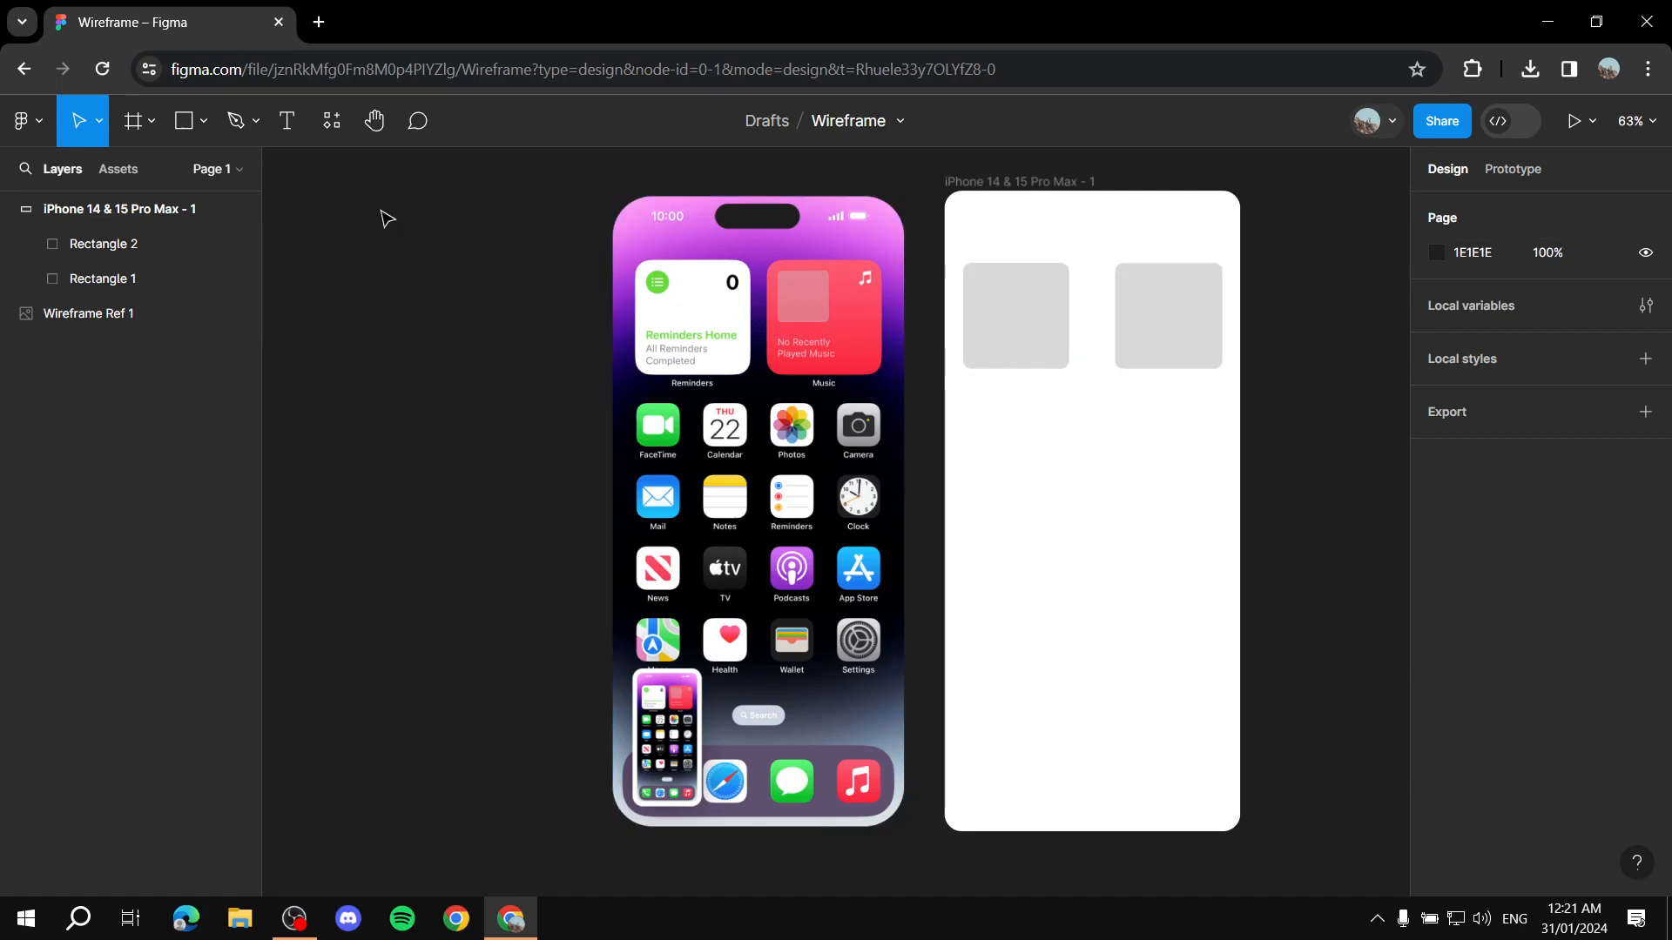
Draw an app icon placeholder about 71 × 68 below the left widget and duplicate it into an evenly spaced row of four
{"action": "left_click", "coordinate": [203, 120]}
{"action": "left_click", "coordinate": [174, 170]}
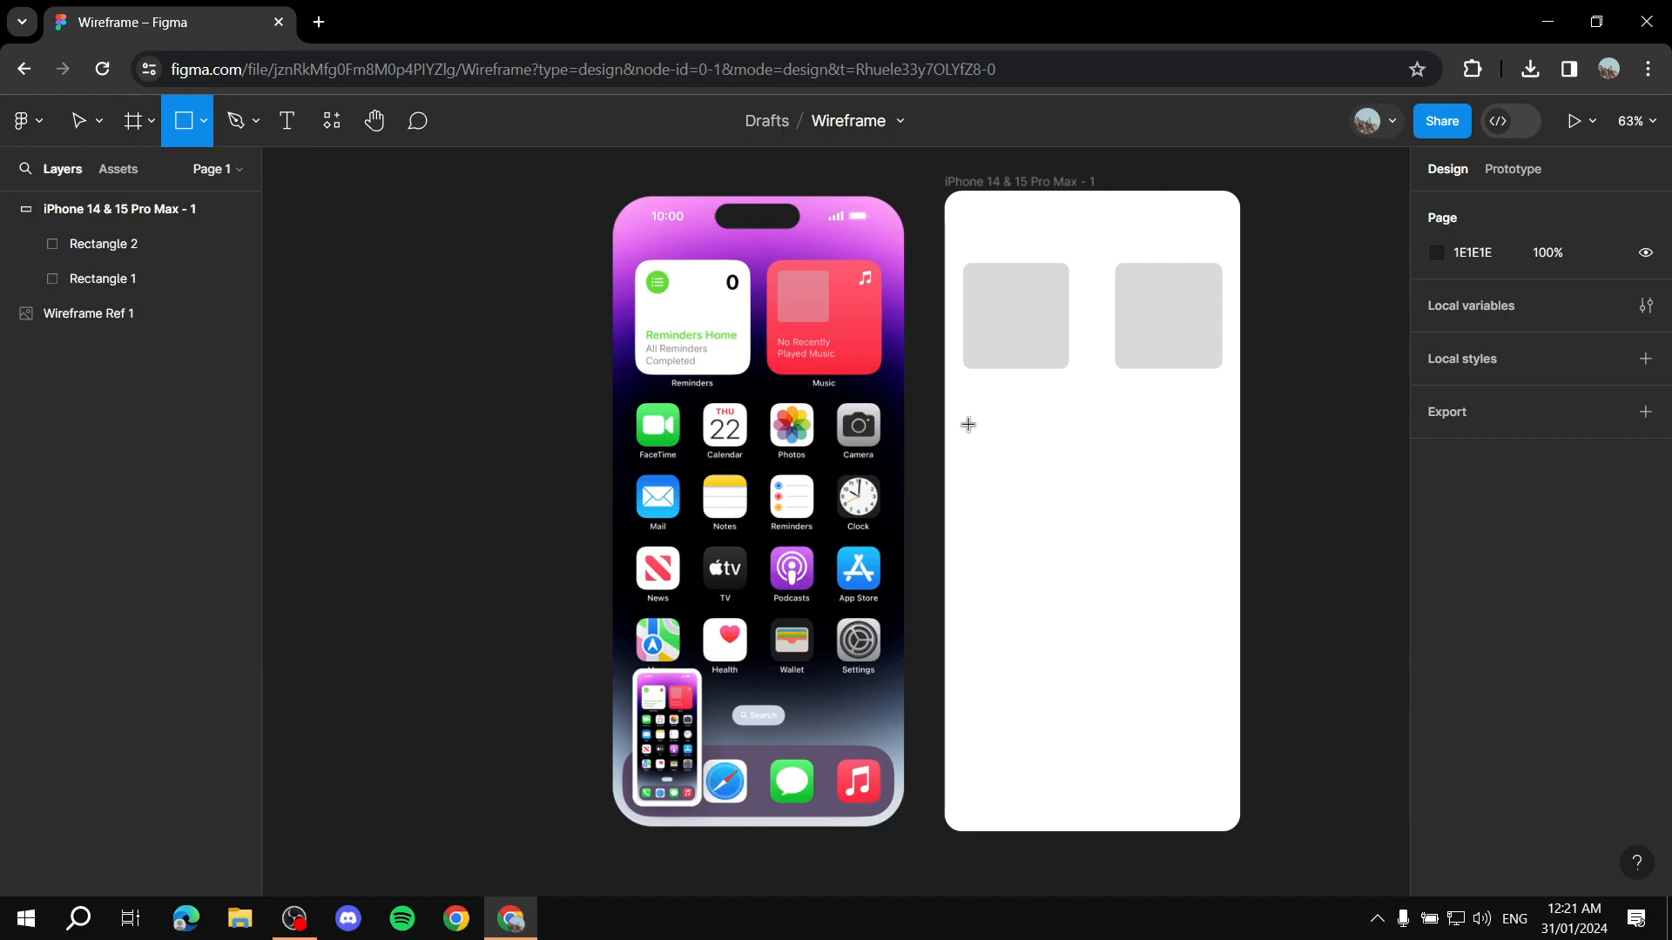
{"action": "left_click_drag", "start_coordinate": [969, 419], "coordinate": [1076, 448]}
{"action": "key", "text": "ctrl+d"}
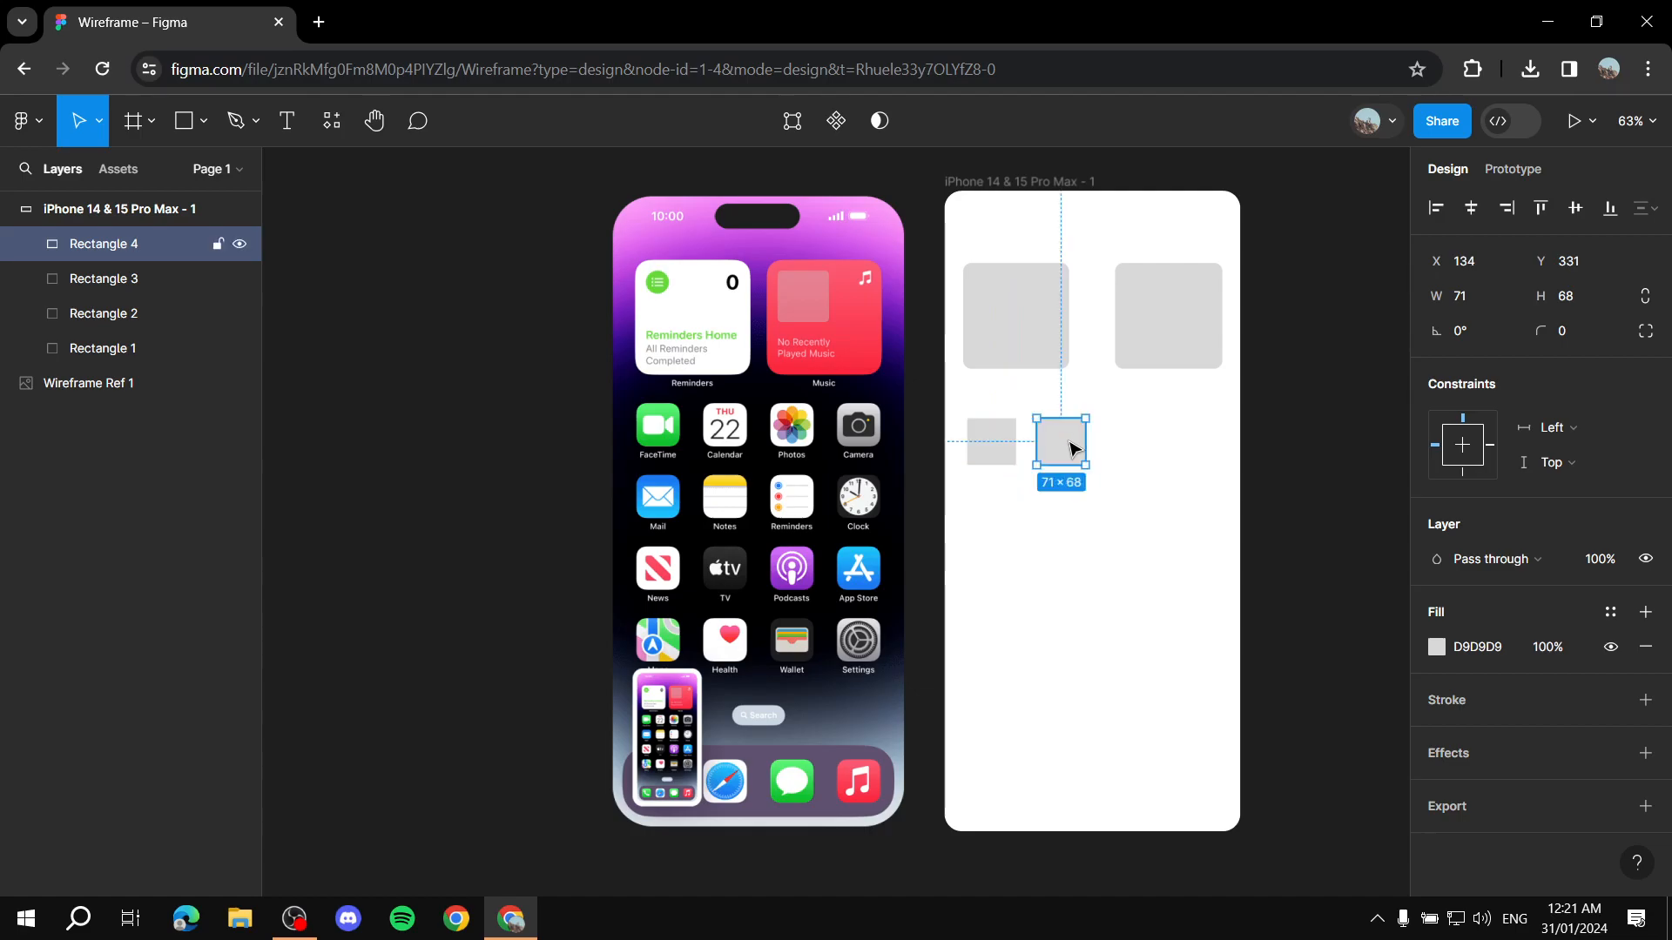
{"action": "key", "text": "ctrl+d"}
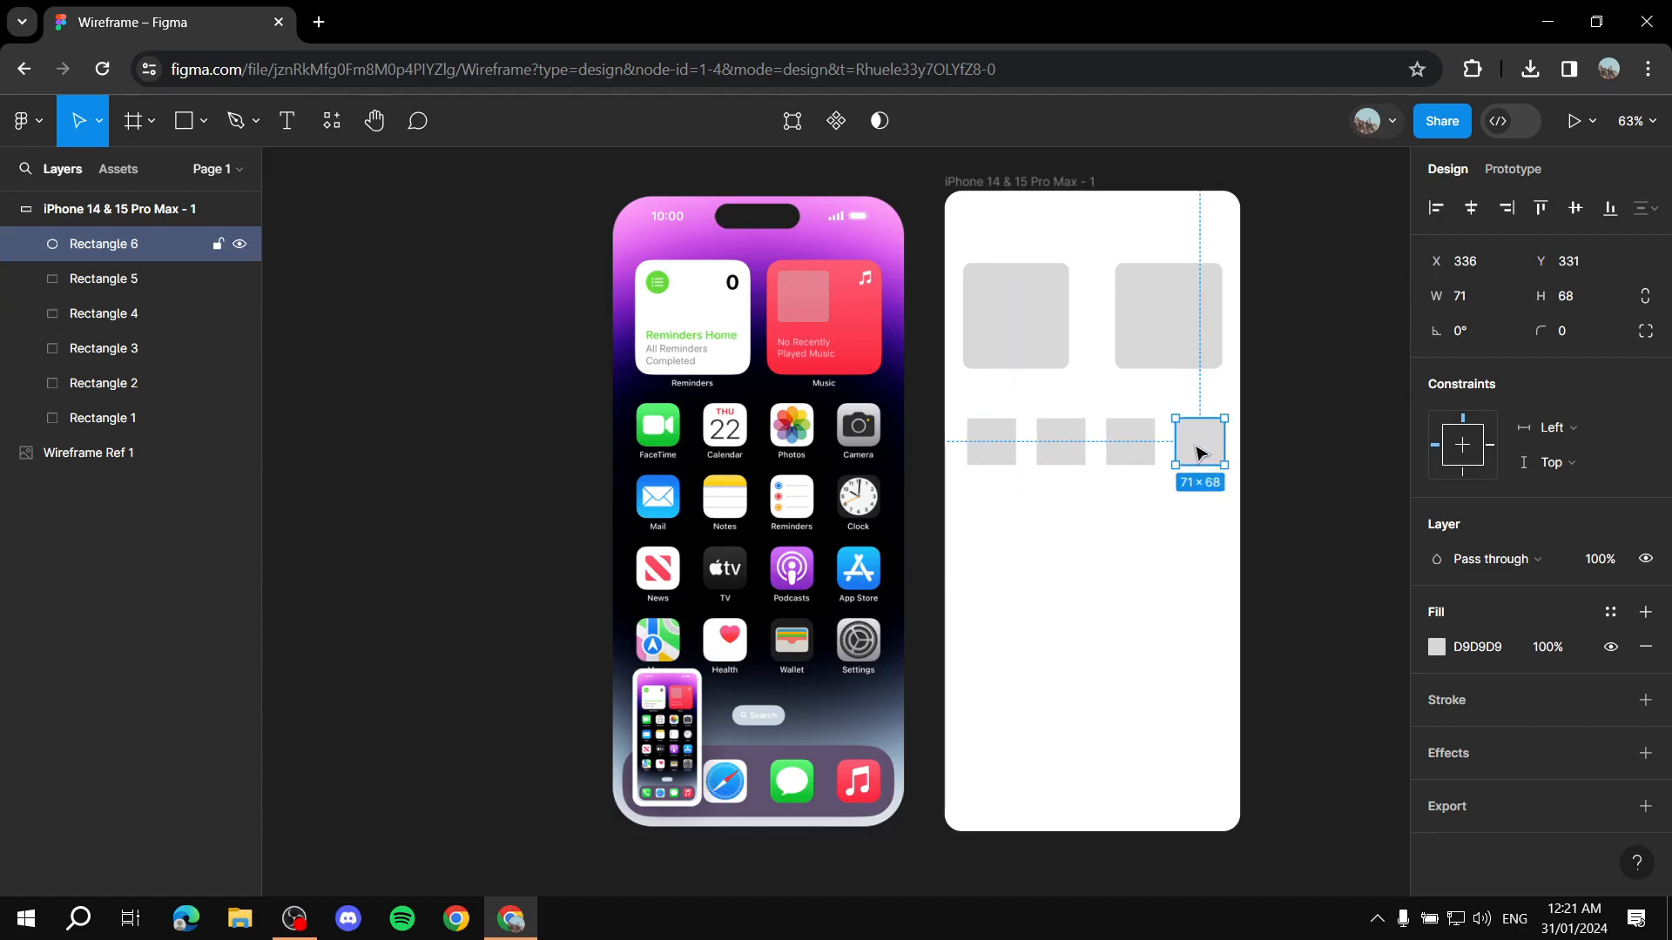
Duplicate the last app icon placeholder of the first row downward to form an evenly spaced right-hand column of four
{"action": "left_click_drag", "start_coordinate": [1200, 455], "coordinate": [1204, 514]}
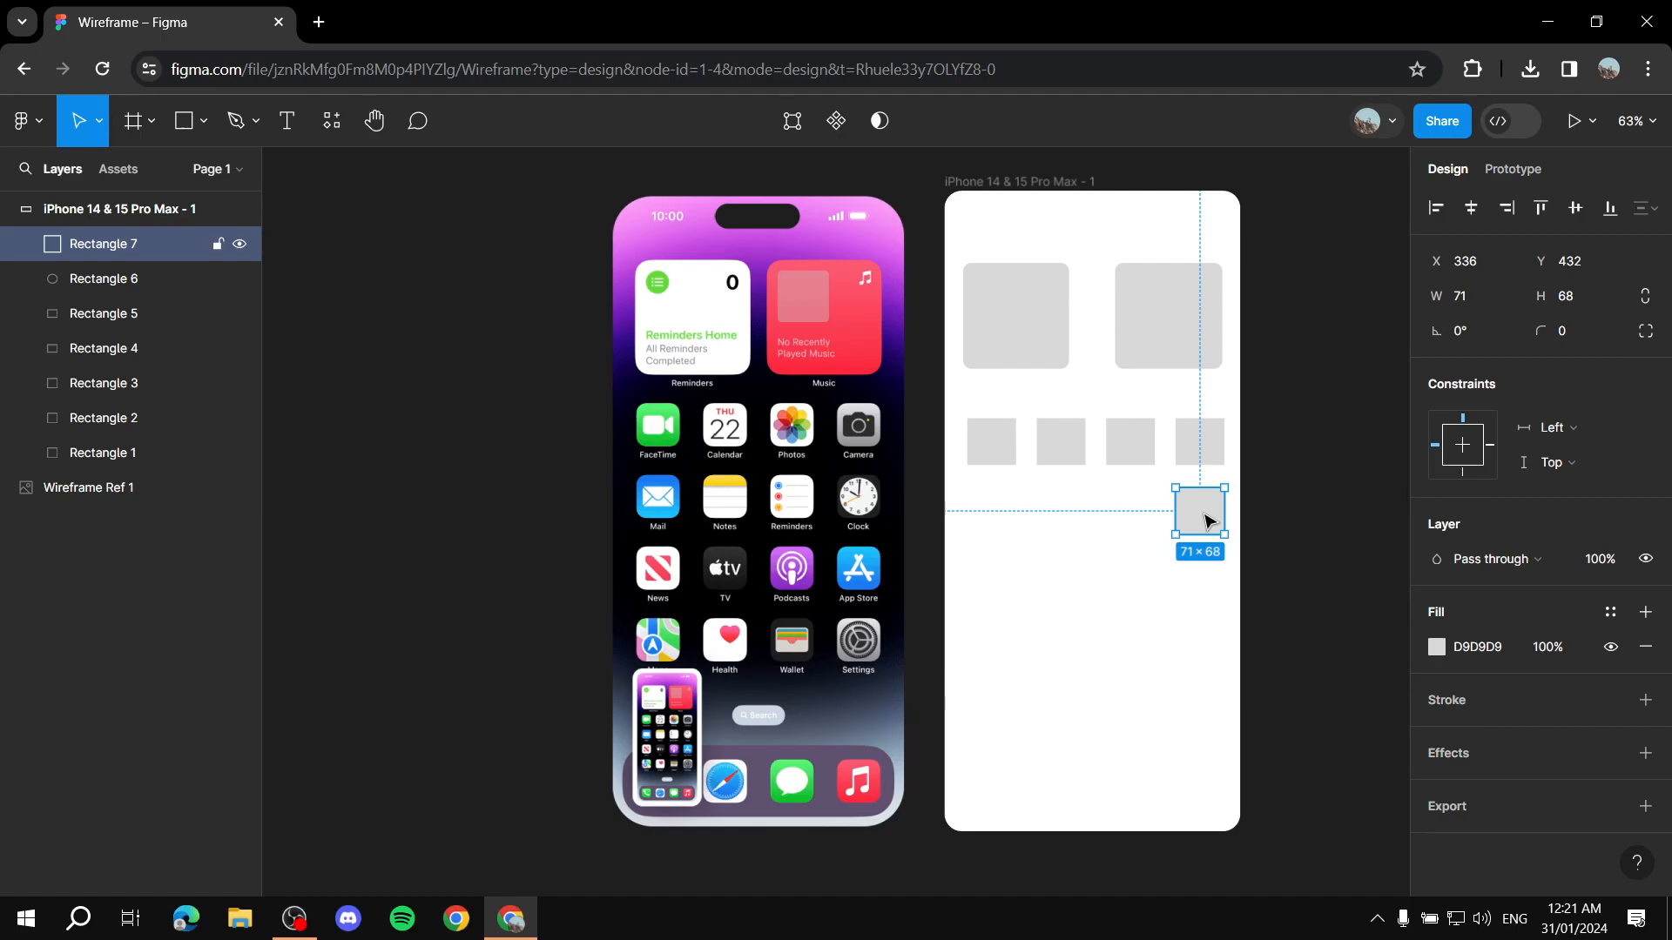
{"action": "left_click_drag", "start_coordinate": [1211, 520], "coordinate": [1203, 595]}
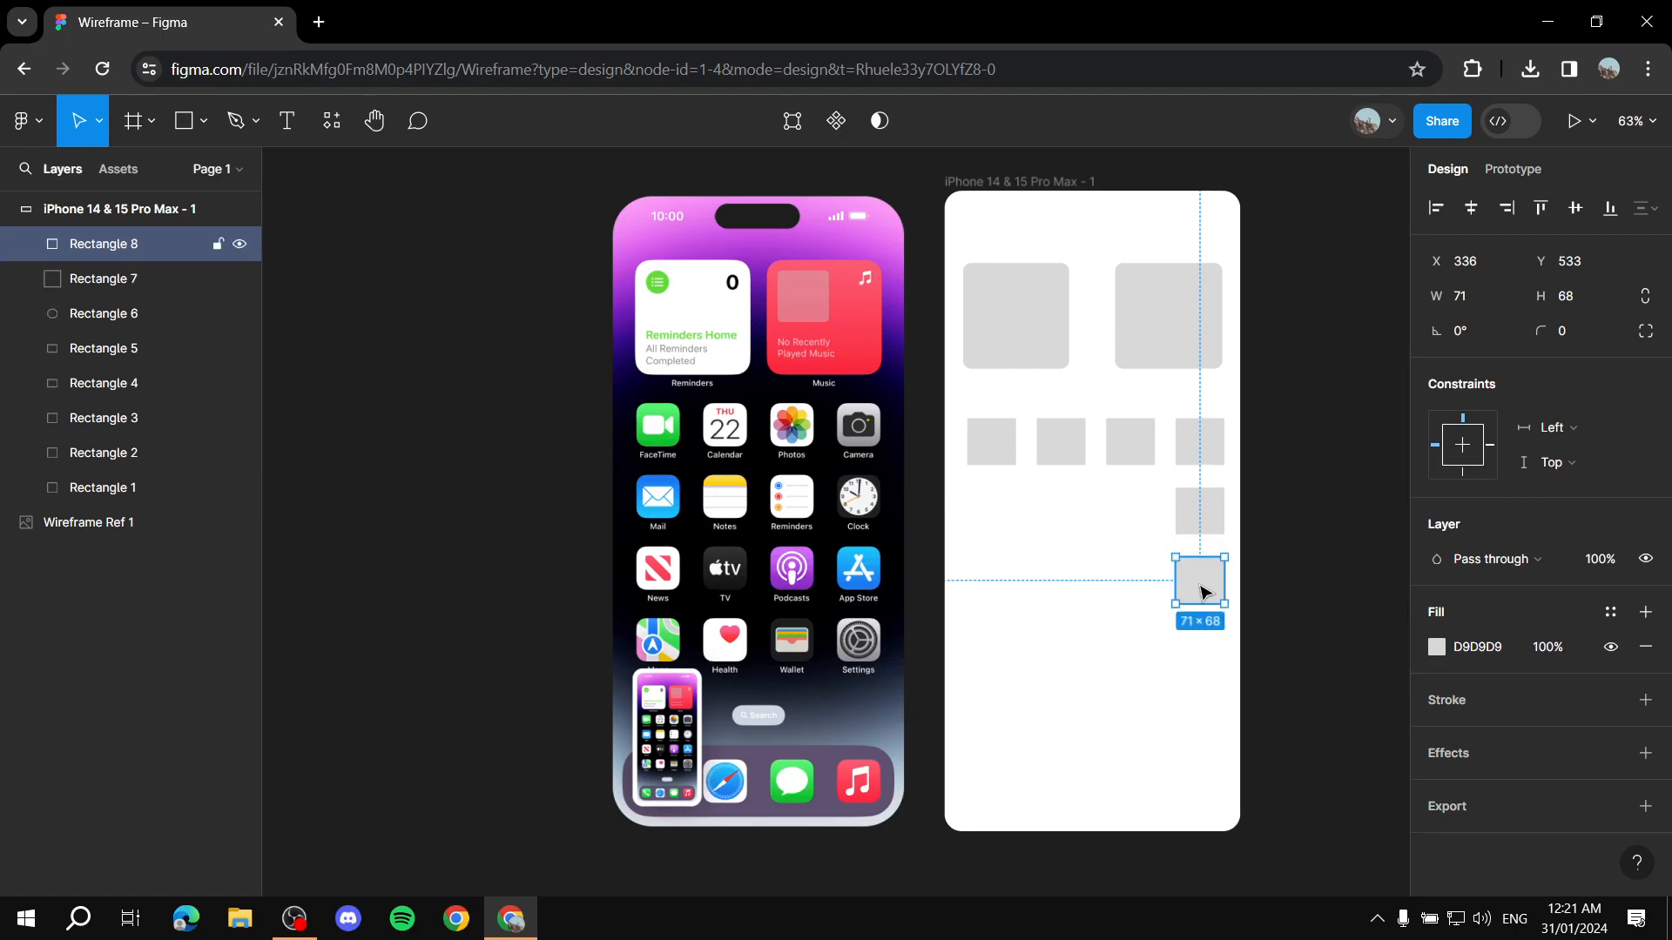
{"action": "key", "text": "ctrl+d"}
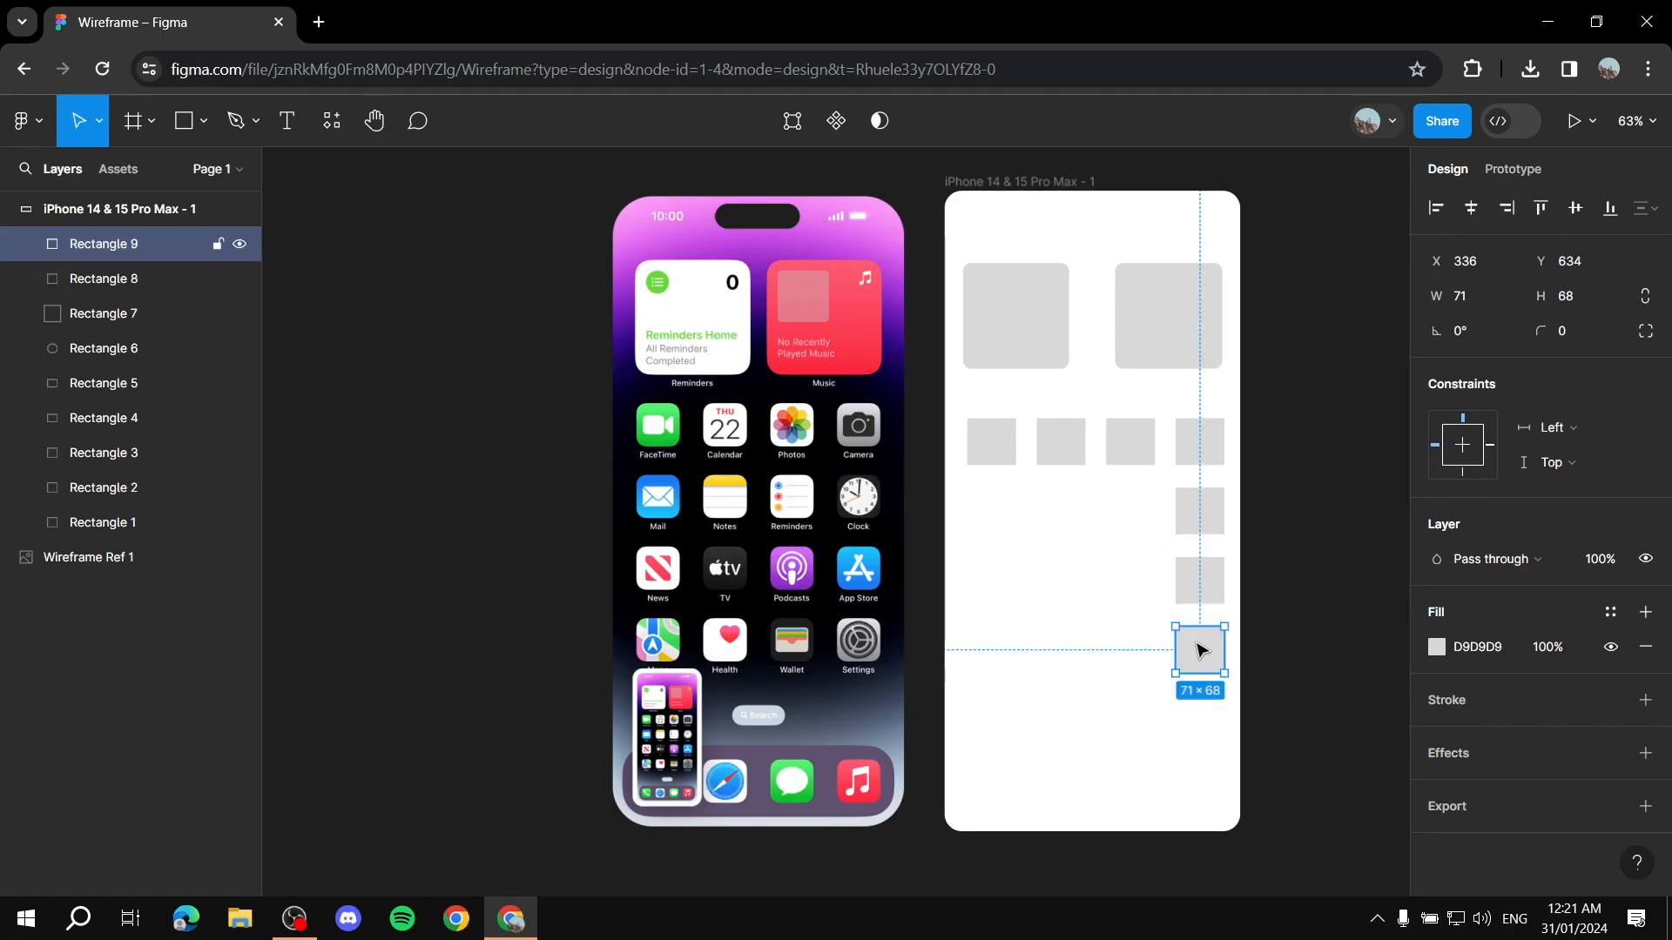
Fill the second row with three more icon placeholder copies and place another copy in the first column of the third row
{"action": "key", "text": "ctrl+d"}
{"action": "left_click_drag", "start_coordinate": [1202, 732], "coordinate": [1135, 520]}
{"action": "key", "text": "ctrl+d"}
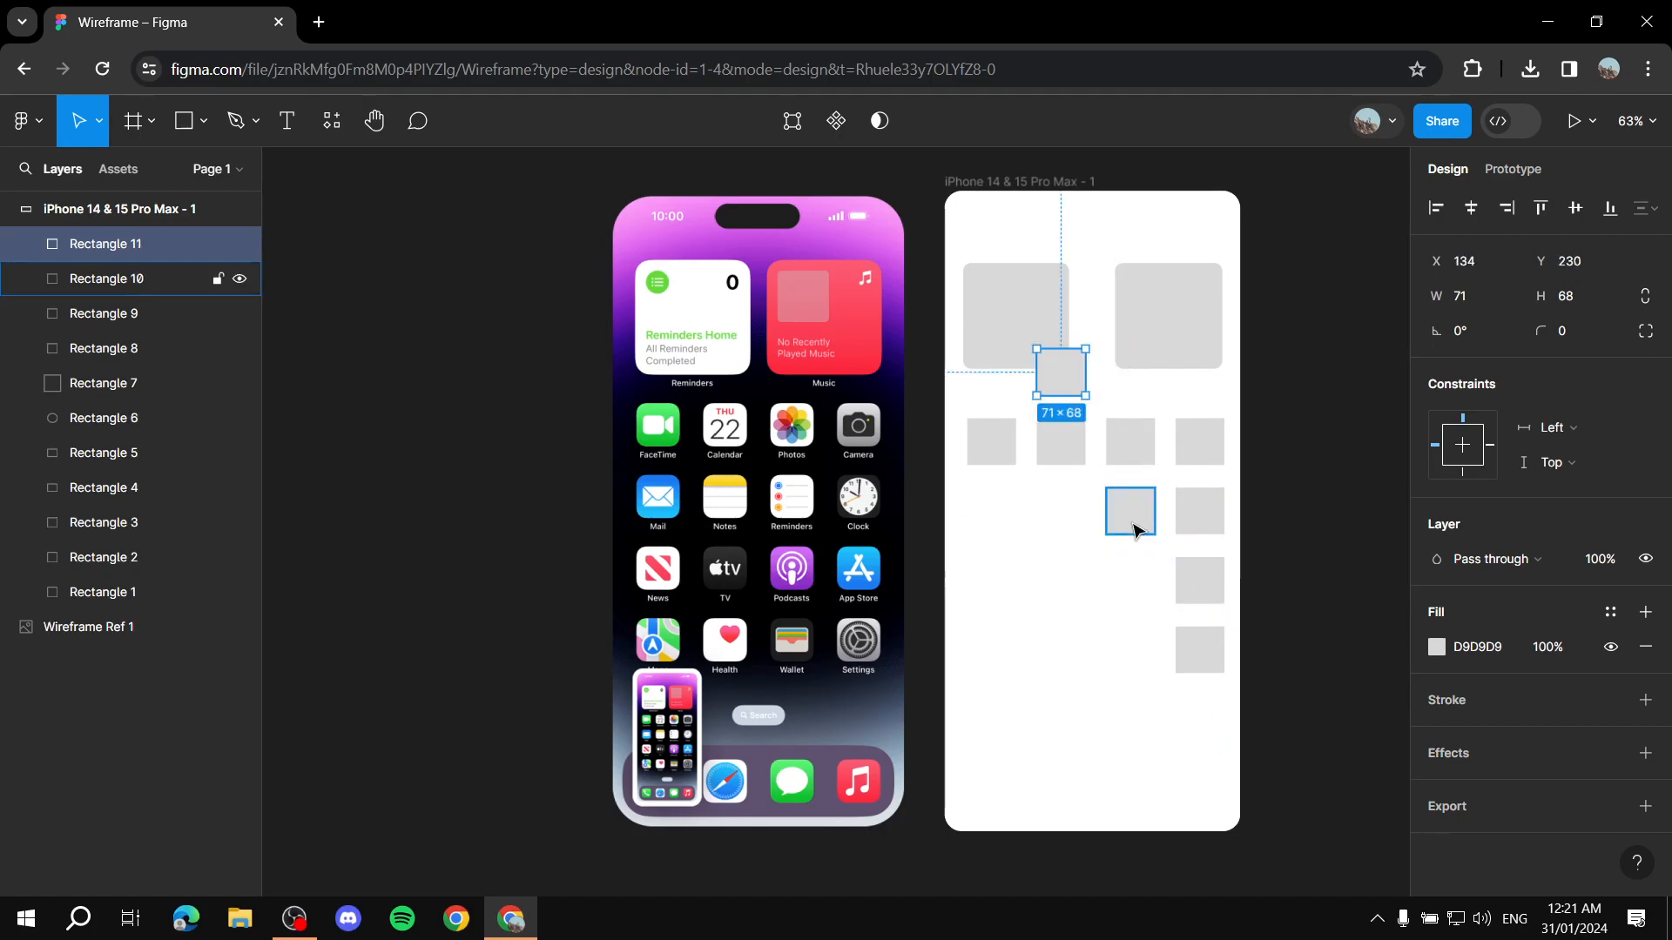
{"action": "left_click_drag", "start_coordinate": [1058, 383], "coordinate": [993, 581]}
{"action": "key", "text": "ctrl+d"}
{"action": "key", "text": "ctrl+d"}
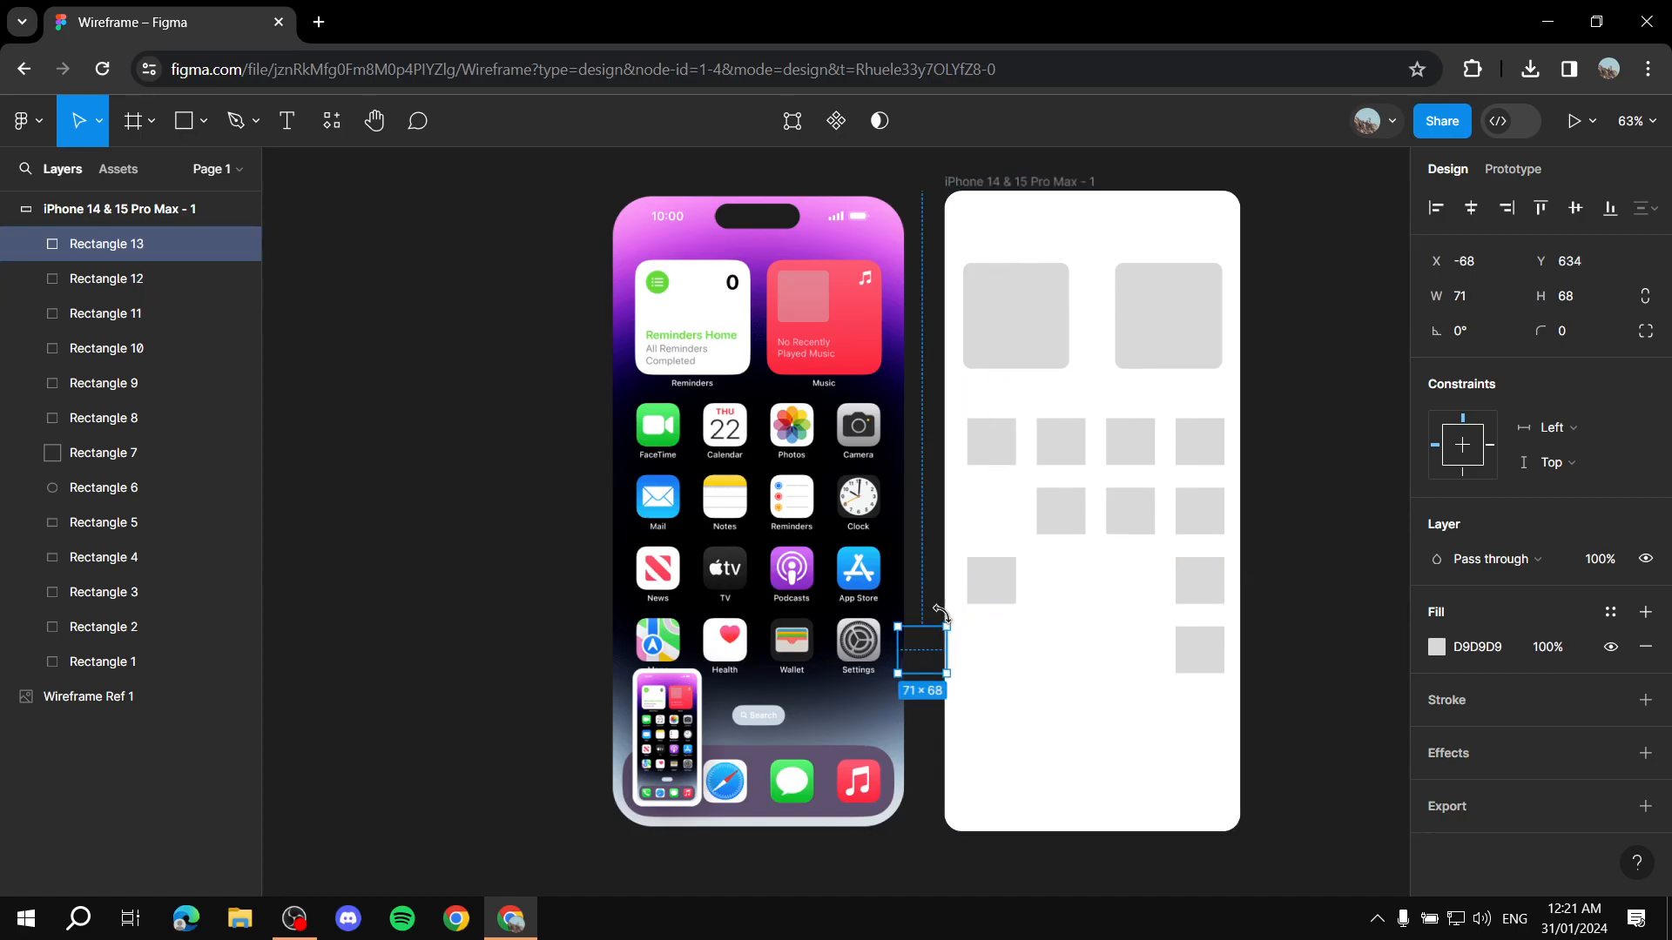
{"action": "left_click_drag", "start_coordinate": [928, 655], "coordinate": [998, 517]}
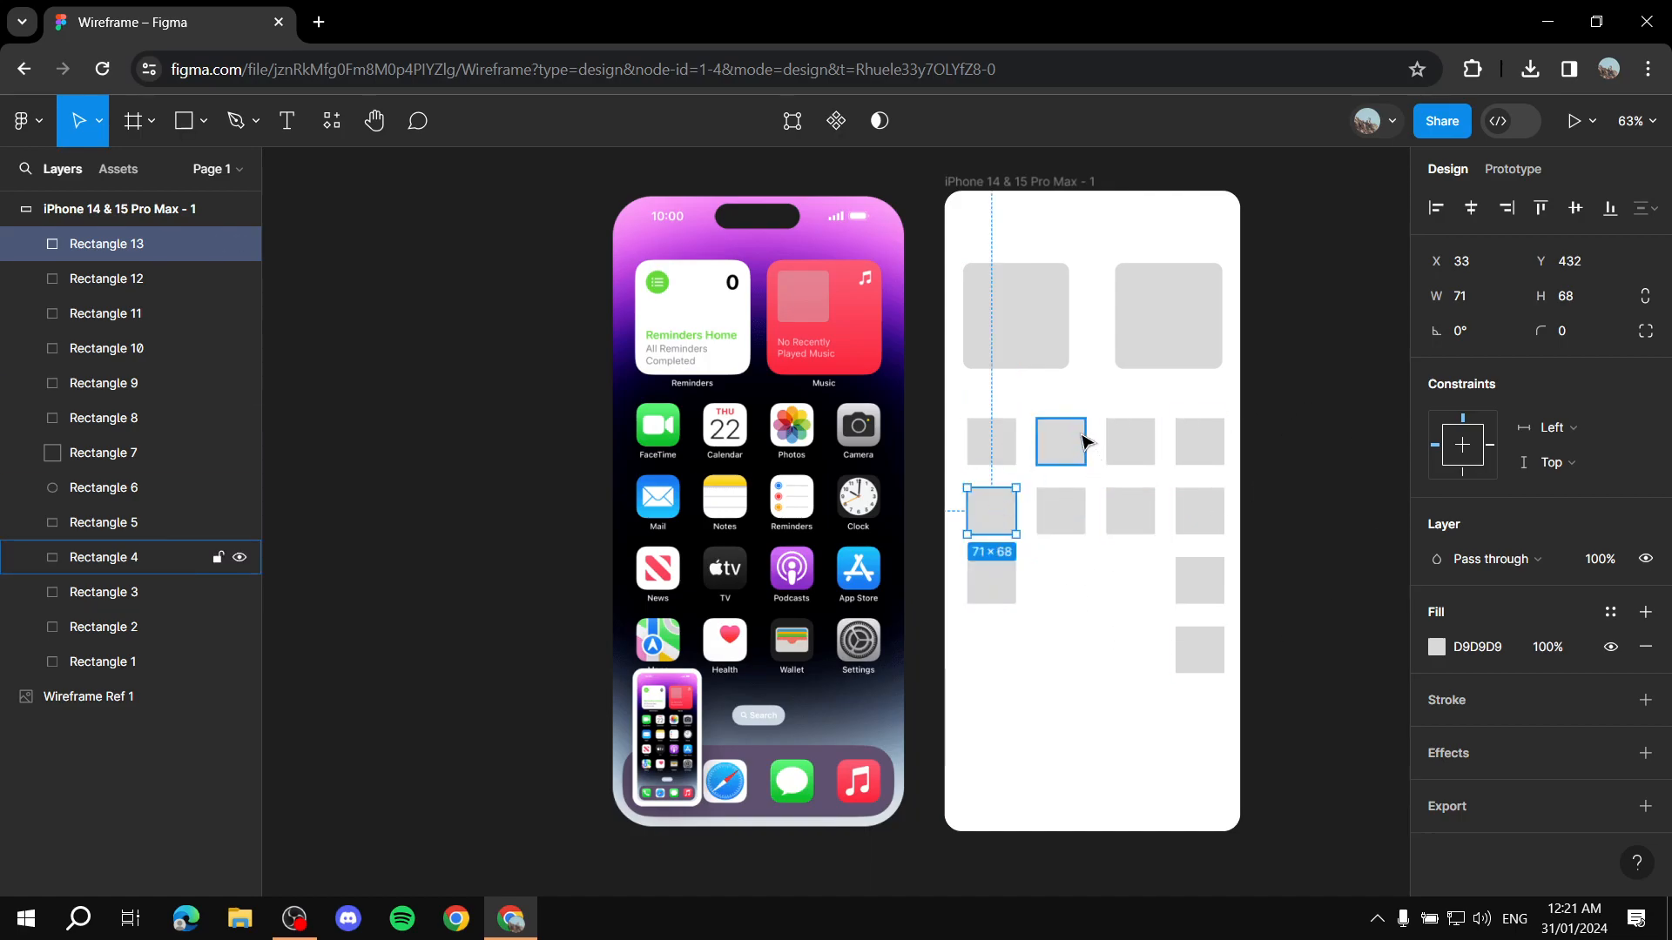
{"action": "left_click", "coordinate": [1076, 392]}
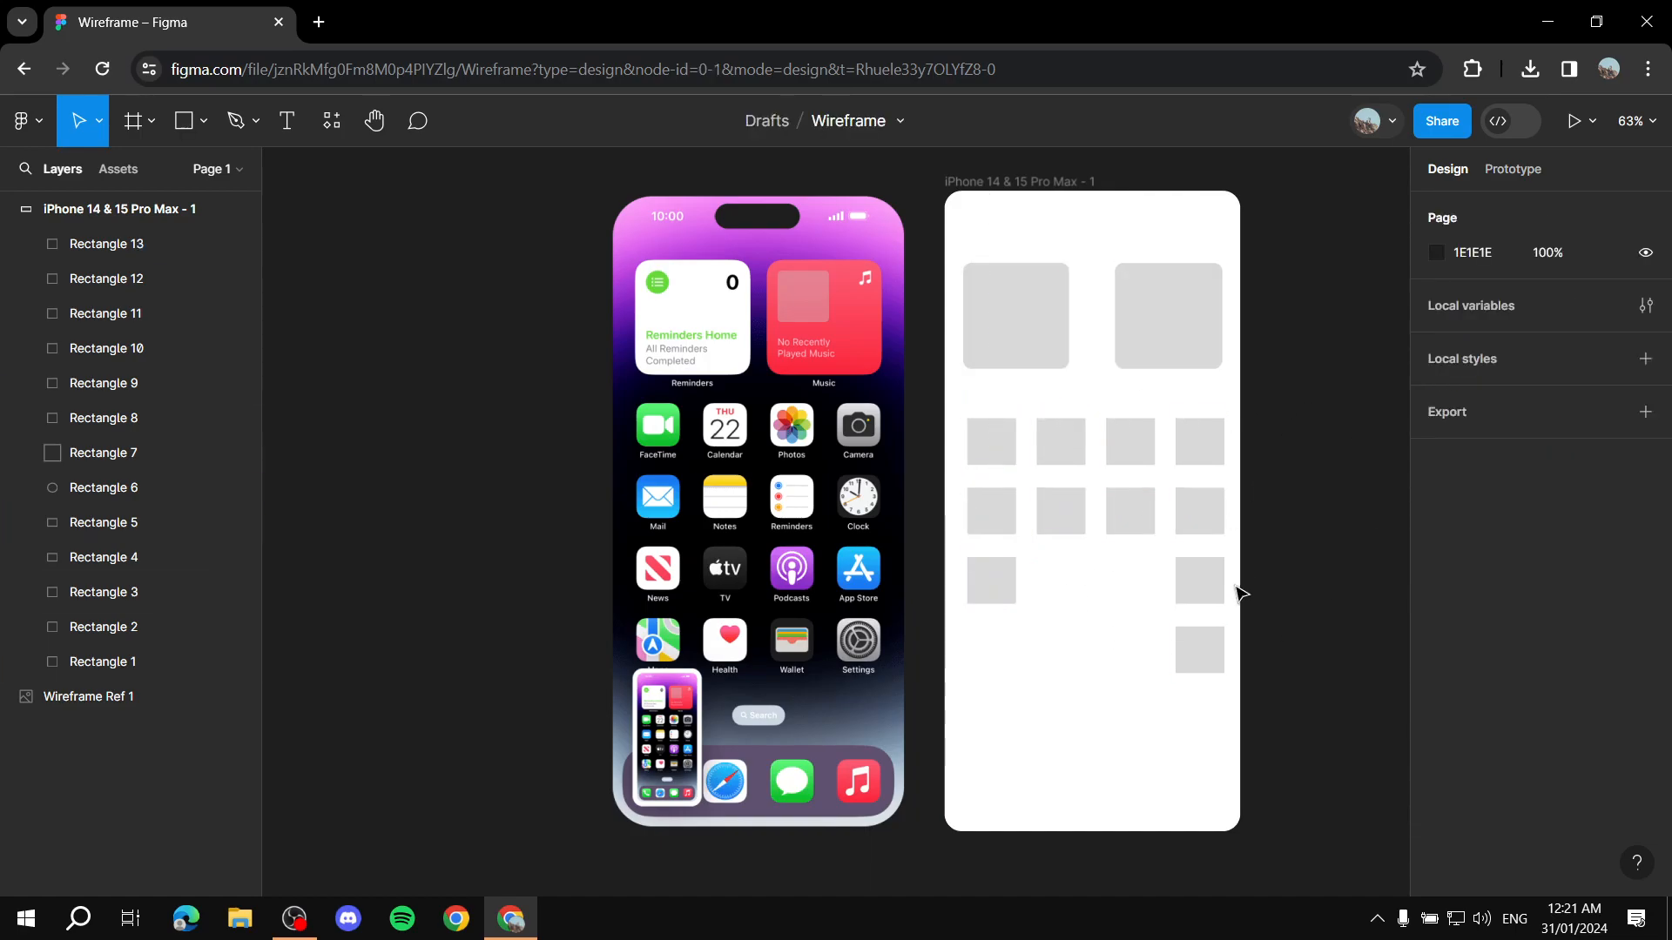
{"action": "left_click", "coordinate": [1000, 450]}
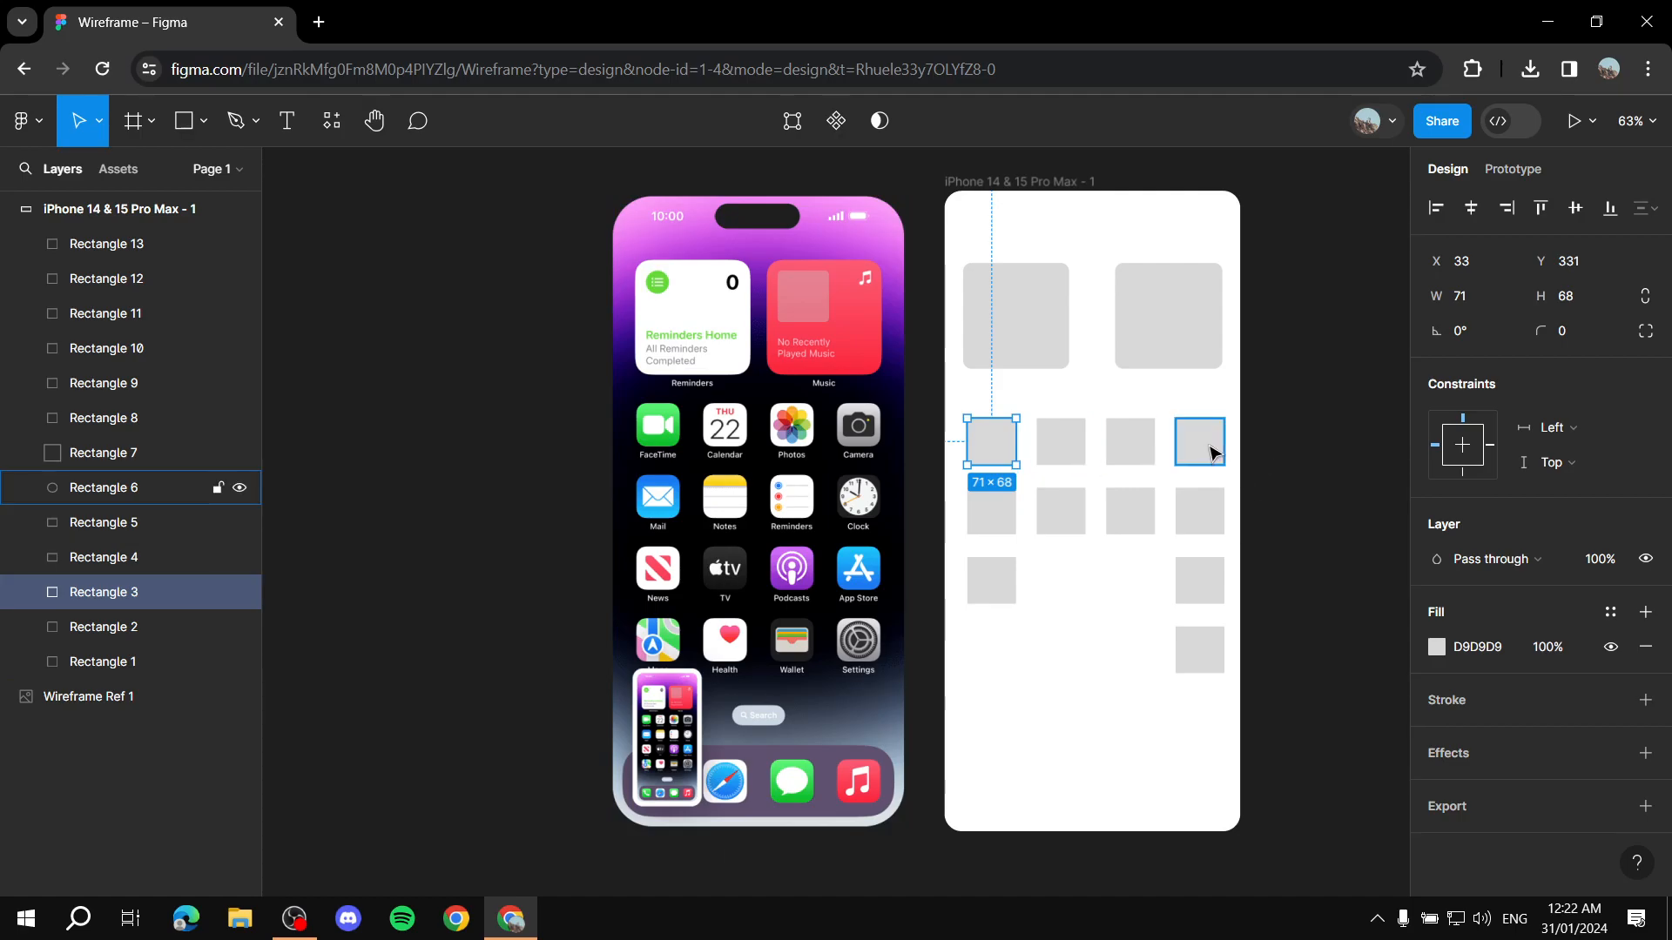
{"action": "scroll", "coordinate": [1150, 495], "scroll_direction": "up", "scroll_amount": 5}
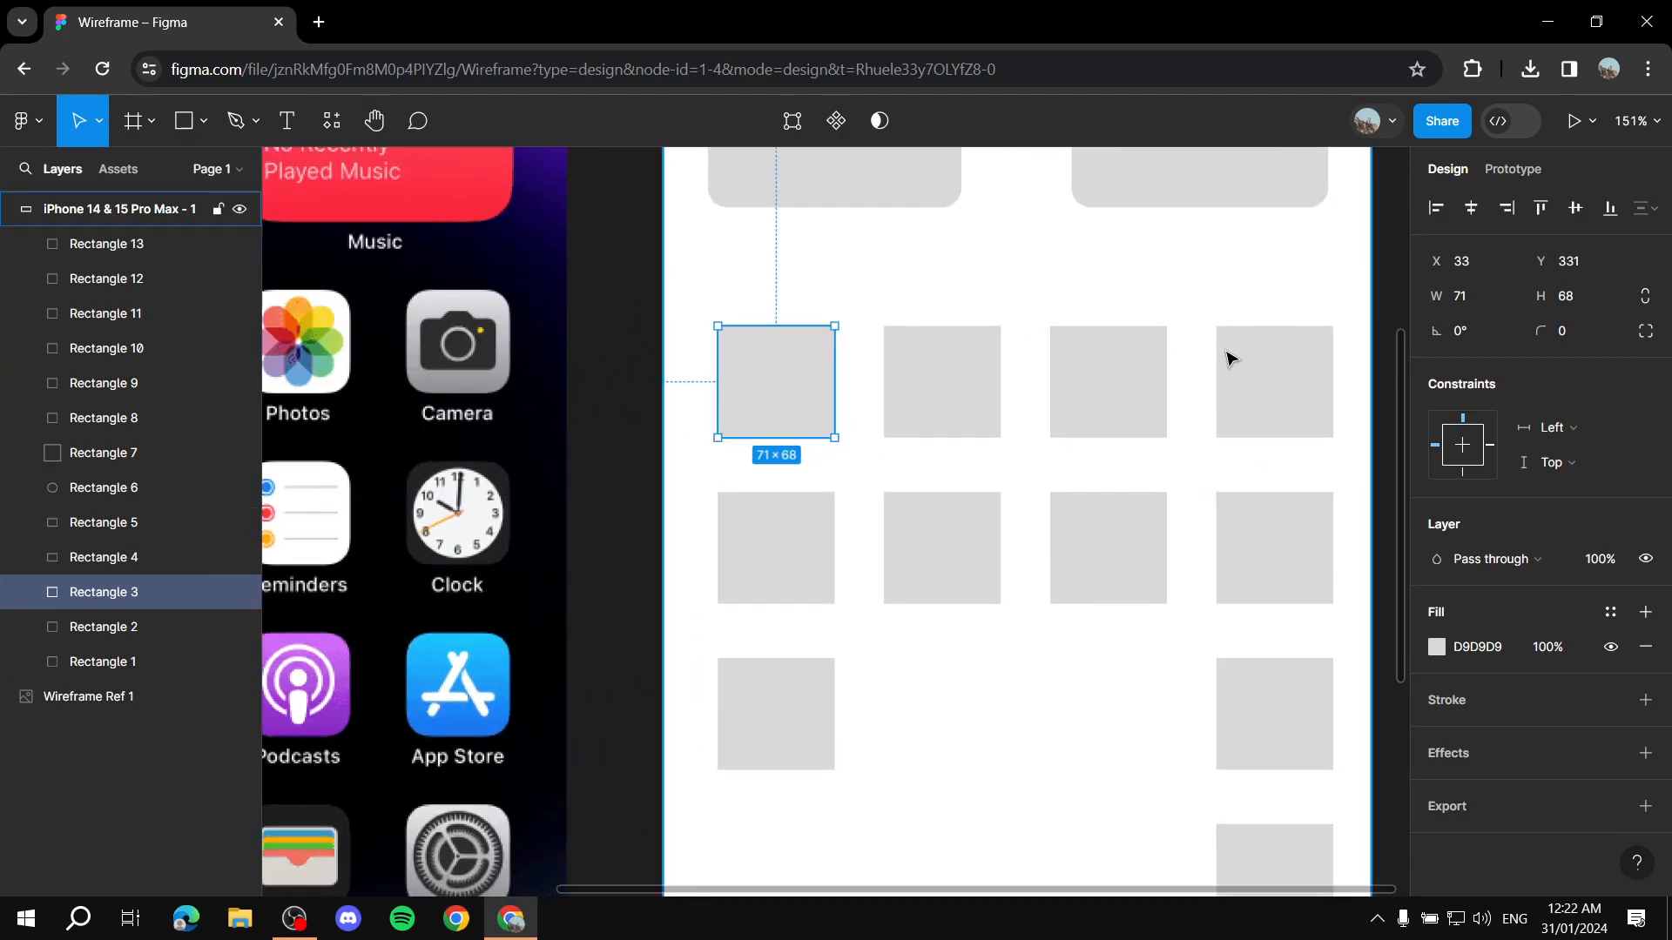
{"action": "scroll", "coordinate": [888, 414], "scroll_direction": "down", "scroll_amount": 5}
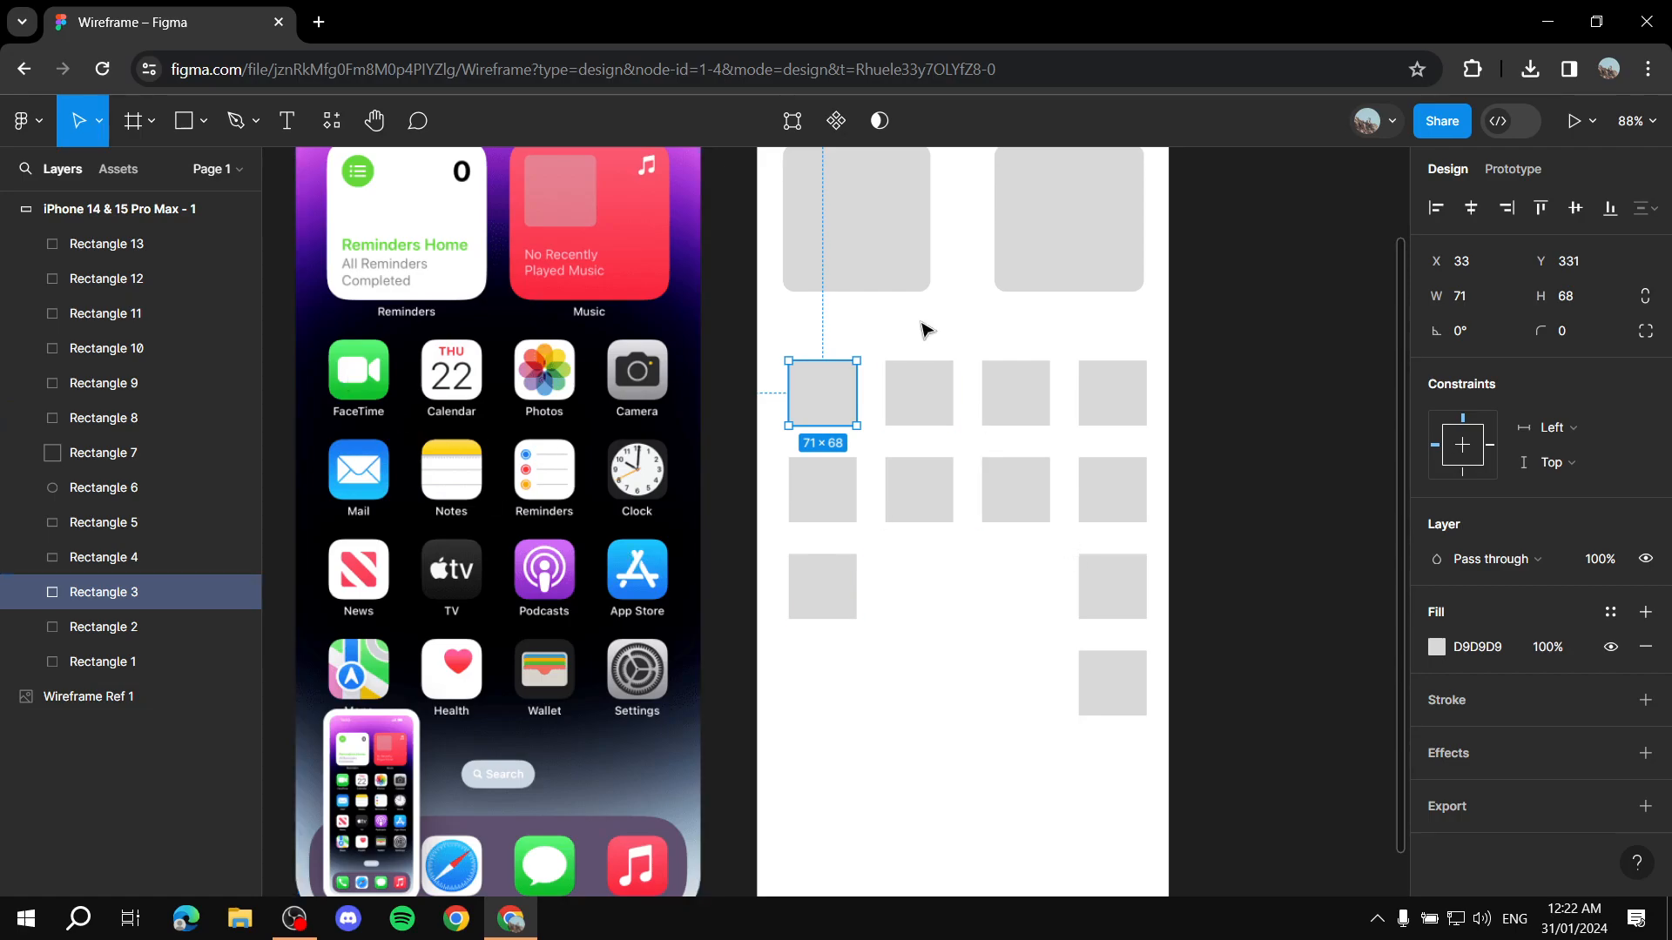
Duplicate the left widget placeholder, move the copy near the phone frame's bottom, and reshape it into a bar about 296 × 35
{"action": "left_click", "coordinate": [903, 275]}
{"action": "mouse_move", "coordinate": [902, 274]}
{"action": "key", "text": "ctrl+d"}
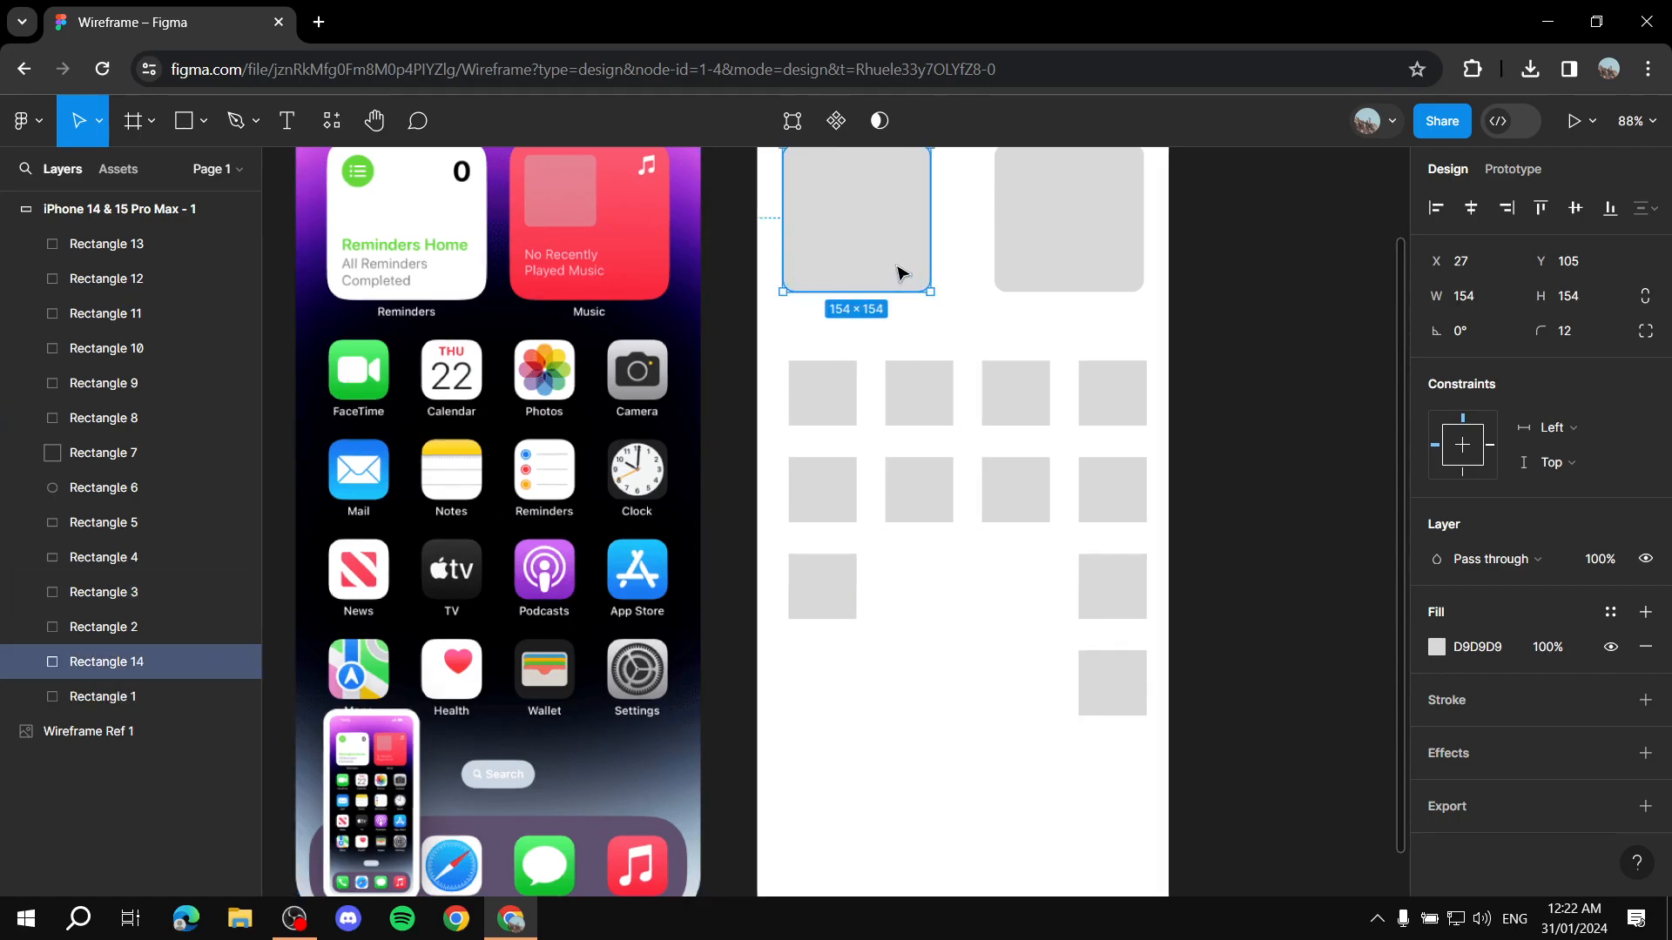
{"action": "left_click_drag", "start_coordinate": [876, 213], "coordinate": [1169, 829]}
{"action": "left_click_drag", "start_coordinate": [1045, 795], "coordinate": [982, 808]}
{"action": "left_click_drag", "start_coordinate": [952, 752], "coordinate": [963, 831]}
{"action": "scroll", "coordinate": [1014, 792], "scroll_direction": "down", "scroll_amount": 1}
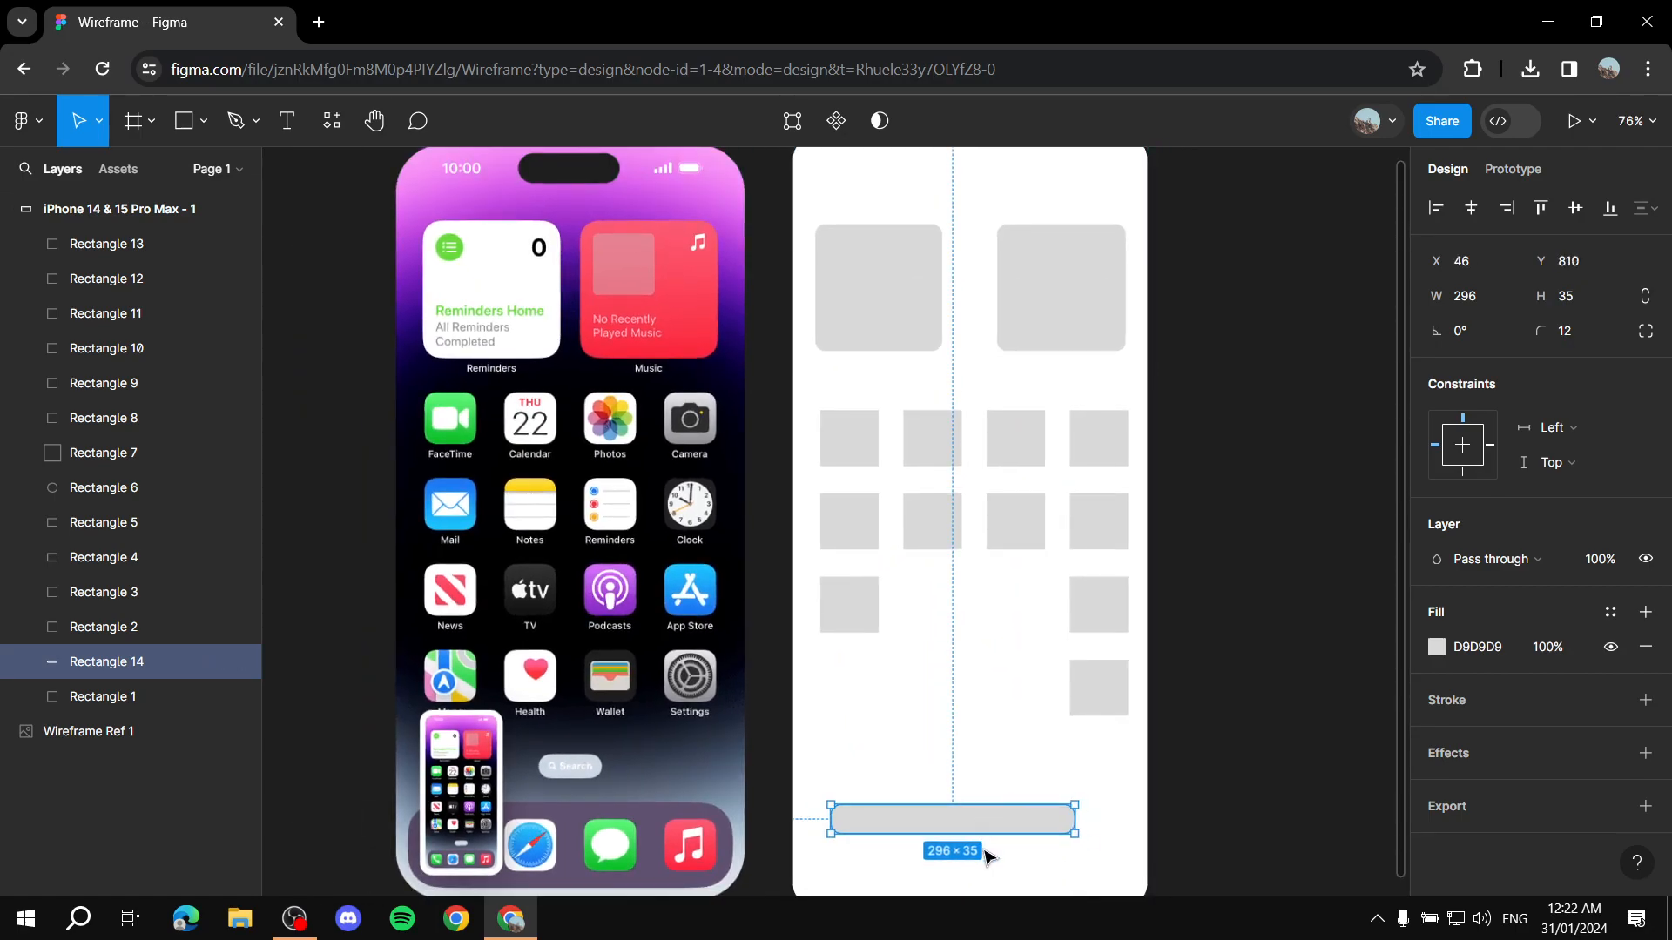
Move the bar closer to the frame's bottom edge and enlarge it into a dock placeholder about 347 × 88
{"action": "scroll", "coordinate": [988, 849], "scroll_direction": "down", "scroll_amount": 1}
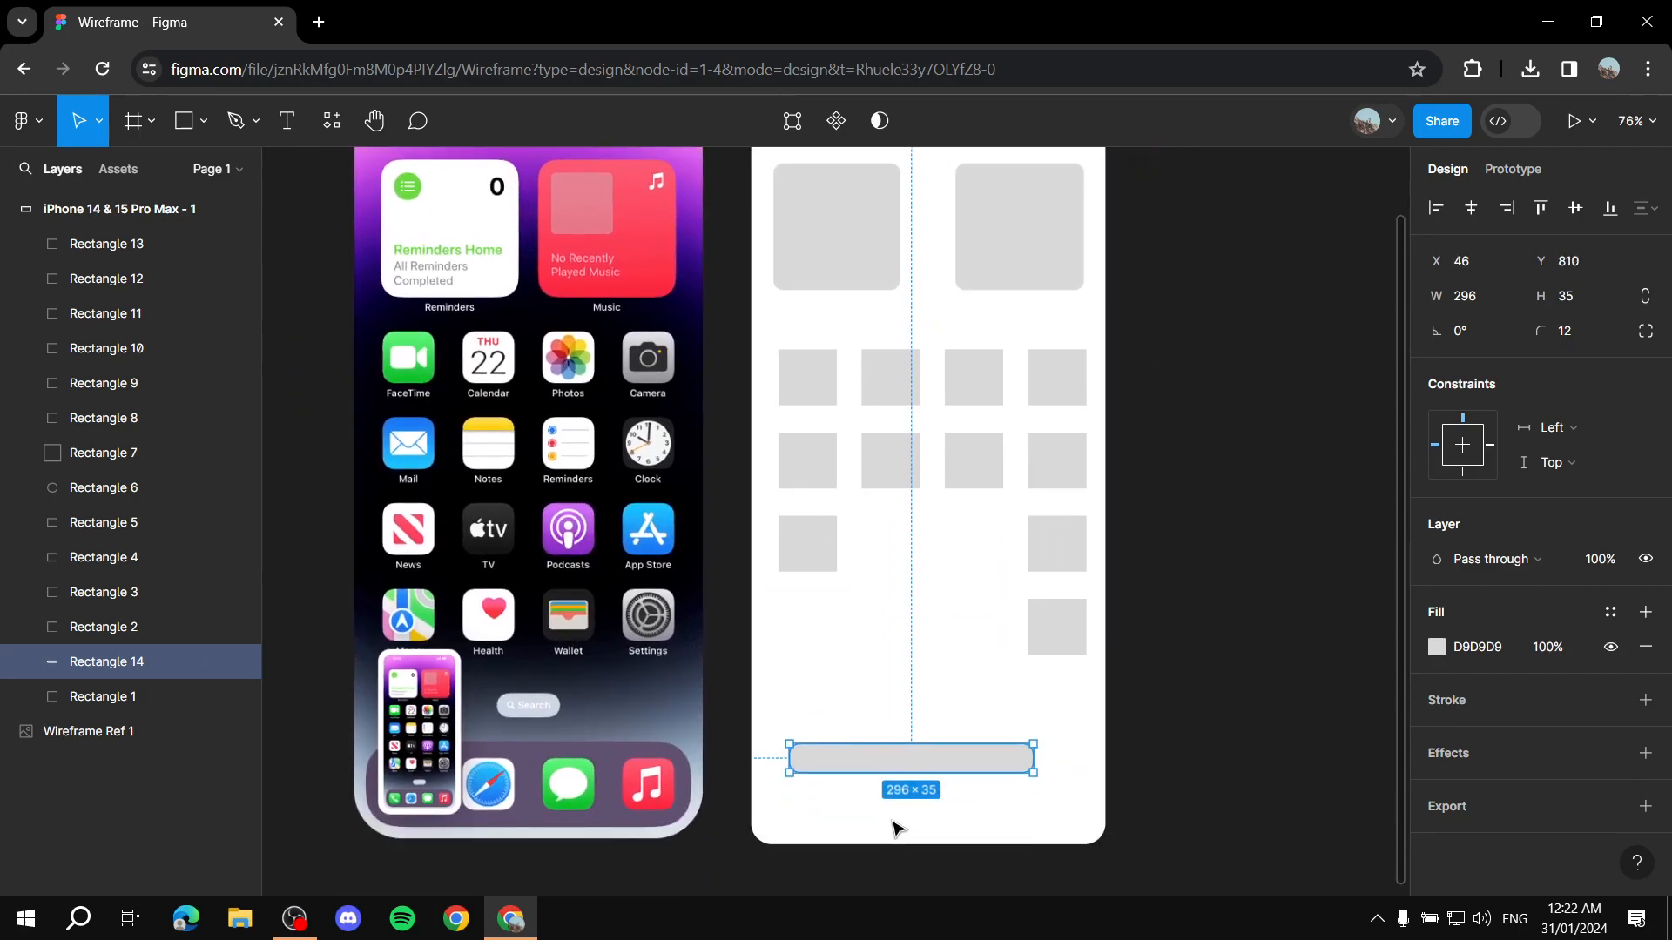
{"action": "scroll", "coordinate": [906, 843], "scroll_direction": "up", "scroll_amount": 3}
{"action": "scroll", "coordinate": [906, 843], "scroll_direction": "down", "scroll_amount": 3}
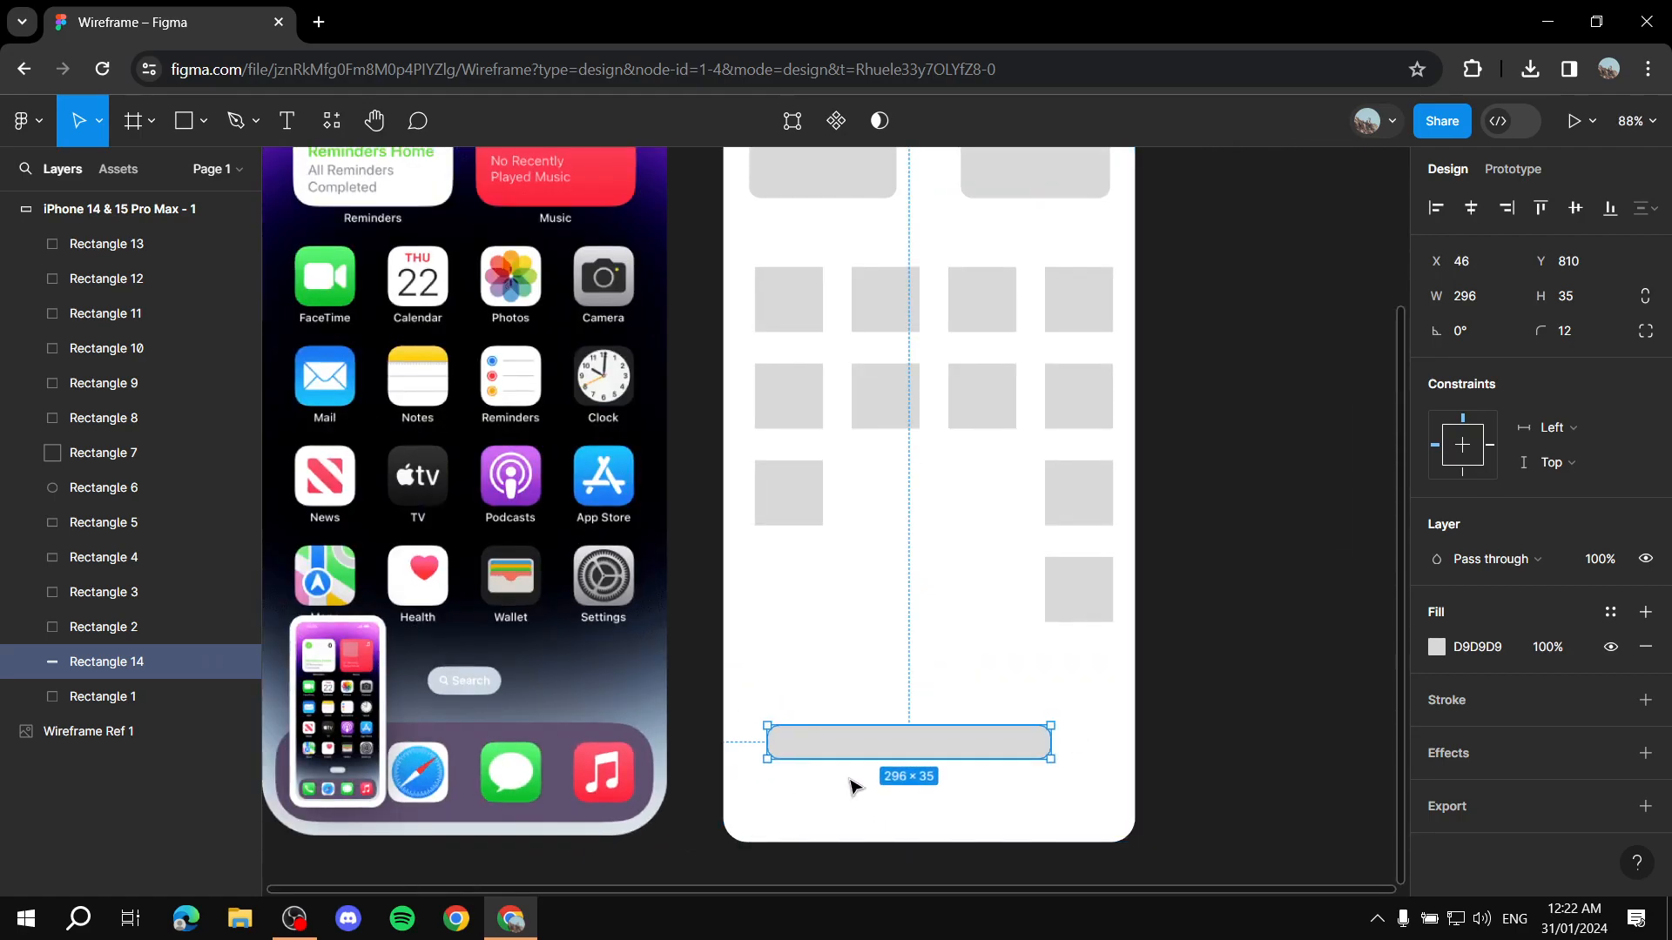
{"action": "left_click_drag", "start_coordinate": [933, 756], "coordinate": [943, 789]}
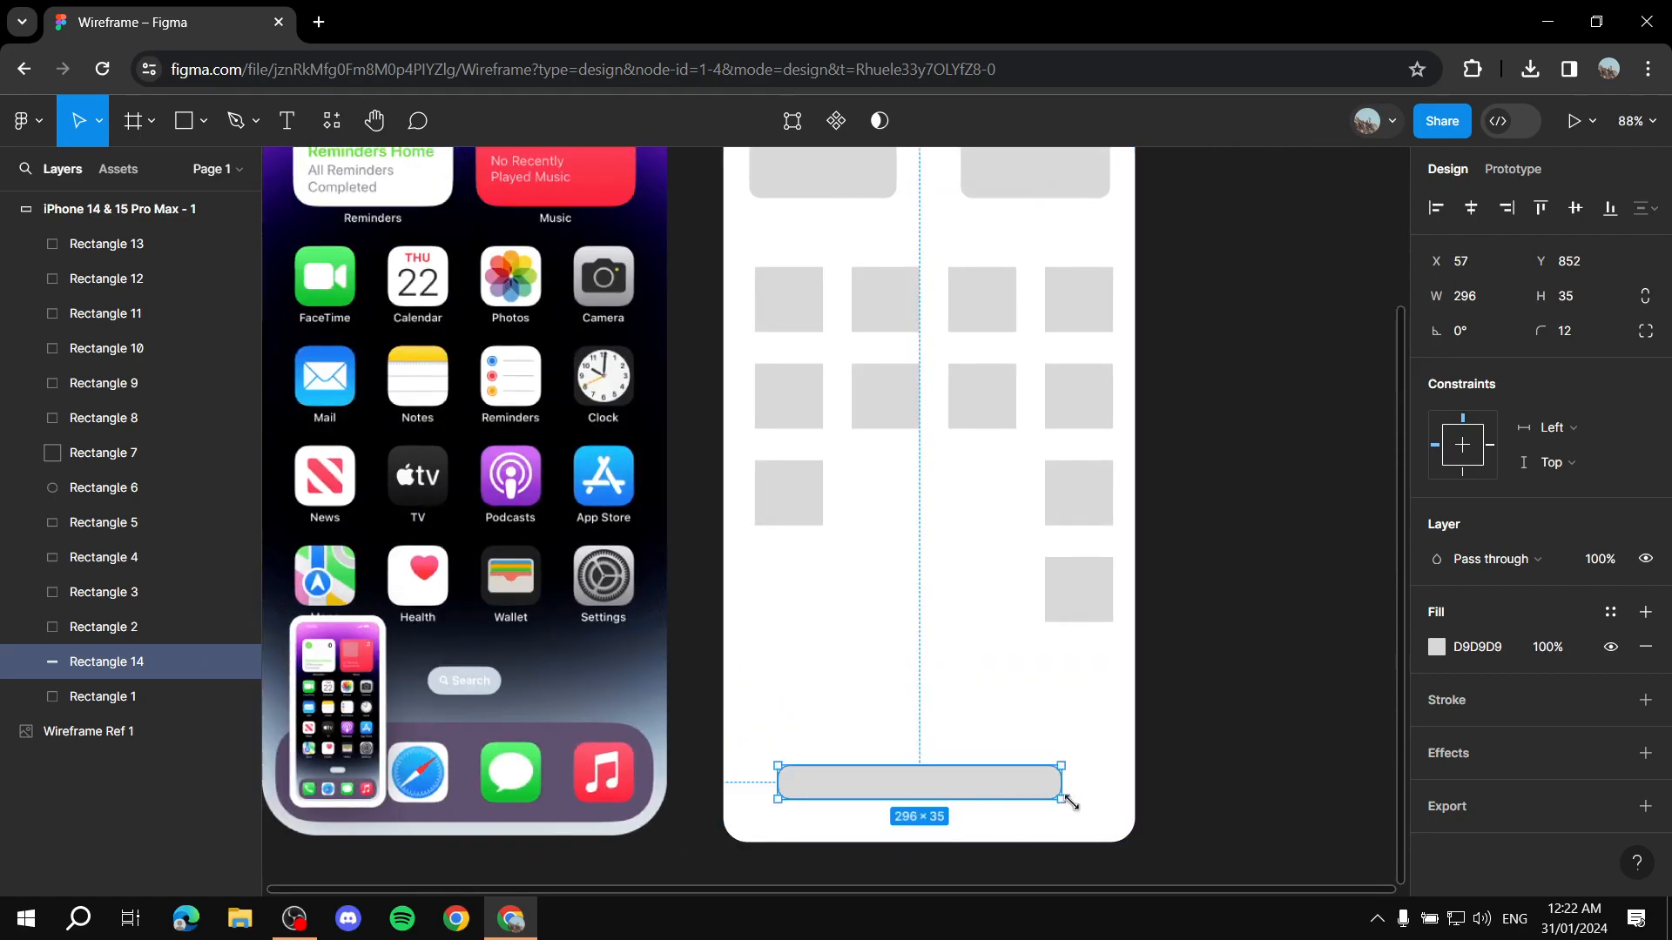
{"action": "left_click_drag", "start_coordinate": [1060, 797], "coordinate": [1025, 787]}
{"action": "left_click", "coordinate": [1340, 567]}
Set the dock placeholder's corner radius to 20
{"action": "left_click", "coordinate": [947, 787]}
{"action": "left_click", "coordinate": [1579, 331]}
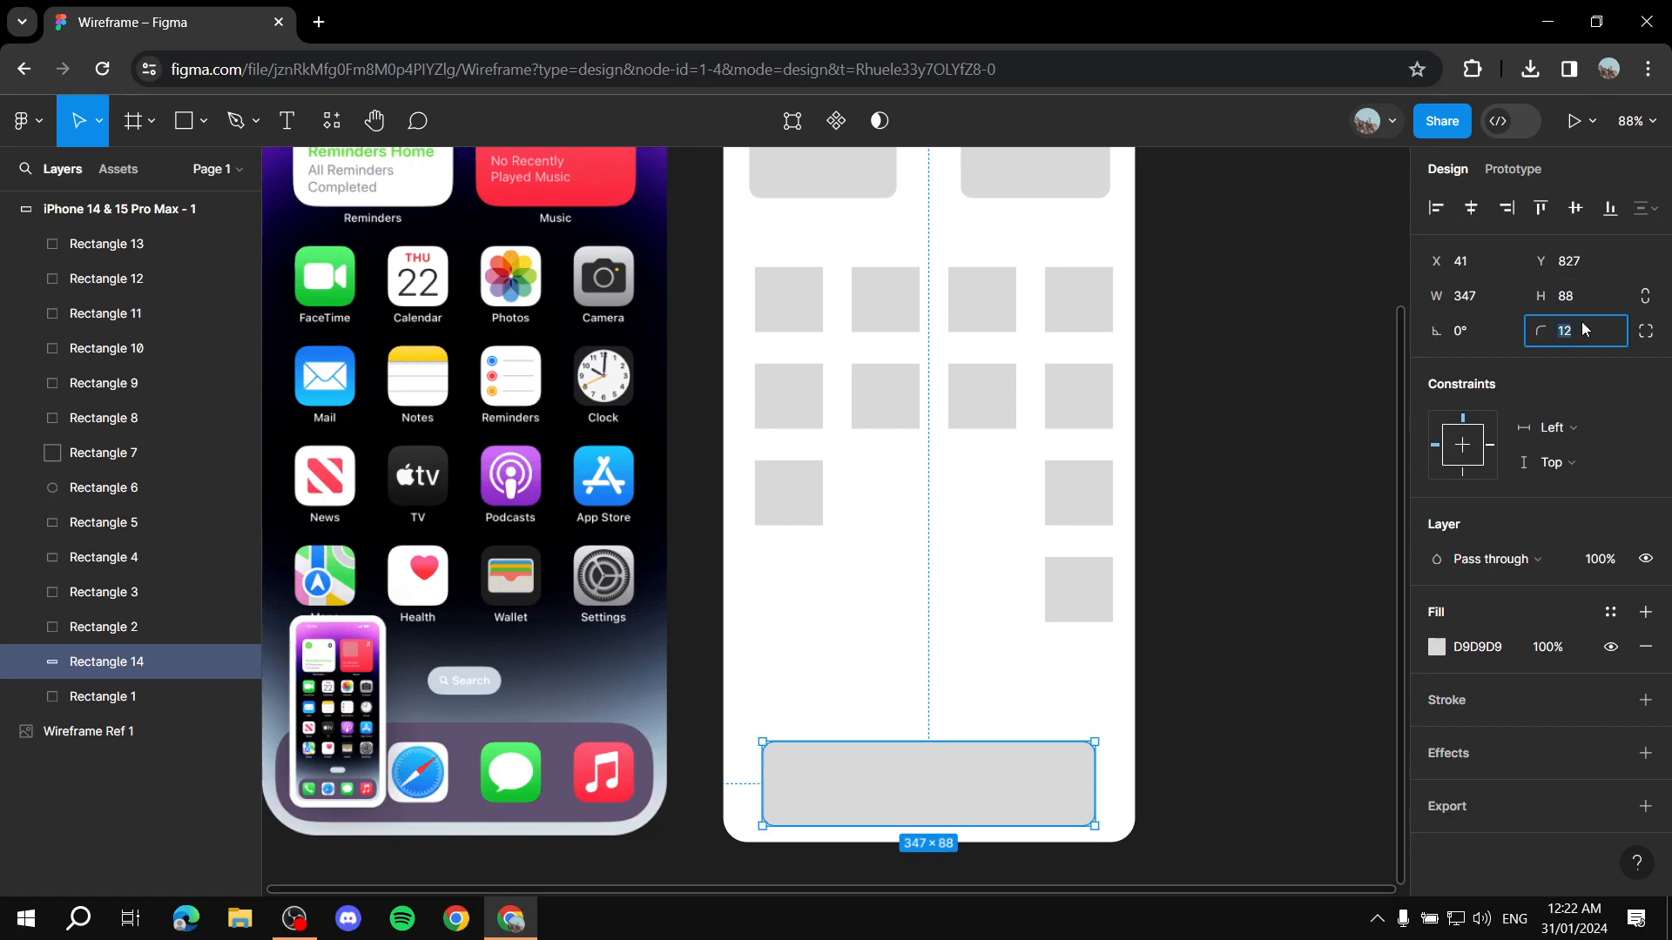
{"action": "type", "text": "20"}
{"action": "left_click", "coordinate": [1326, 719]}
{"action": "left_click", "coordinate": [1019, 787]}
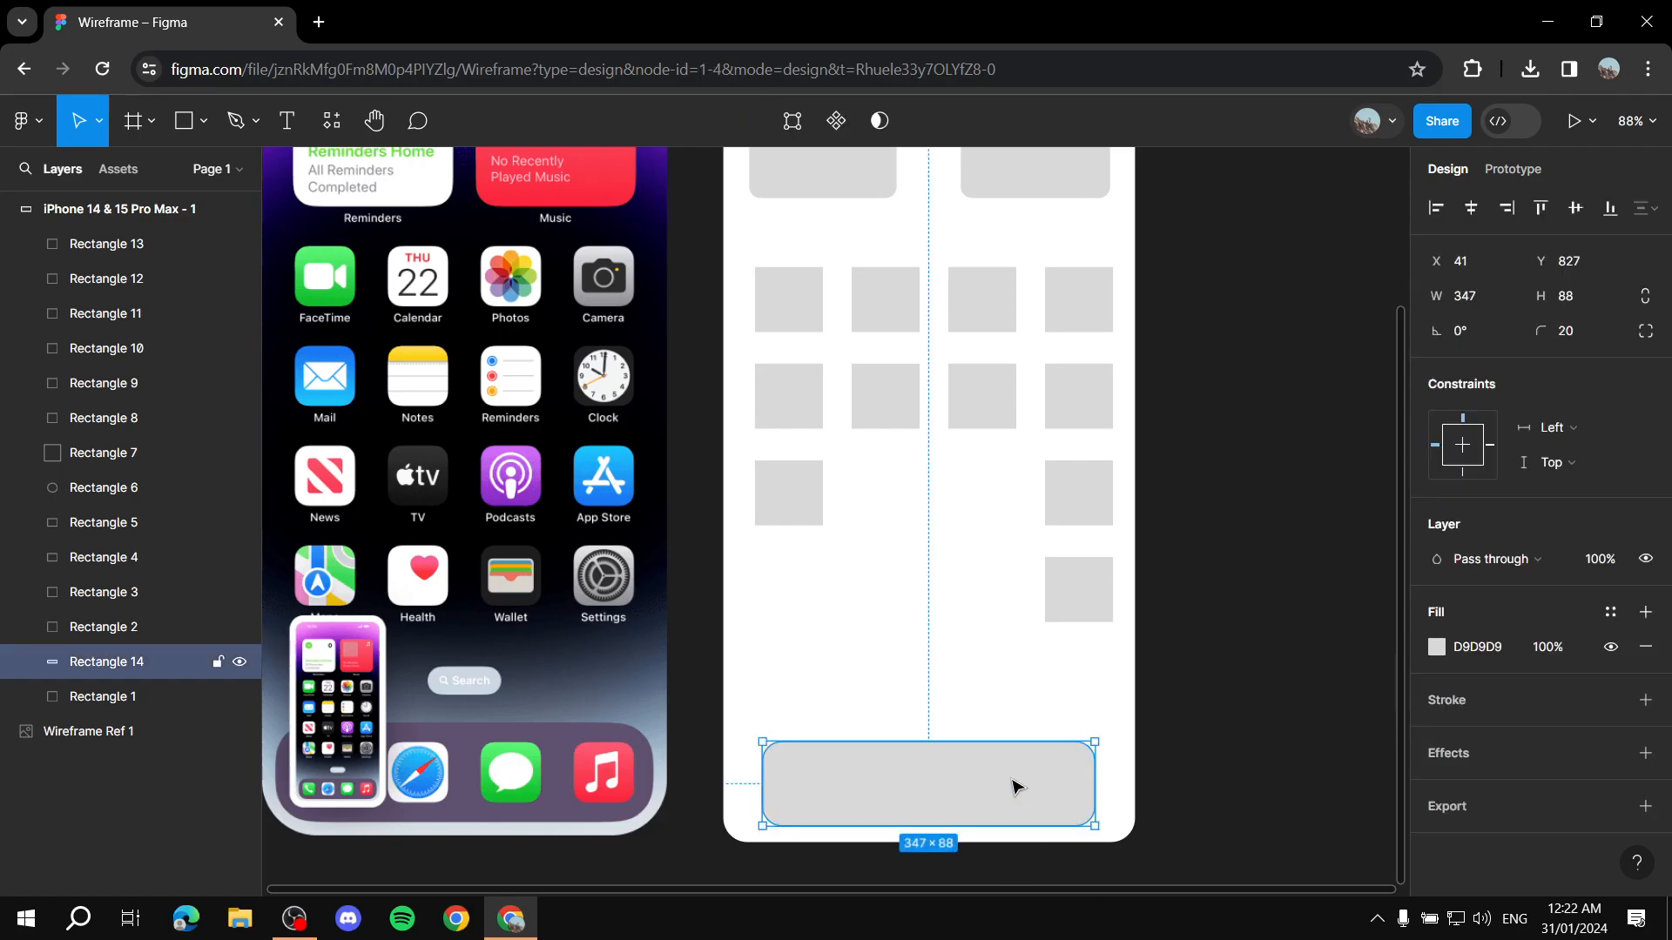
{"action": "left_click", "coordinate": [1373, 645]}
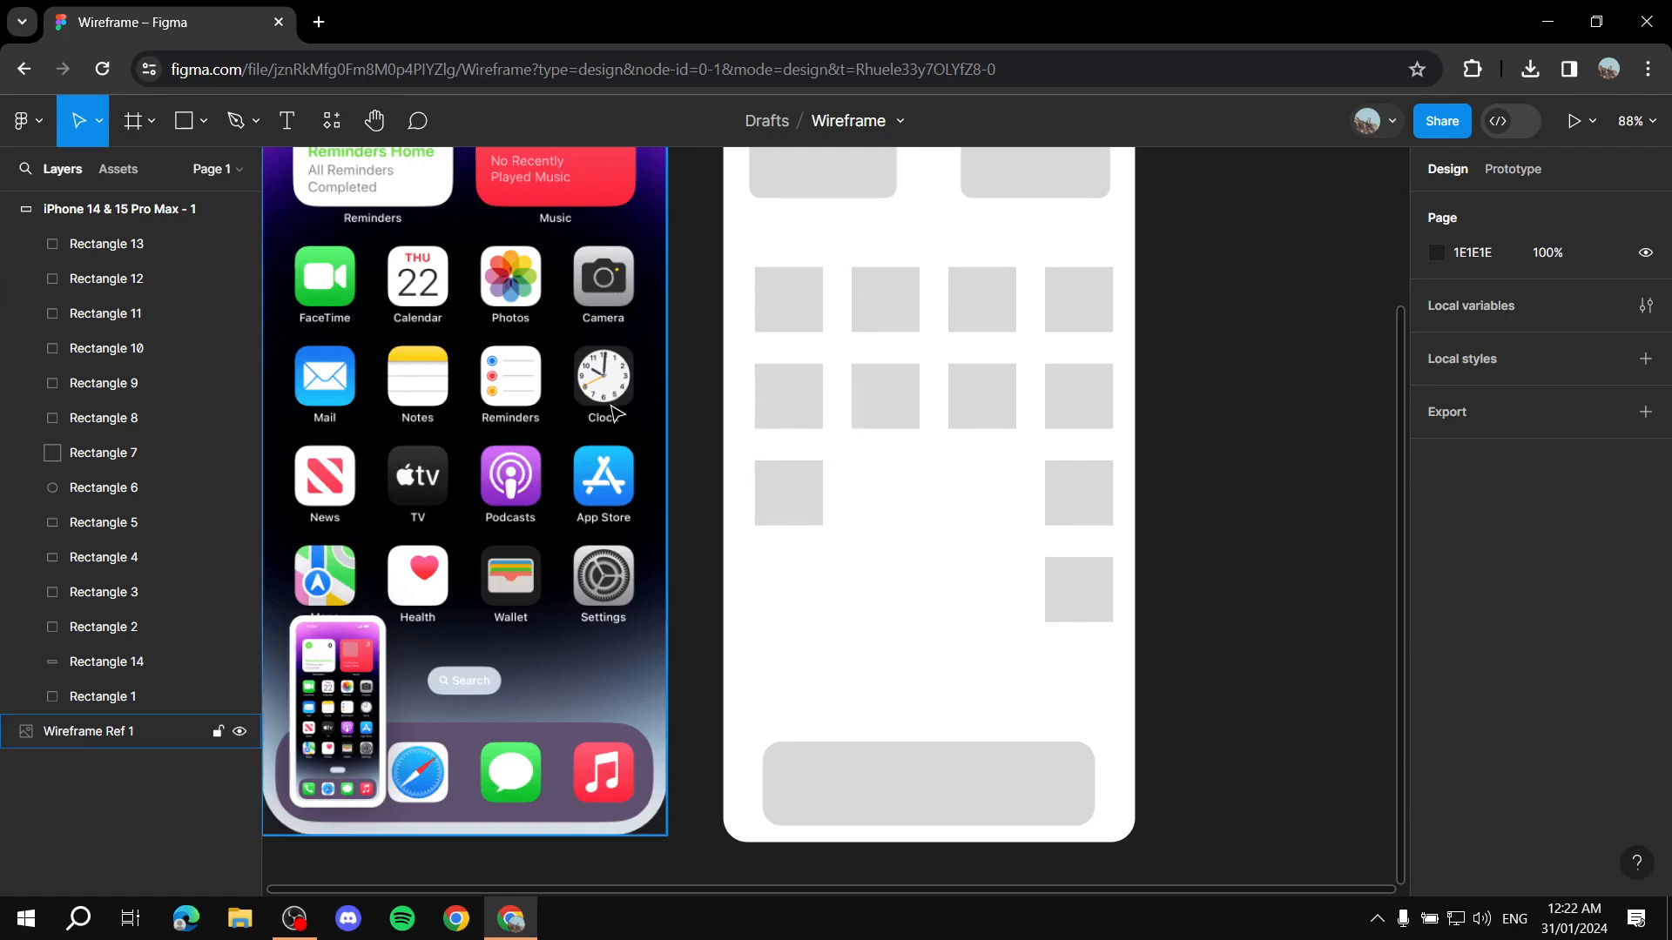
Start a Pen tool outline on the last first-row icon placeholder with a horizontal top edge stepping down on its right side
{"action": "scroll", "coordinate": [836, 392], "scroll_direction": "up", "scroll_amount": 2}
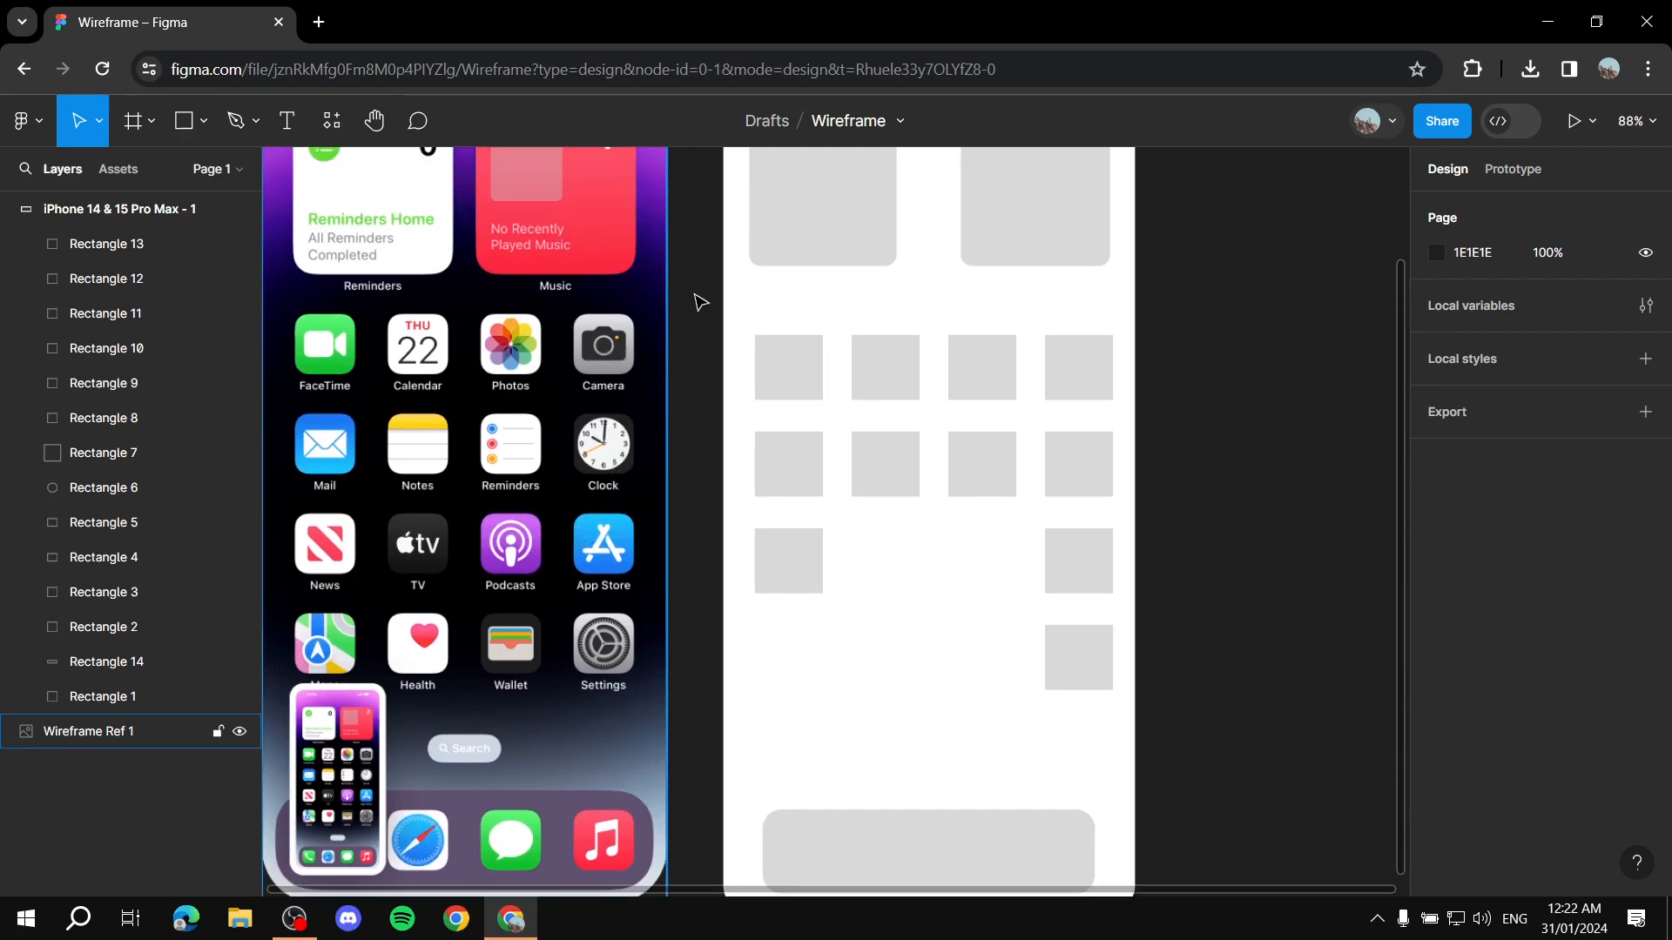
{"action": "left_click", "coordinate": [254, 121]}
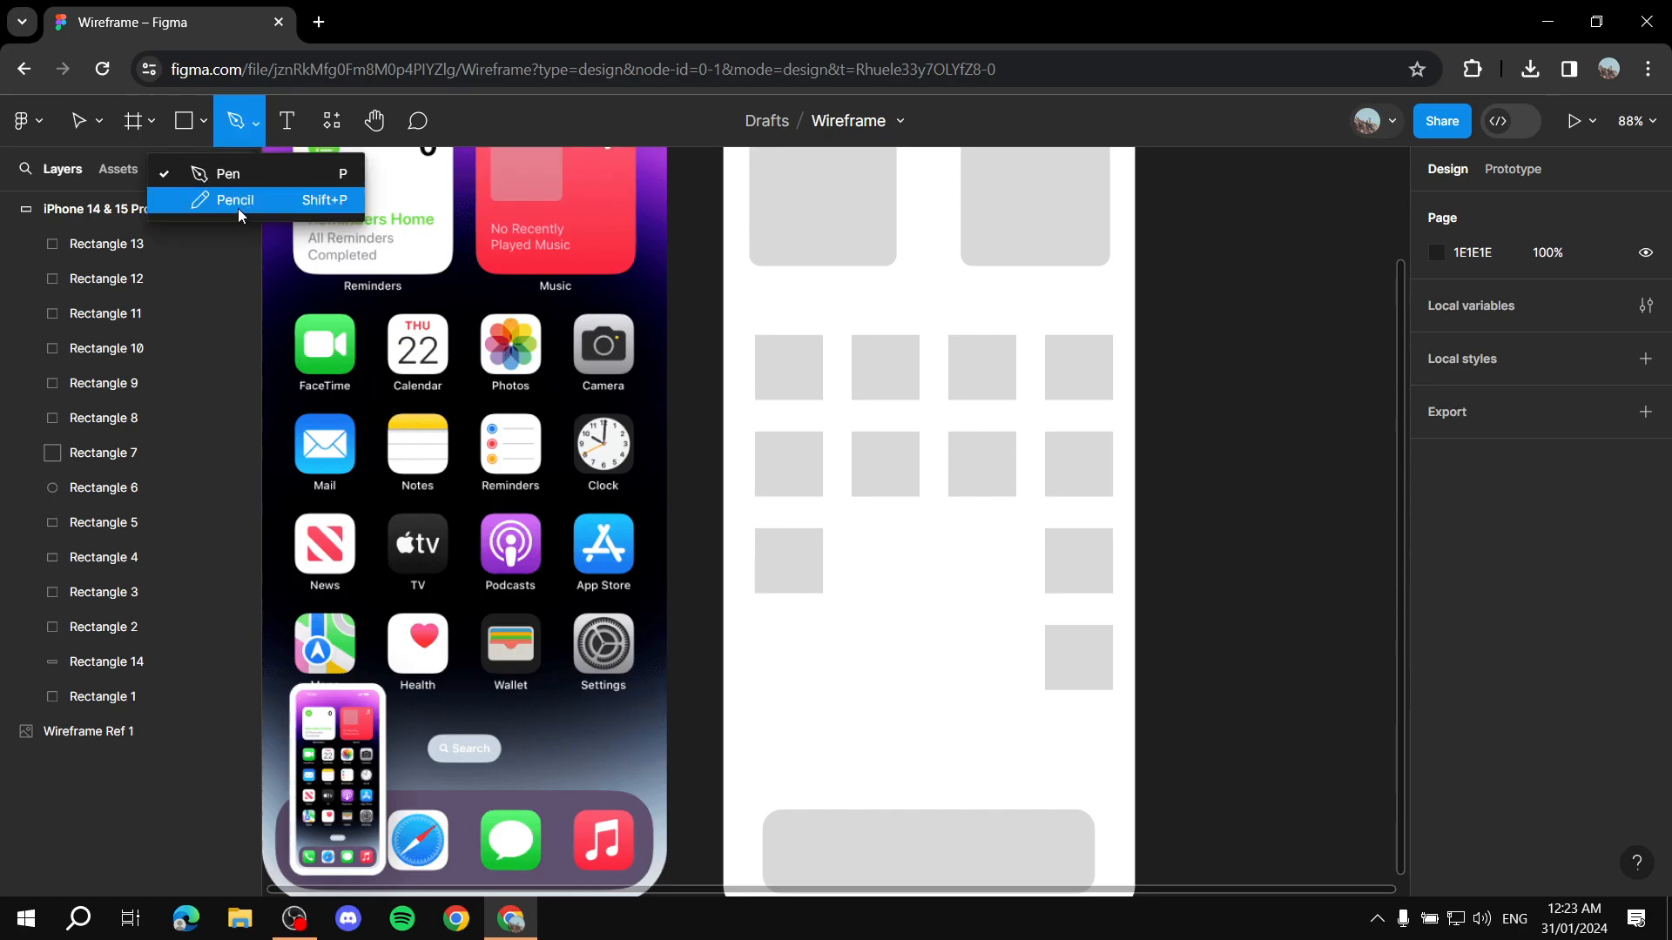
{"action": "left_click", "coordinate": [221, 171]}
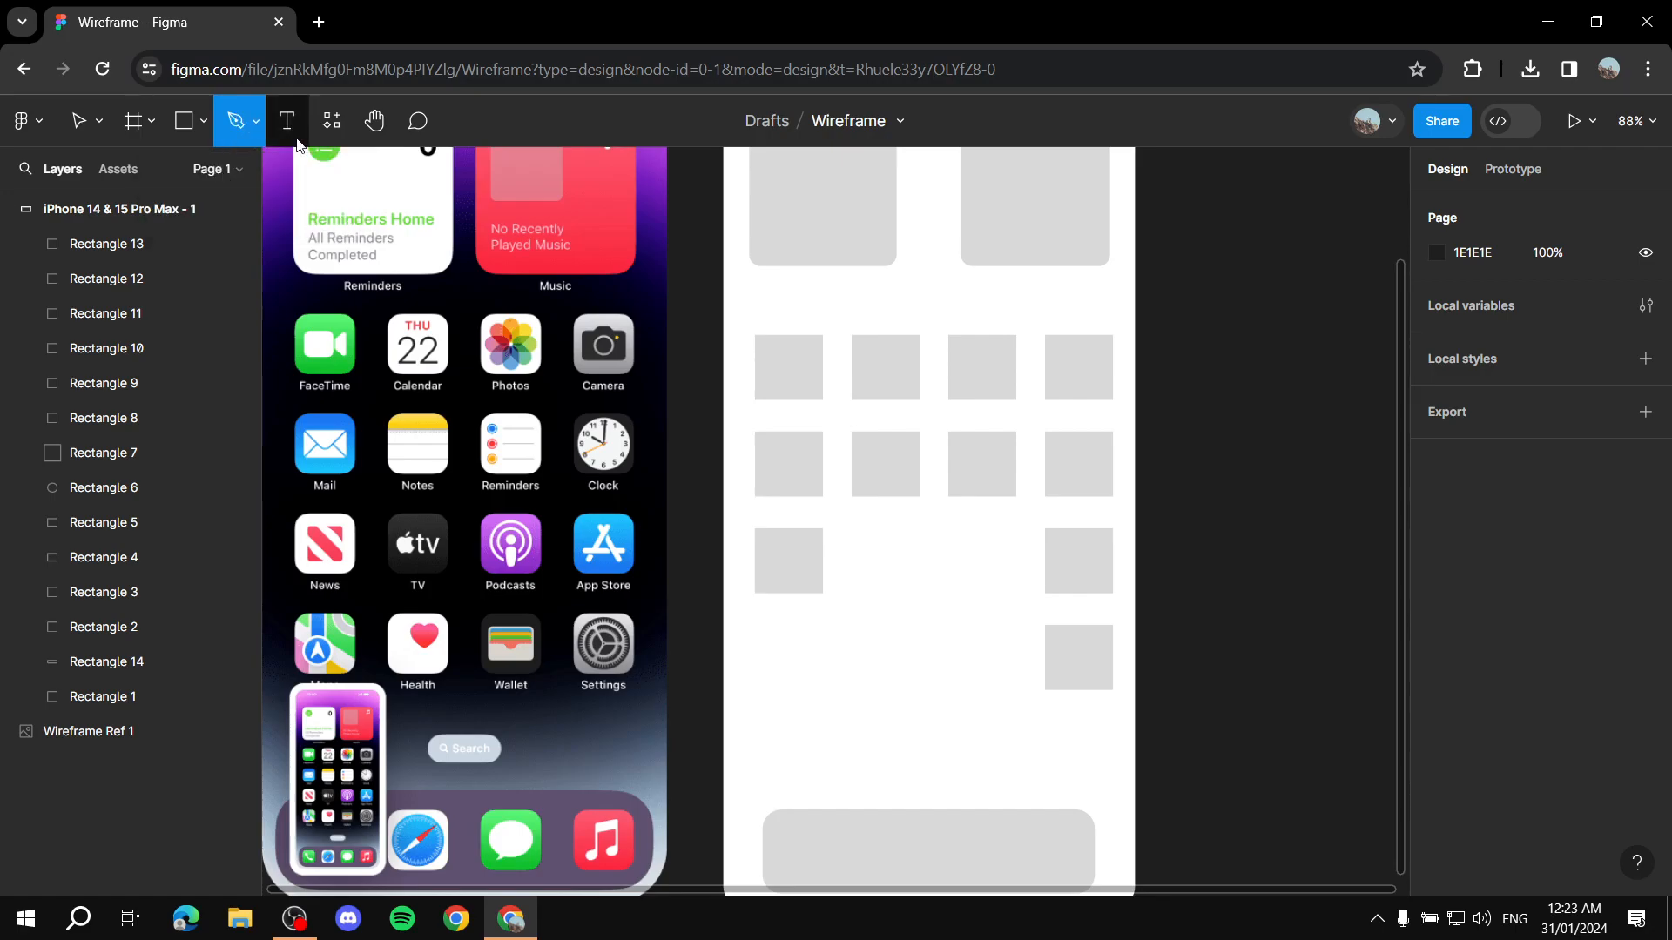
{"action": "scroll", "coordinate": [802, 354], "scroll_direction": "up", "scroll_amount": 3}
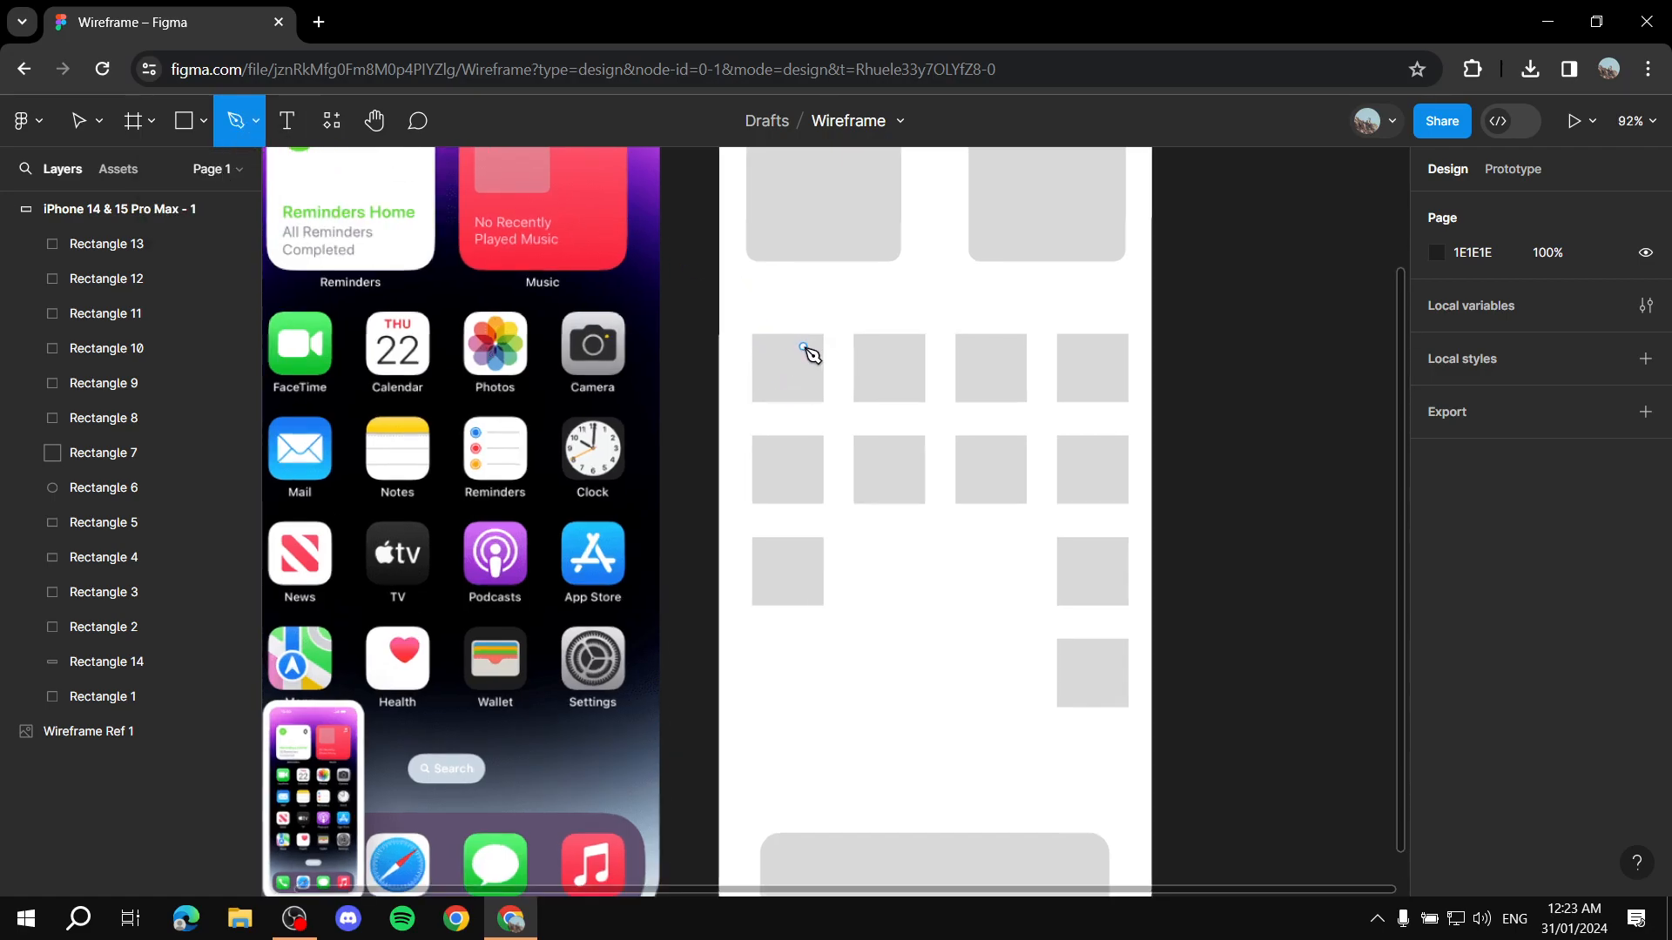
{"action": "scroll", "coordinate": [739, 402], "scroll_direction": "down", "scroll_amount": 3}
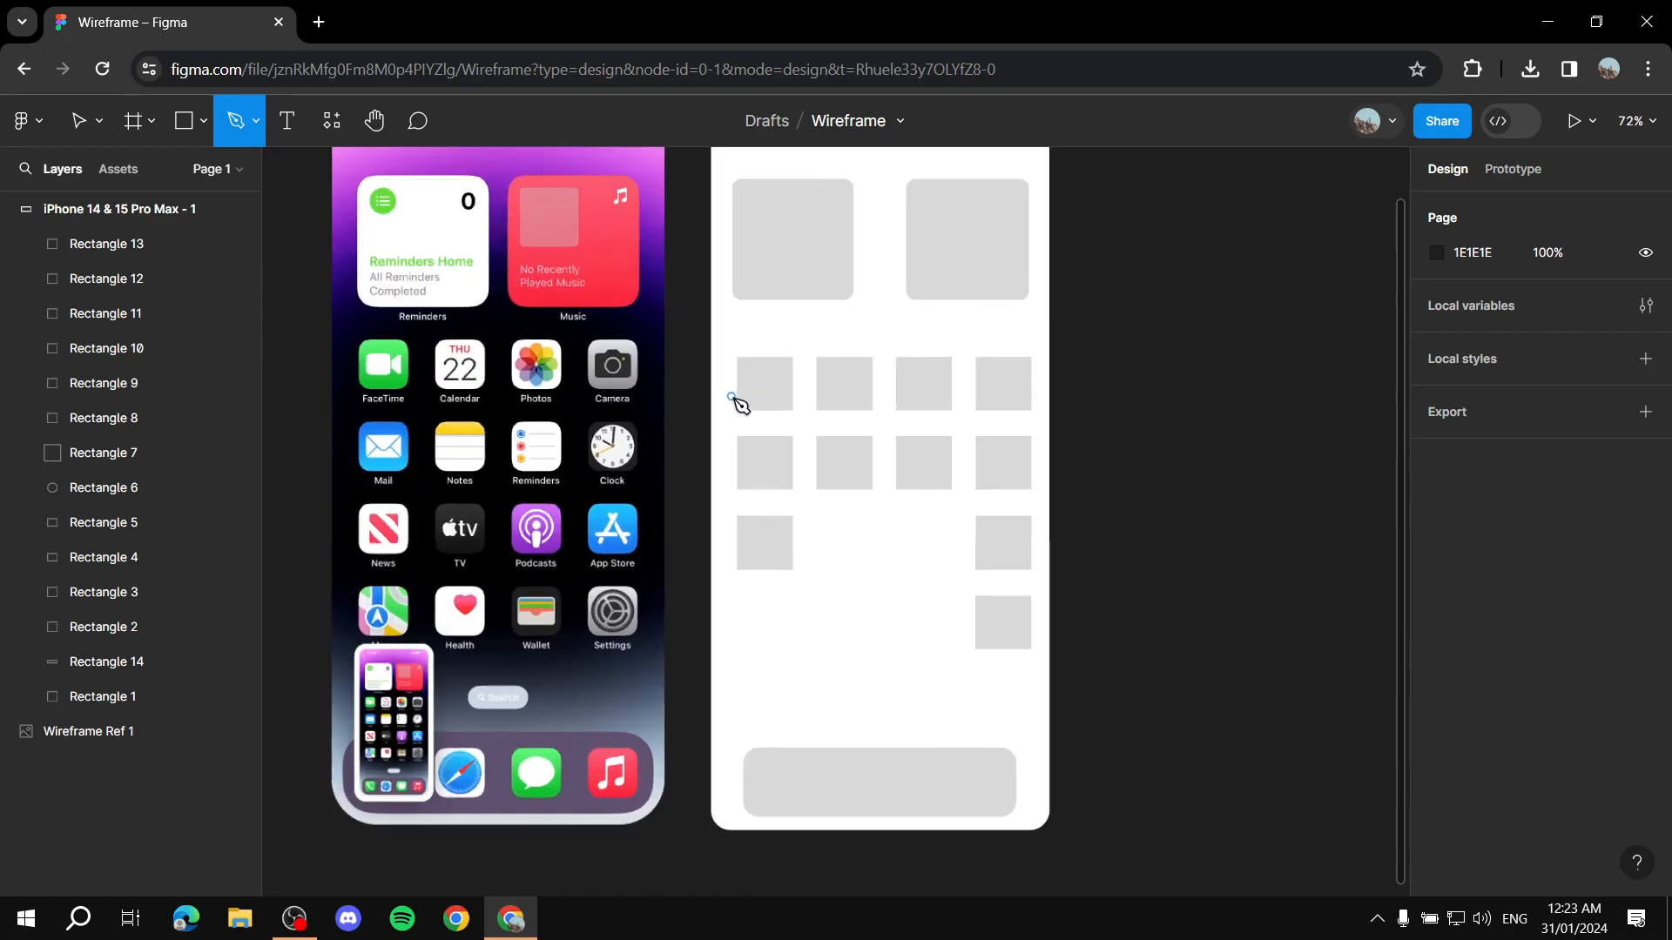
{"action": "scroll", "coordinate": [934, 394], "scroll_direction": "up", "scroll_amount": 5}
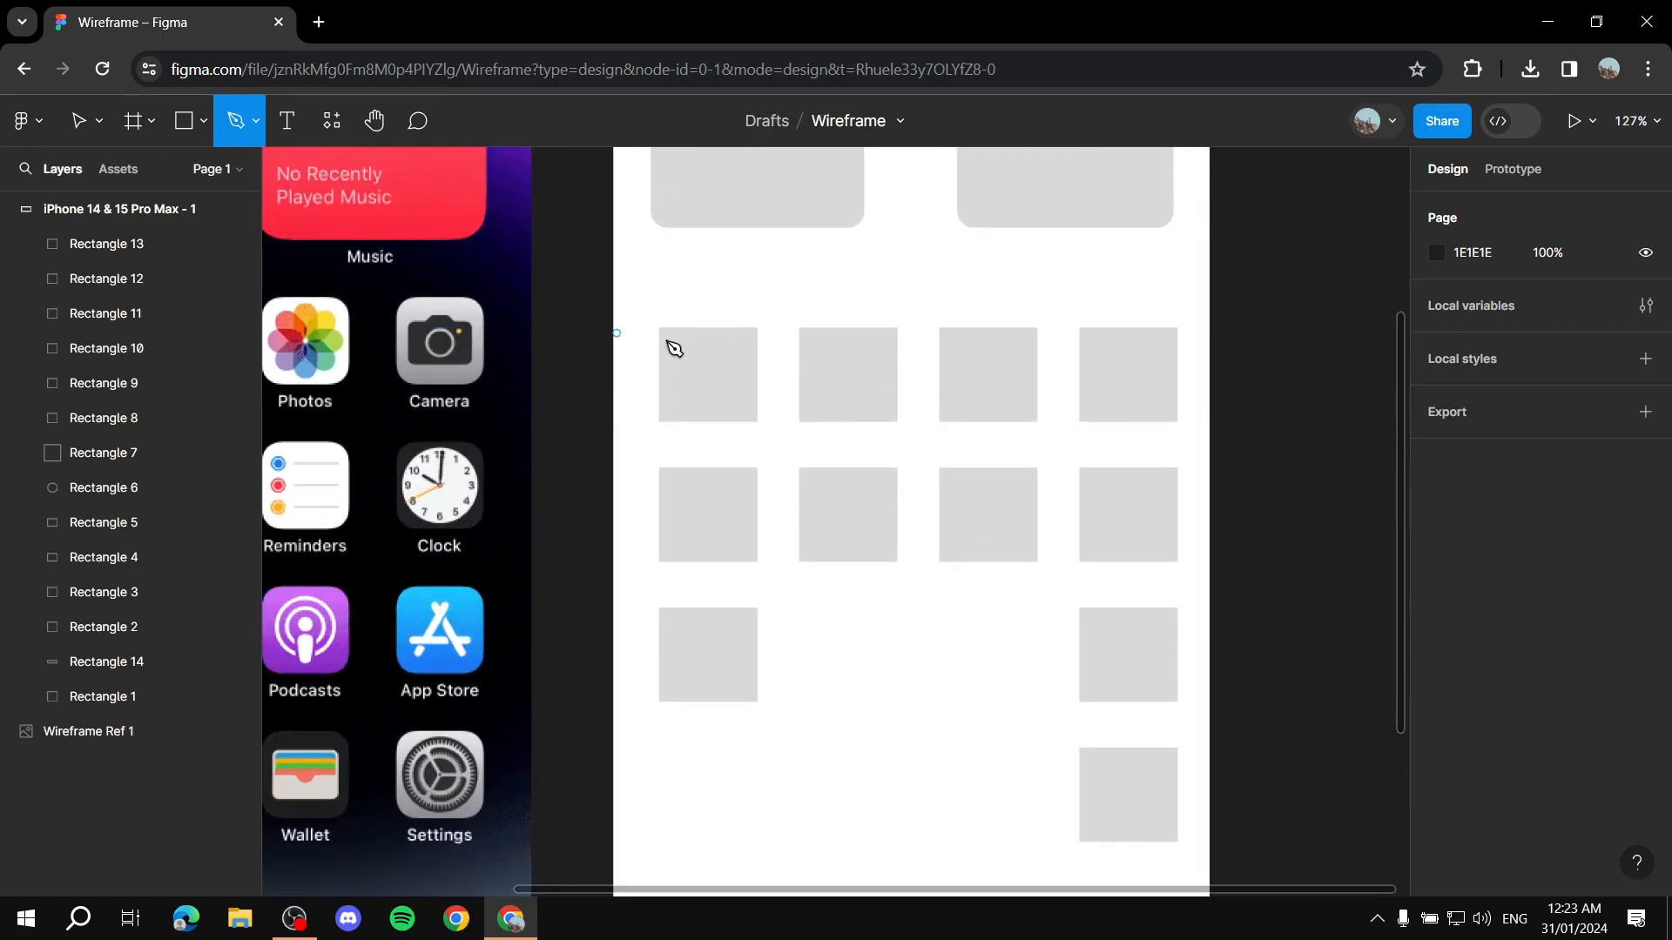
{"action": "scroll", "coordinate": [932, 388], "scroll_direction": "up", "scroll_amount": 2}
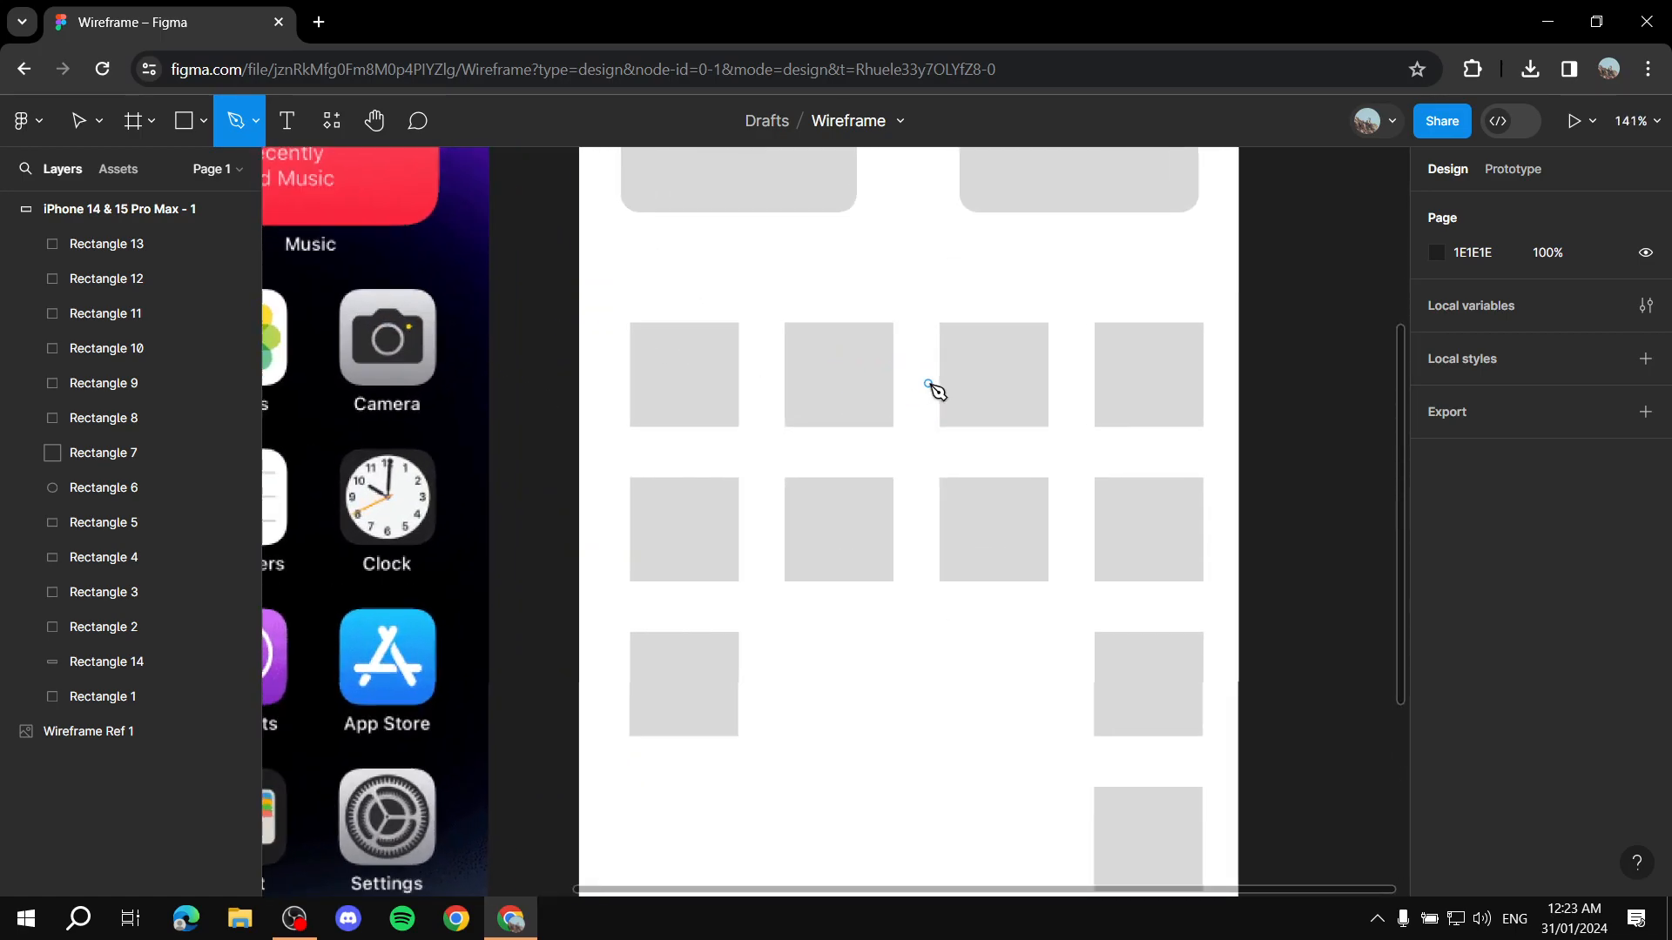
{"action": "left_click", "coordinate": [1129, 348]}
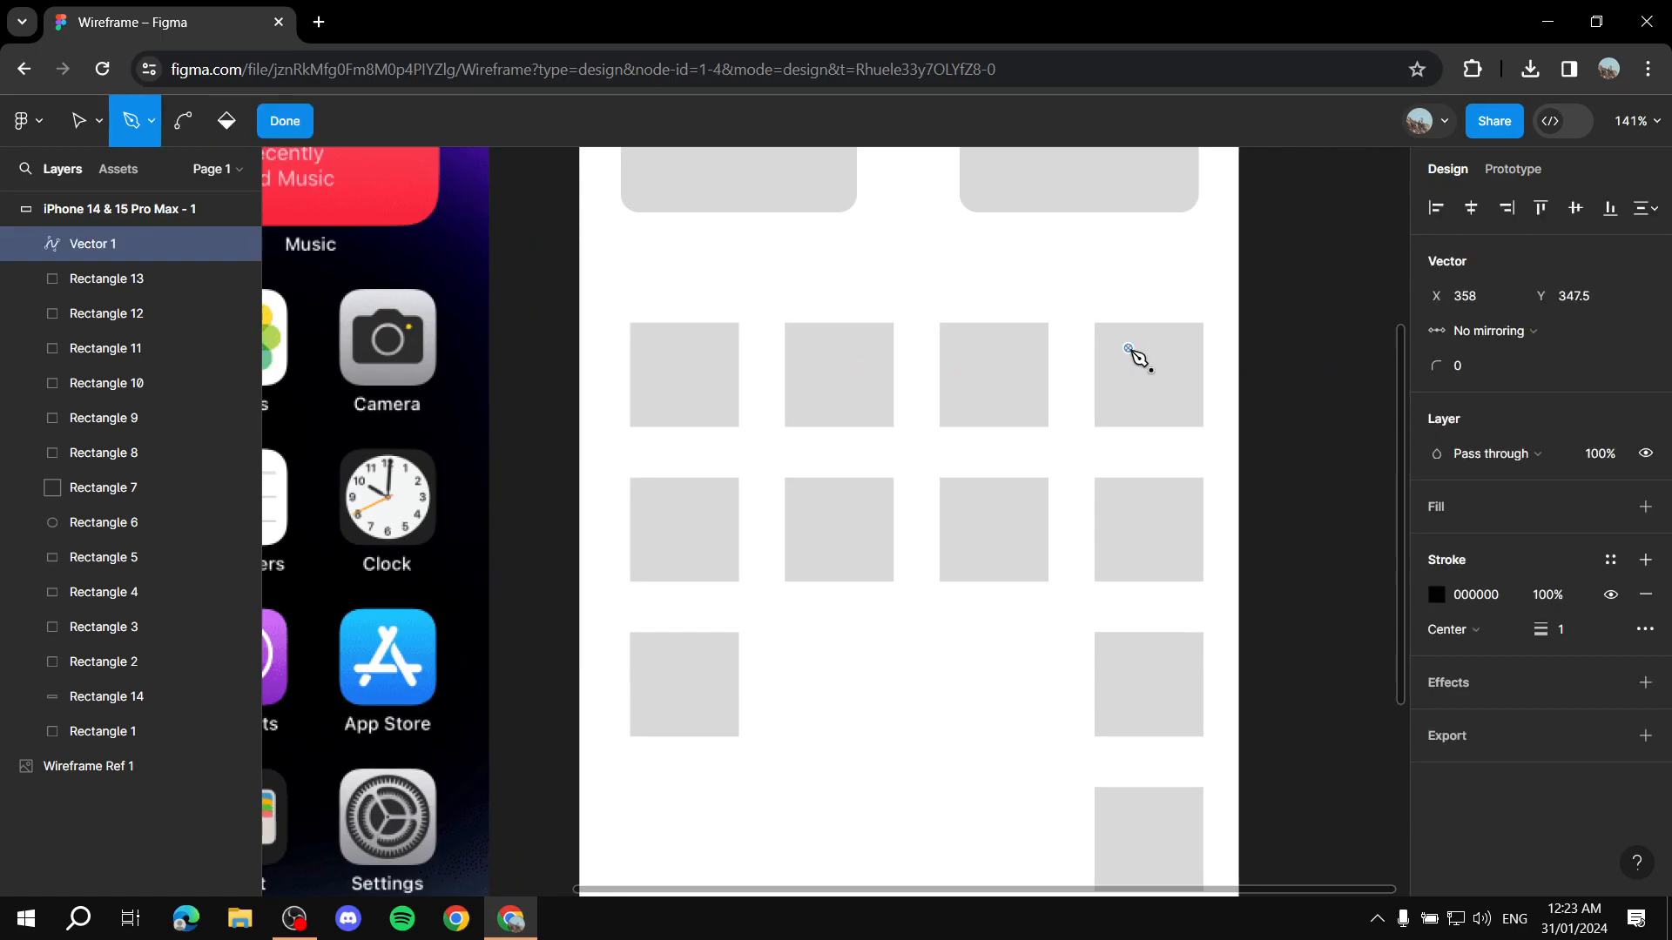
{"action": "left_click", "coordinate": [1176, 357]}
{"action": "key", "text": "ctrl+z"}
{"action": "left_click", "coordinate": [1177, 349]}
{"action": "left_click", "coordinate": [1198, 363]}
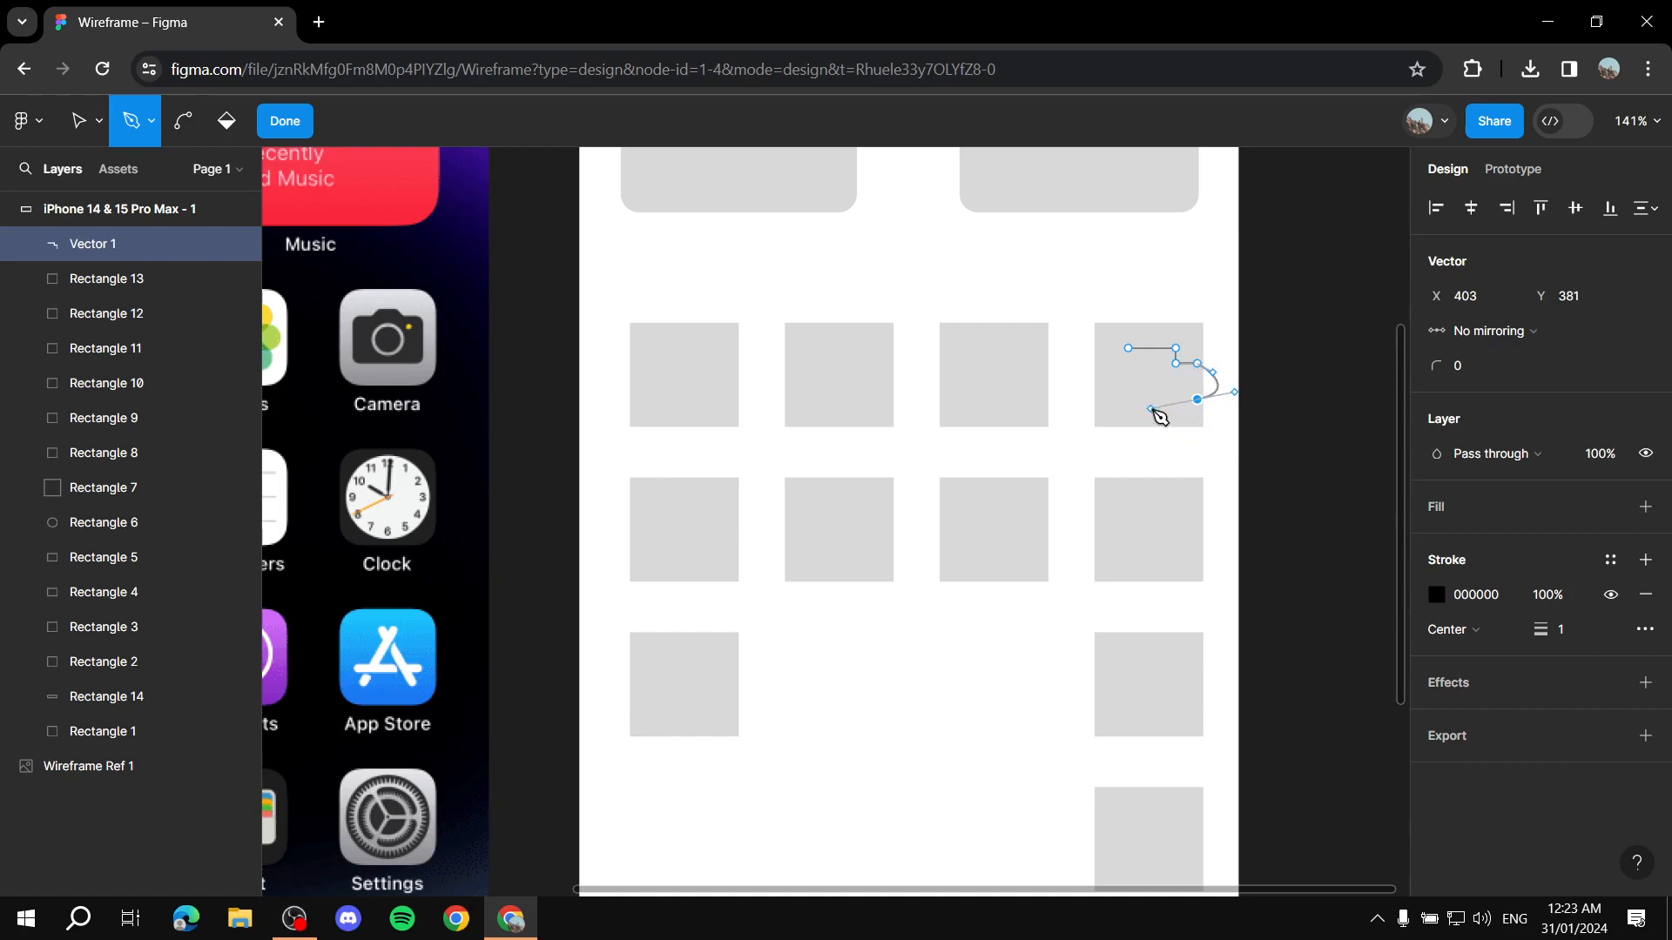
Continue the outline with straight segments down, across and back up the left side into a stepped, camera-like shape, ending the path
{"action": "mouse_move", "coordinate": [1197, 411]}
{"action": "left_mouse_down"}
{"action": "mouse_move", "coordinate": [1141, 423]}
{"action": "mouse_move", "coordinate": [1197, 412]}
{"action": "mouse_move", "coordinate": [1176, 436]}
{"action": "mouse_move", "coordinate": [1145, 423]}
{"action": "mouse_move", "coordinate": [1185, 417]}
{"action": "left_mouse_up"}
{"action": "key", "text": "ctrl+z"}
{"action": "left_click", "coordinate": [1197, 400]}
{"action": "left_click", "coordinate": [1110, 401]}
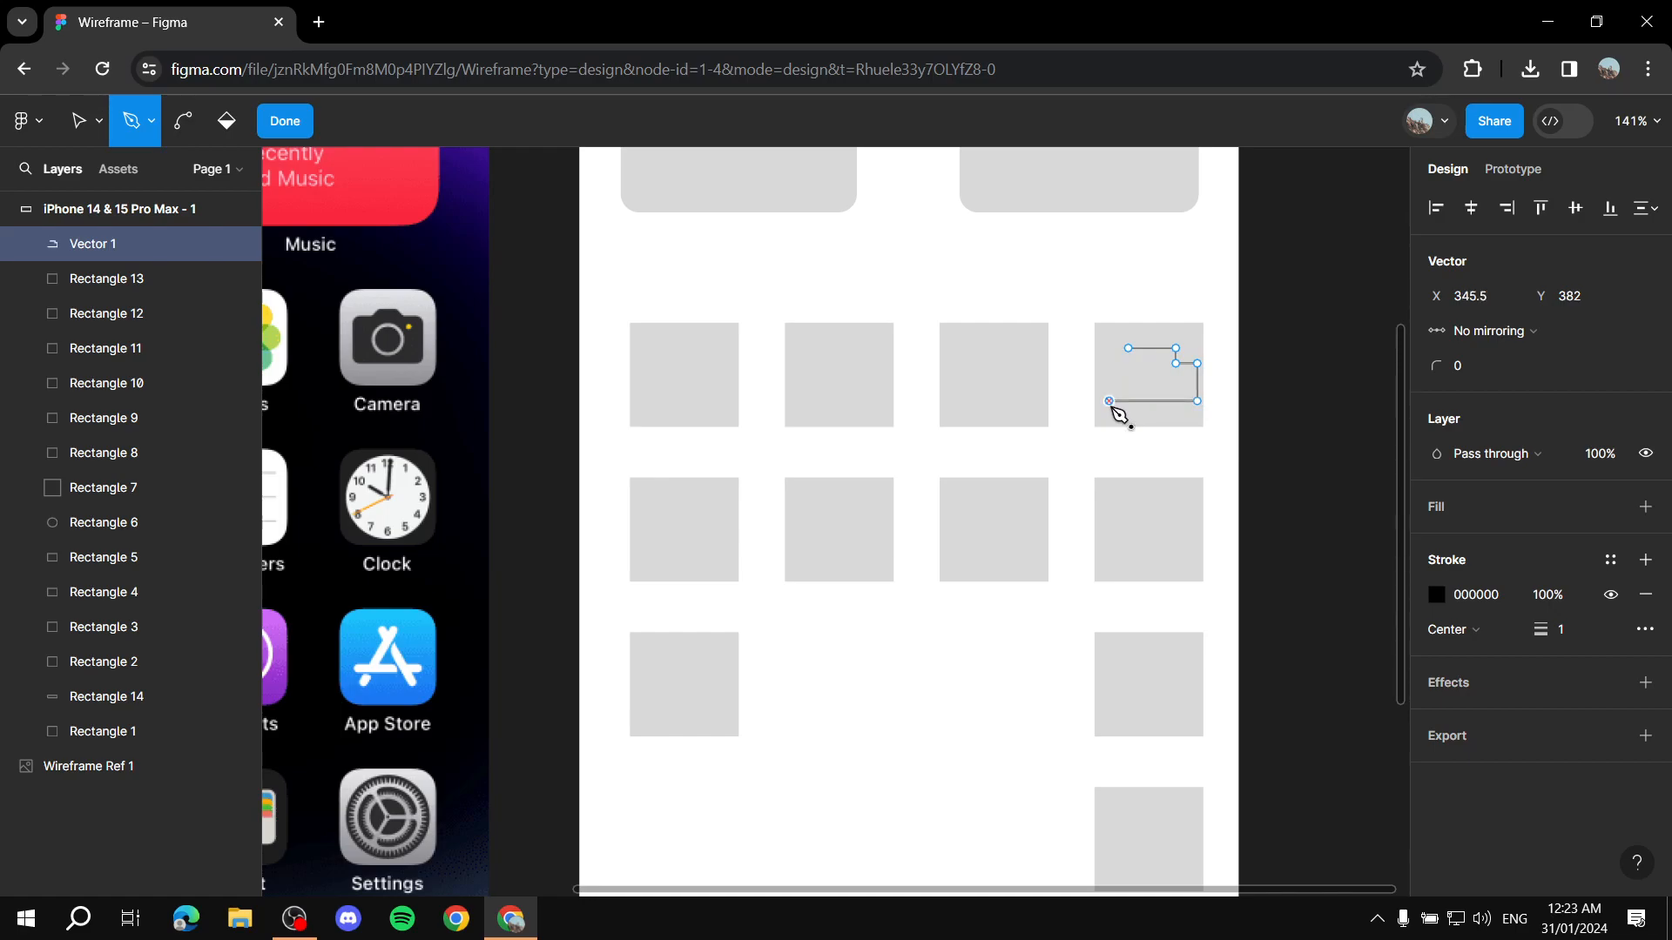
{"action": "left_click", "coordinate": [1111, 375]}
{"action": "left_click", "coordinate": [1130, 375]}
{"action": "left_click", "coordinate": [1130, 357]}
{"action": "right_click", "coordinate": [1261, 341]}
{"action": "left_click", "coordinate": [1259, 260]}
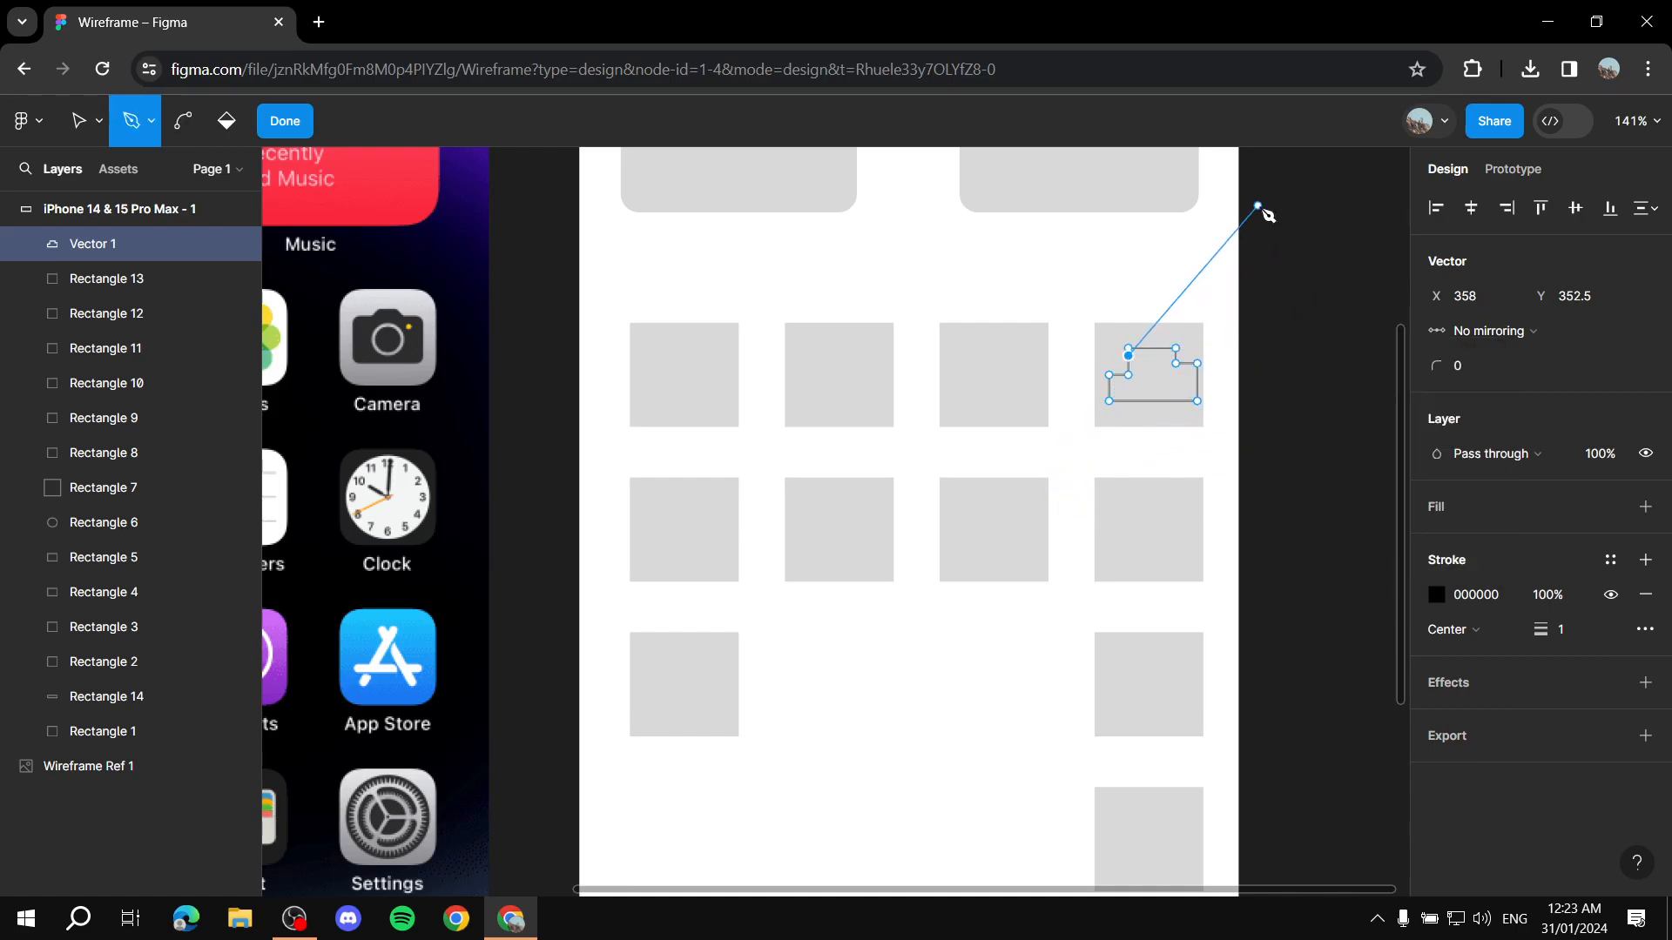
{"action": "key", "text": "Escape"}
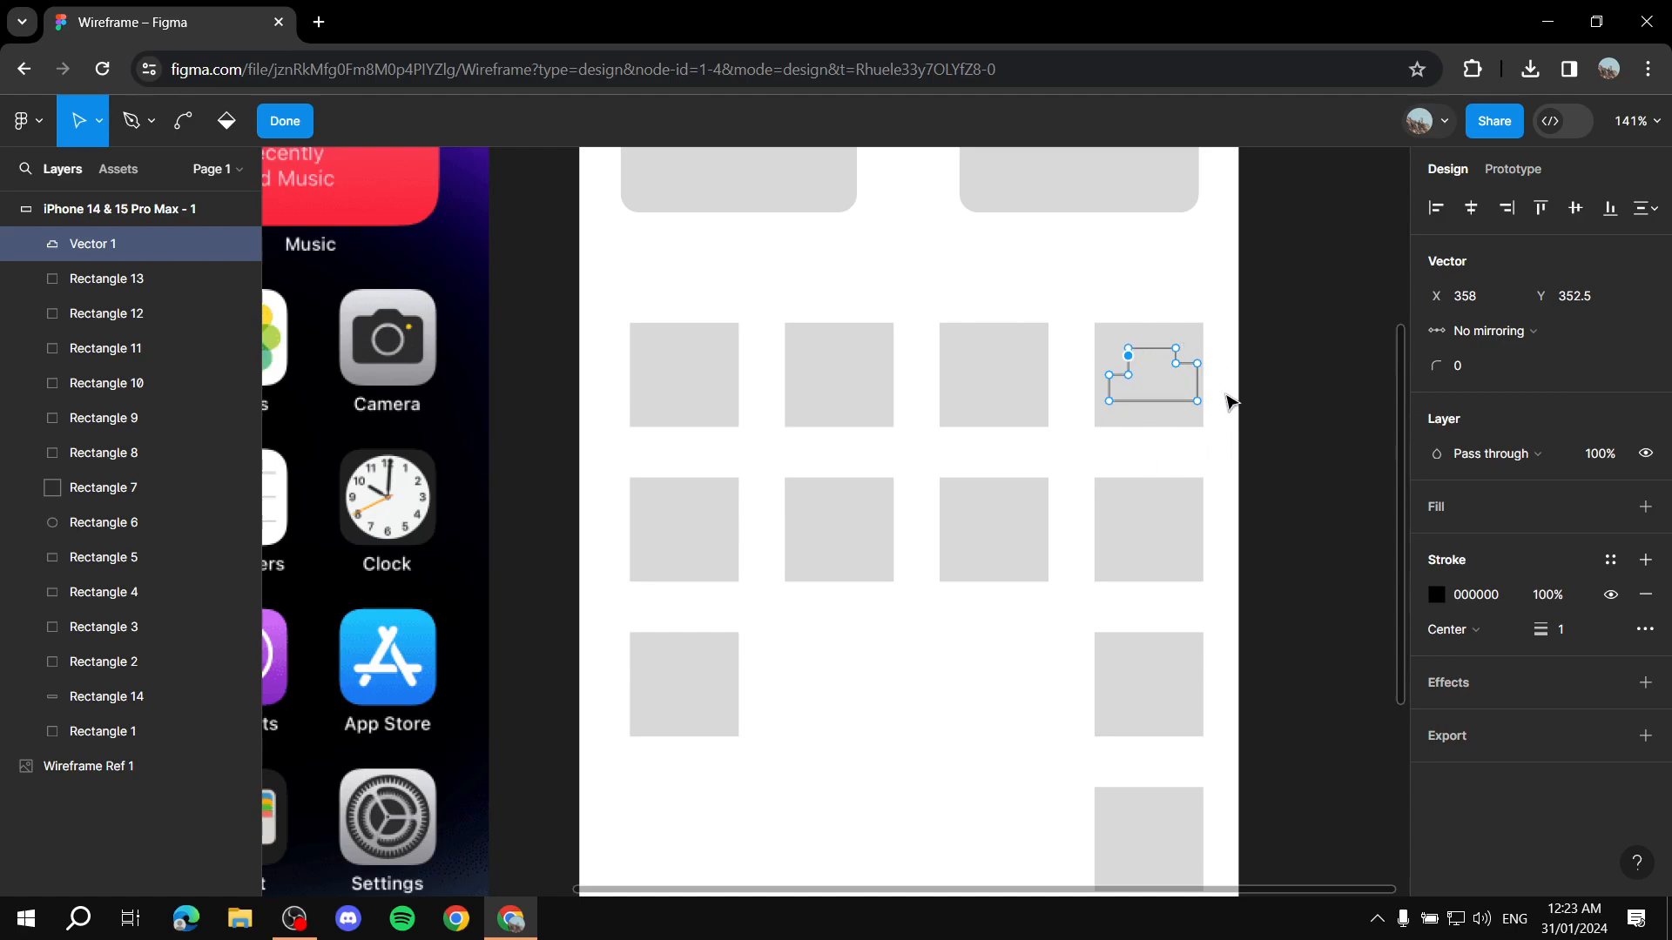
Select several rectangle layers one after another to check which shape in the frame each one represents
{"action": "scroll", "coordinate": [773, 420], "scroll_direction": "down", "scroll_amount": 5, "text": "ctrl"}
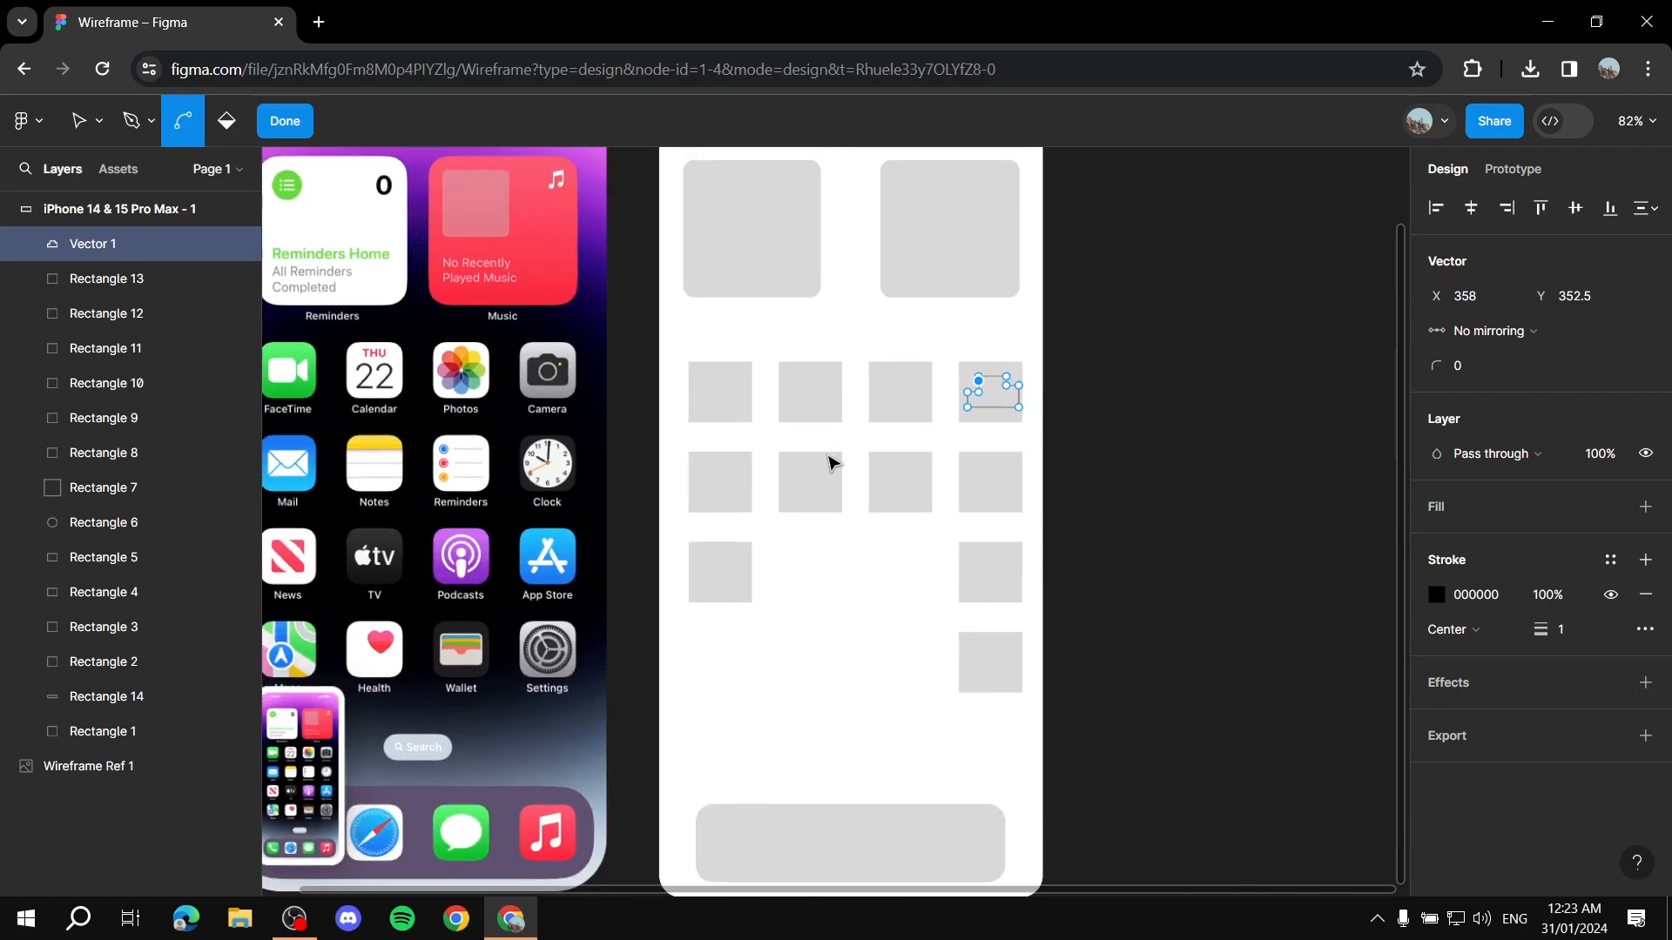
{"action": "scroll", "coordinate": [828, 462], "scroll_direction": "down", "scroll_amount": 1, "text": "ctrl"}
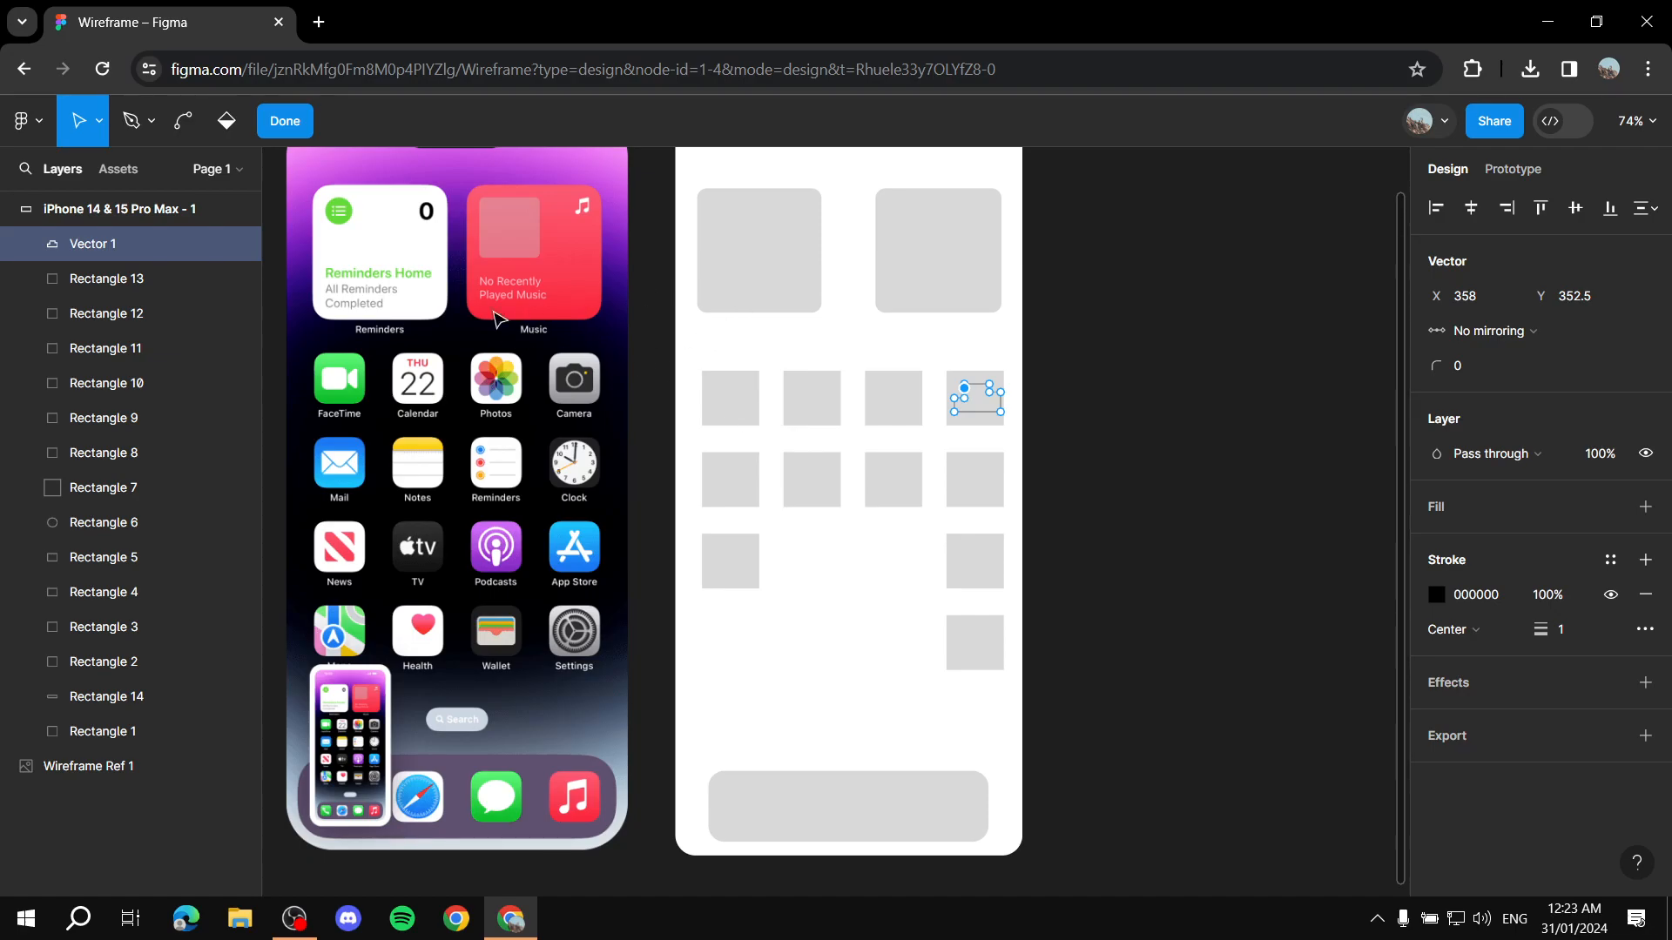
{"action": "left_click", "coordinate": [121, 250]}
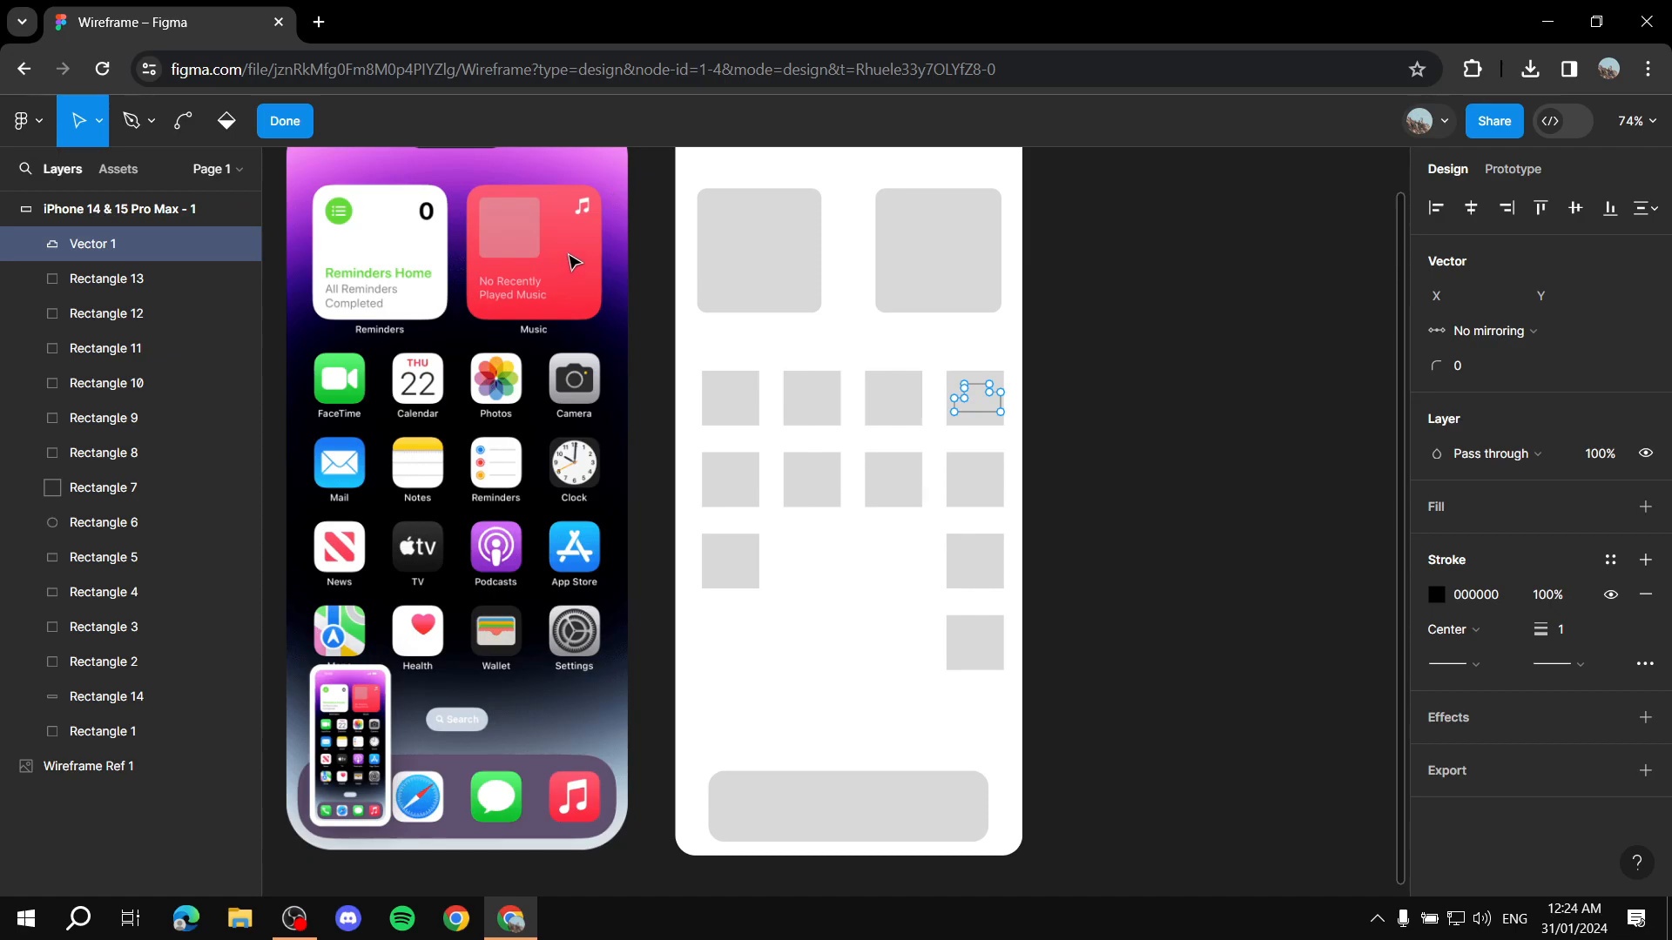
{"action": "scroll", "coordinate": [740, 286], "scroll_direction": "up", "scroll_amount": 2}
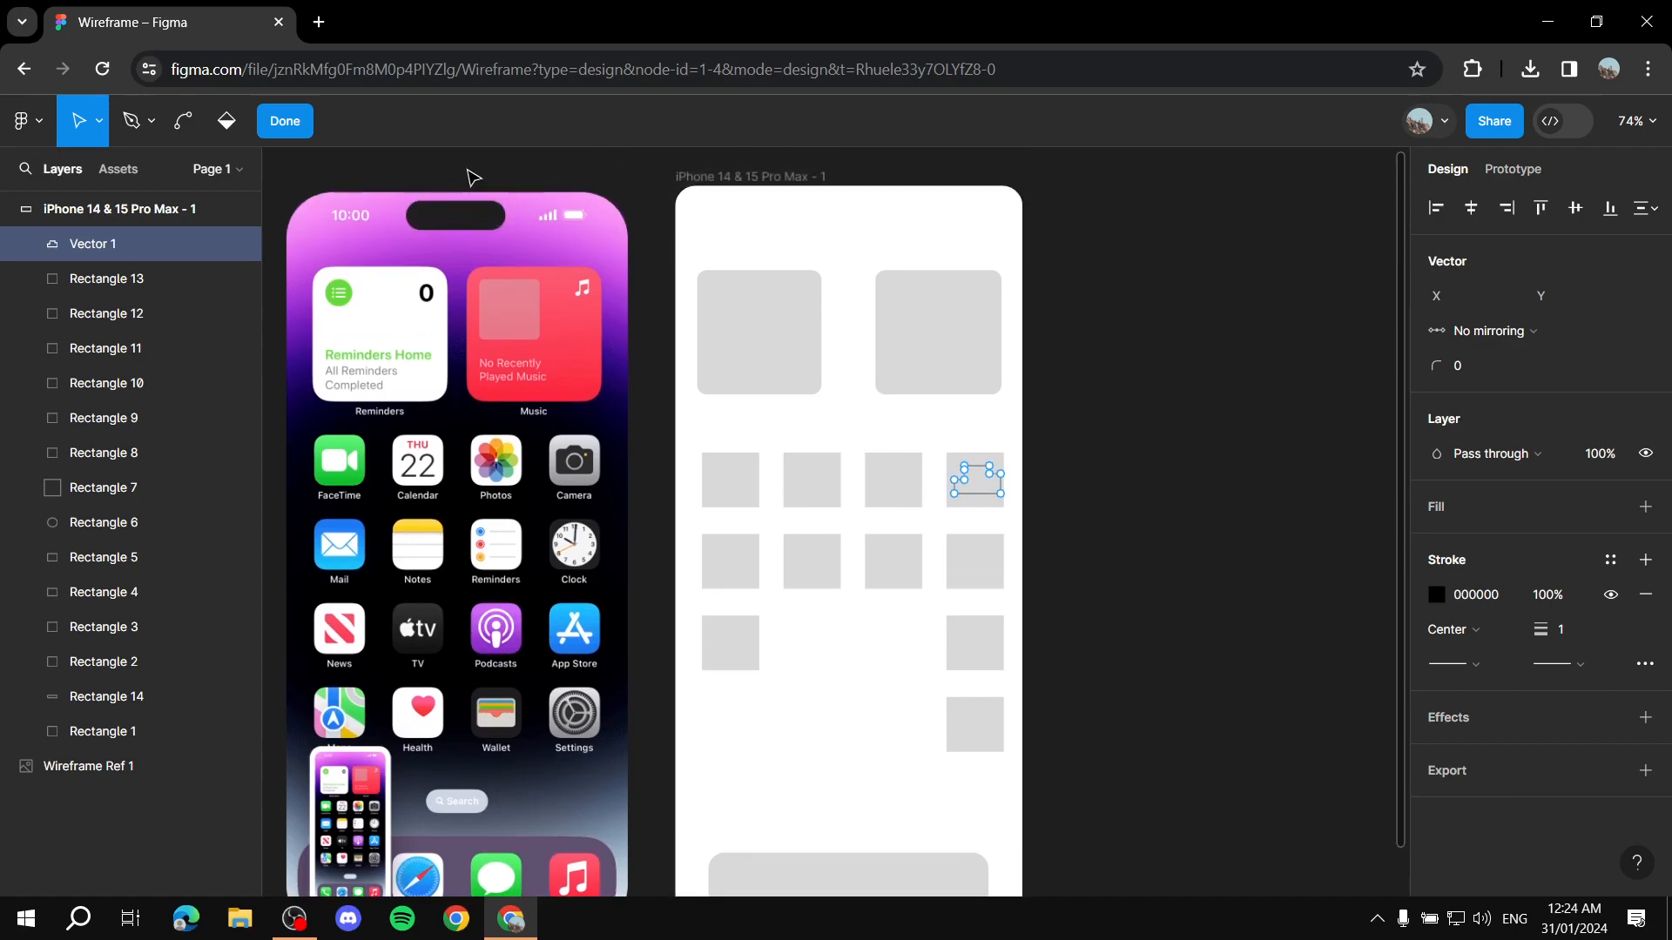
{"action": "left_click", "coordinate": [116, 280]}
{"action": "left_click", "coordinate": [113, 314]}
{"action": "left_click", "coordinate": [126, 381]}
{"action": "left_click", "coordinate": [105, 276]}
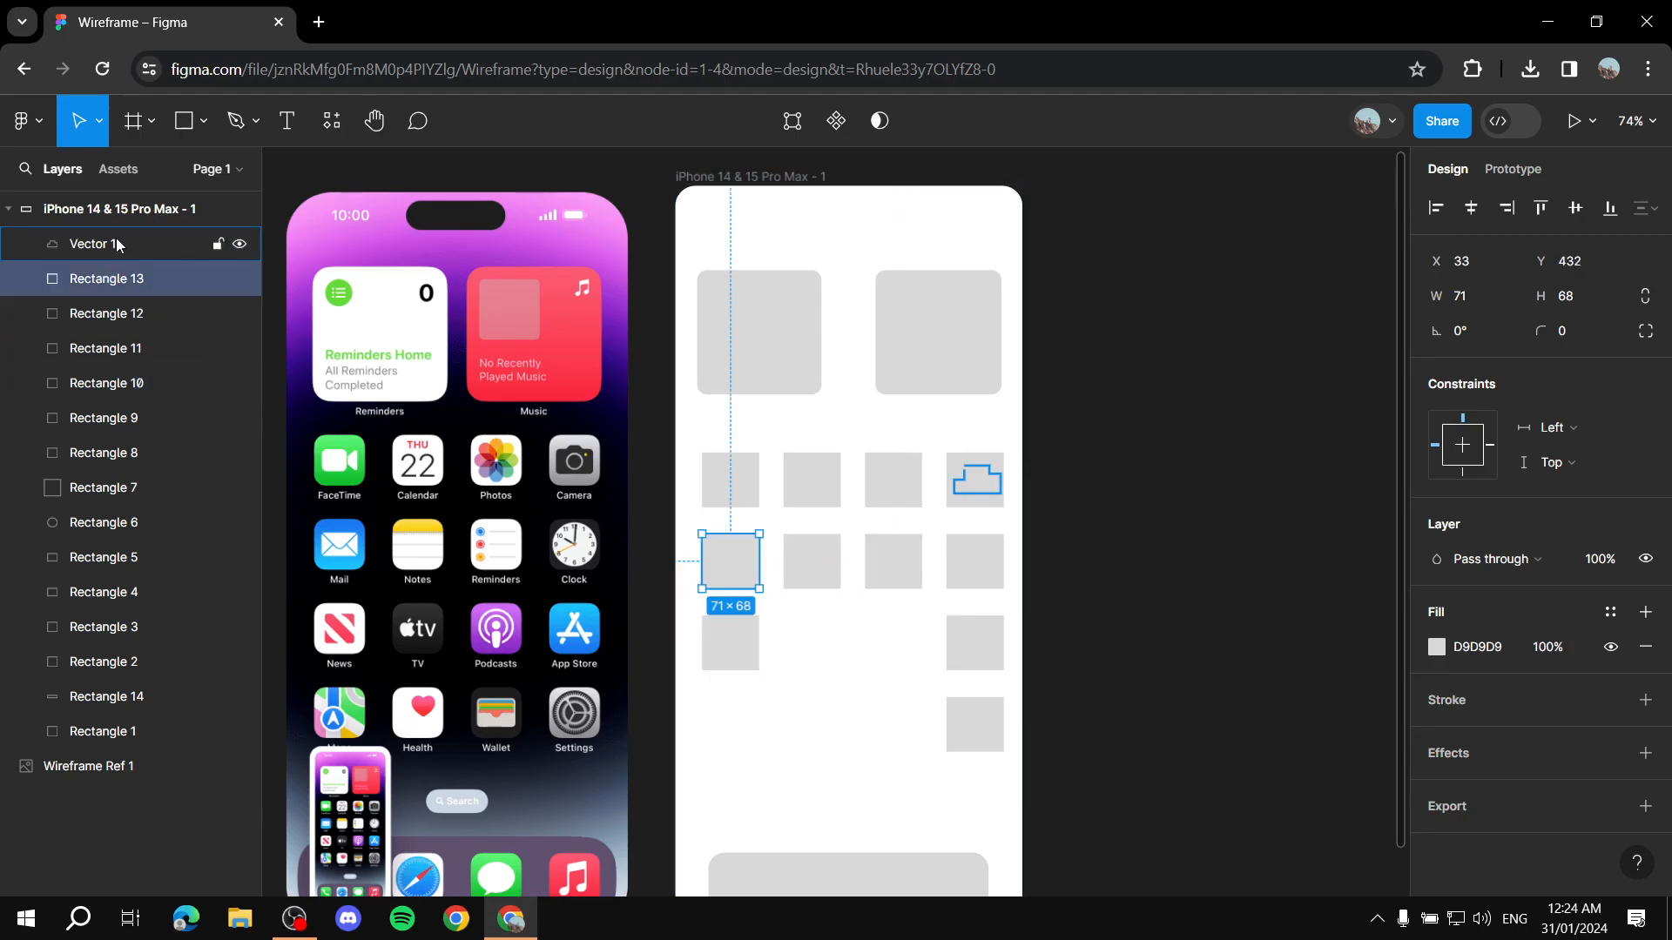
Add a "Reminders" text label centred just below the first widget placeholder in the iPhone frame
{"action": "left_click", "coordinate": [112, 242]}
{"action": "left_click", "coordinate": [657, 234]}
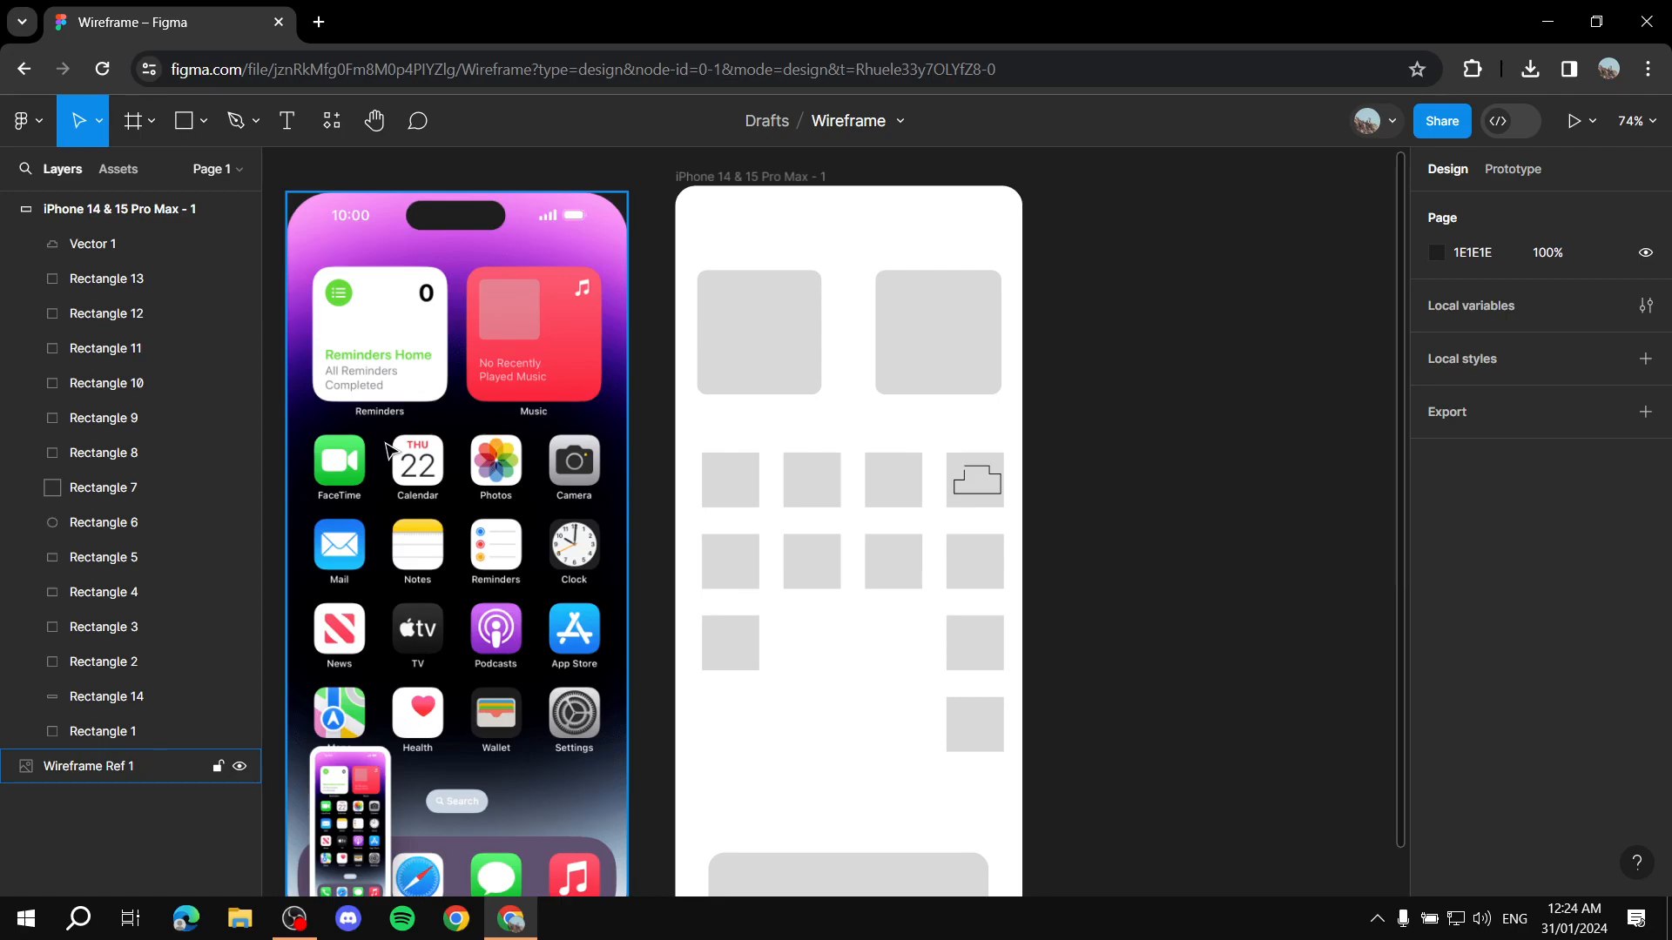
{"action": "scroll", "coordinate": [389, 449], "scroll_direction": "up", "scroll_amount": 5}
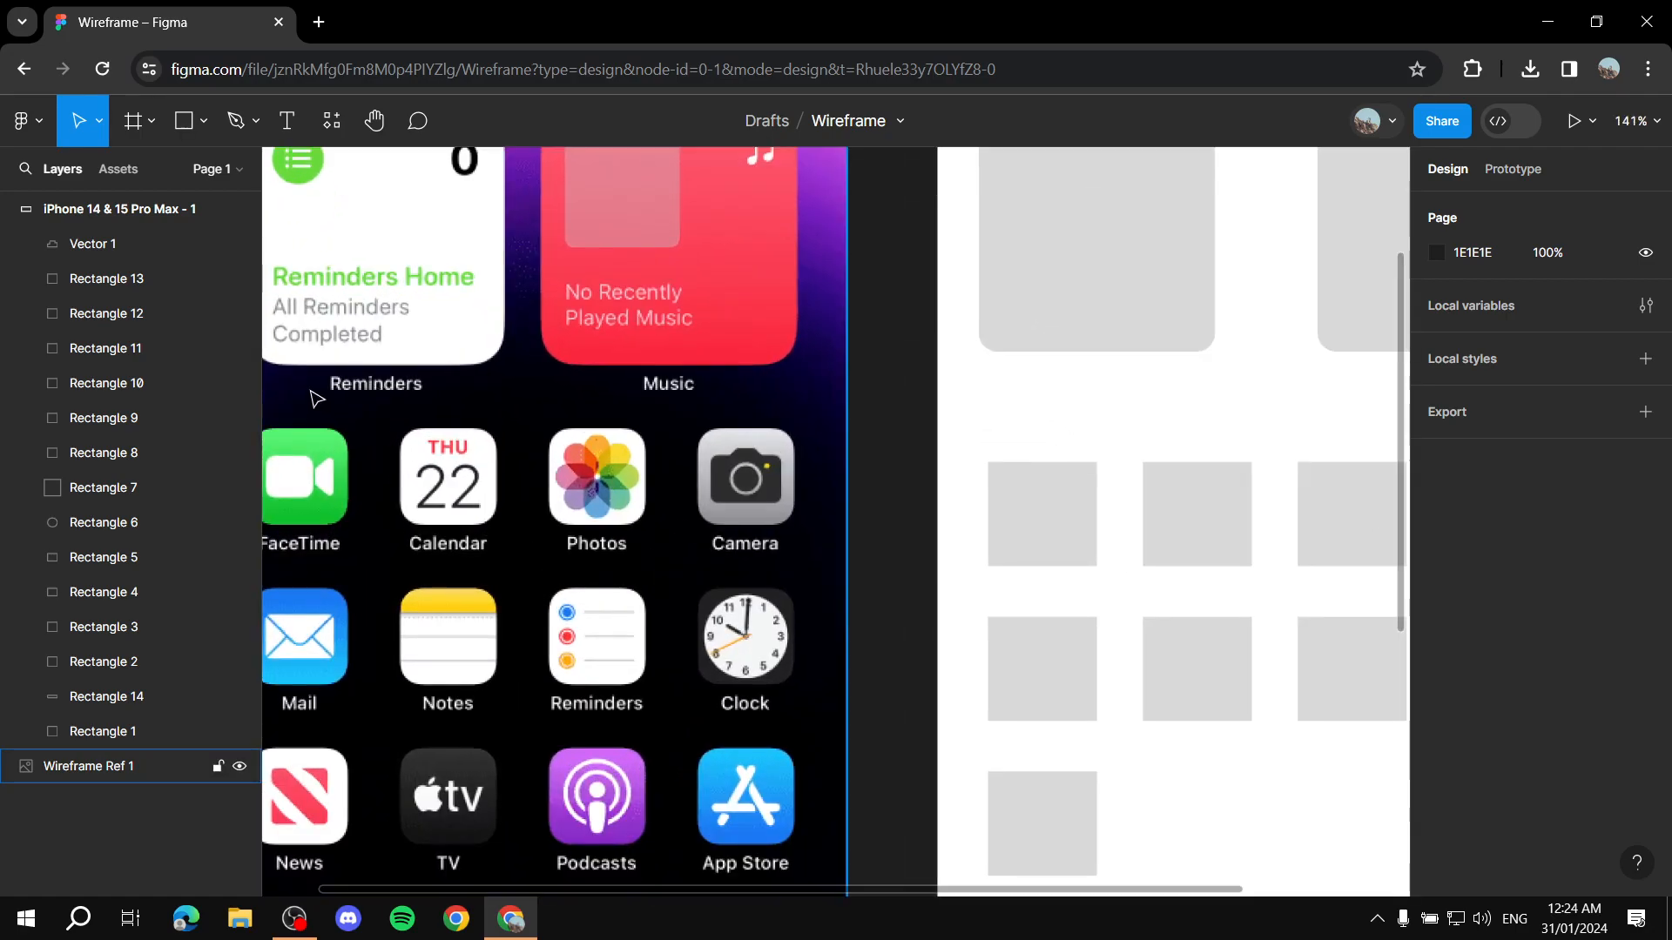
{"action": "left_click", "coordinate": [287, 122]}
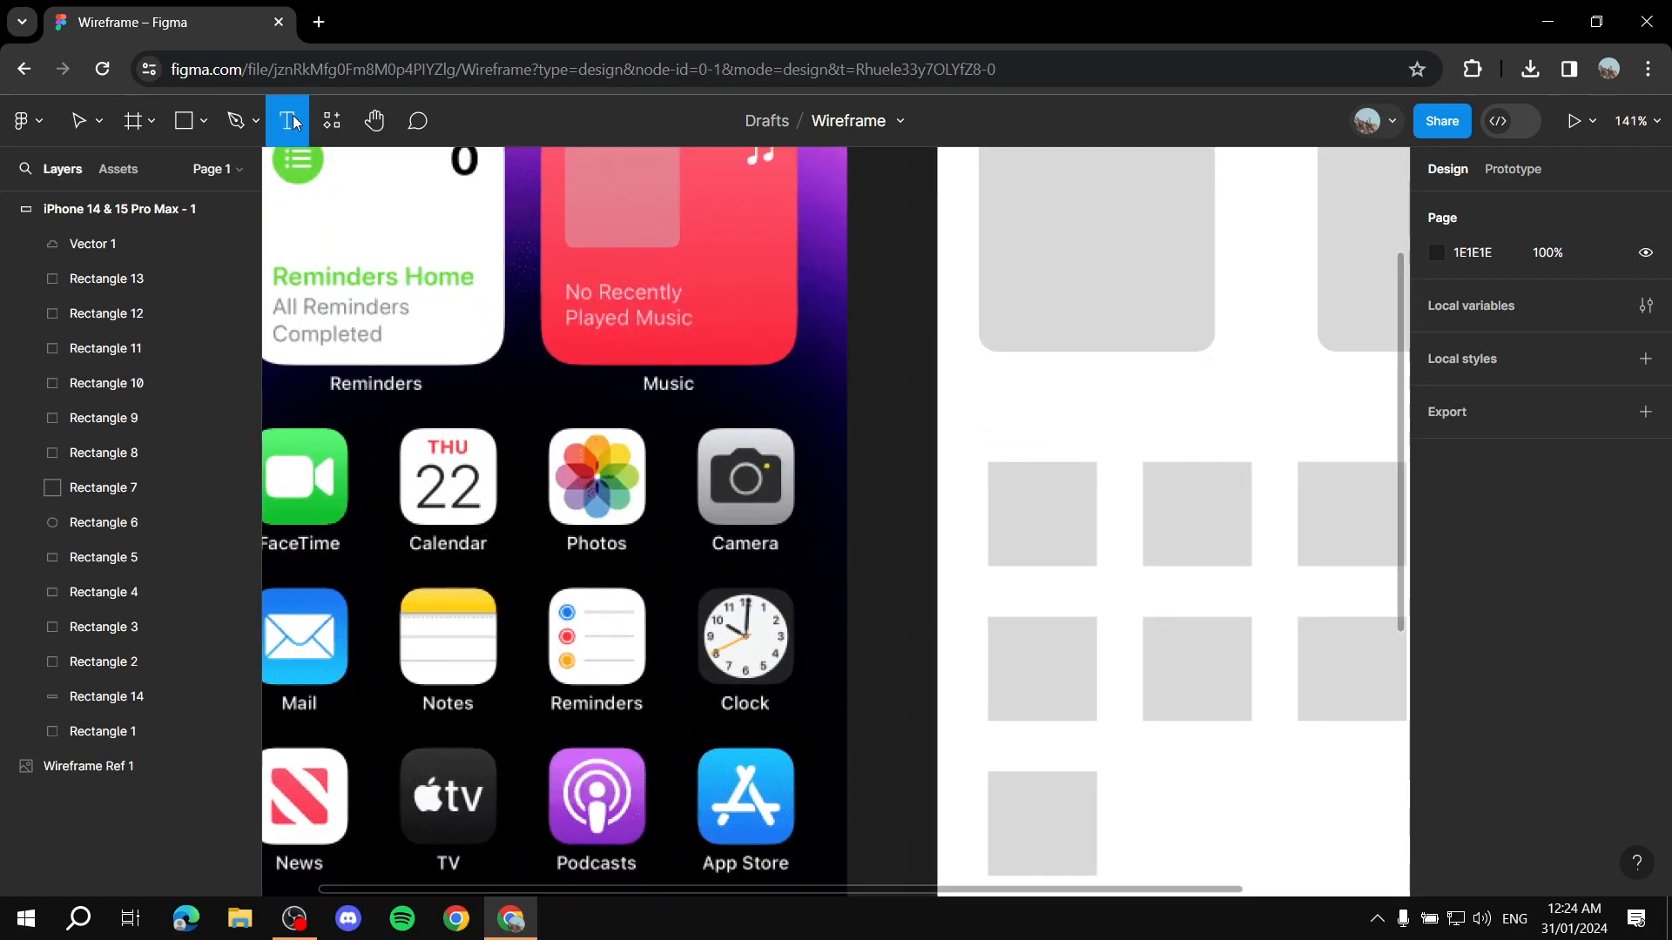
{"action": "left_click", "coordinate": [1068, 398]}
{"action": "type", "text": "Reminders"}
{"action": "key", "text": "Escape"}
{"action": "left_click_drag", "start_coordinate": [1132, 418], "coordinate": [1114, 383]}
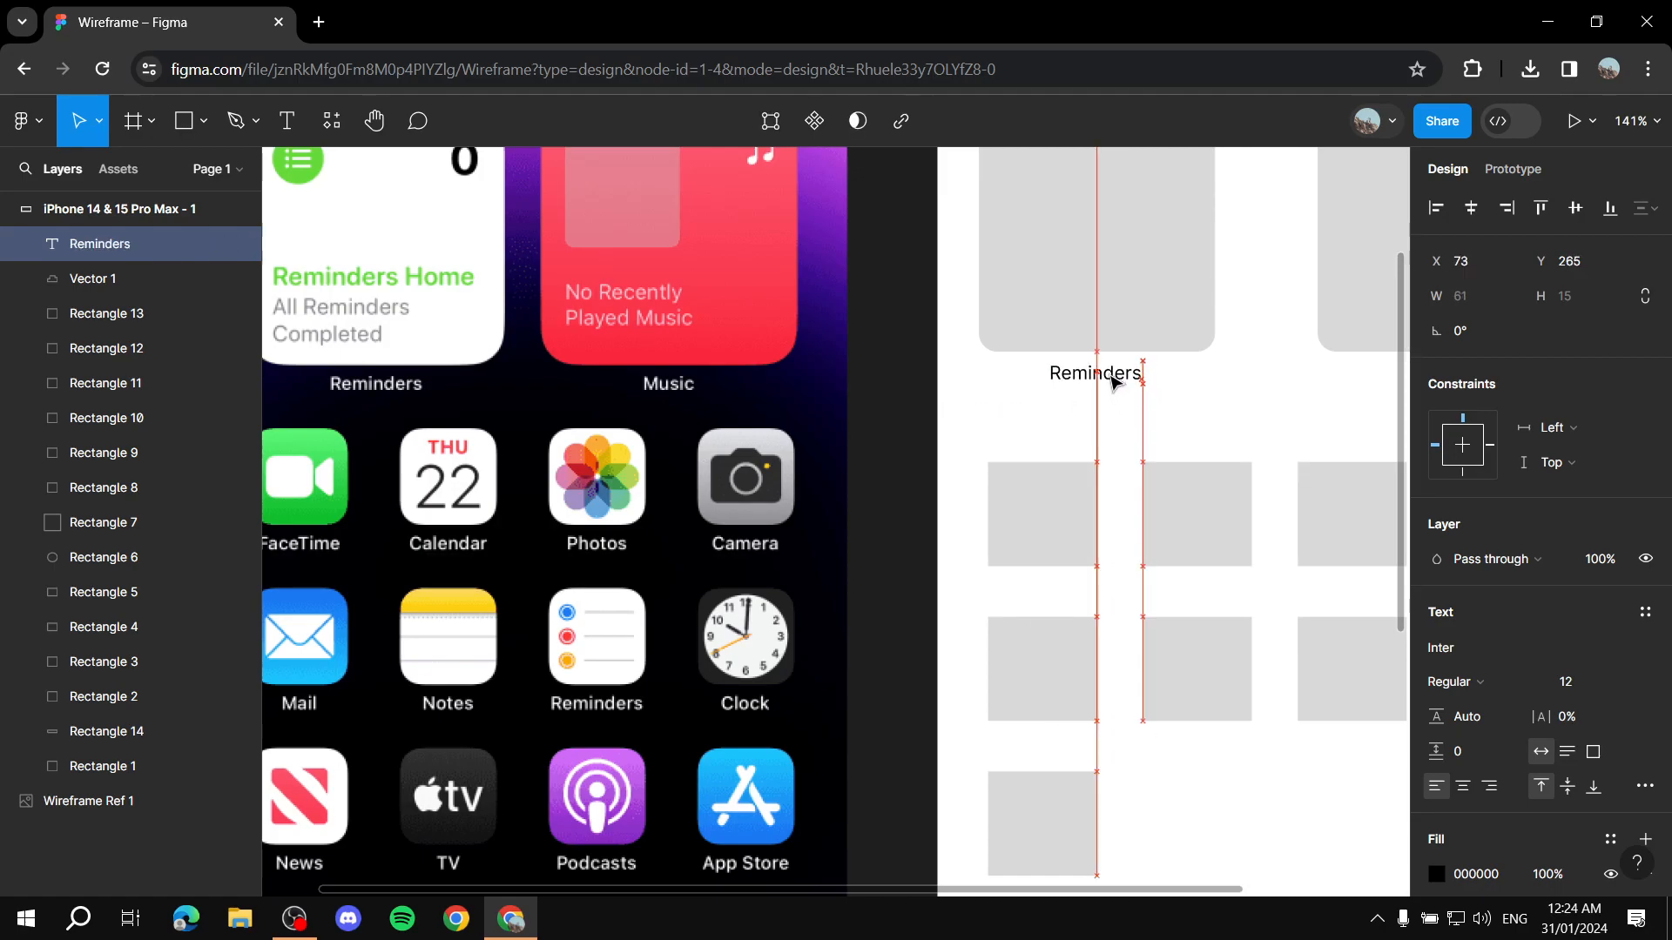
{"action": "left_click_drag", "start_coordinate": [1114, 383], "coordinate": [1114, 383]}
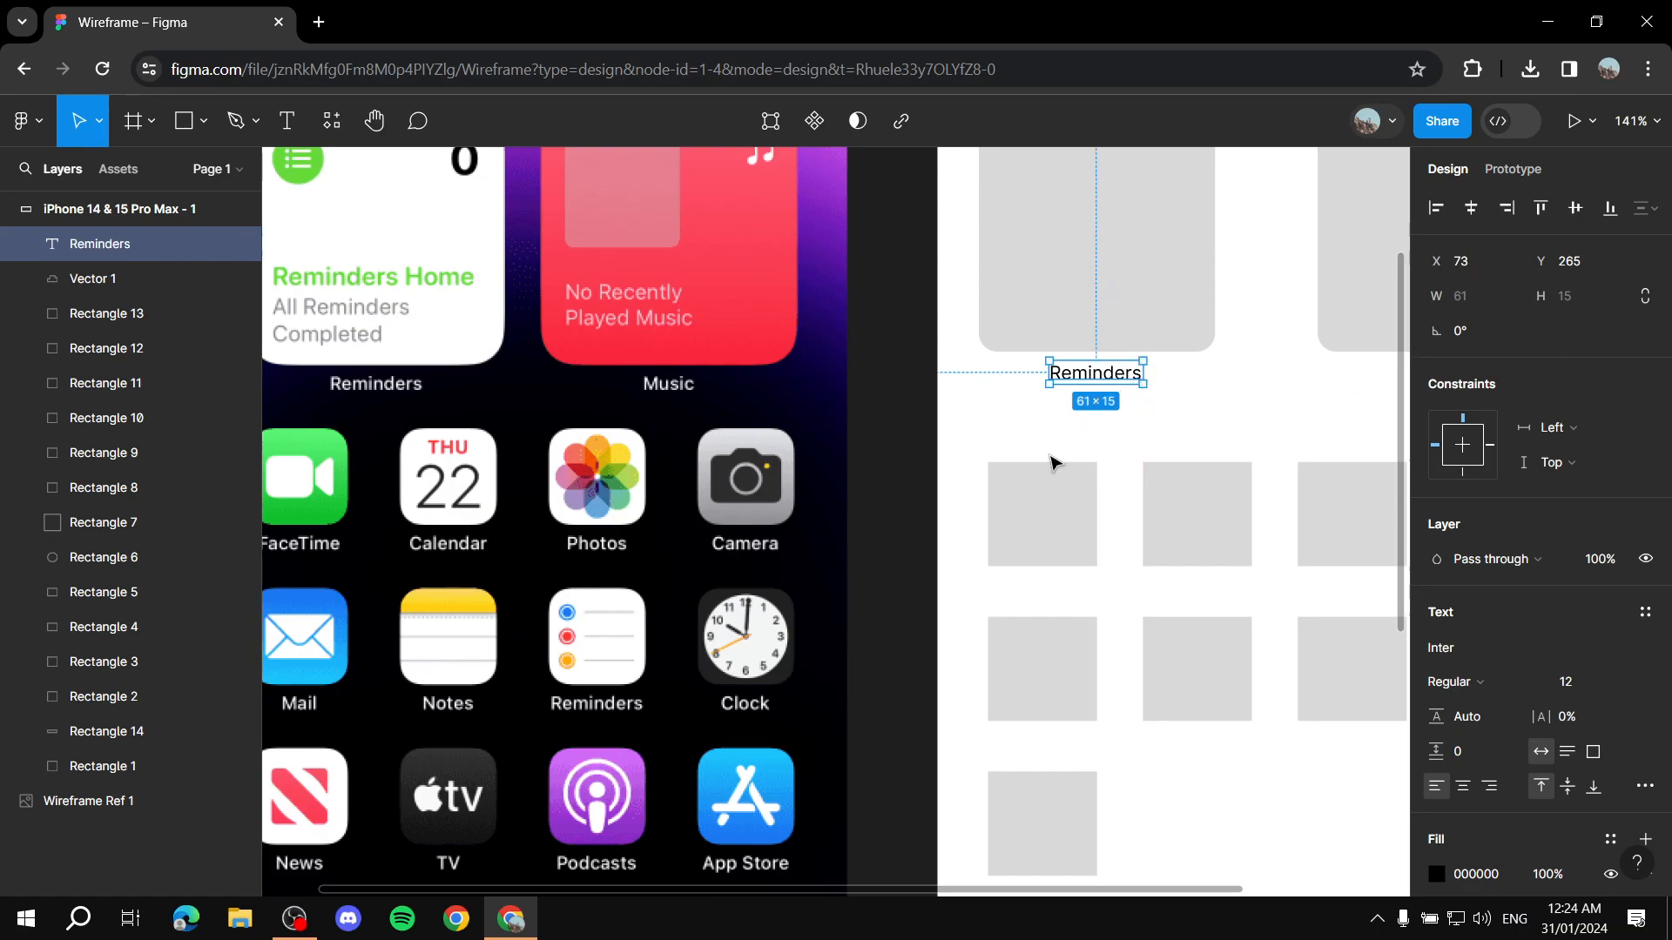
Duplicate the Reminders label below the second widget placeholder, change its text to "Music" and centre it under the placeholder
{"action": "left_click_drag", "start_coordinate": [899, 894], "coordinate": [1134, 893]}
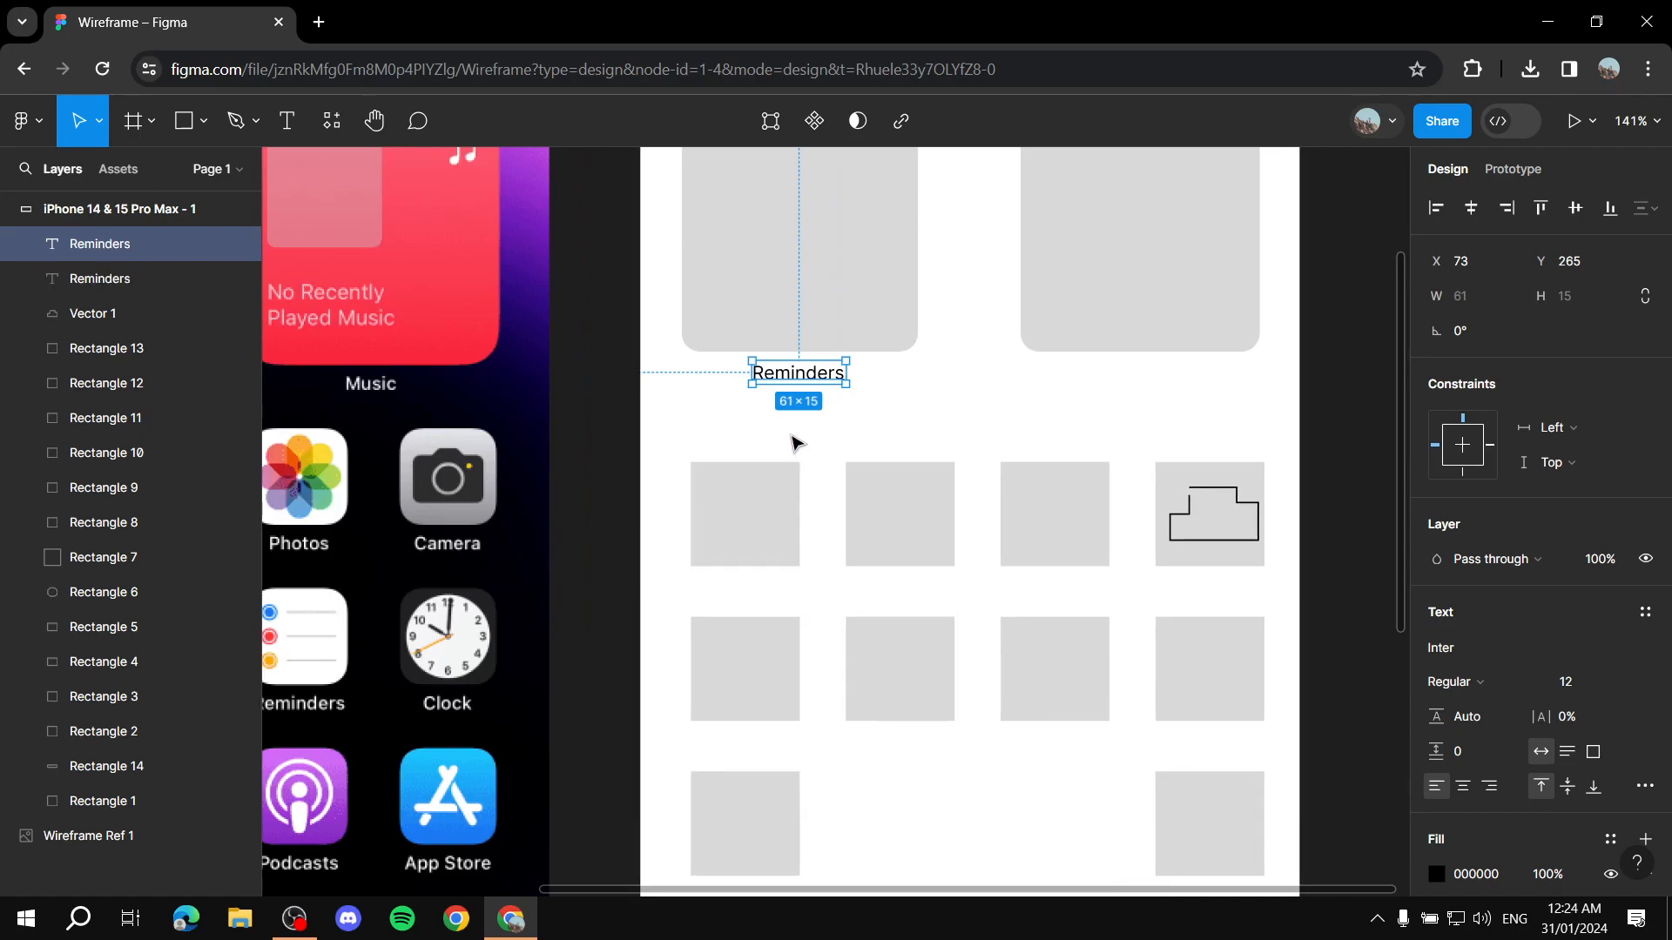
{"action": "left_click_drag", "start_coordinate": [795, 375], "coordinate": [1151, 384]}
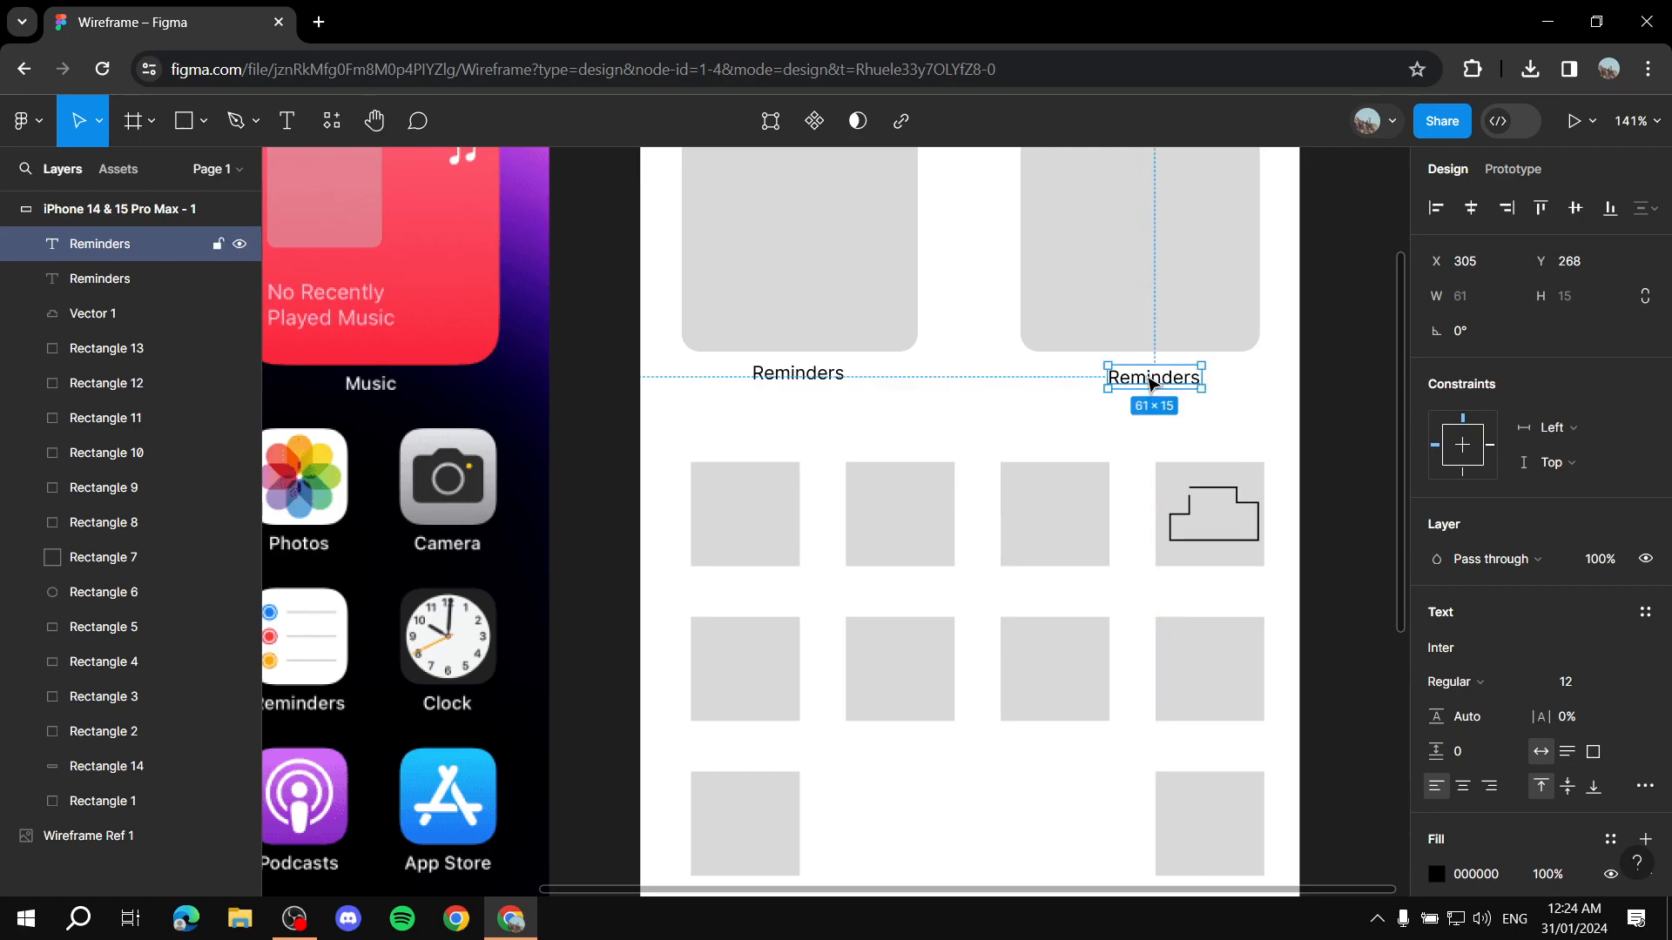
{"action": "double_click", "coordinate": [1149, 378]}
{"action": "type", "text": "Music"}
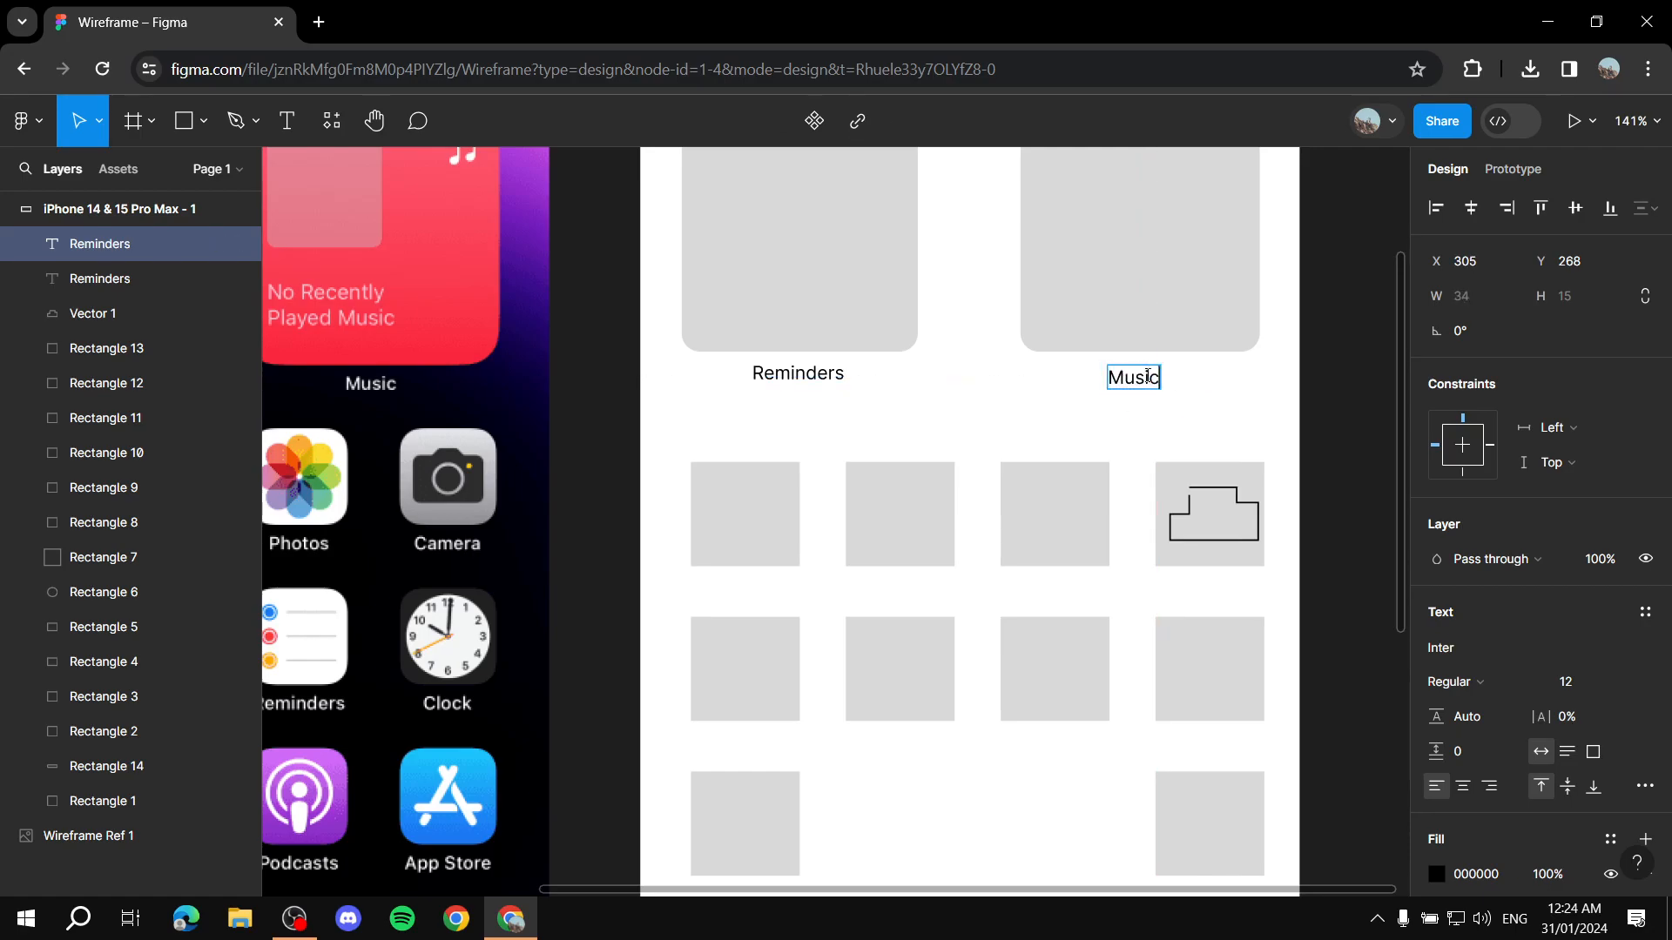
{"action": "key", "text": "Escape"}
{"action": "left_click_drag", "start_coordinate": [1136, 388], "coordinate": [1148, 388]}
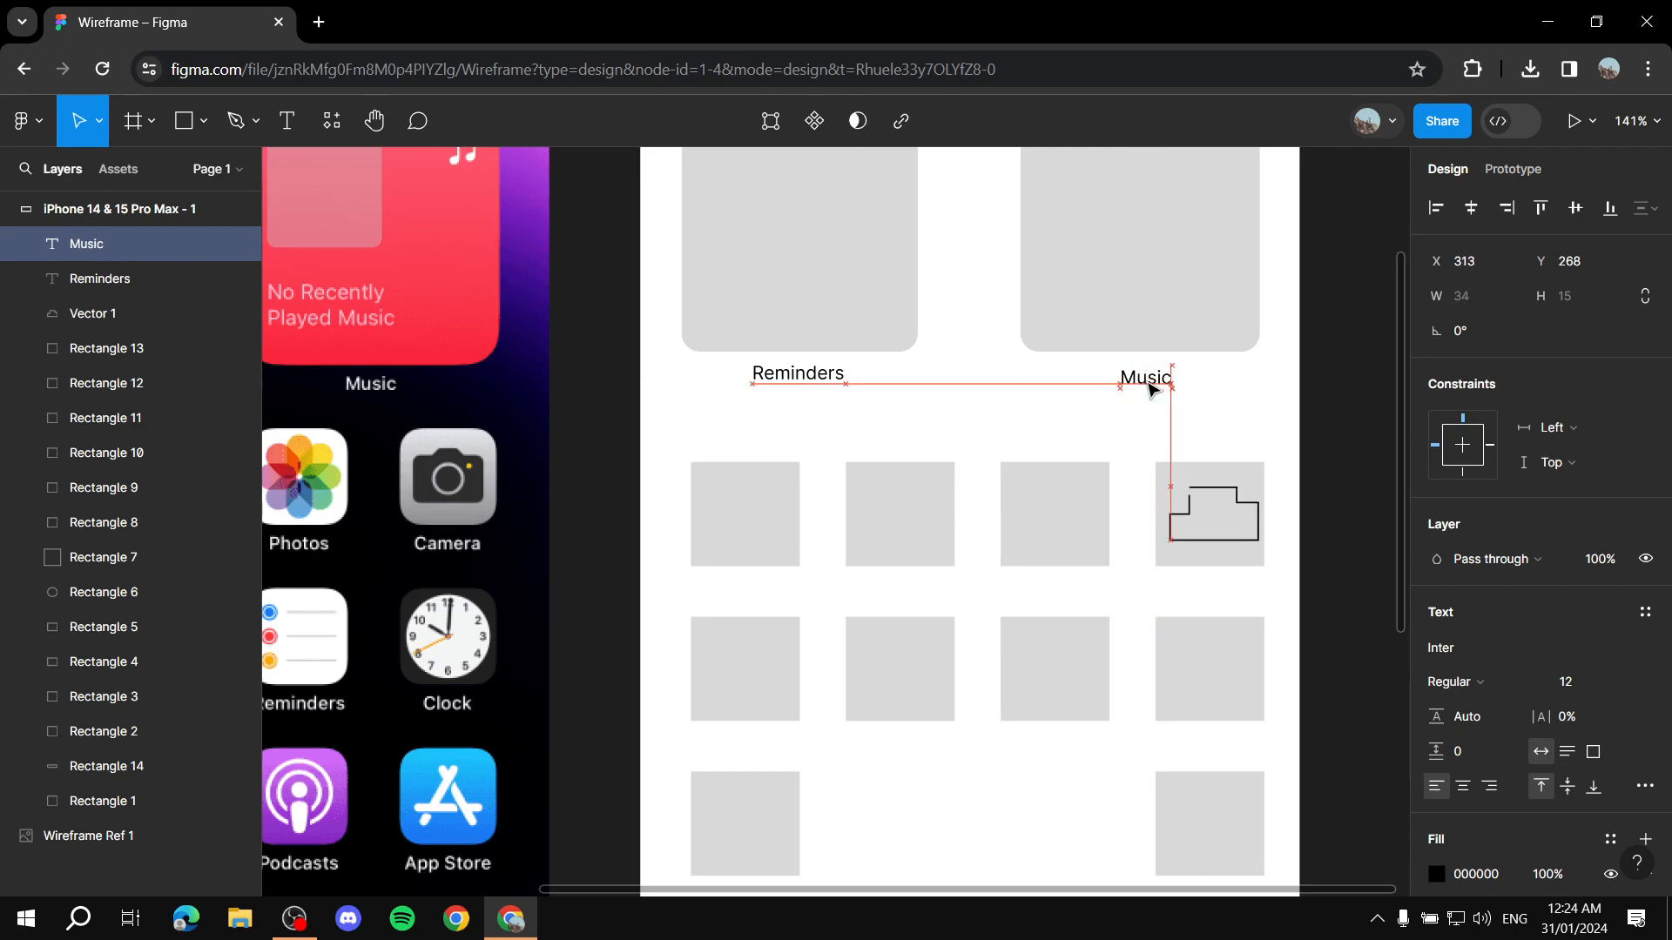
{"action": "left_click", "coordinate": [1316, 380]}
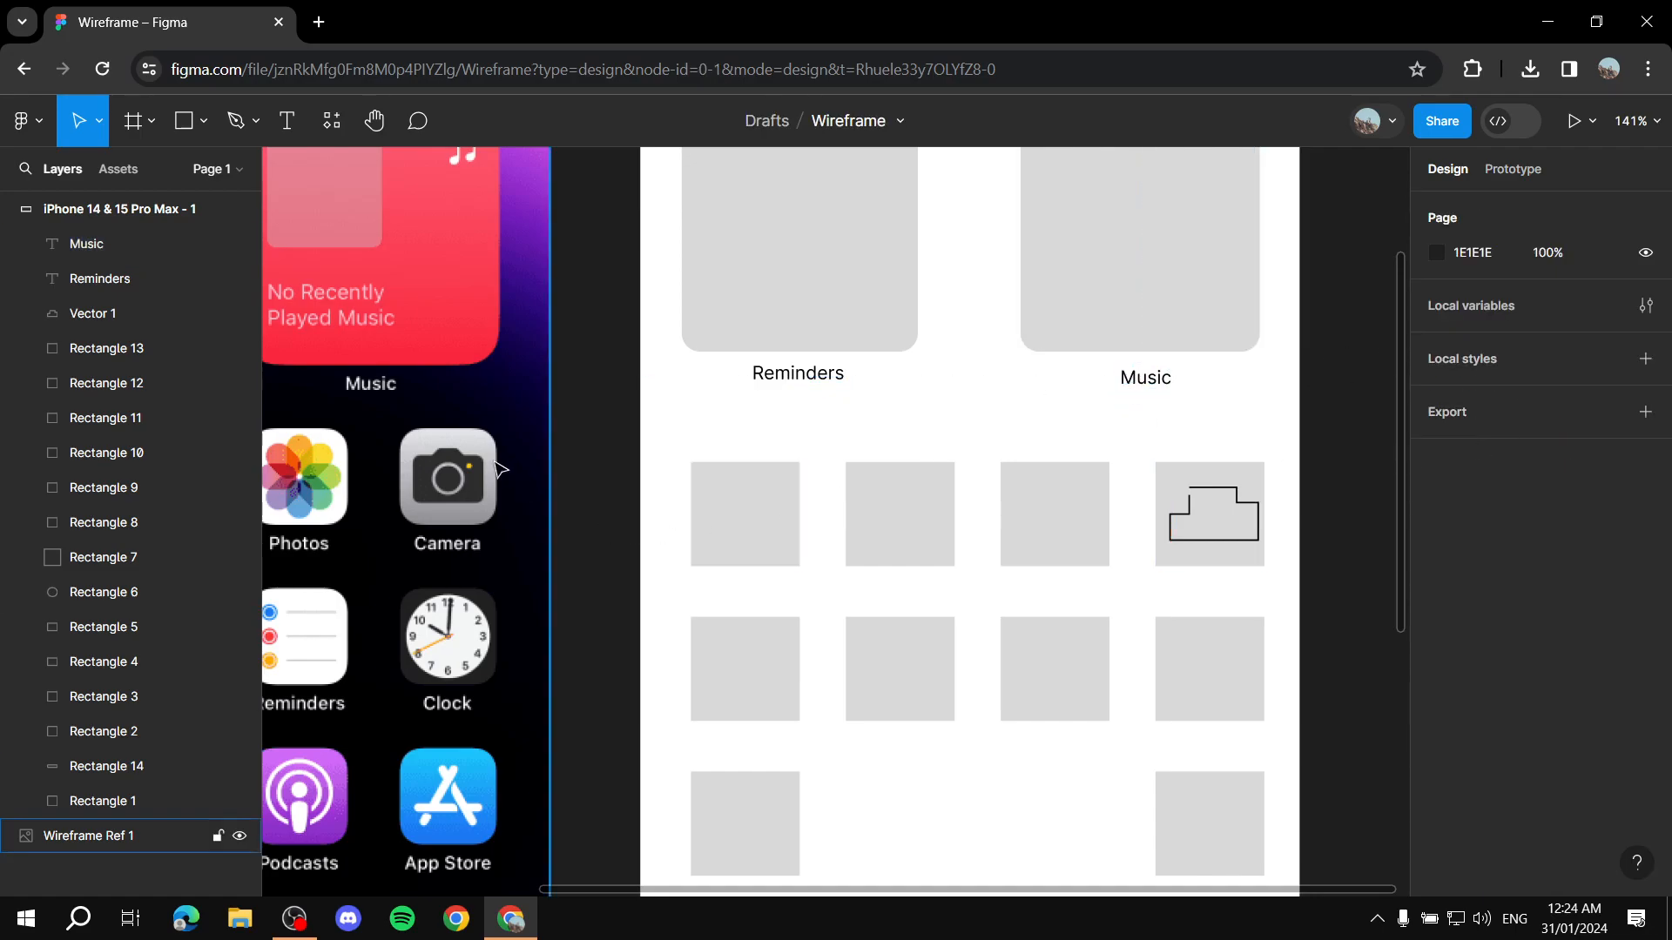
{"action": "scroll", "coordinate": [896, 340], "scroll_direction": "down", "scroll_amount": 2}
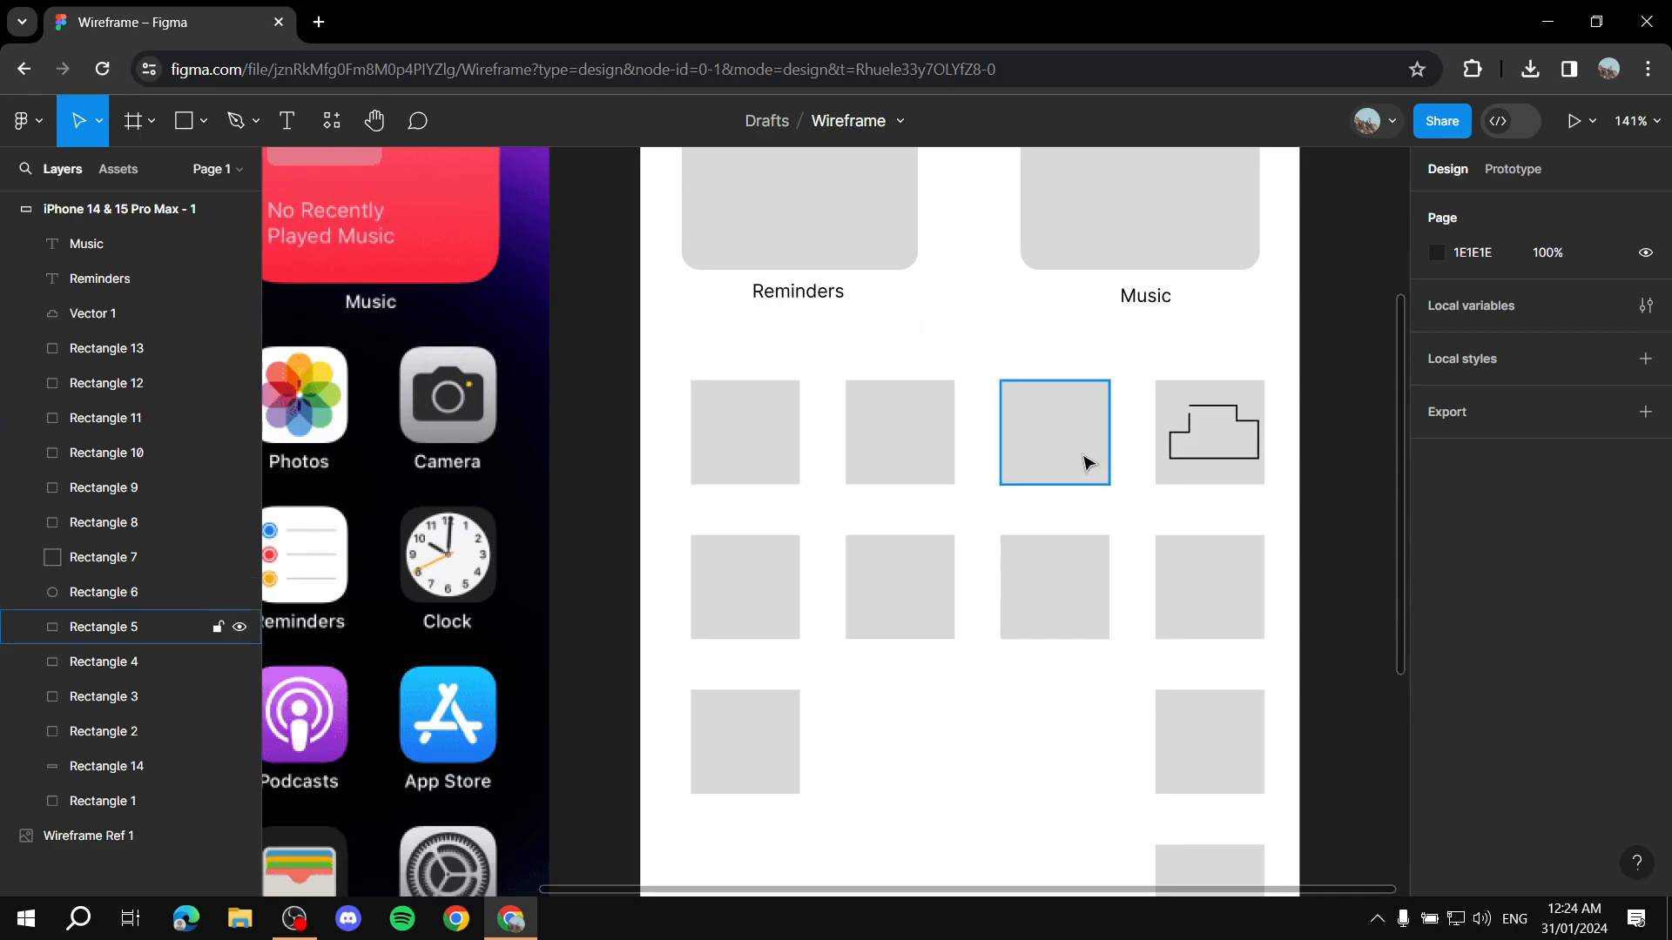
{"action": "scroll", "coordinate": [1019, 488], "scroll_direction": "down", "scroll_amount": 5}
{"action": "scroll", "coordinate": [840, 530], "scroll_direction": "down", "scroll_amount": 3}
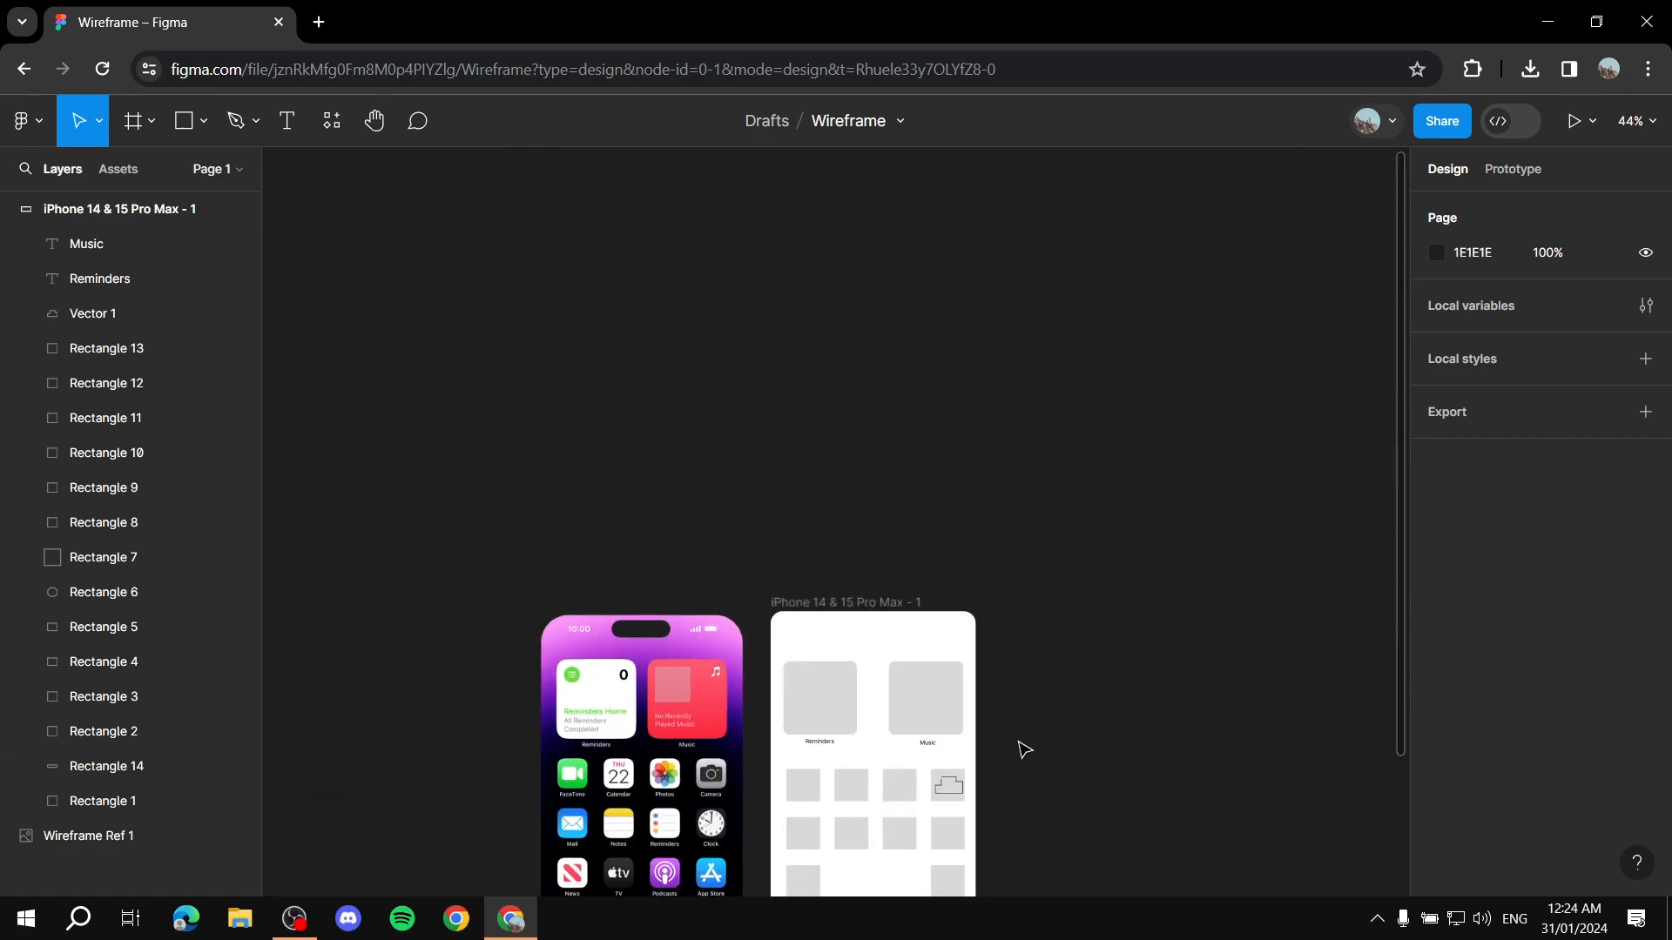
{"action": "scroll", "coordinate": [1403, 487], "scroll_direction": "down", "scroll_amount": 4}
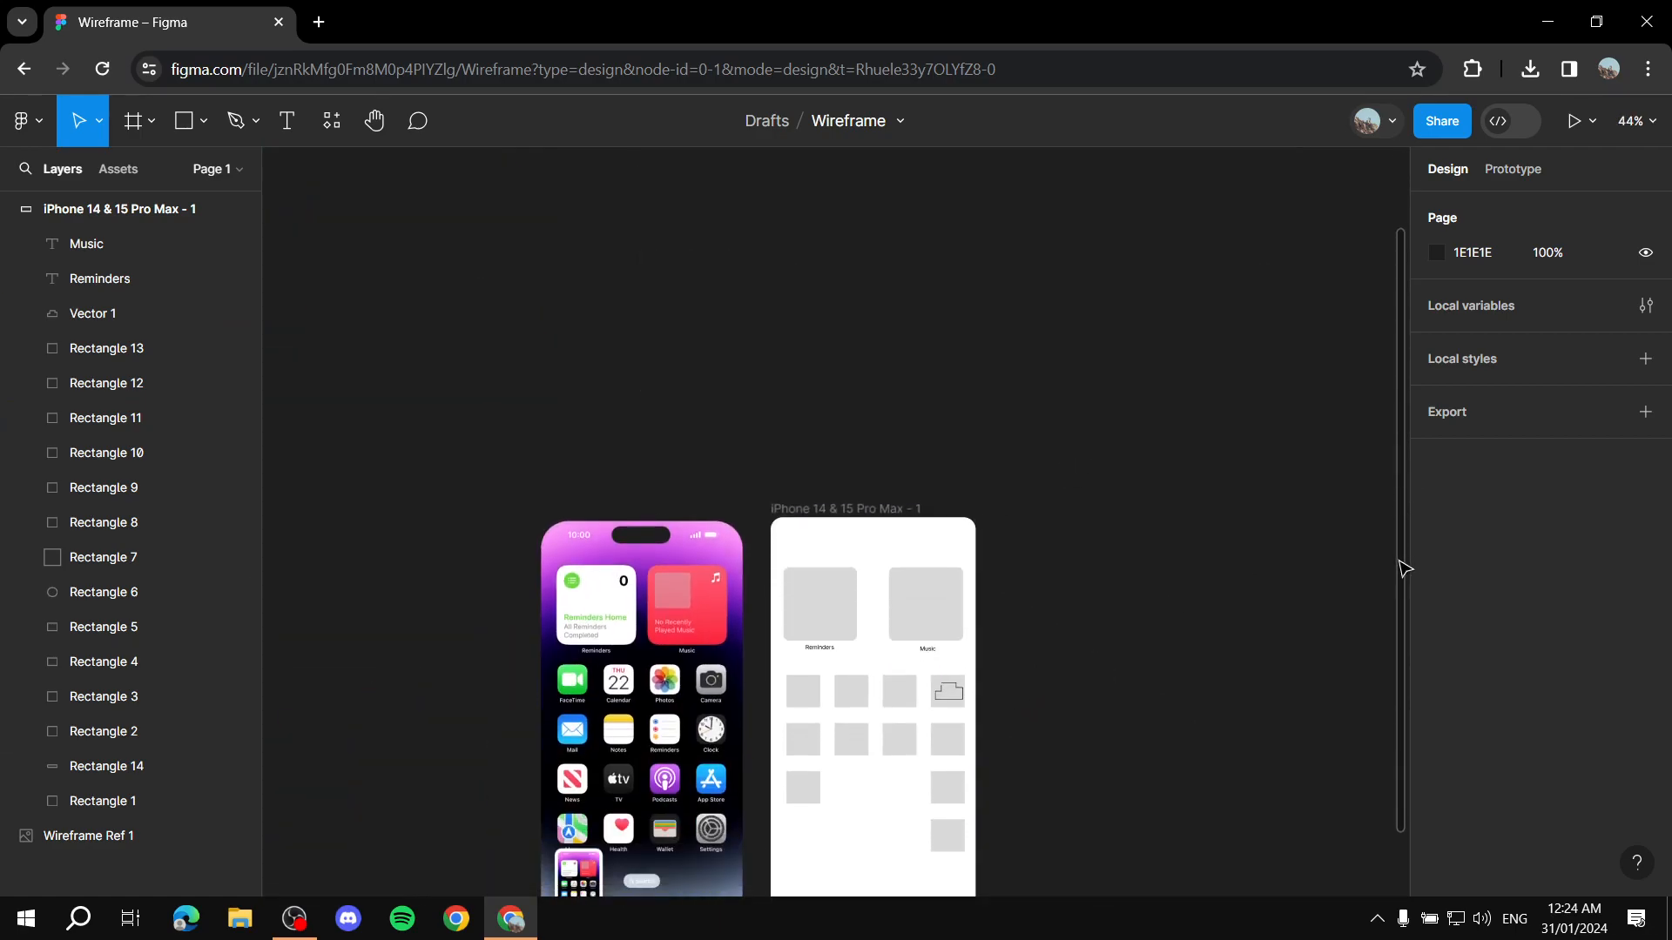
{"action": "scroll", "coordinate": [810, 540], "scroll_direction": "up", "scroll_amount": 2}
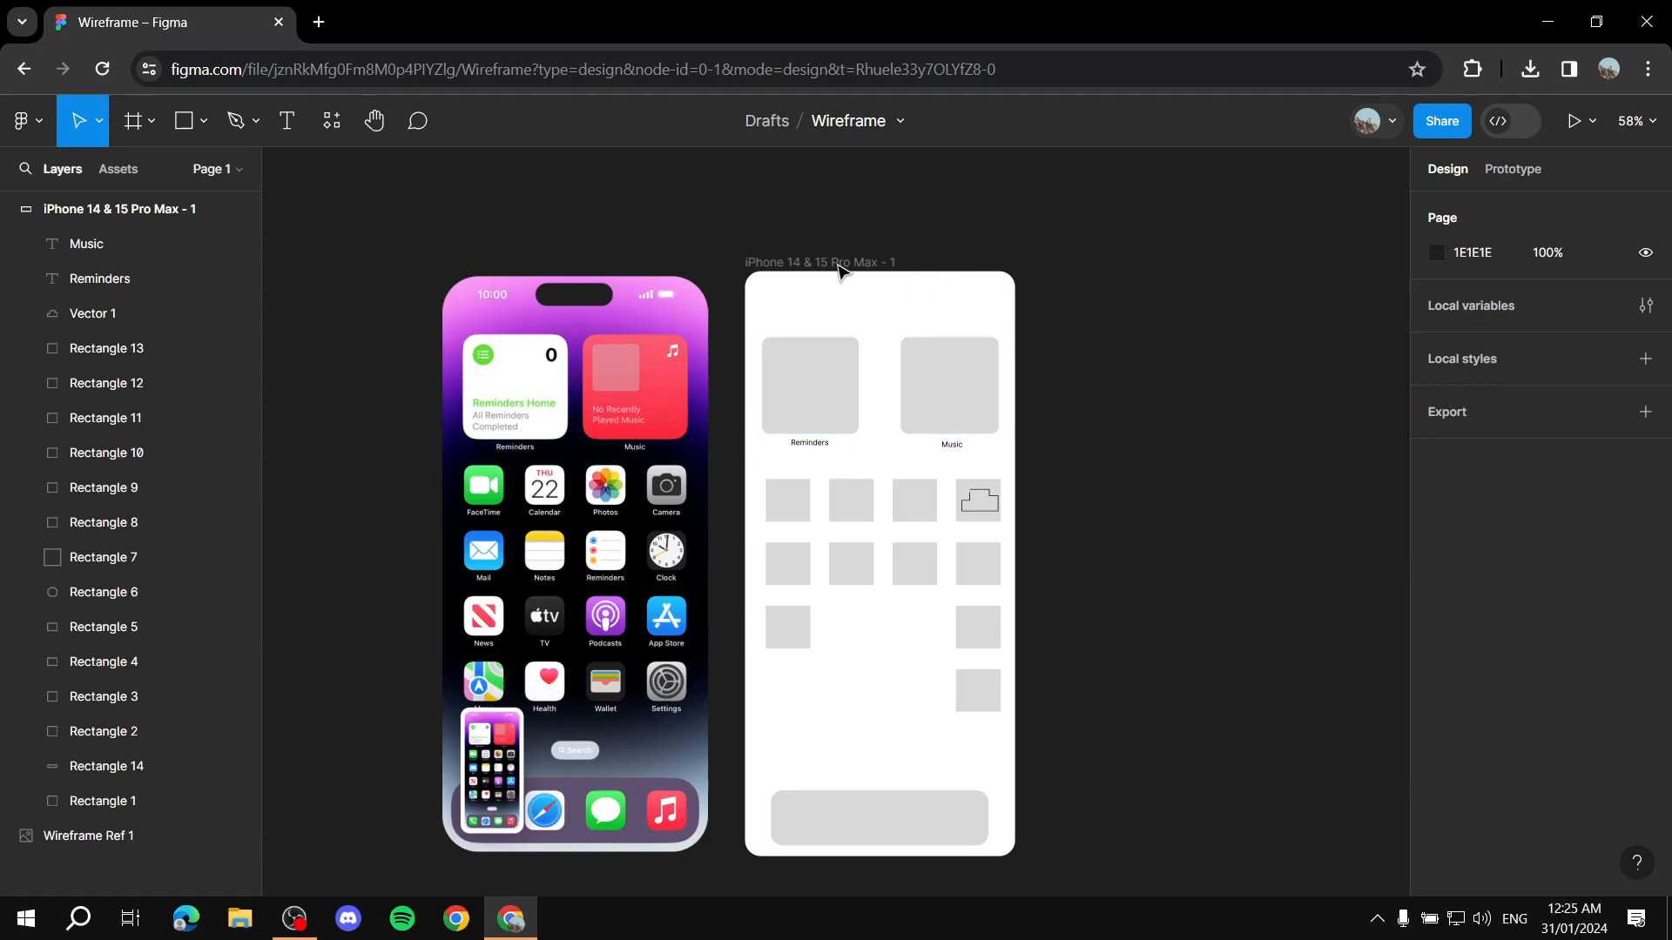
Leave the wireframe file for the file browser and open the Figma Community
{"action": "left_click", "coordinate": [26, 121]}
{"action": "left_click", "coordinate": [27, 120]}
{"action": "left_click", "coordinate": [27, 122]}
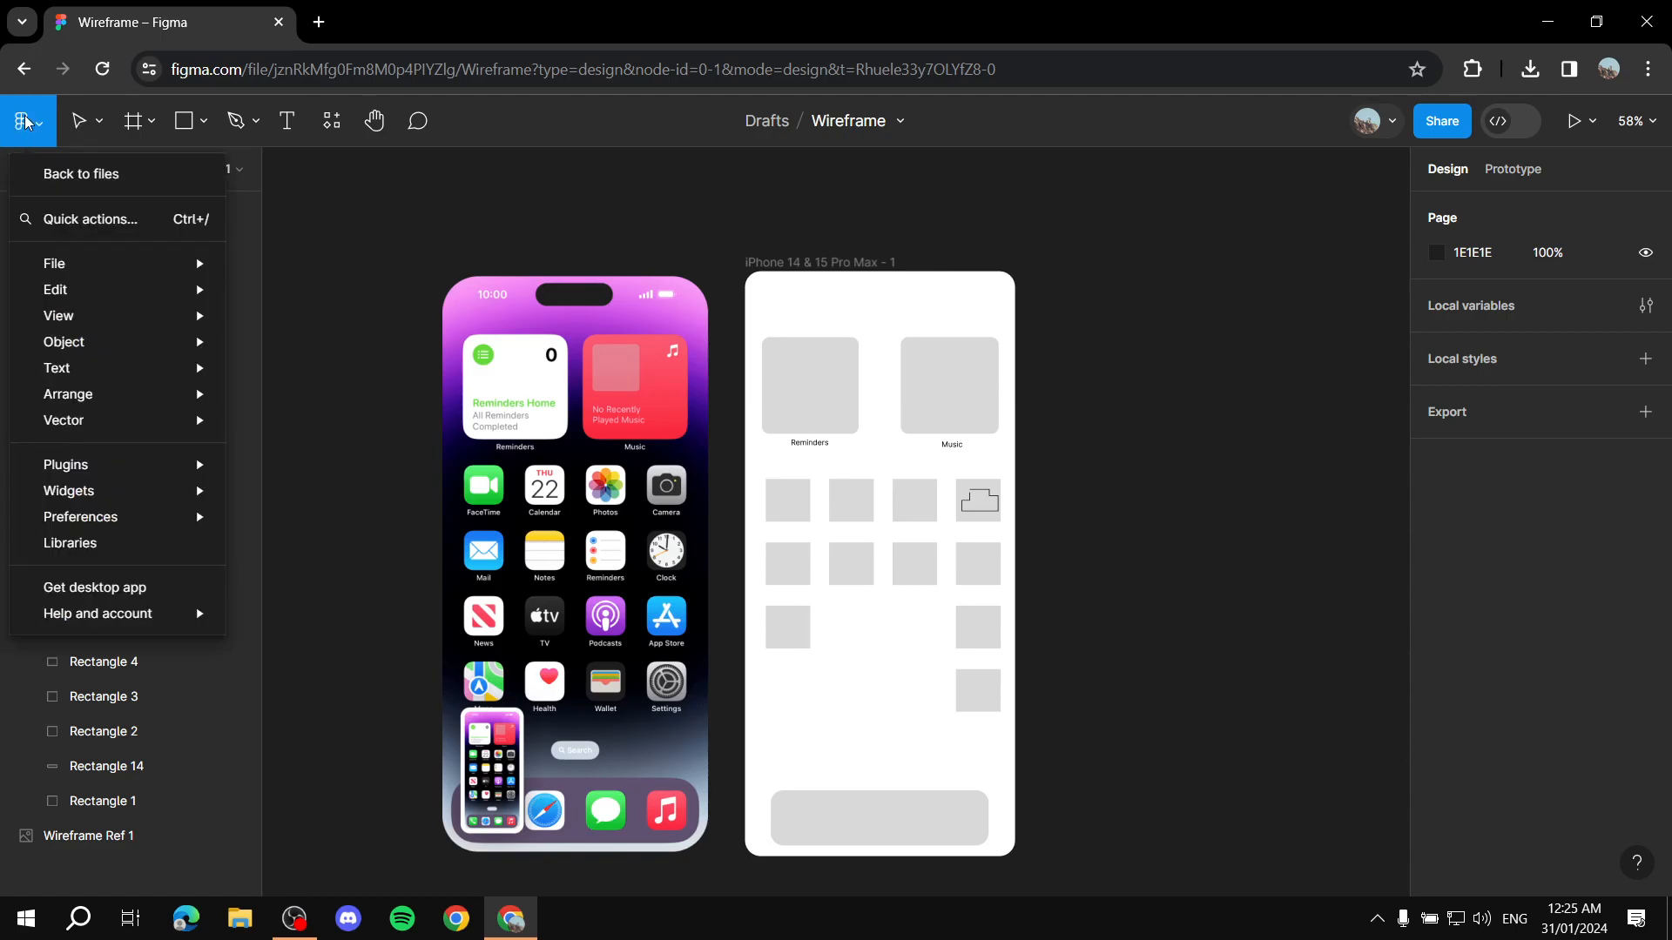
{"action": "left_click", "coordinate": [64, 175]}
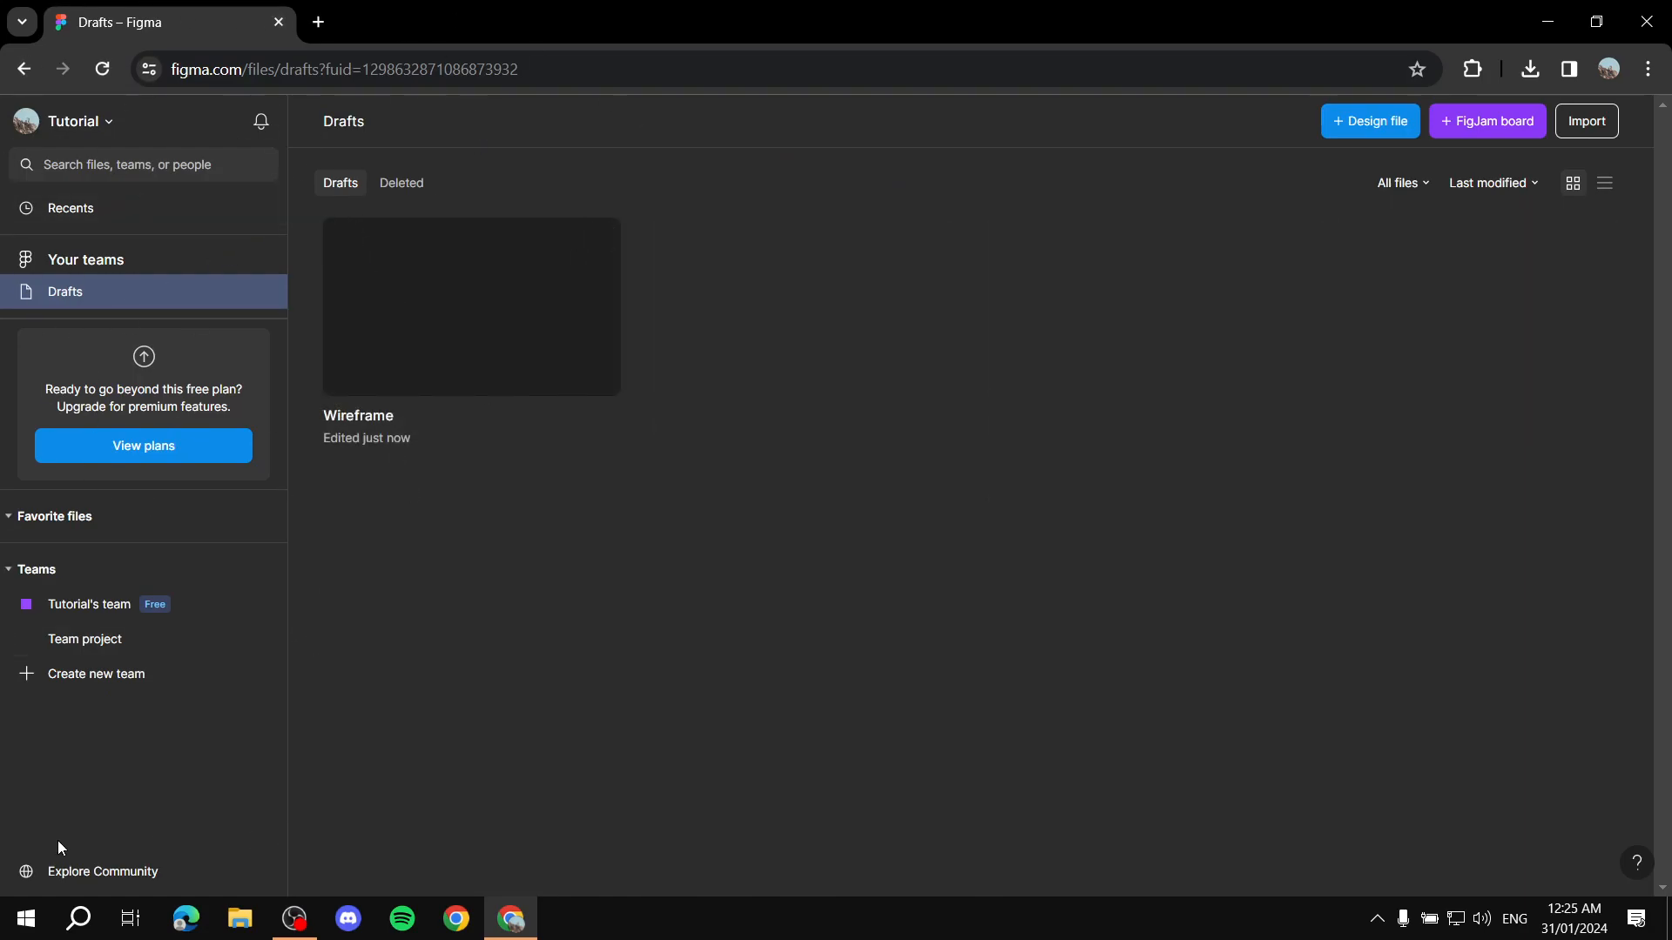
{"action": "left_click", "coordinate": [75, 871]}
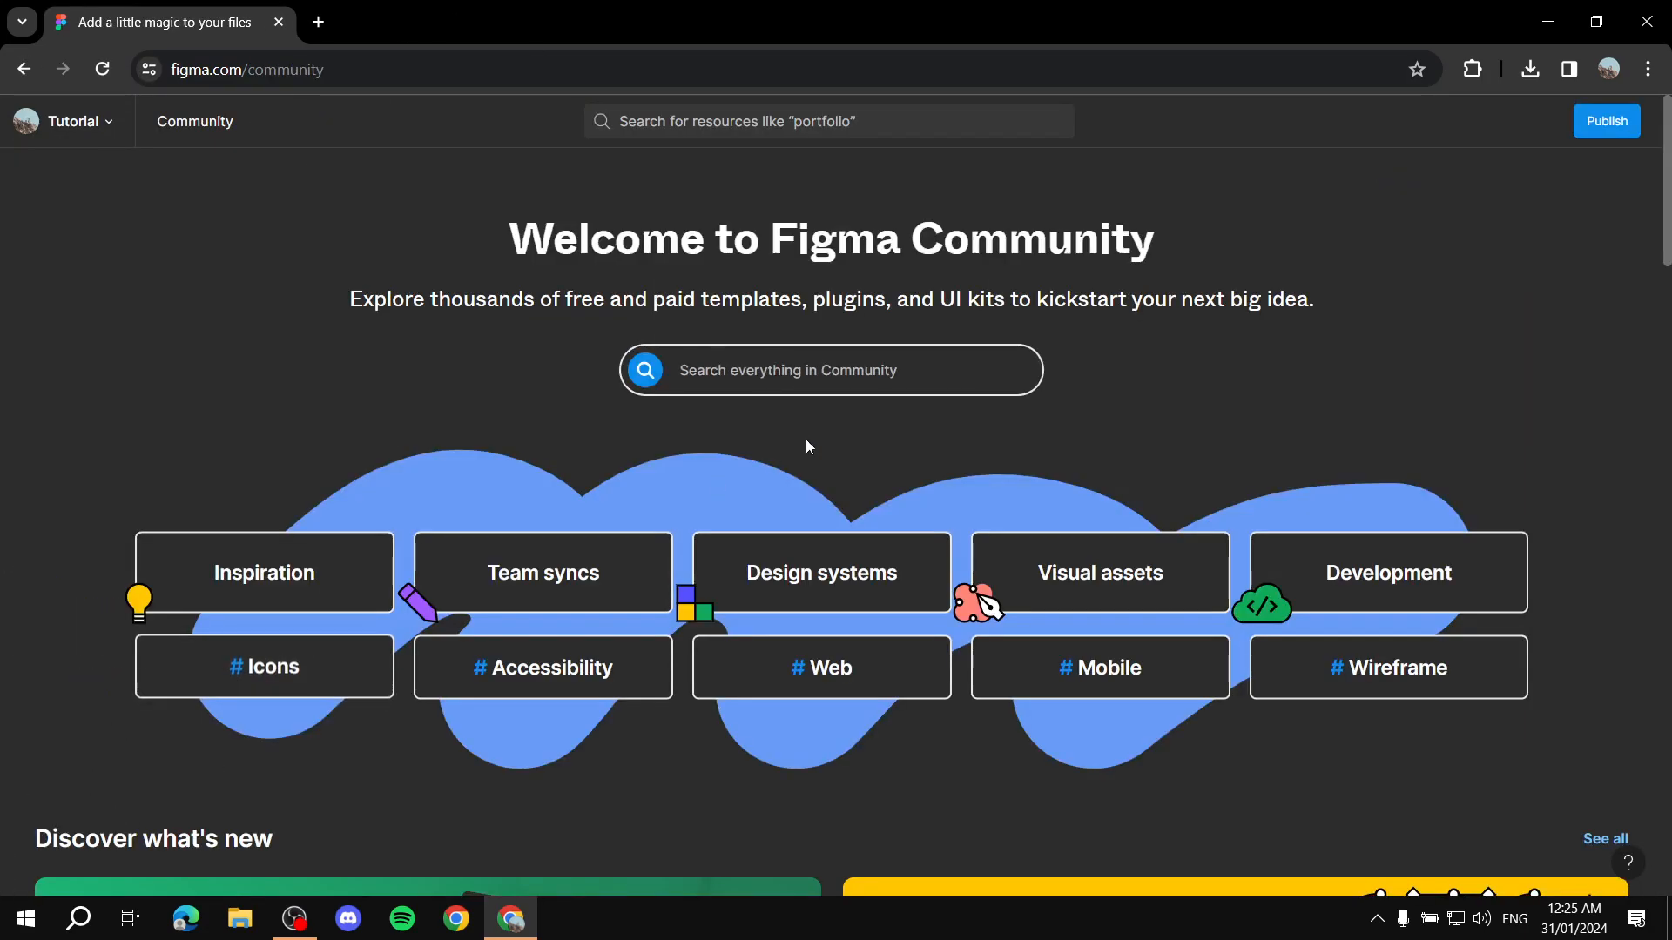
Search the Community resources for "Wireframe"
{"action": "type", "text": "Wire"}
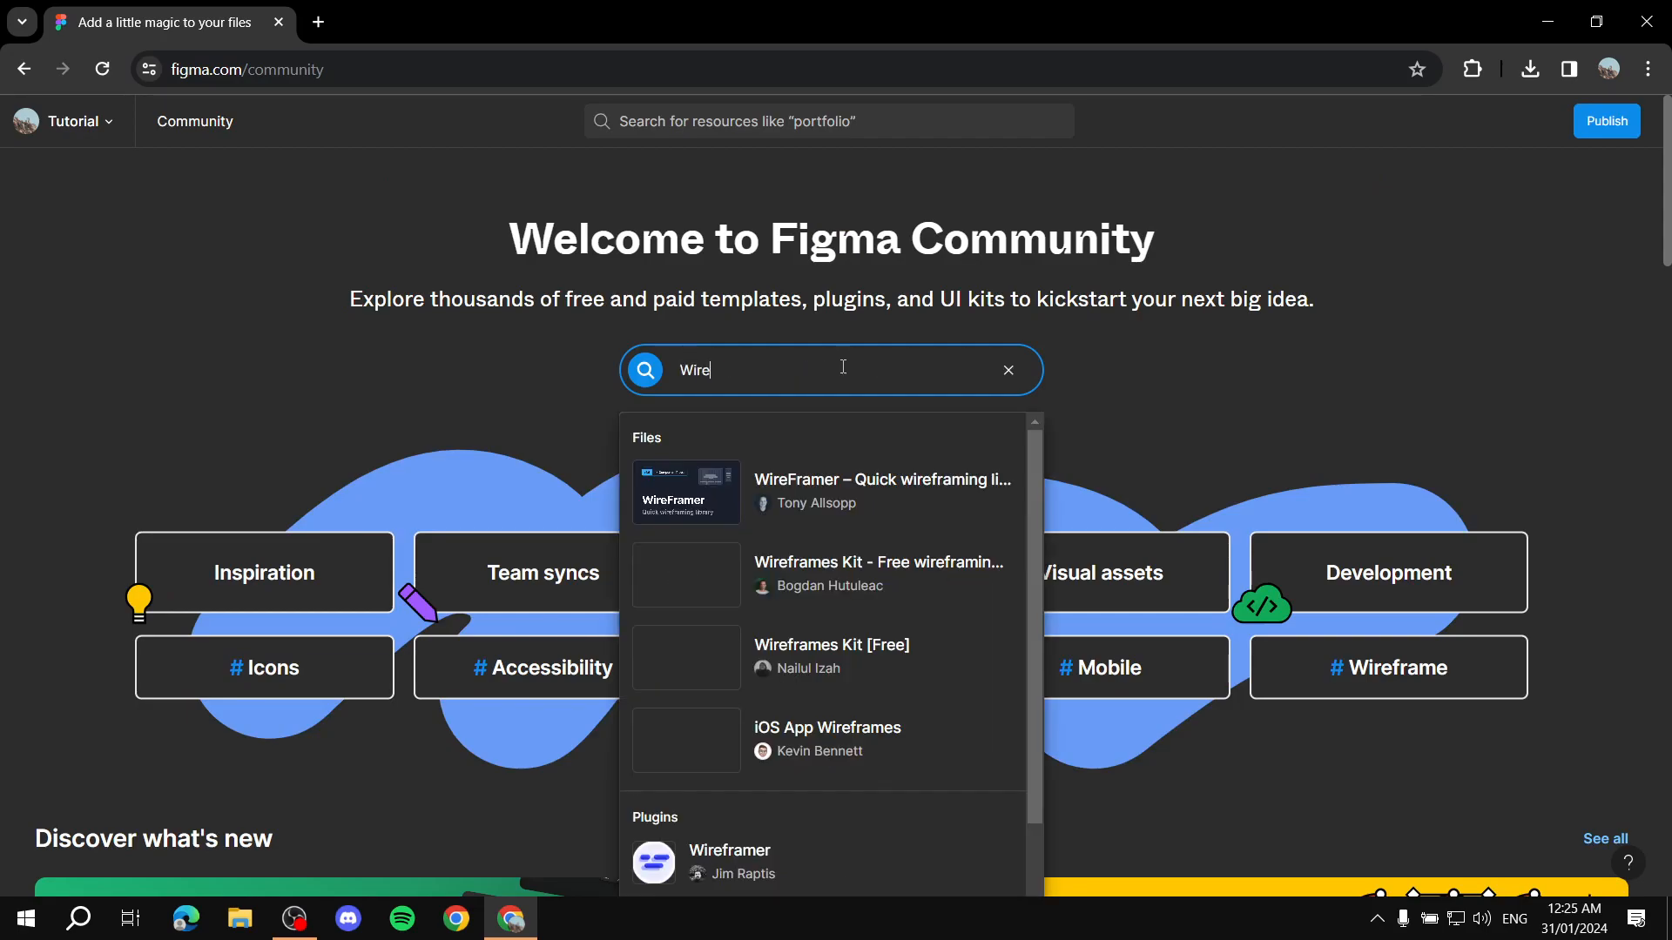
{"action": "type", "text": "fa"}
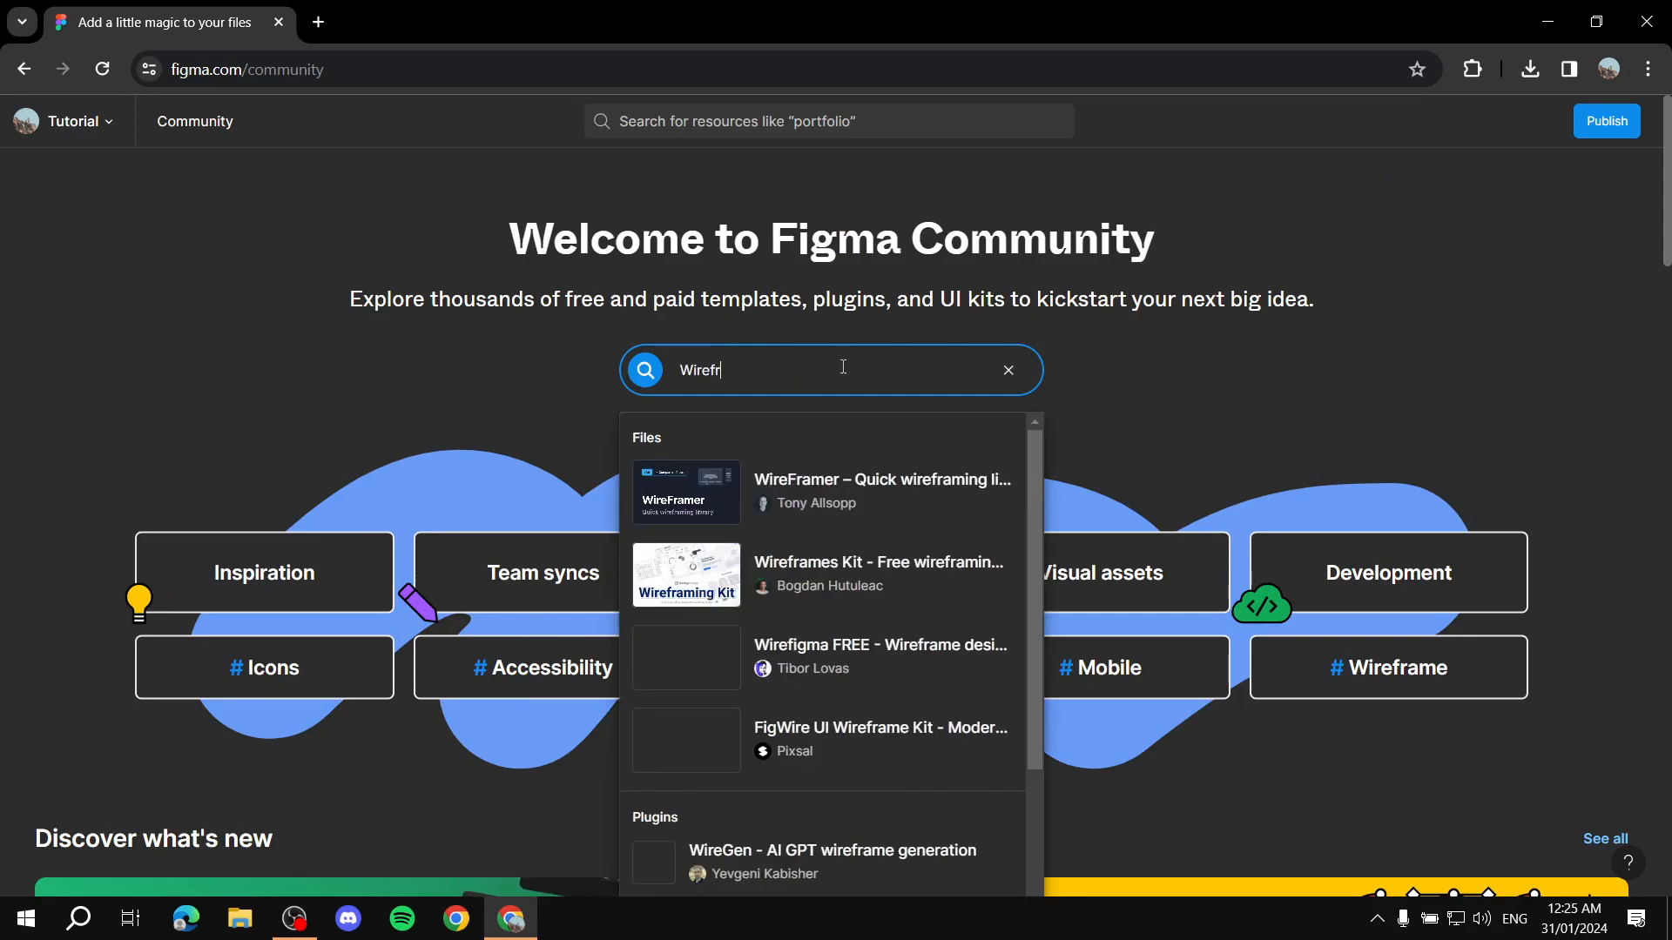
{"action": "type", "text": "ame"}
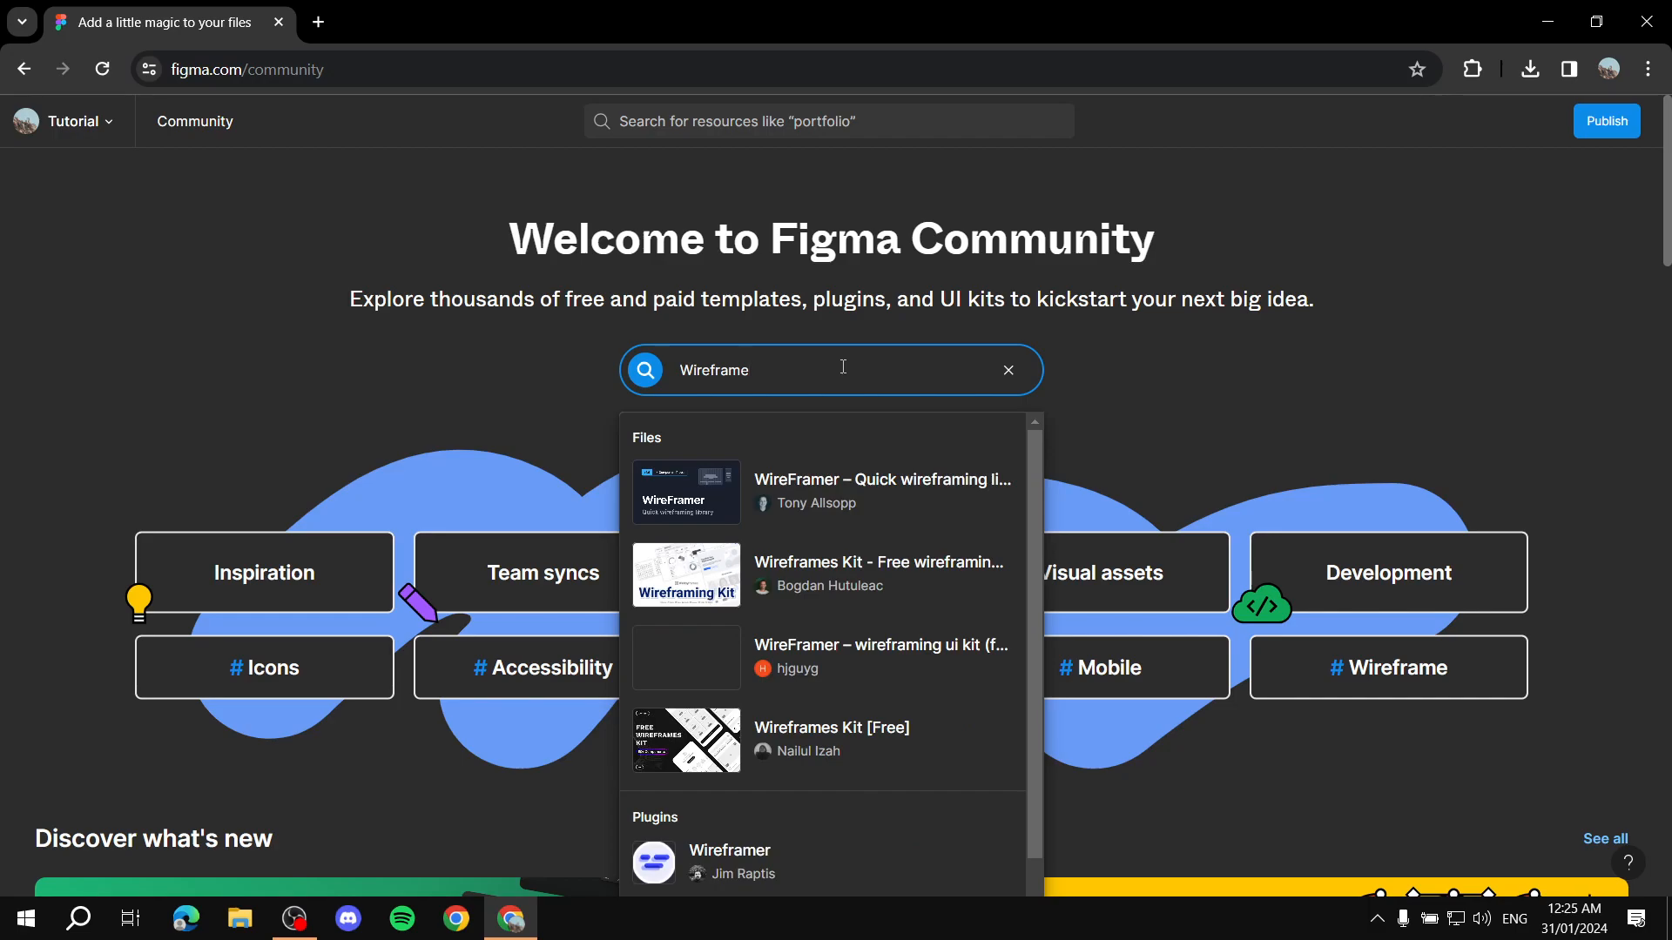
{"action": "key", "text": "Return"}
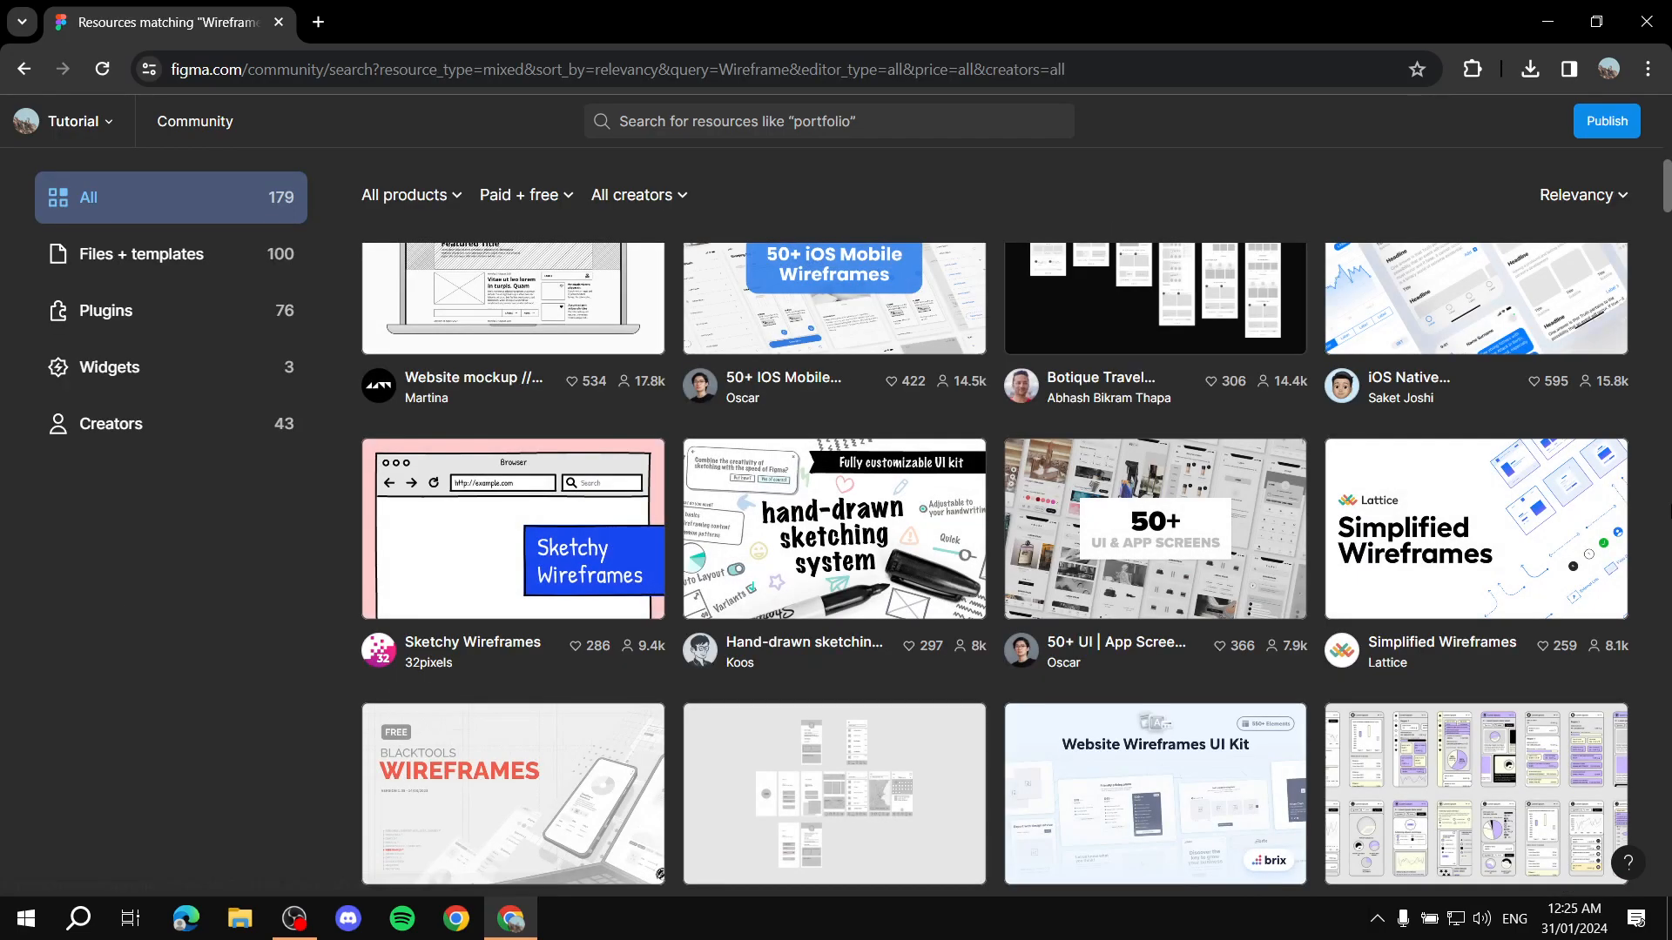
Browse the results, choose the Simplified Wireframes kit by Lattice and open it as a design file
{"action": "scroll", "coordinate": [1204, 483], "scroll_direction": "up", "scroll_amount": 5}
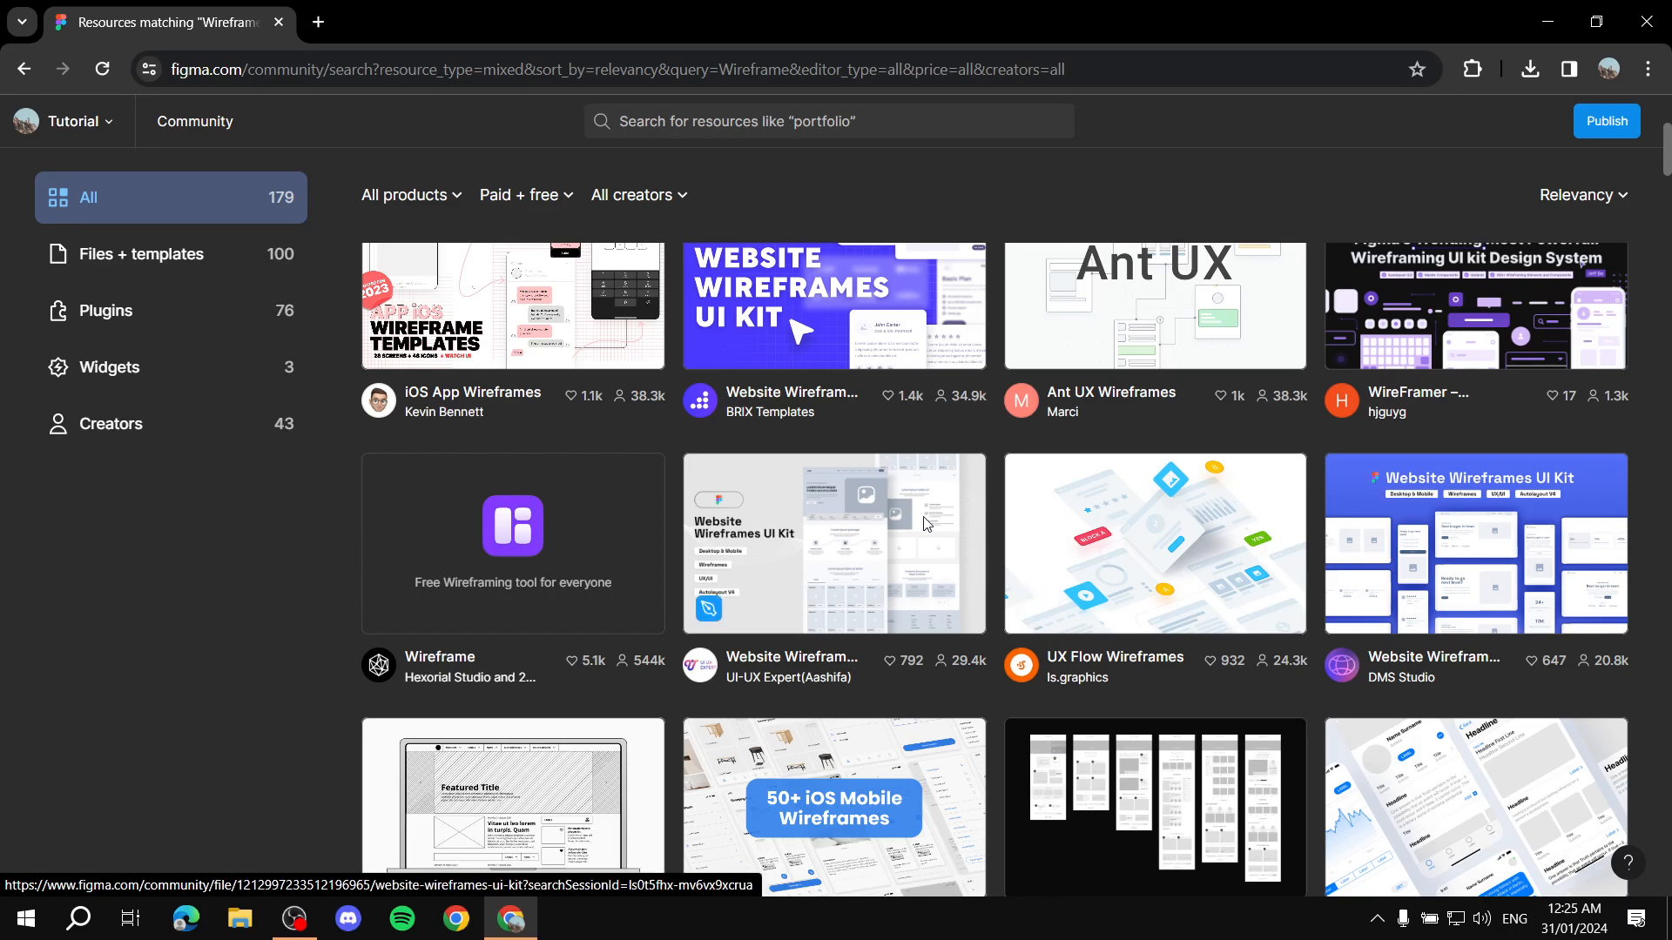
{"action": "scroll", "coordinate": [926, 522], "scroll_direction": "down", "scroll_amount": 6}
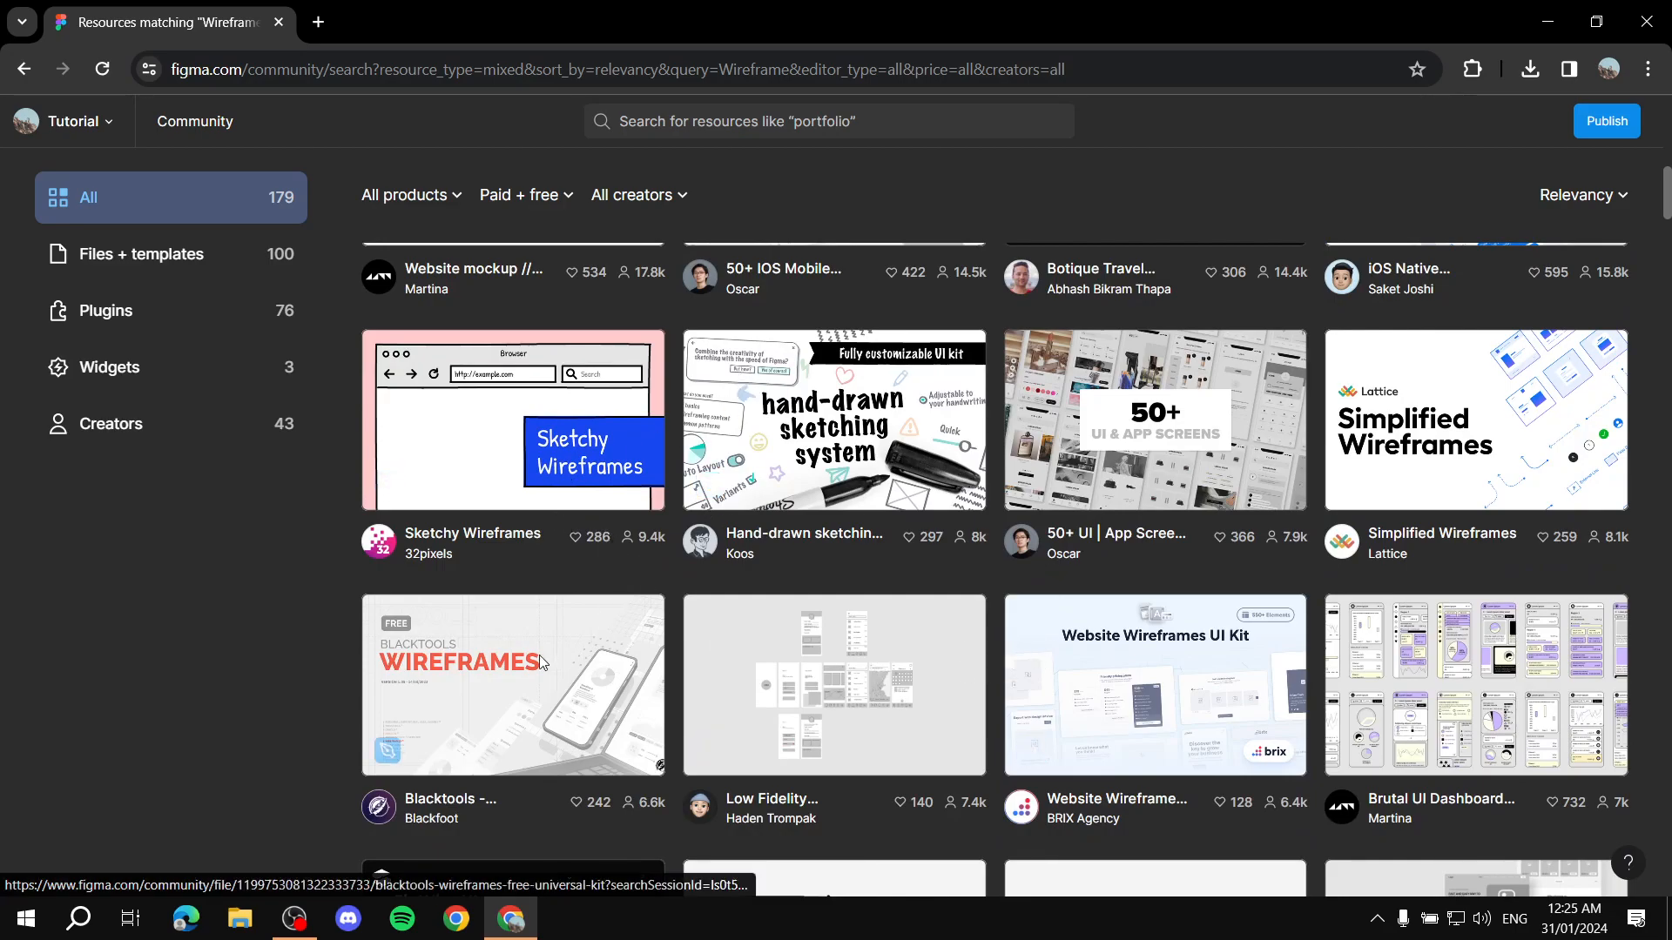
{"action": "left_click", "coordinate": [1503, 365]}
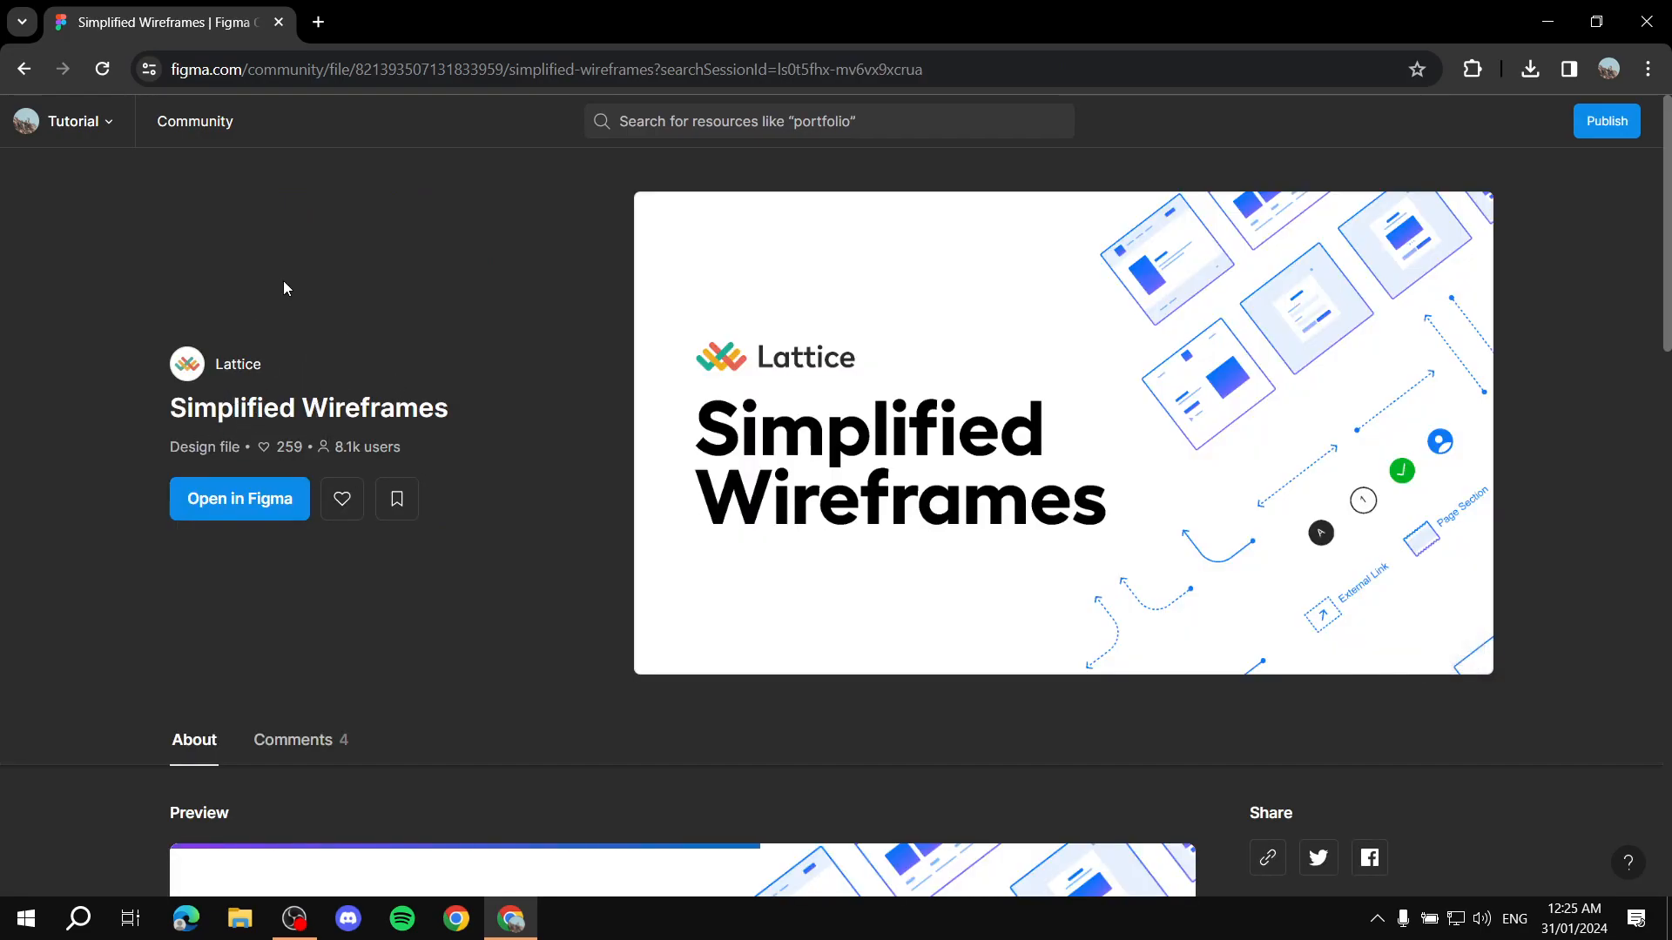
{"action": "left_click", "coordinate": [212, 514]}
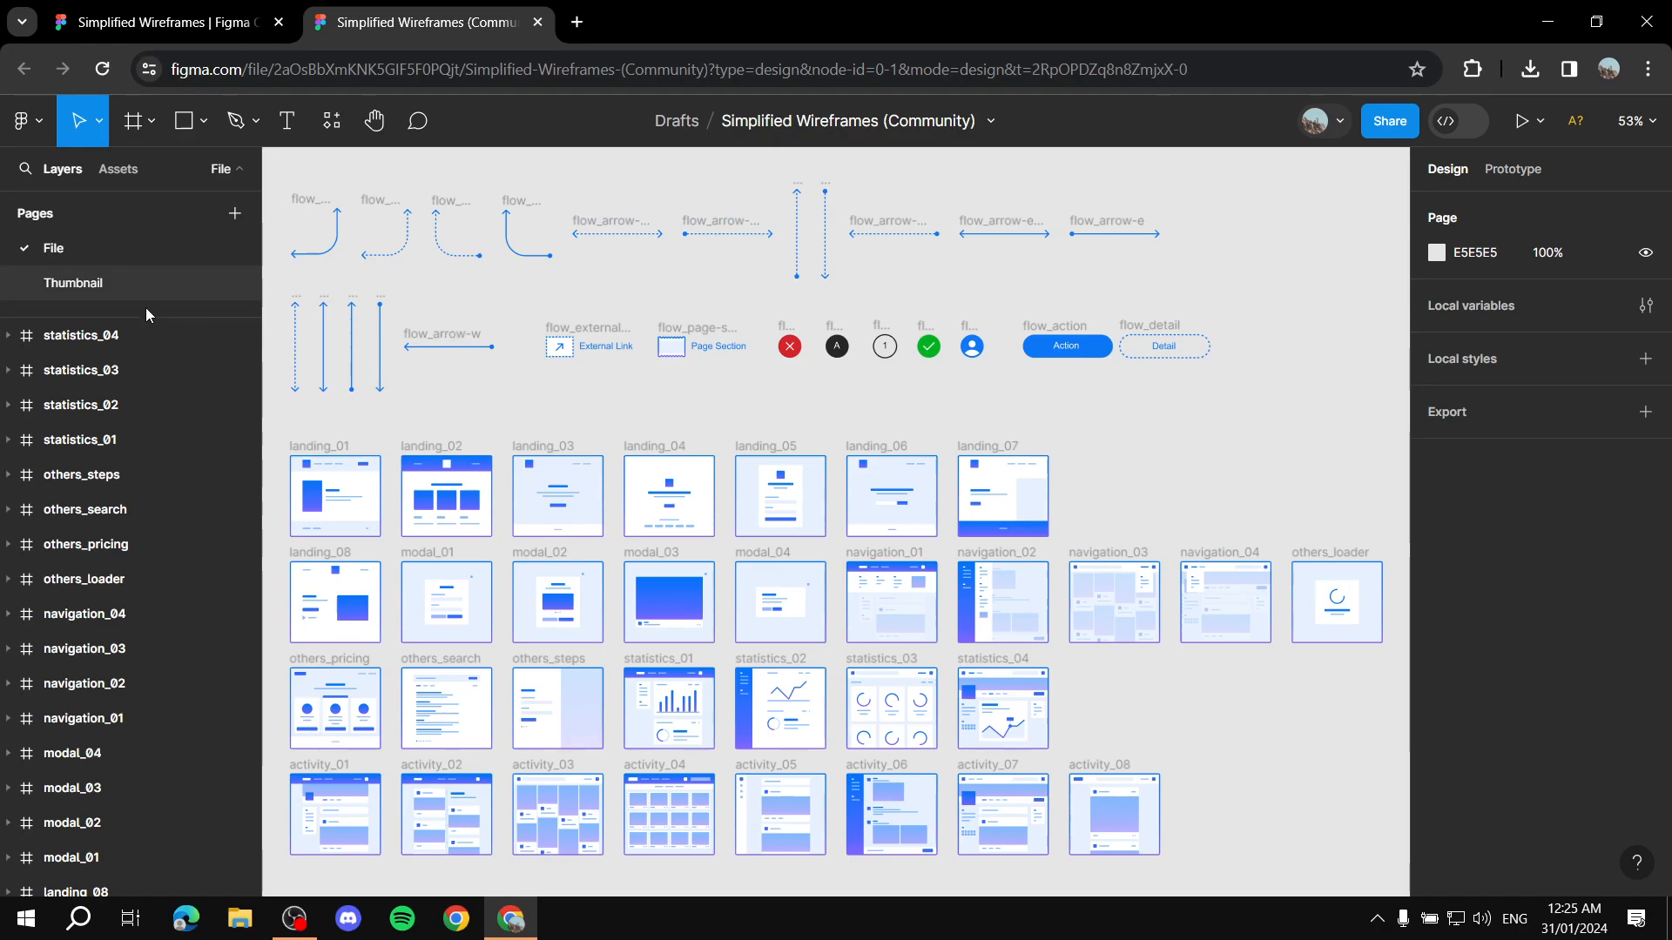
Add a page named "Wireframe test" to the kit file and make it the active page
{"action": "left_click", "coordinate": [235, 214]}
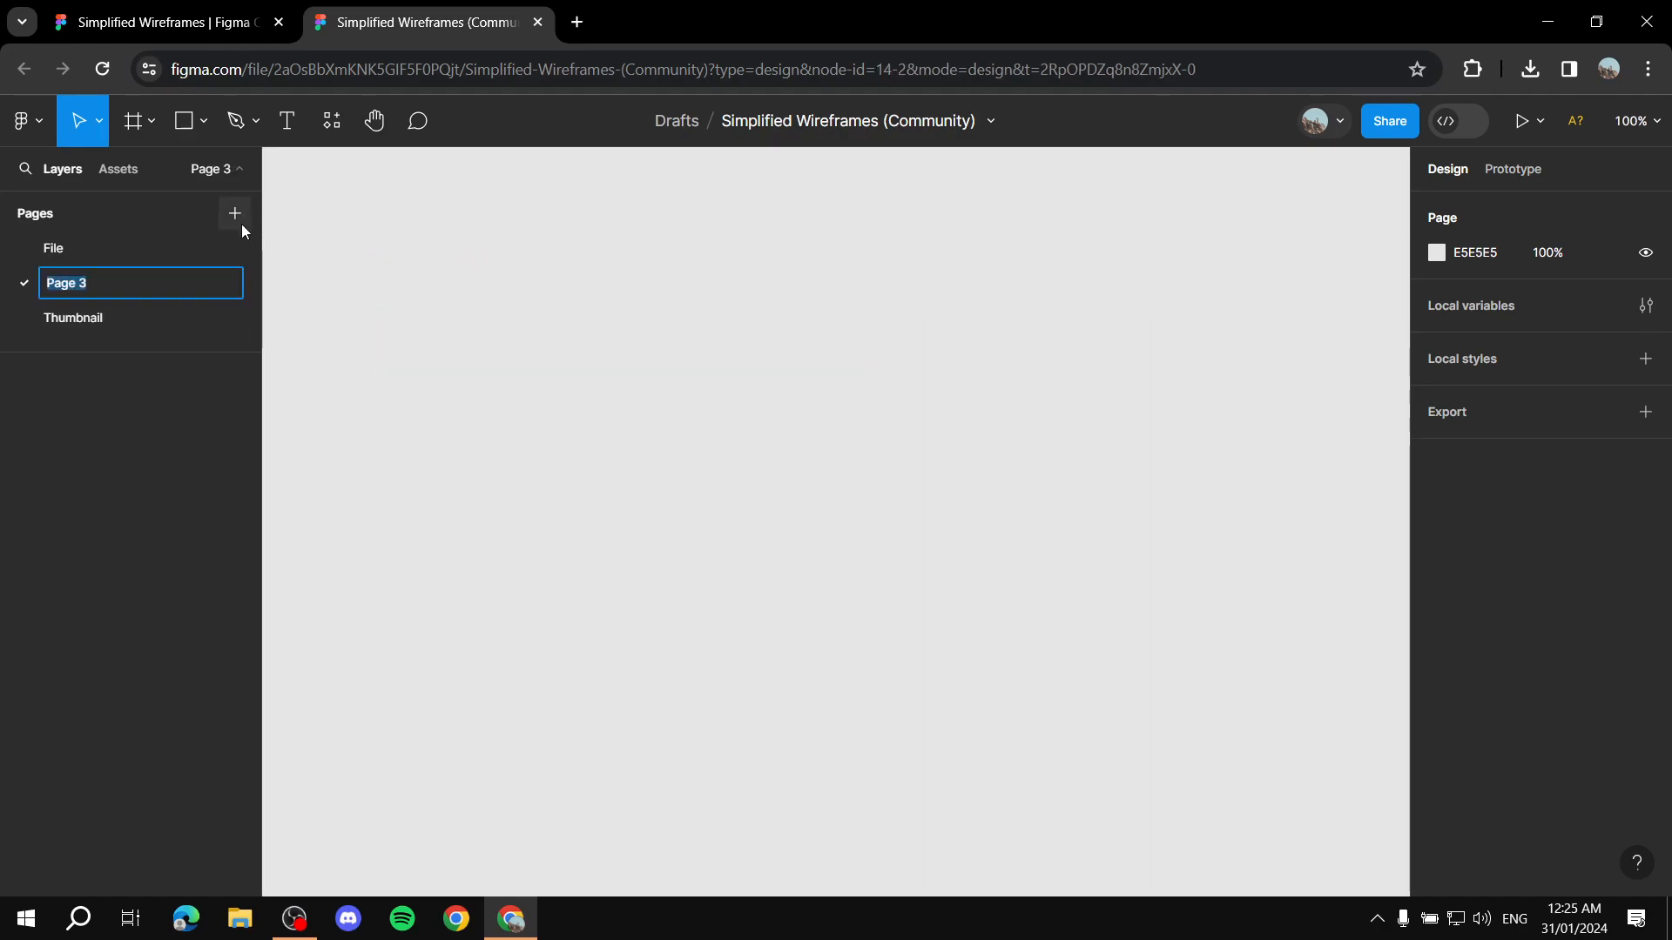
{"action": "type", "text": "Wireframe test"}
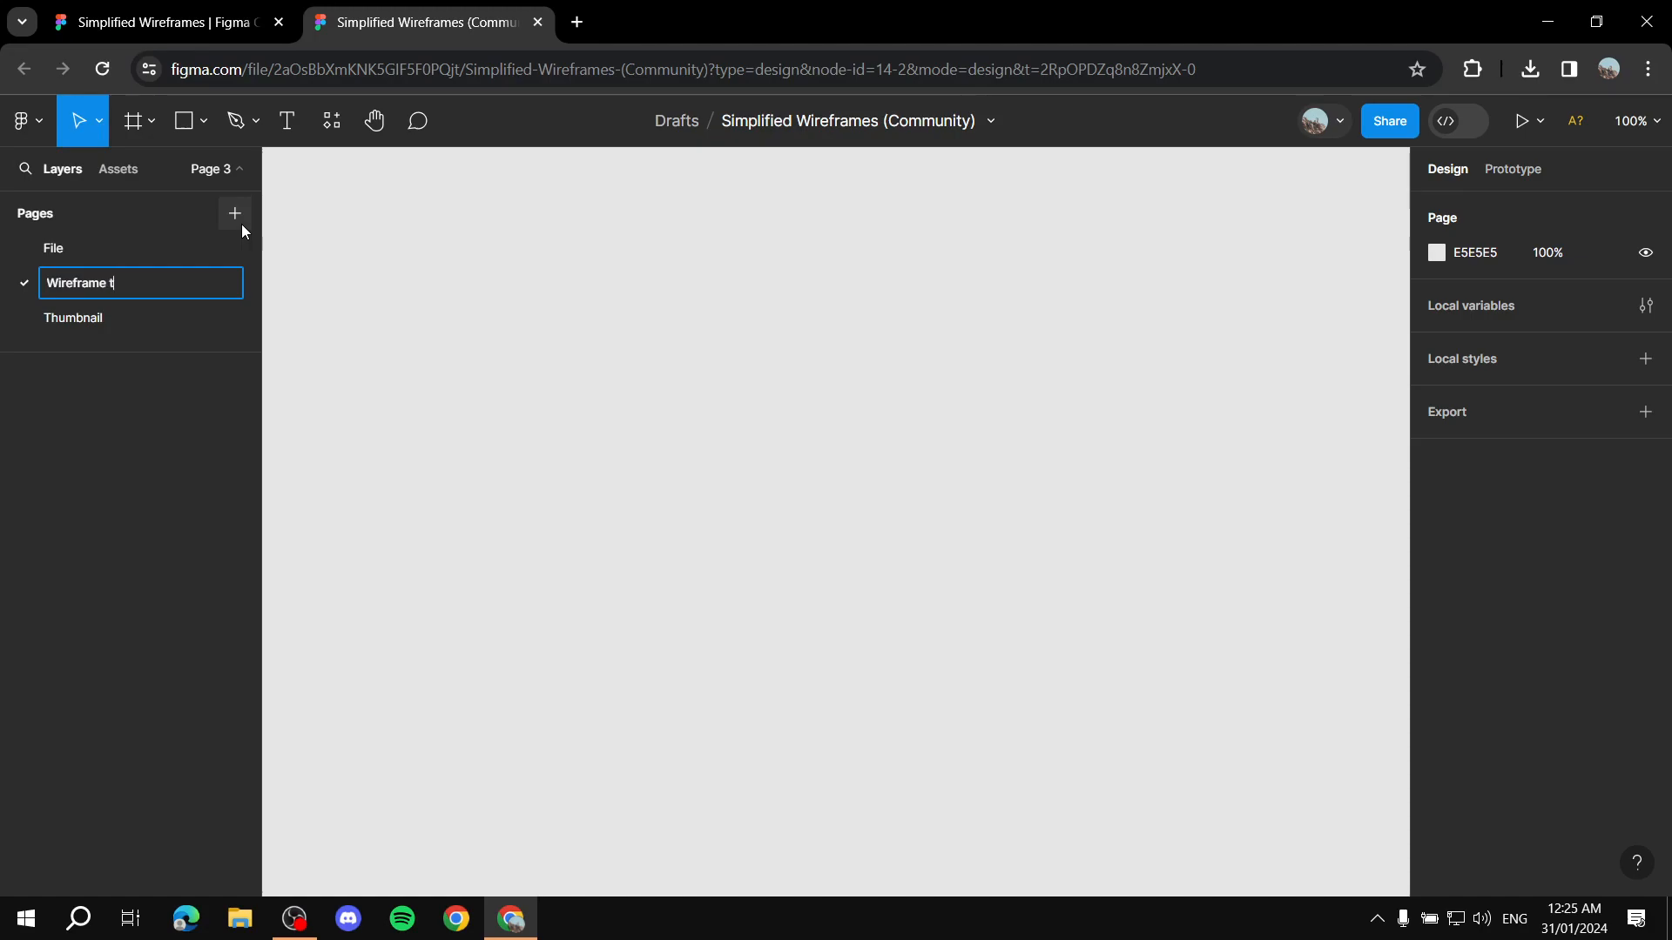
{"action": "key", "text": "Return"}
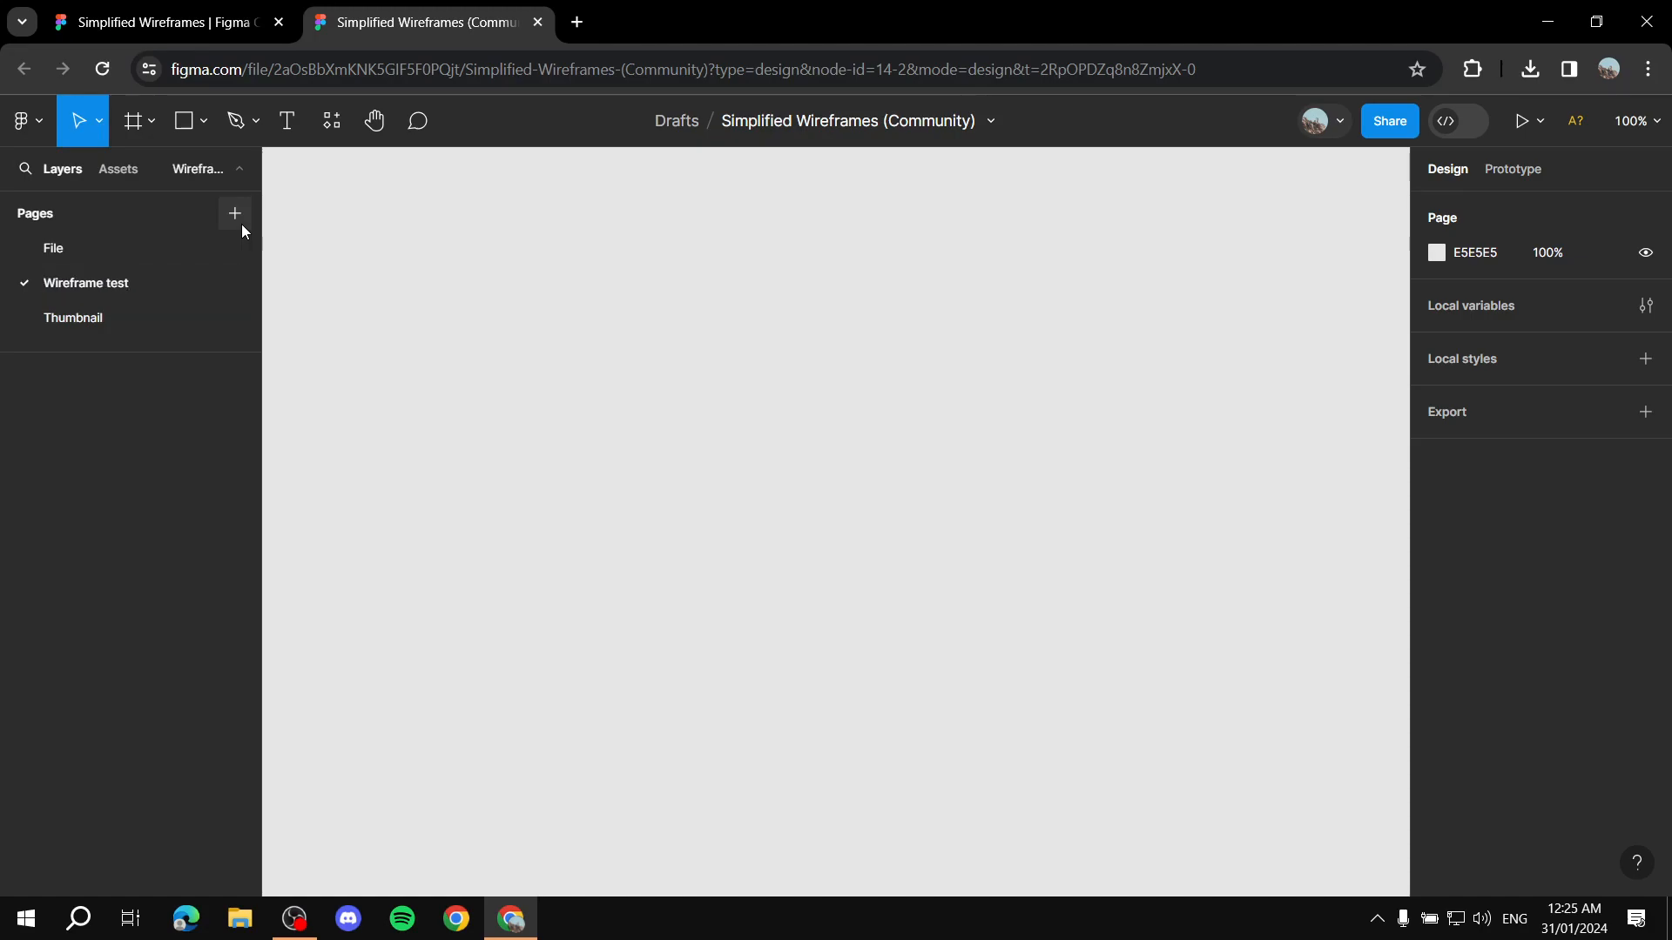
{"action": "left_click", "coordinate": [96, 248]}
{"action": "left_click", "coordinate": [119, 290]}
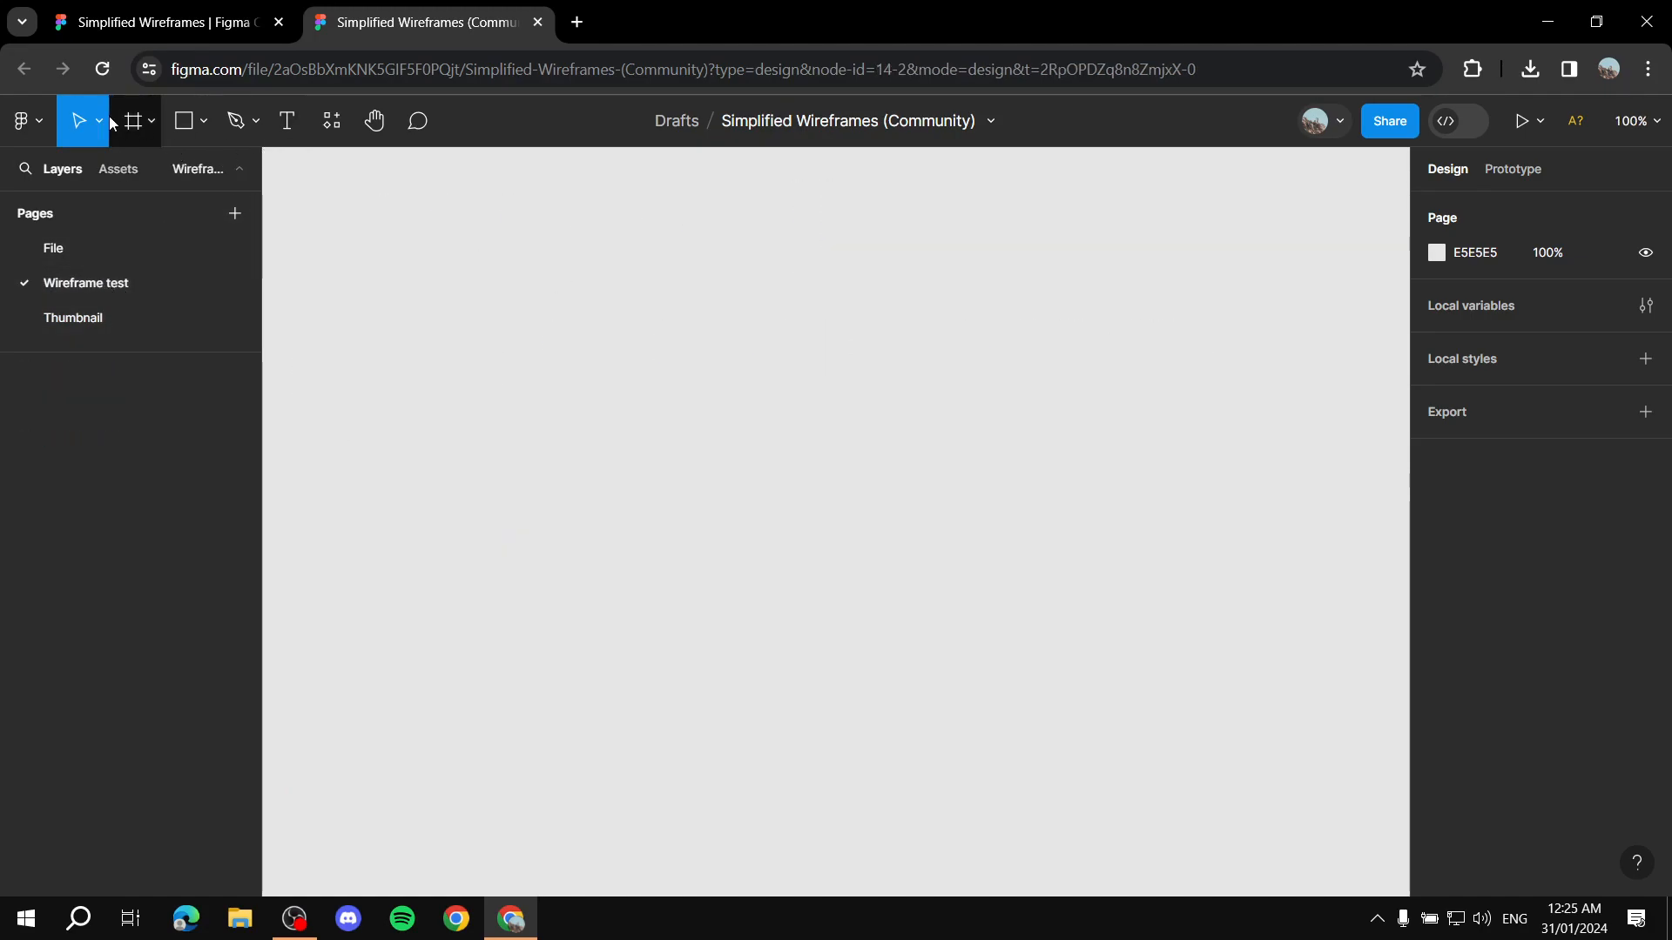
Place an iPhone 14 & 15 Pro Max preset frame on the Wireframe test page
{"action": "left_click", "coordinate": [139, 122]}
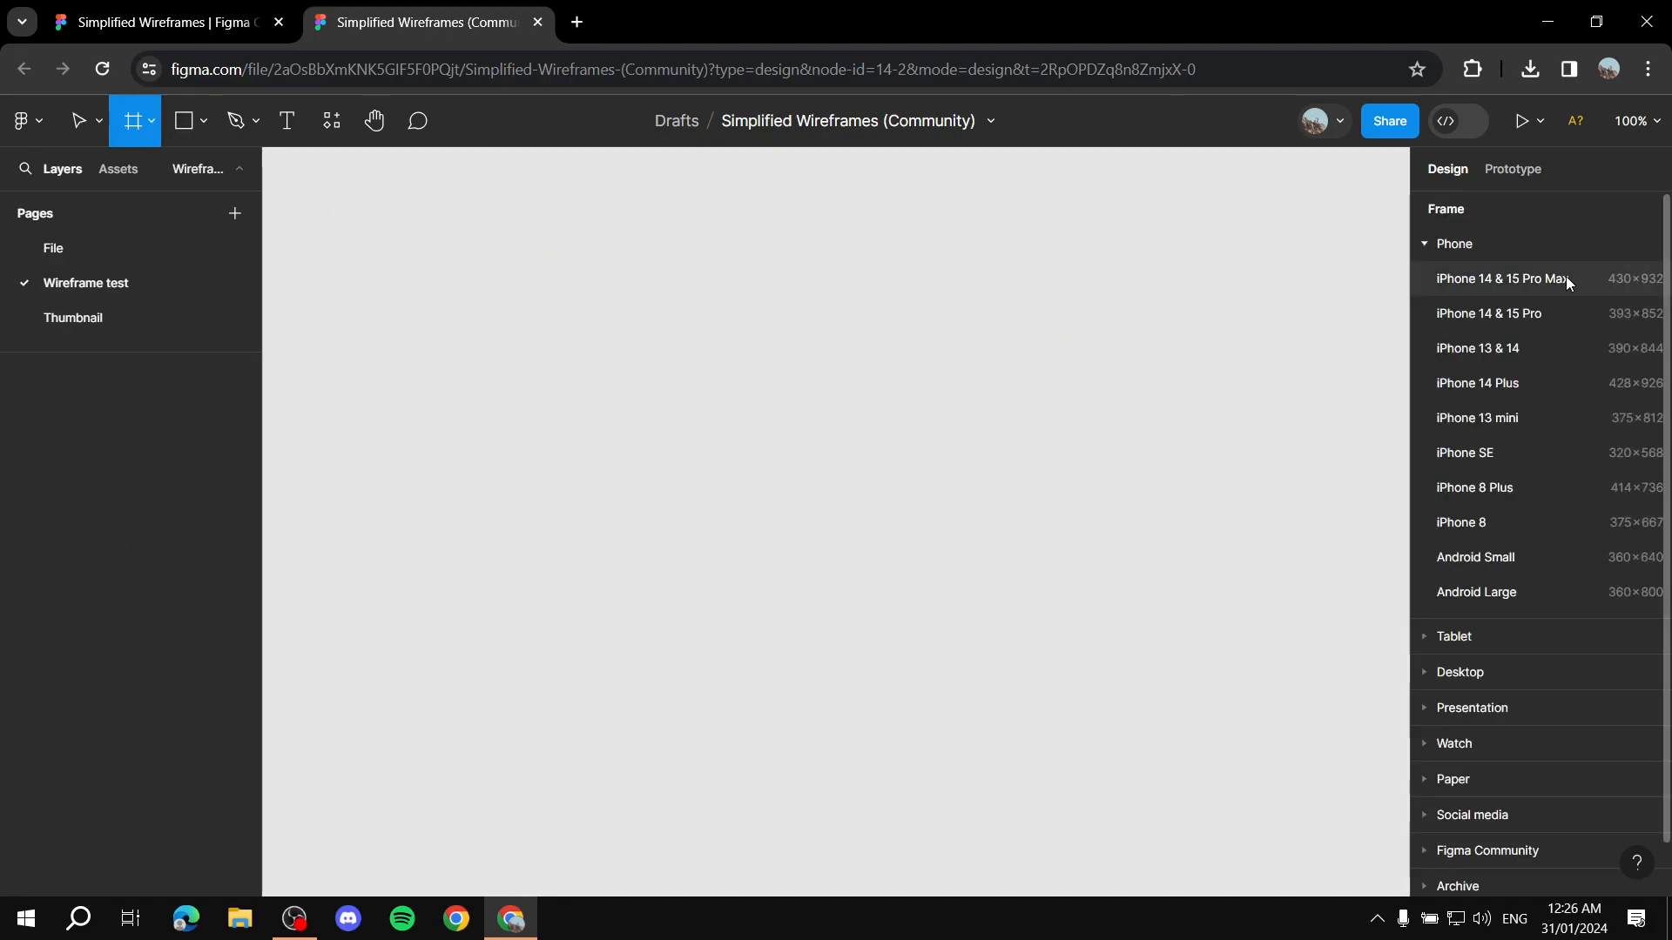
{"action": "left_click", "coordinate": [1568, 283]}
{"action": "left_click", "coordinate": [1108, 415]}
{"action": "left_click", "coordinate": [856, 330]}
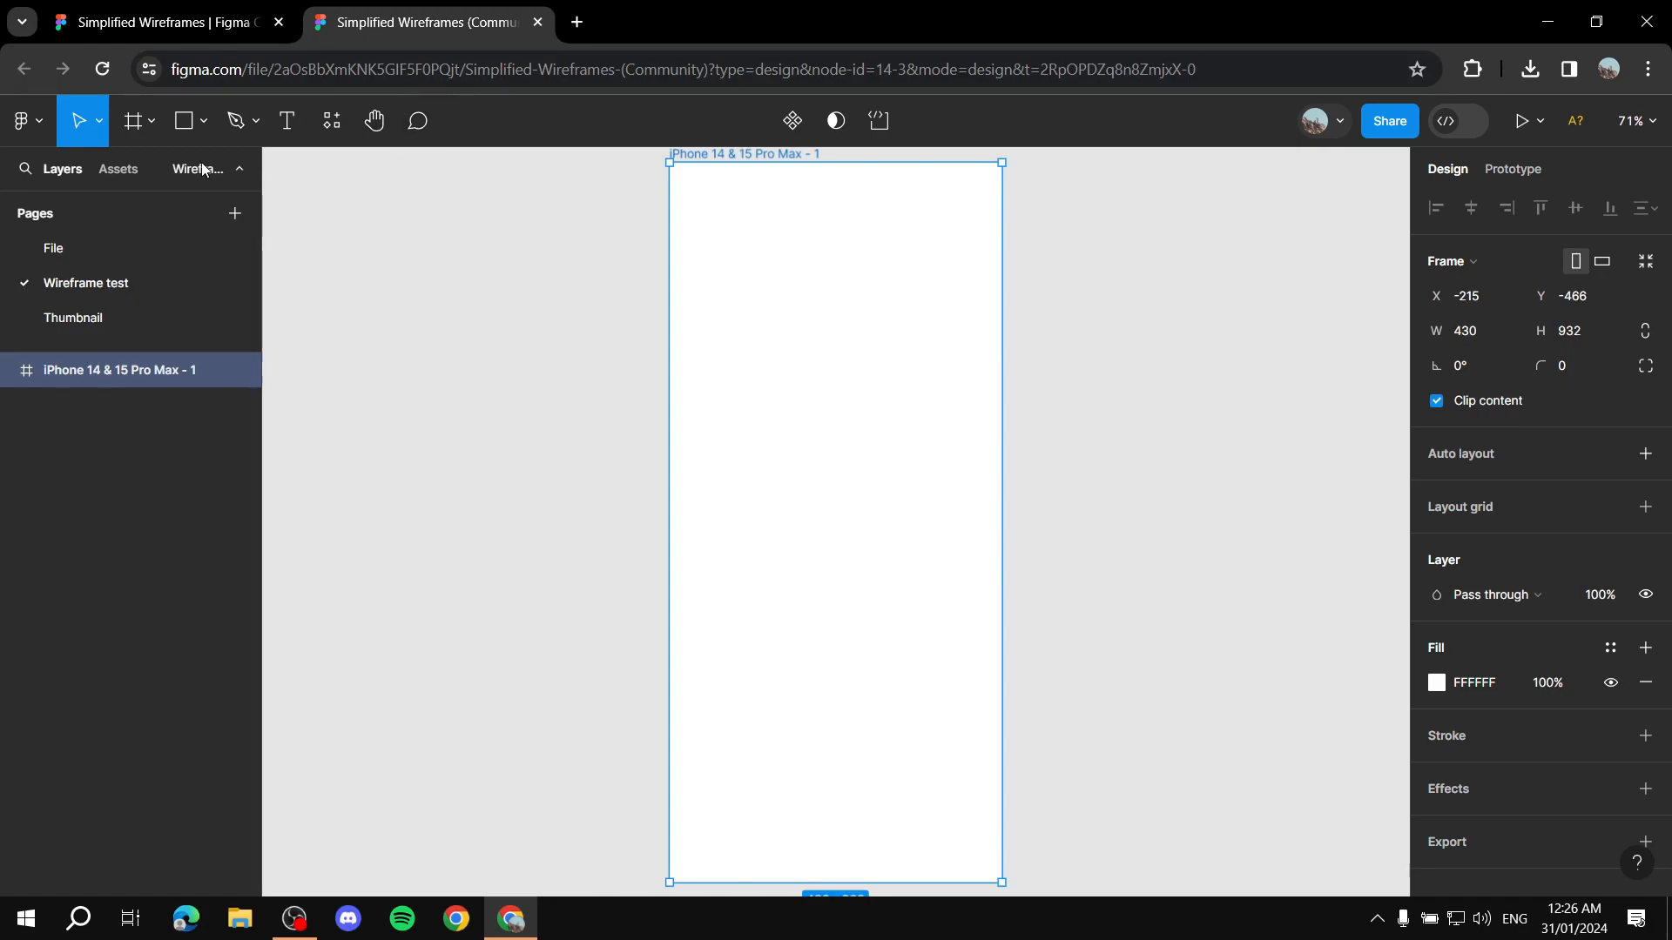
Add a black inside stroke to the iPhone frame and set its thickness to 5
{"action": "left_click", "coordinate": [1507, 736]}
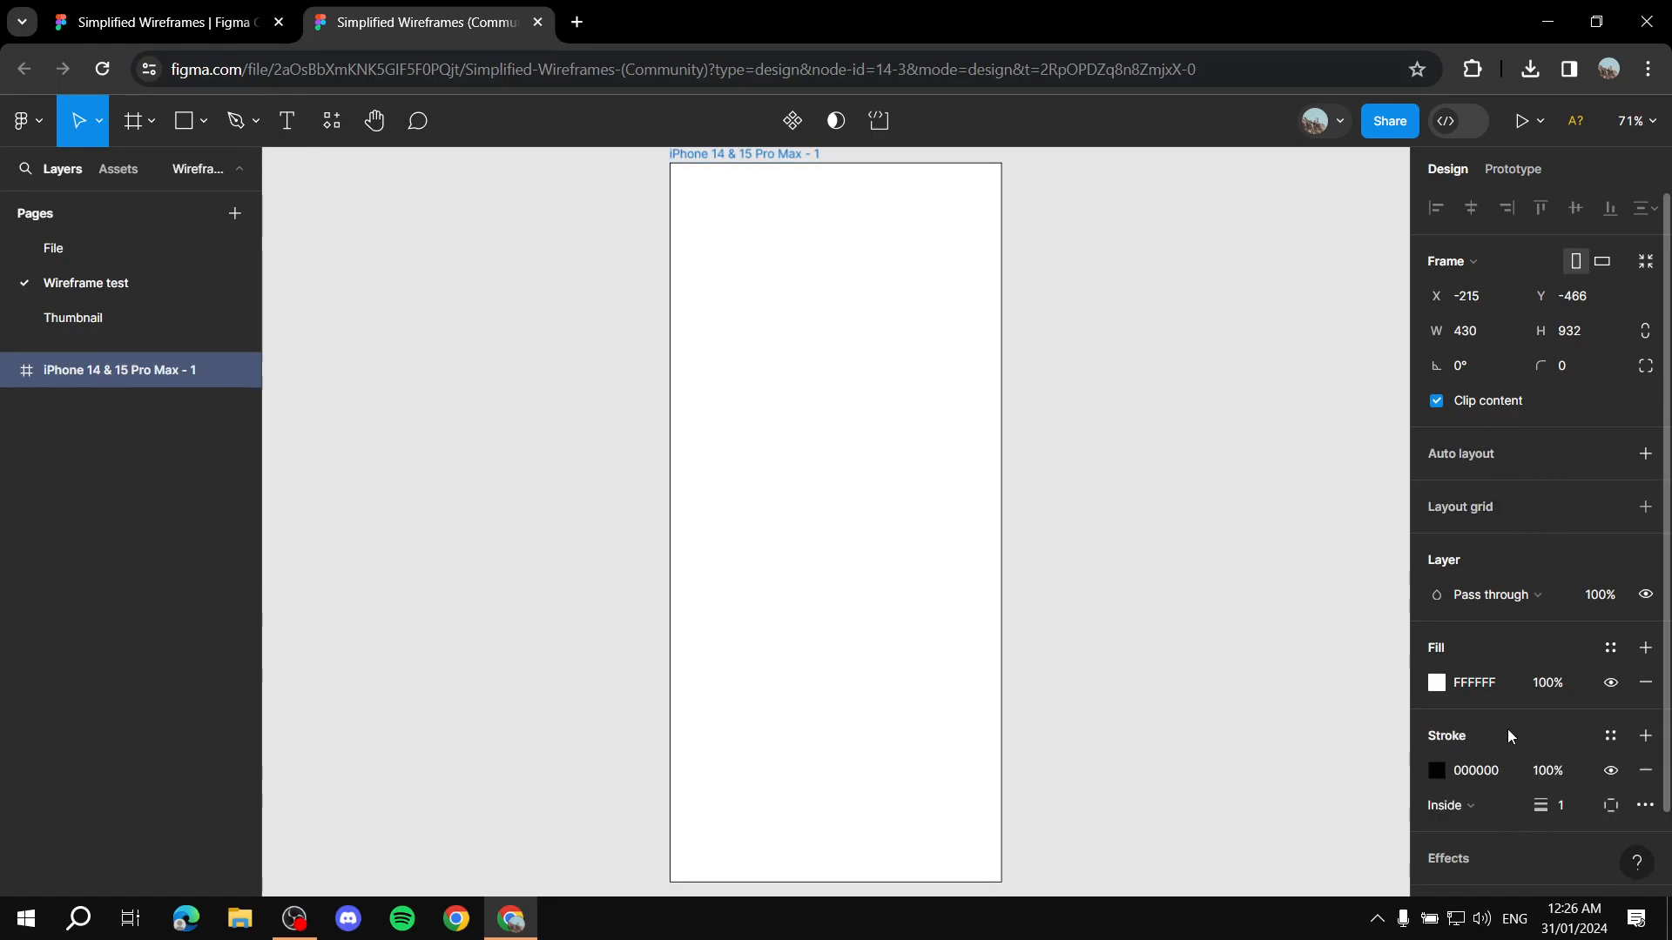
{"action": "left_click", "coordinate": [1565, 805]}
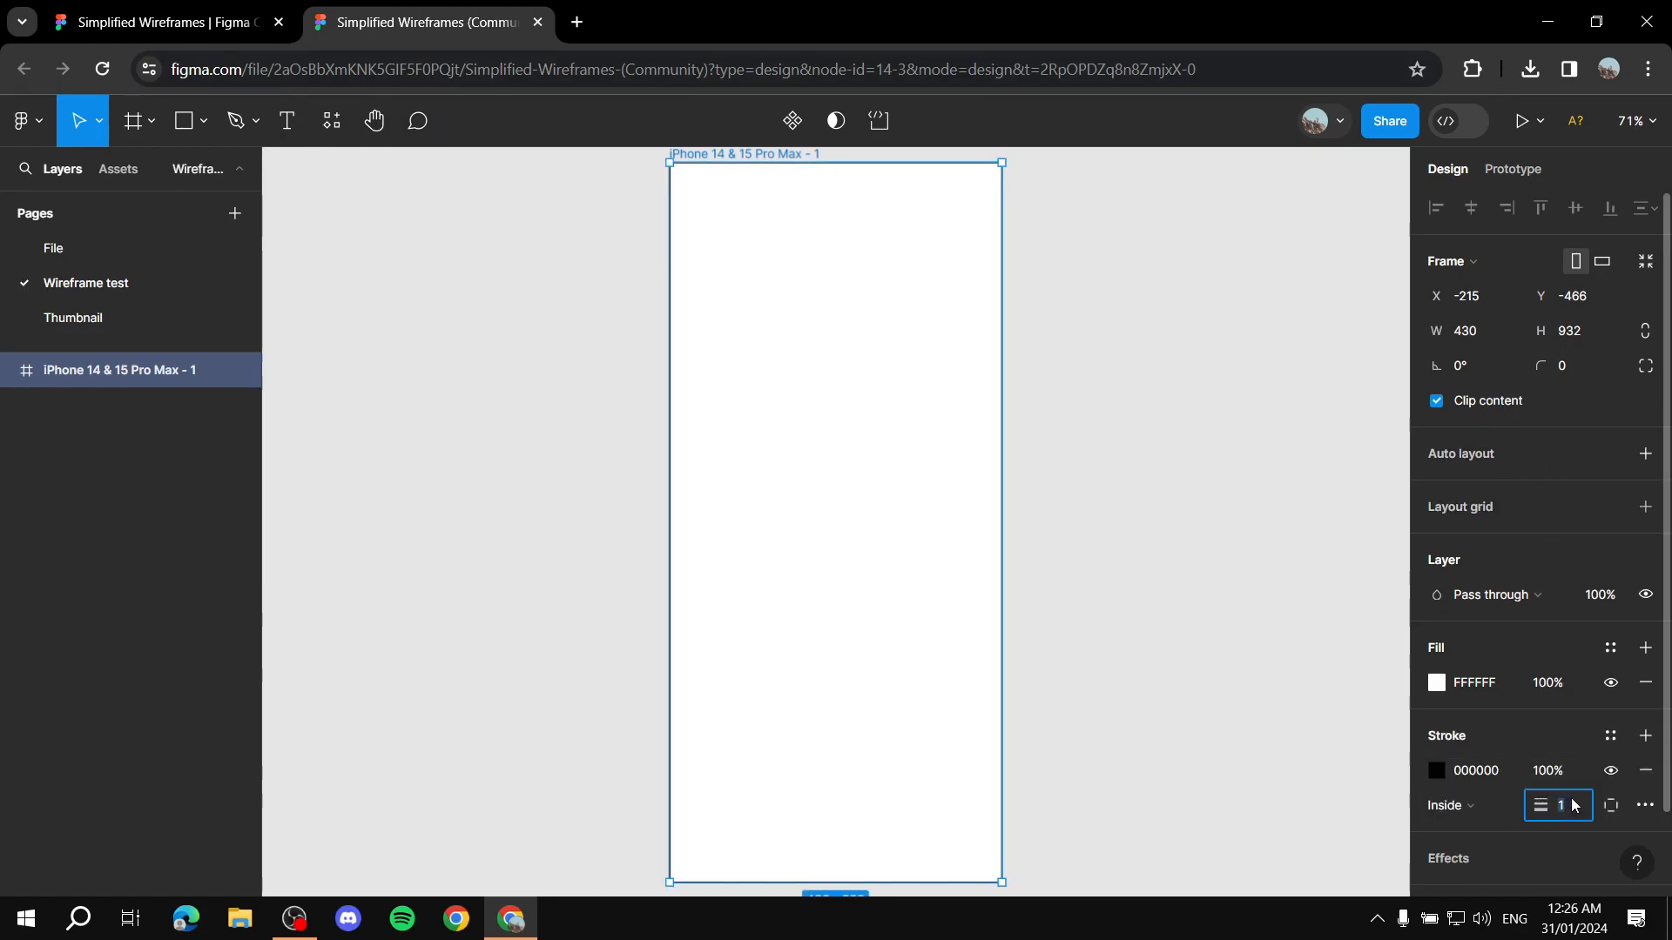
{"action": "type", "text": "5"}
{"action": "left_click", "coordinate": [1205, 642]}
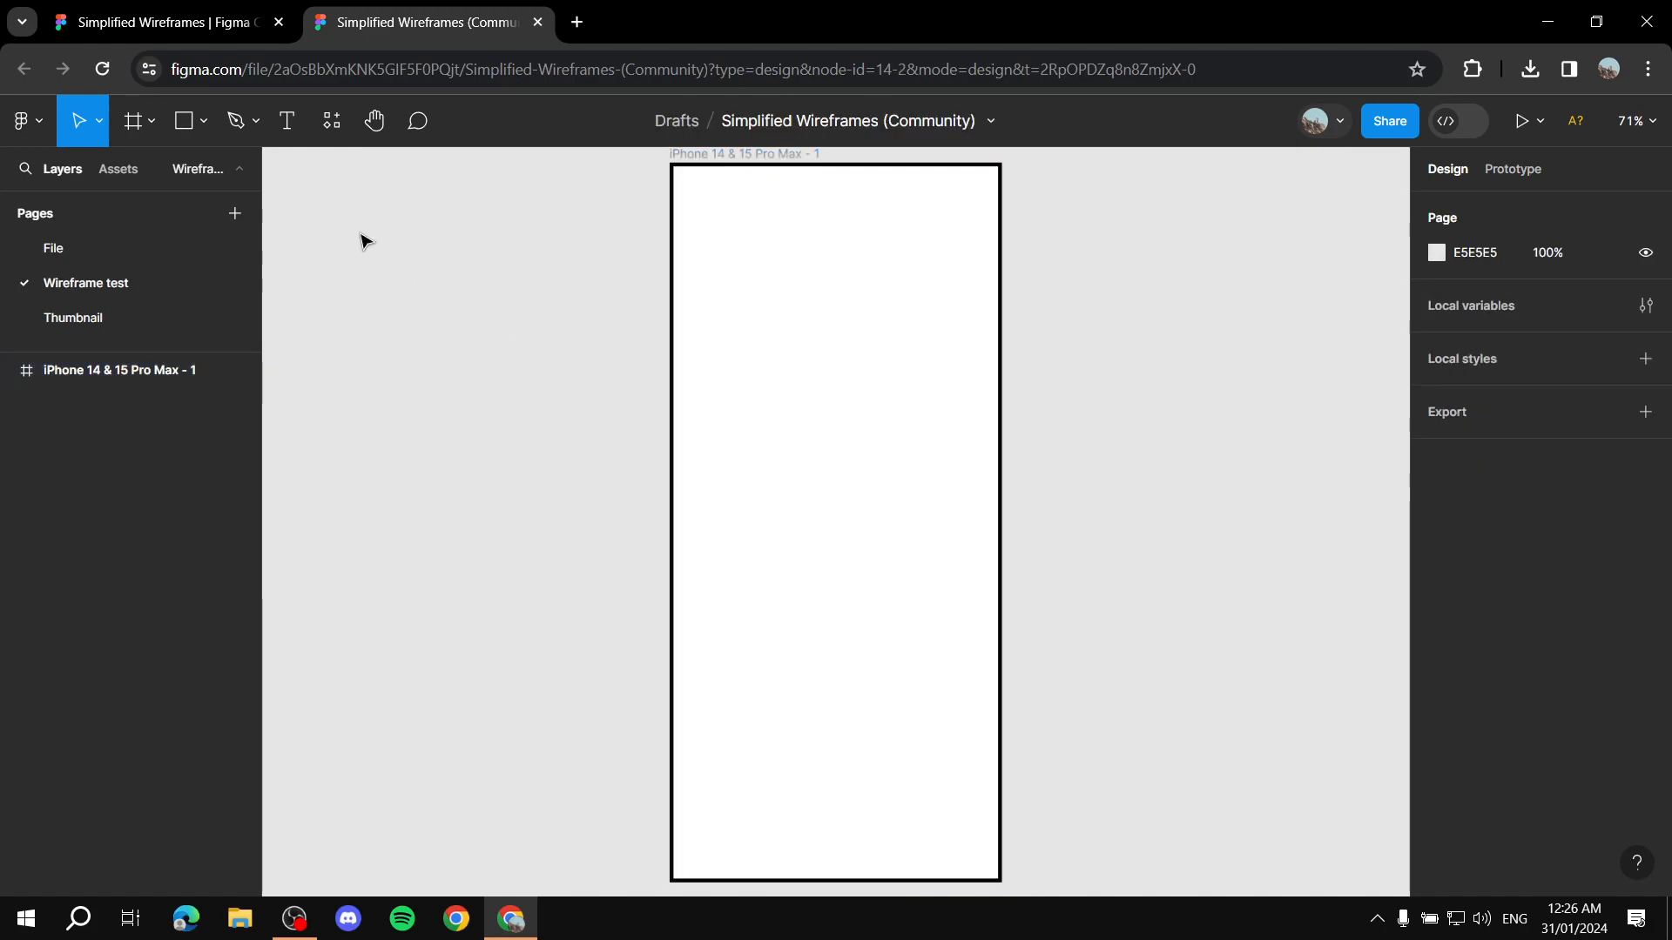
Look through the flow components and wireframe layouts on the kit's File page
{"action": "left_click", "coordinate": [106, 249]}
{"action": "scroll", "coordinate": [888, 601], "scroll_direction": "down", "scroll_amount": 3}
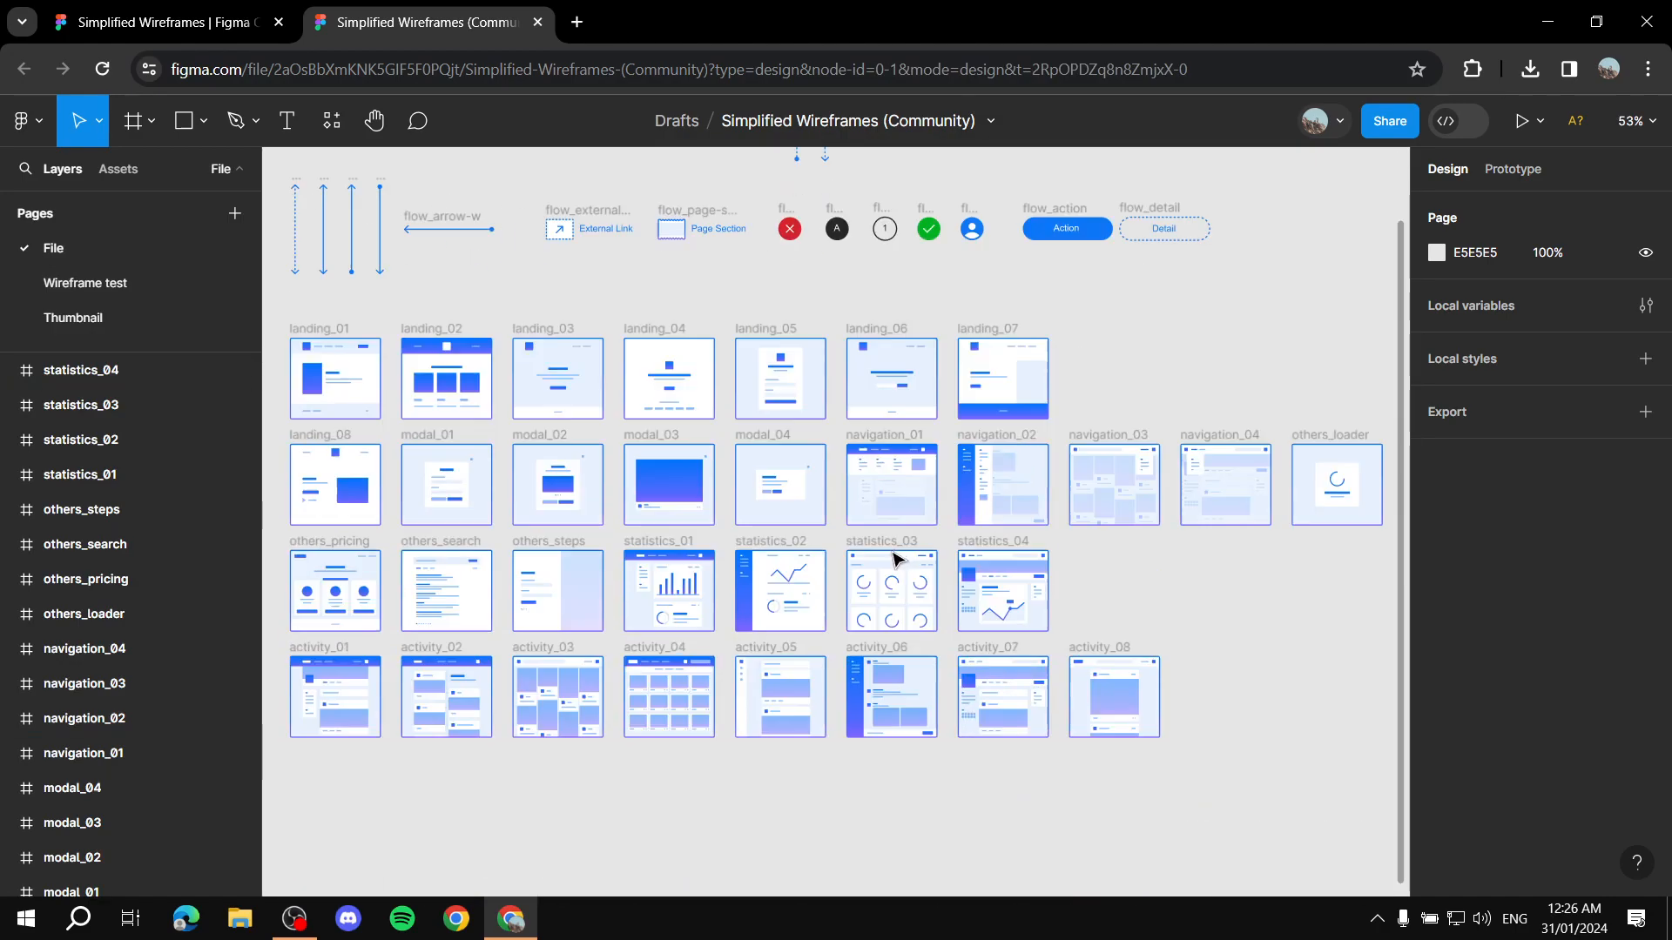
{"action": "scroll", "coordinate": [854, 523], "scroll_direction": "up", "scroll_amount": 5}
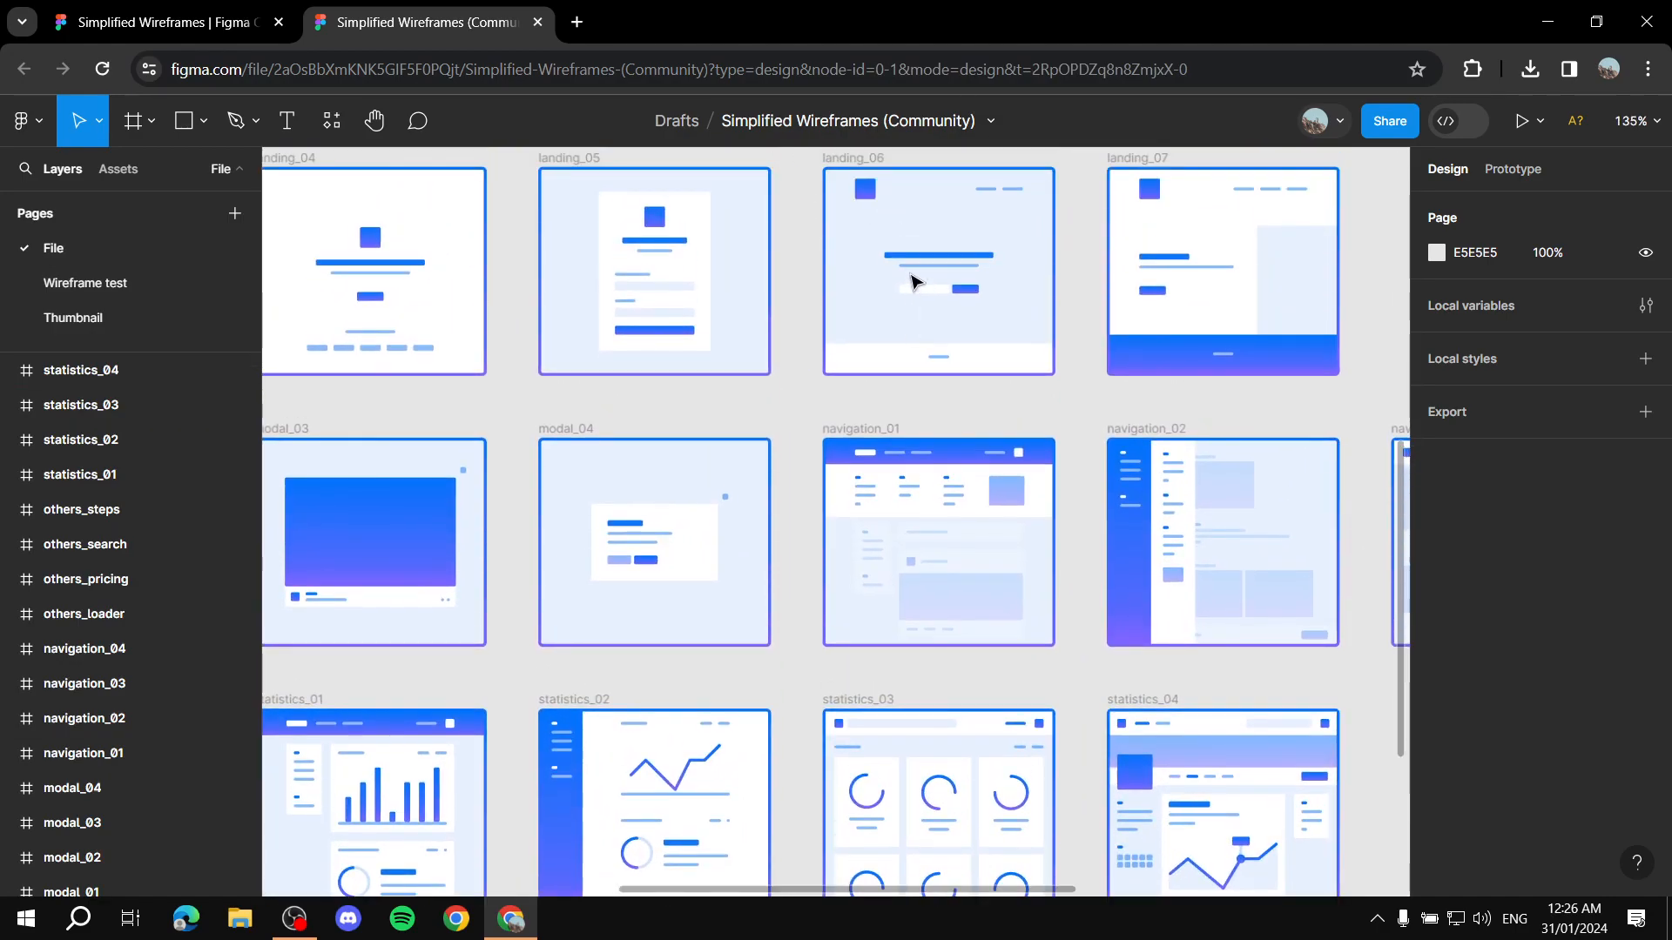
{"action": "scroll", "coordinate": [914, 272], "scroll_direction": "up", "scroll_amount": 2}
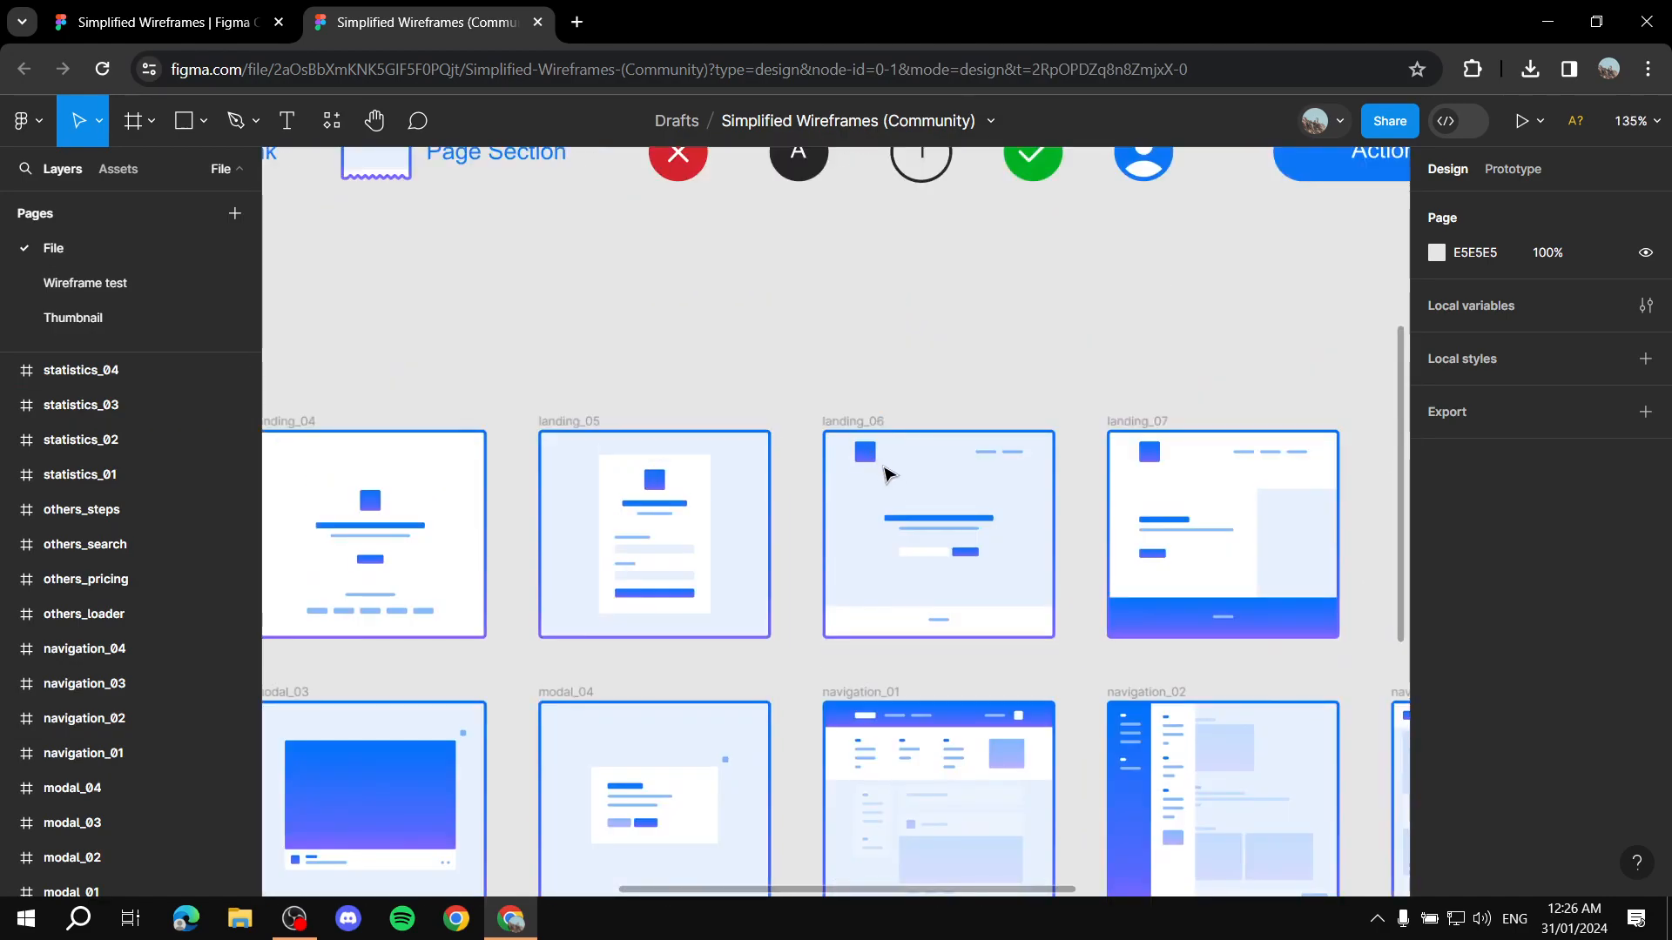
{"action": "scroll", "coordinate": [919, 474], "scroll_direction": "up", "scroll_amount": 3}
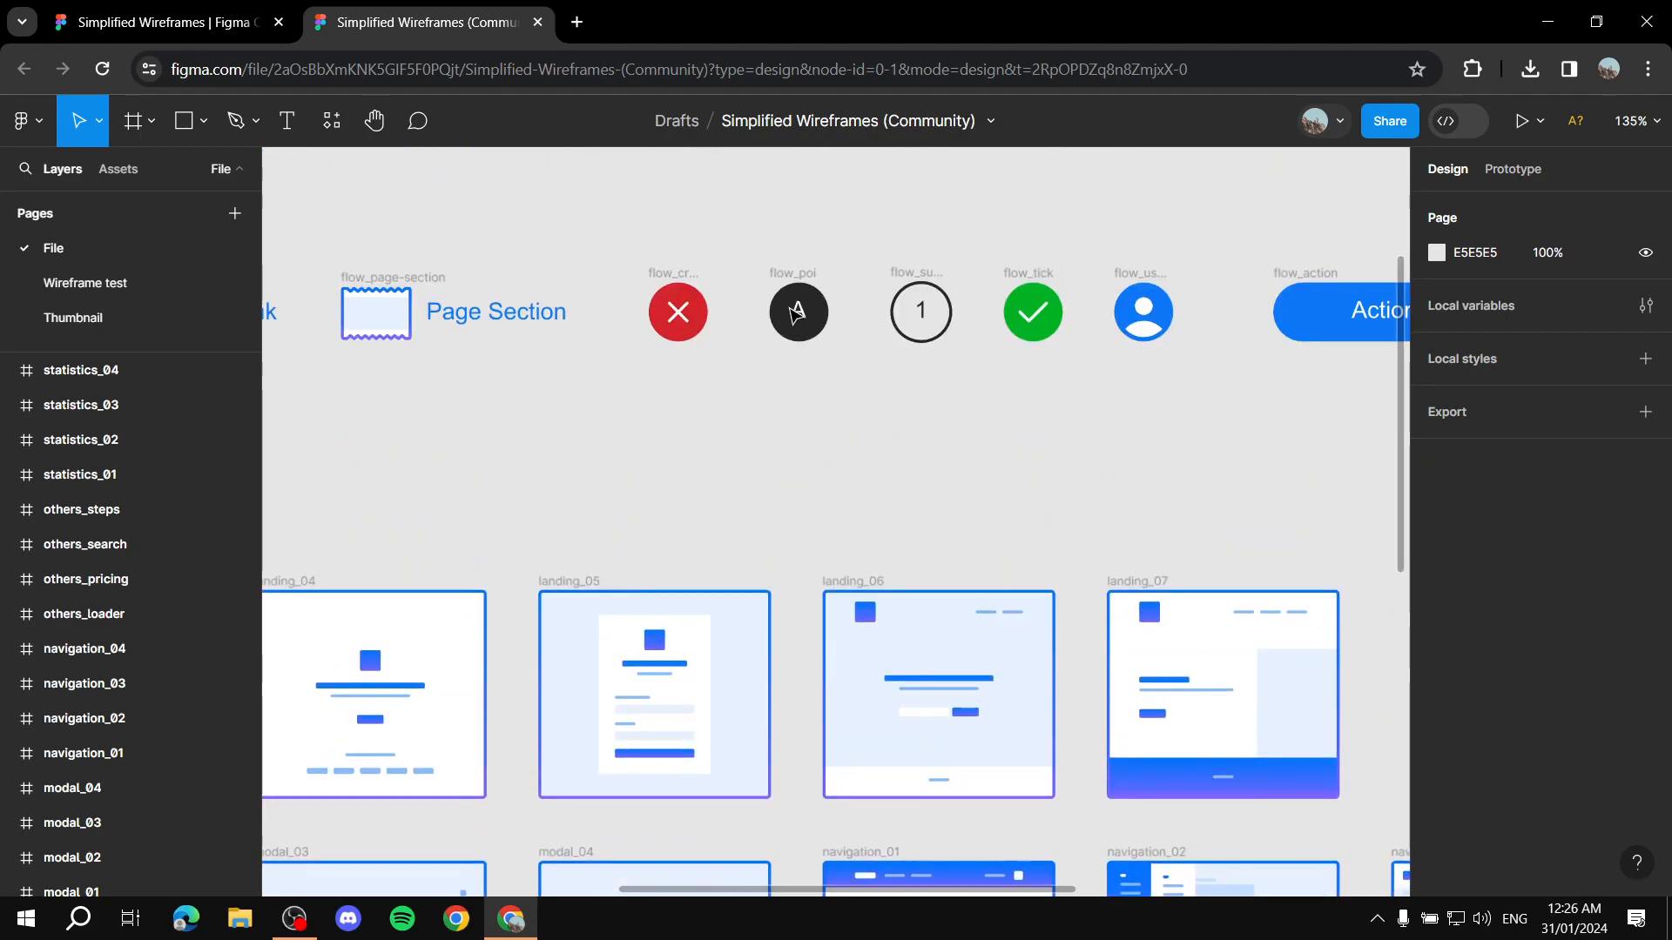
{"action": "scroll", "coordinate": [470, 326], "scroll_direction": "down", "scroll_amount": 3}
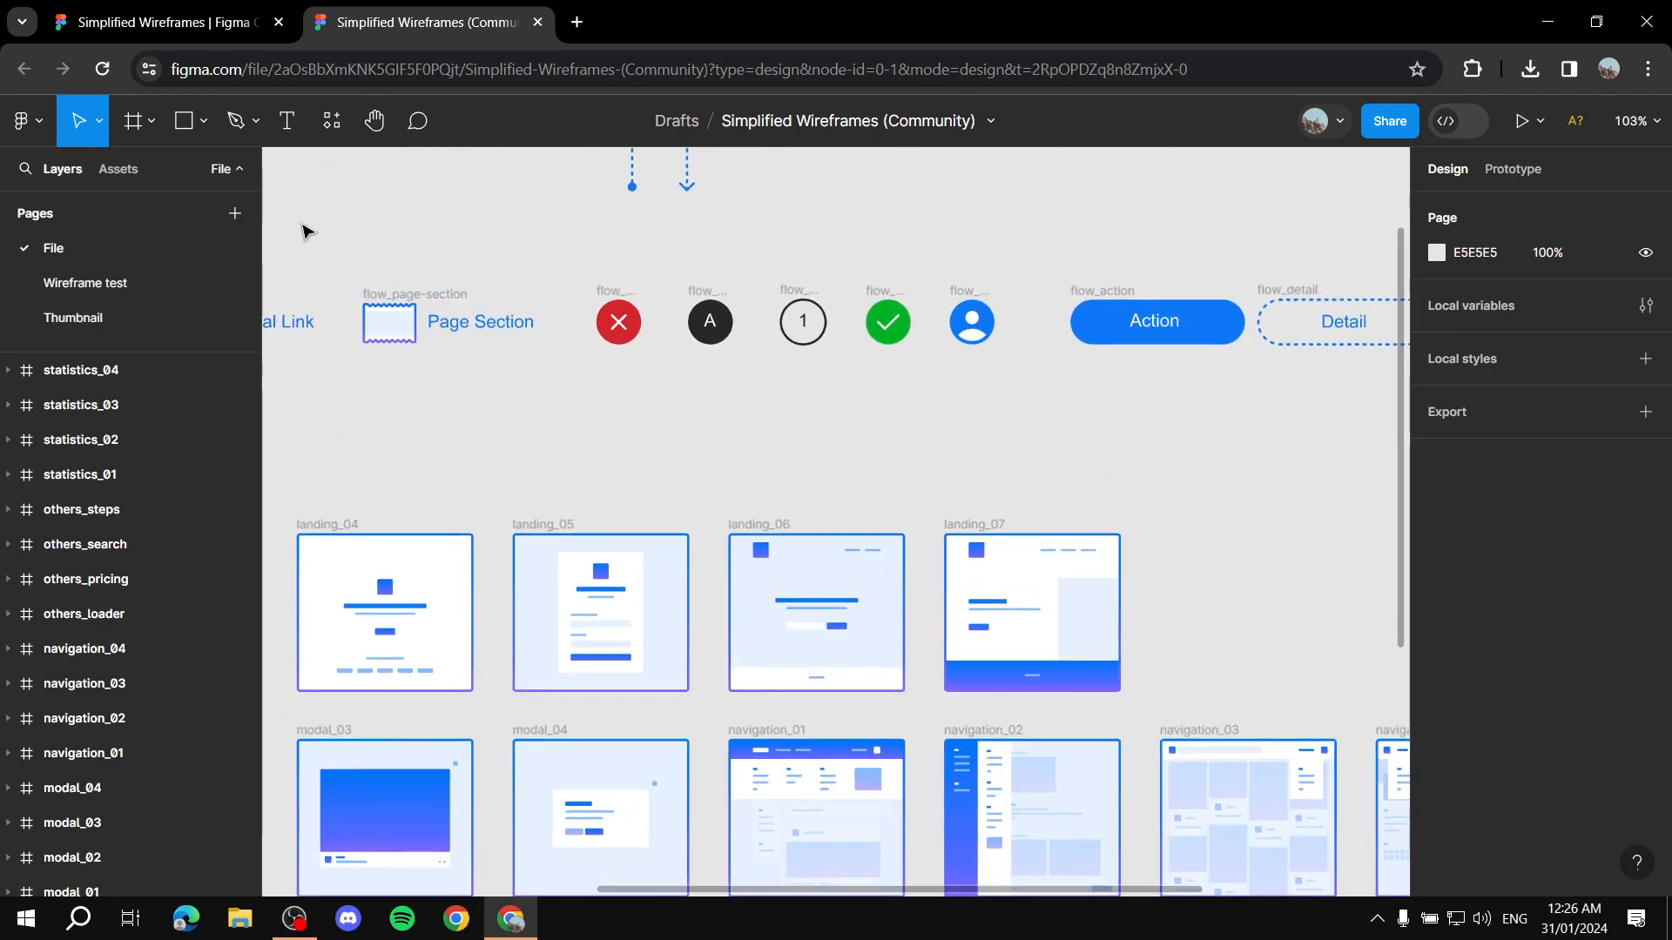
{"action": "left_click", "coordinate": [709, 322]}
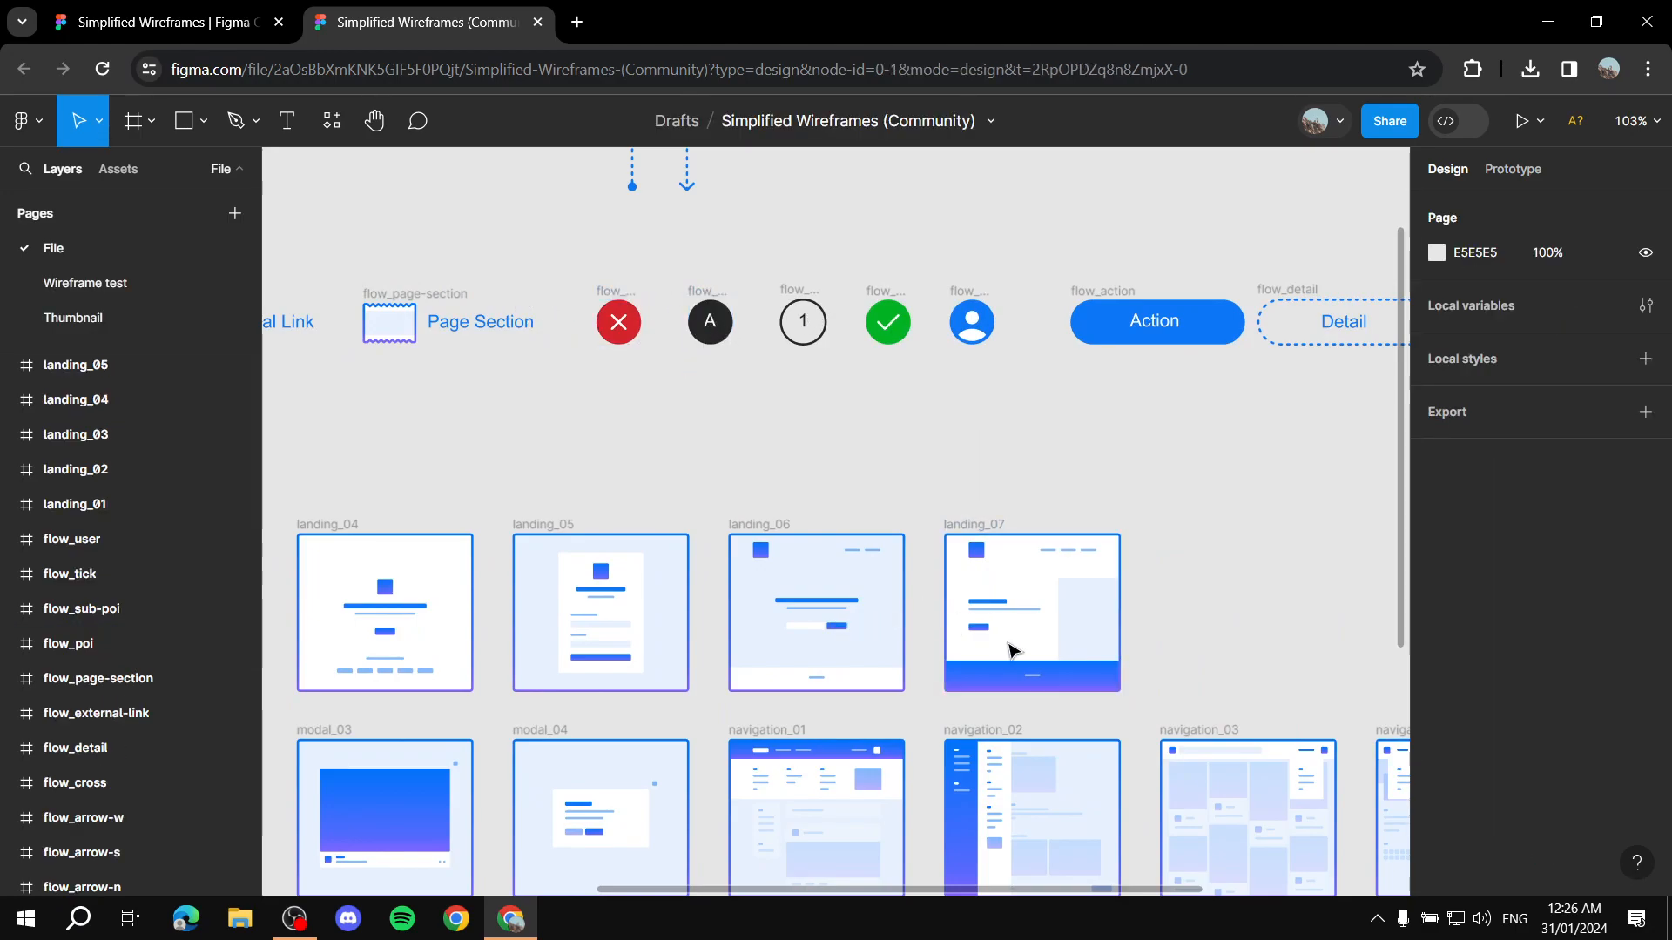
{"action": "scroll", "coordinate": [324, 287], "scroll_direction": "left", "scroll_amount": 2}
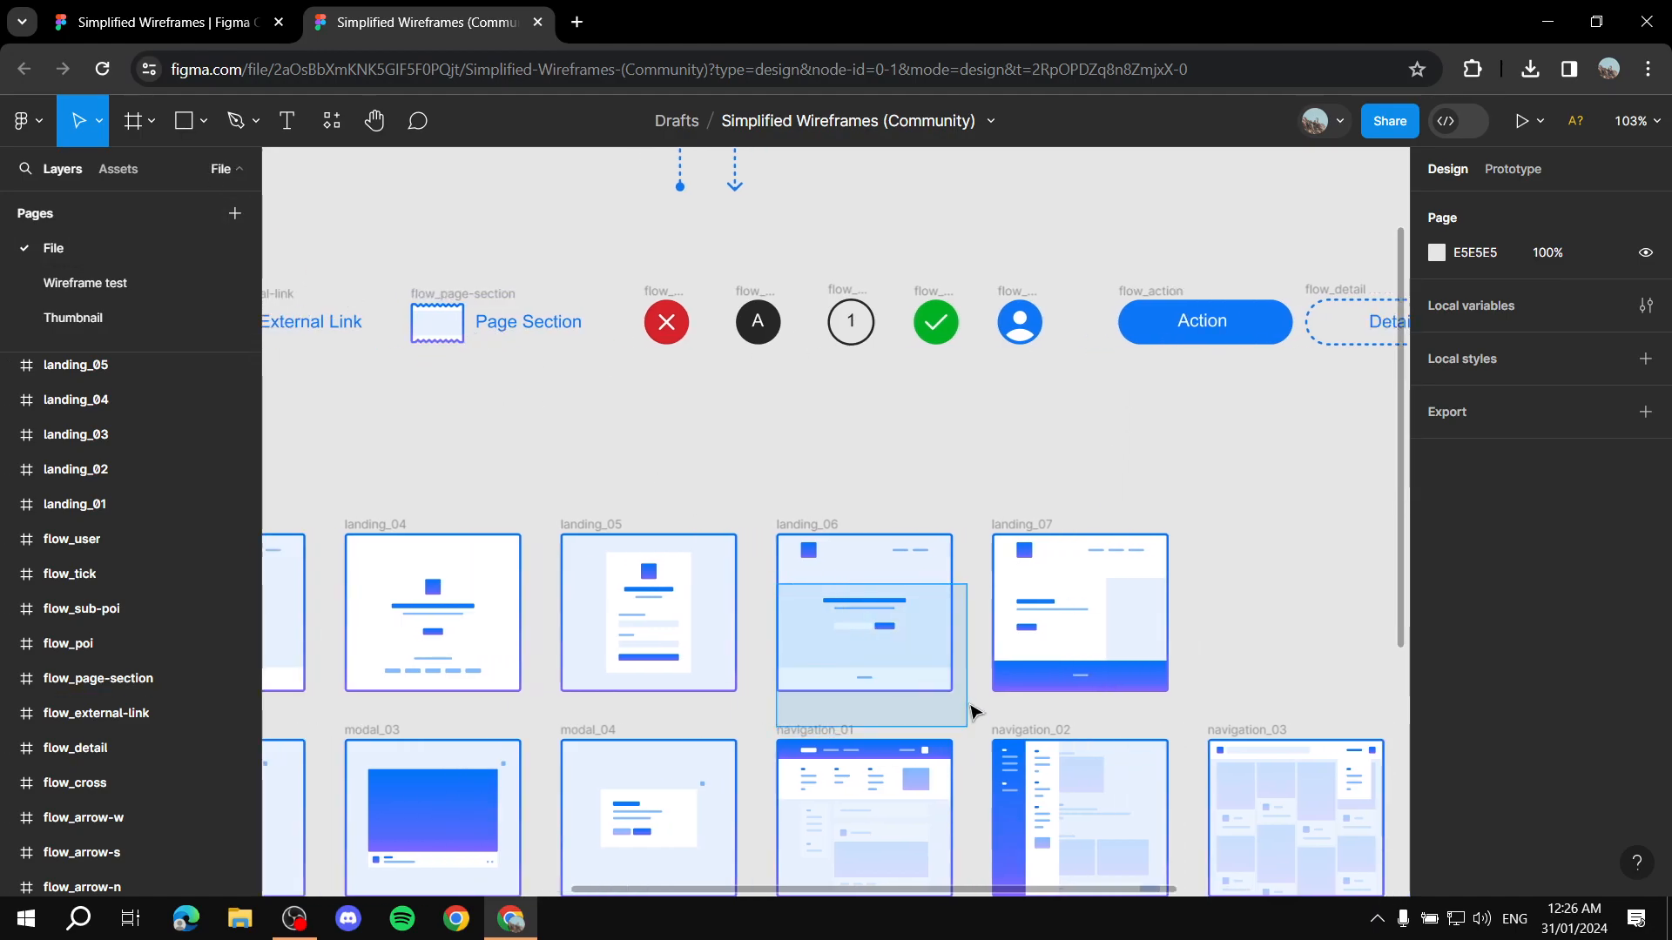
{"action": "scroll", "coordinate": [788, 403], "scroll_direction": "left", "scroll_amount": 5}
{"action": "scroll", "coordinate": [788, 404], "scroll_direction": "right", "scroll_amount": 5}
{"action": "right_click", "coordinate": [784, 401]}
{"action": "left_click", "coordinate": [661, 406]}
{"action": "scroll", "coordinate": [611, 341], "scroll_direction": "down", "scroll_amount": 3}
{"action": "scroll", "coordinate": [609, 341], "scroll_direction": "down", "scroll_amount": 2}
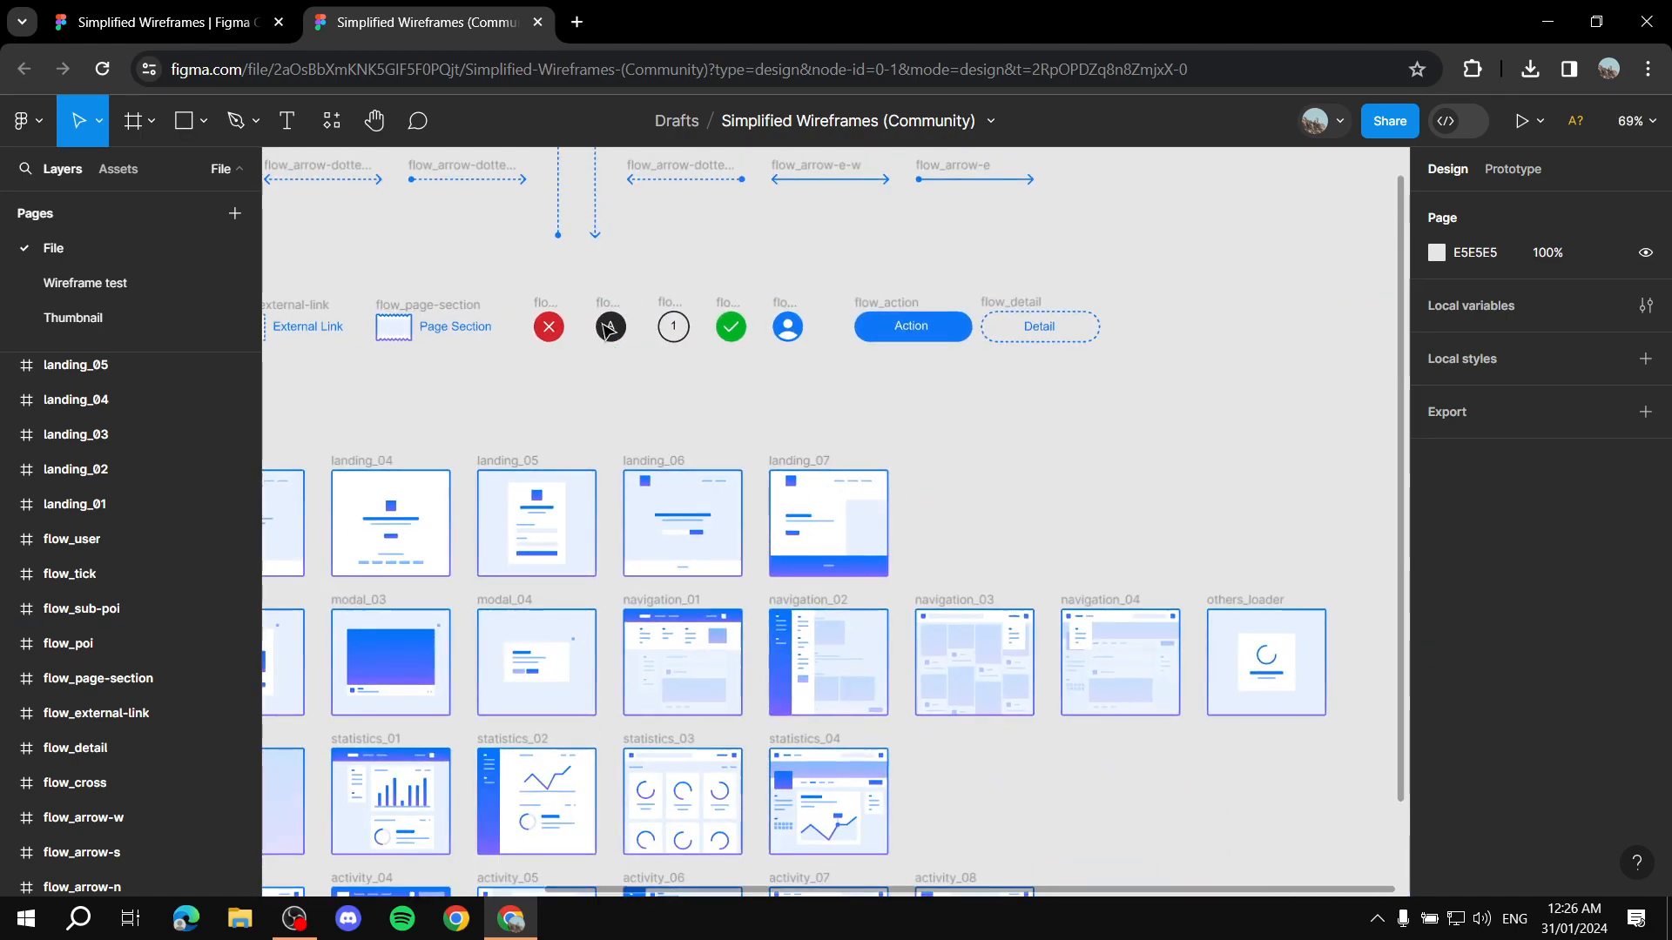
Copy the black "A" circle component (flow_poi) from the File page into the iPhone frame on the Wireframe test page
{"action": "left_click", "coordinate": [609, 323]}
{"action": "key", "text": "Escape"}
{"action": "left_click", "coordinate": [602, 310]}
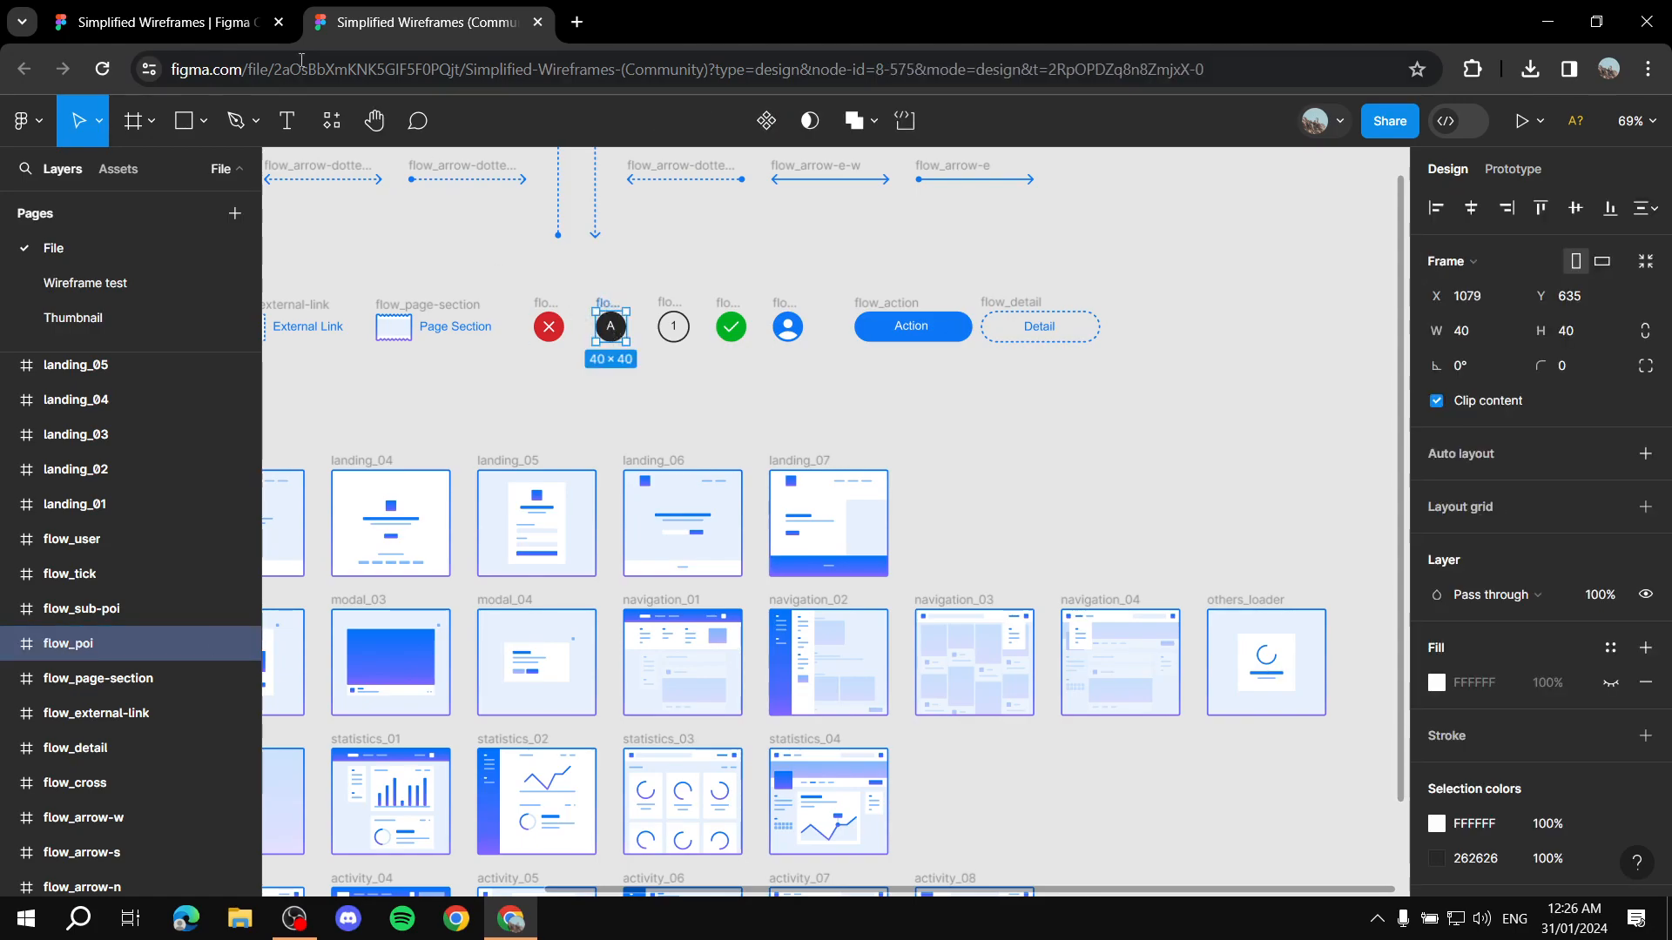
{"action": "left_click", "coordinate": [86, 283]}
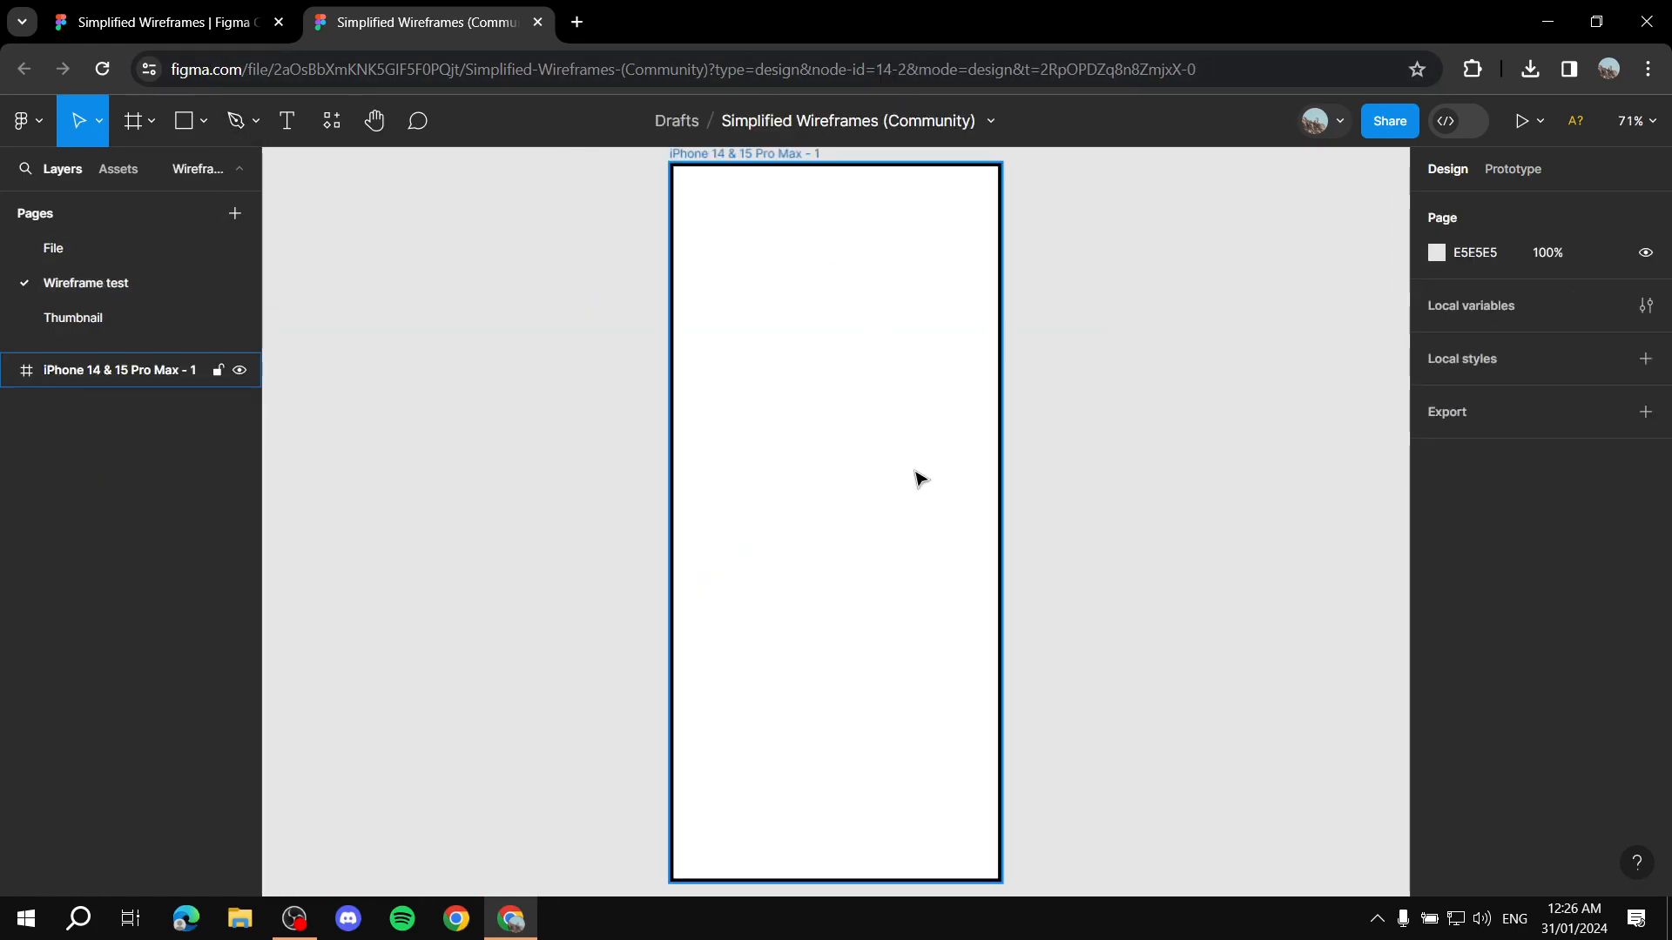
{"action": "left_click", "coordinate": [753, 243]}
{"action": "key", "text": "ctrl+v"}
{"action": "left_click_drag", "start_coordinate": [839, 523], "coordinate": [733, 227]}
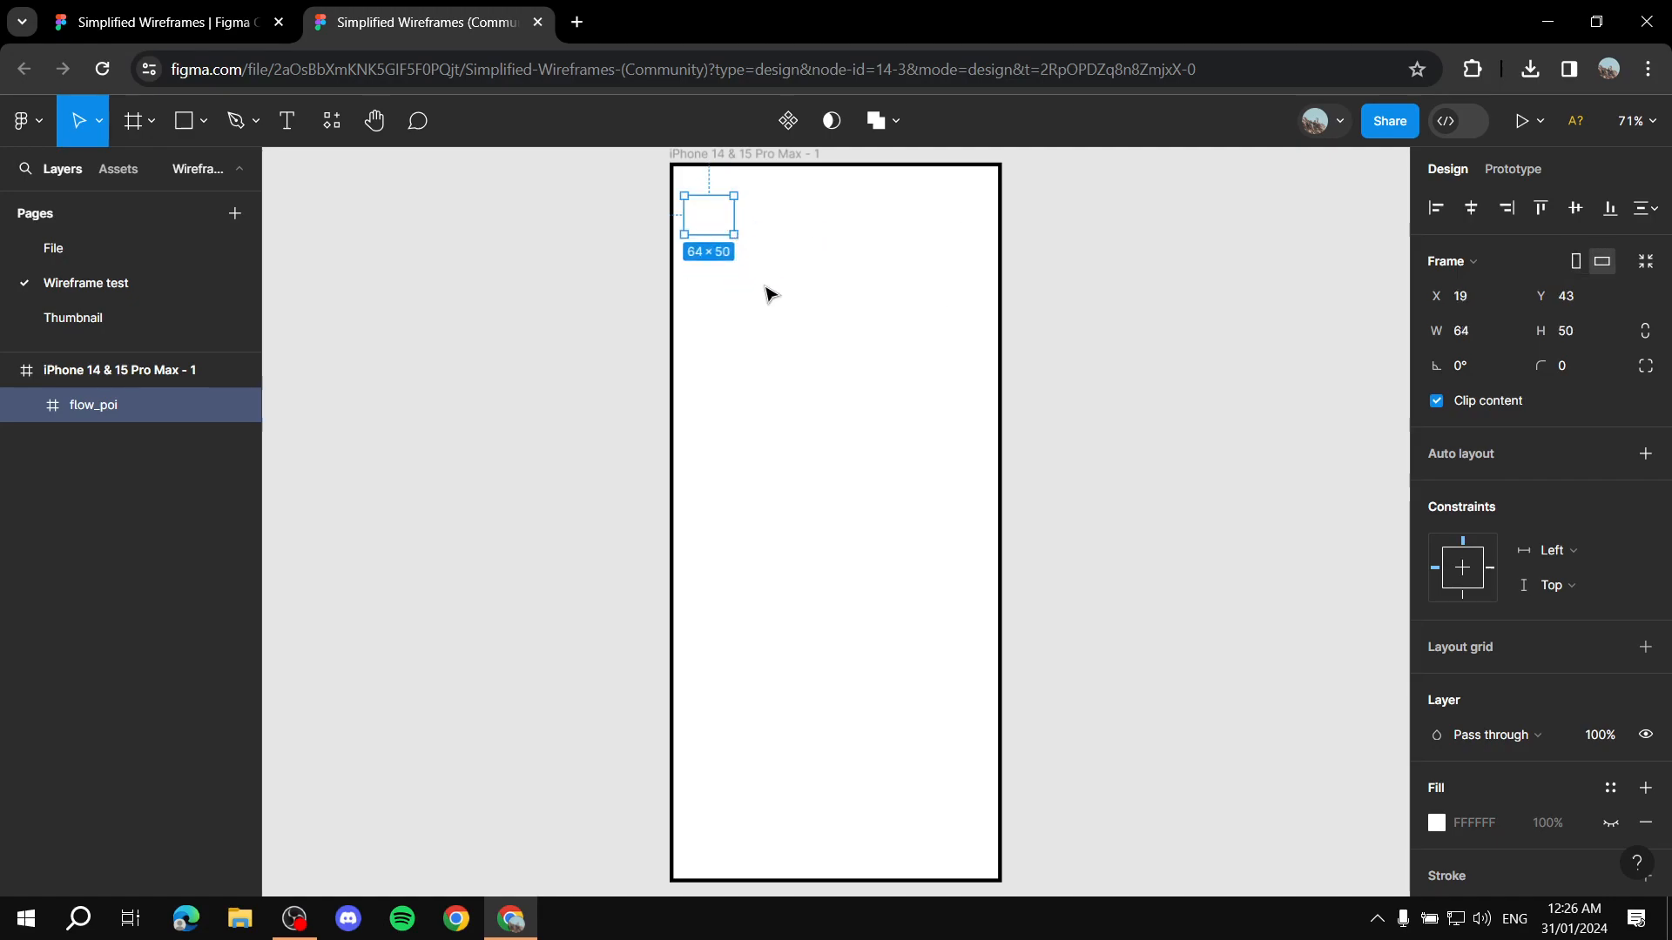
{"action": "key", "text": "ctrl+z"}
{"action": "key", "text": "ctrl+z"}
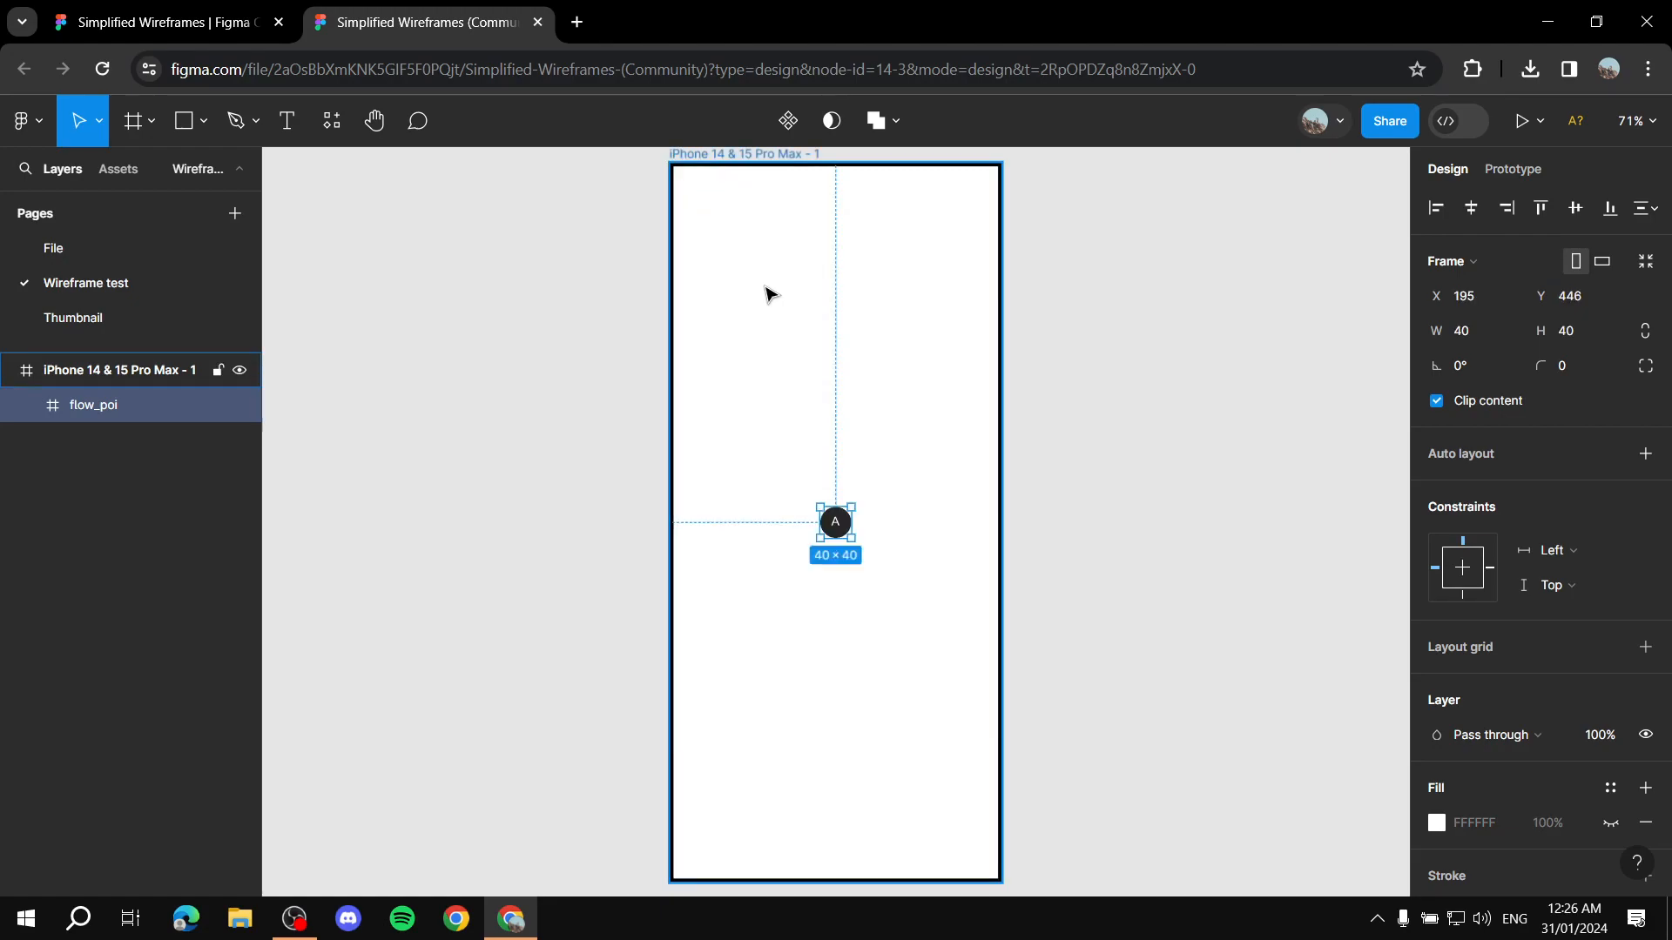
Move the "A" circle to the upper-left corner of the iPhone frame, keeping its size
{"action": "left_click_drag", "start_coordinate": [833, 516], "coordinate": [711, 207]}
{"action": "left_click", "coordinate": [592, 331]}
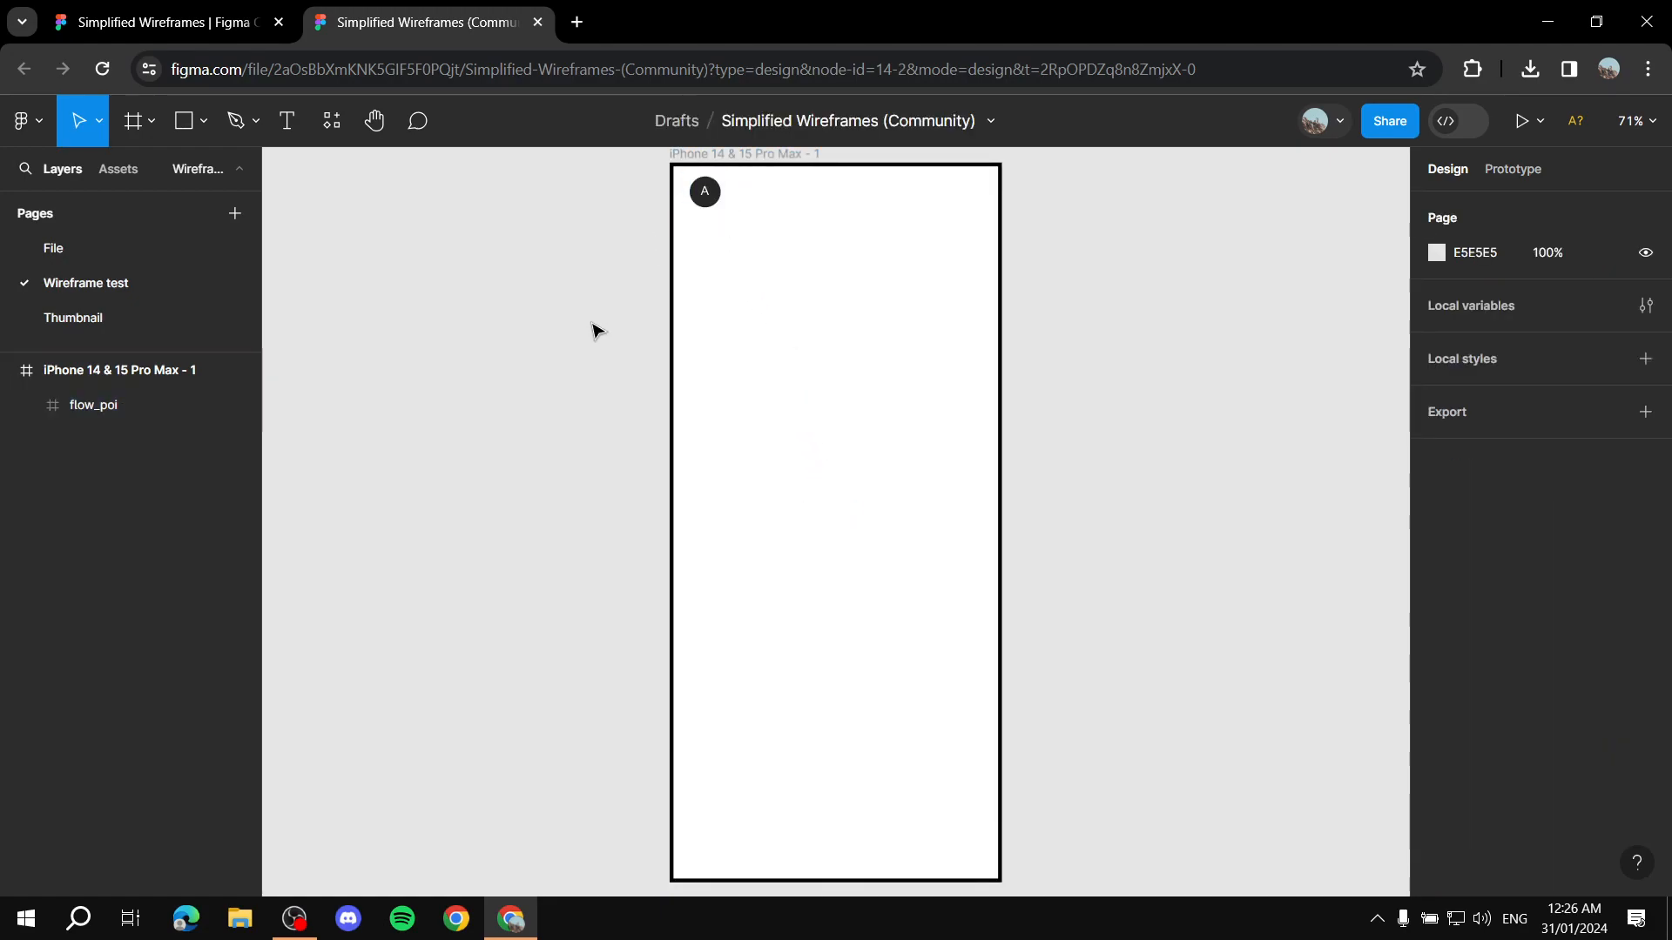
{"action": "left_click", "coordinate": [174, 22]}
{"action": "left_click", "coordinate": [445, 7]}
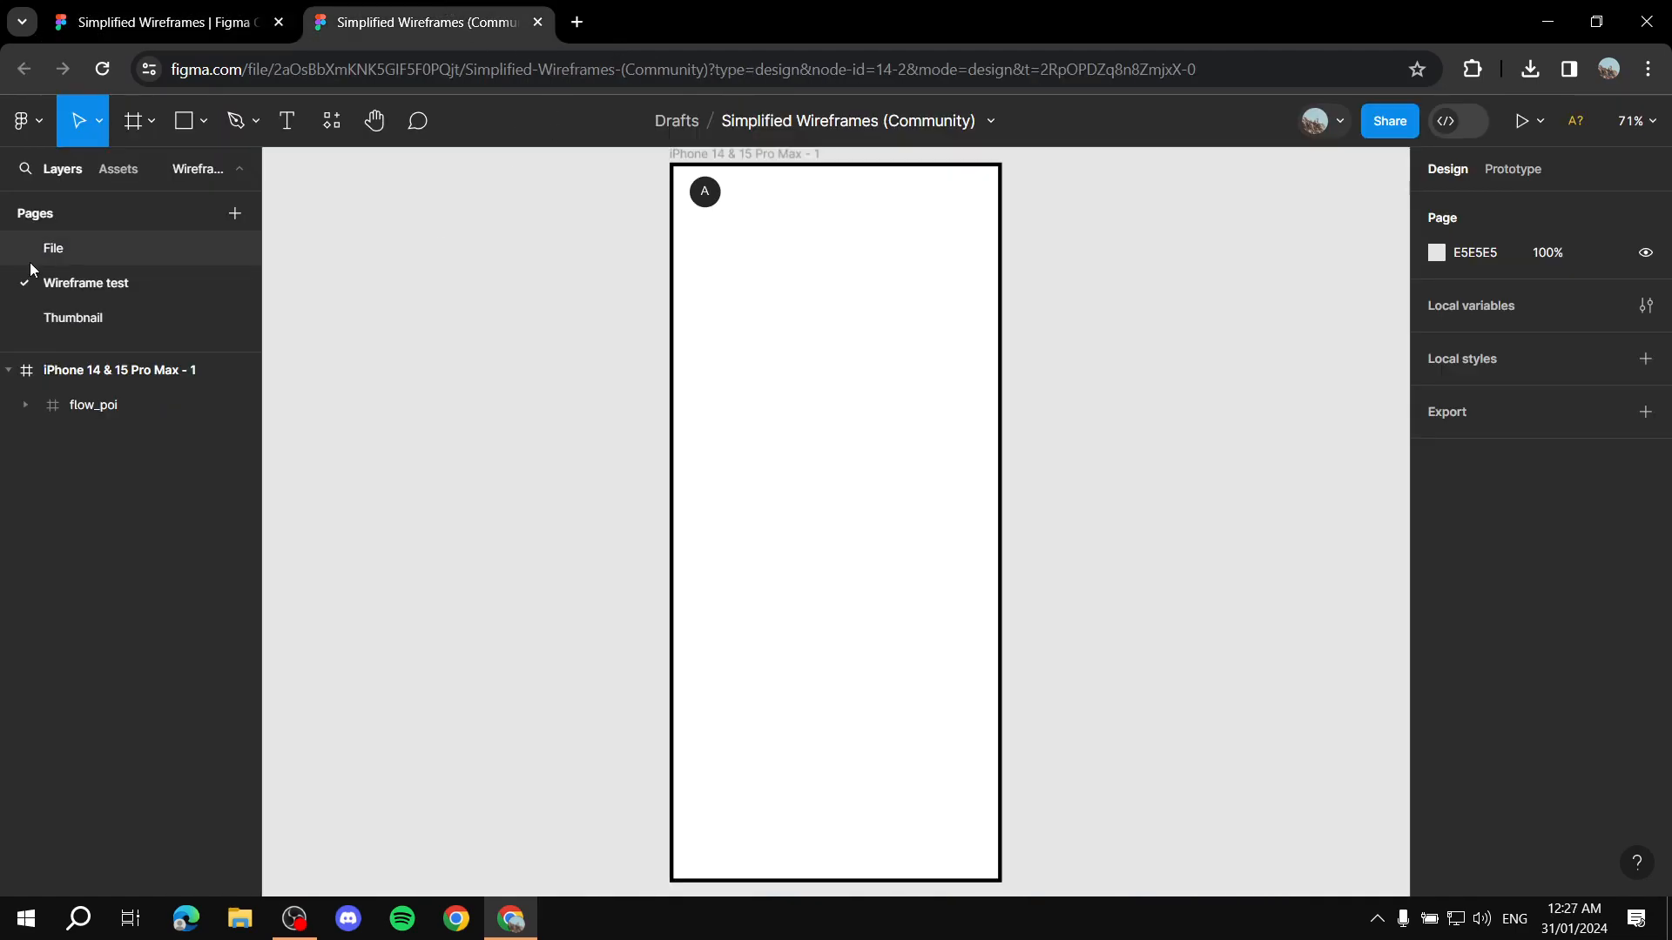
Copy the blue Action button component (flow_action) from the kit's File page
{"action": "left_click", "coordinate": [82, 251]}
{"action": "scroll", "coordinate": [906, 553], "scroll_direction": "up", "scroll_amount": 1}
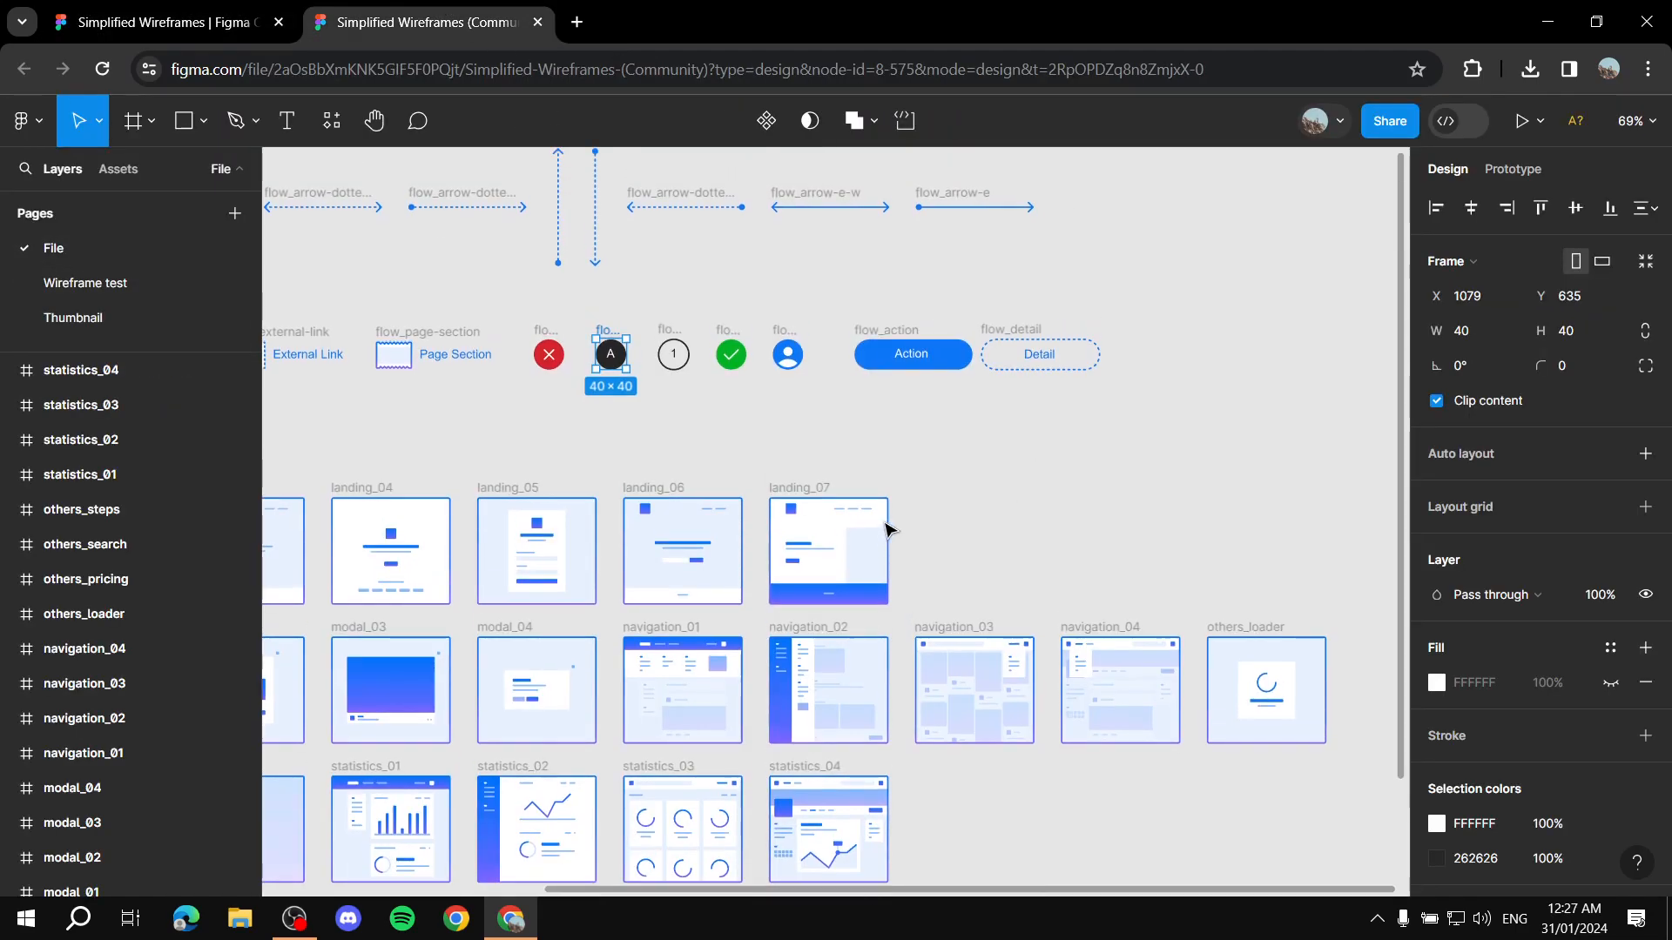
{"action": "key", "text": "Escape"}
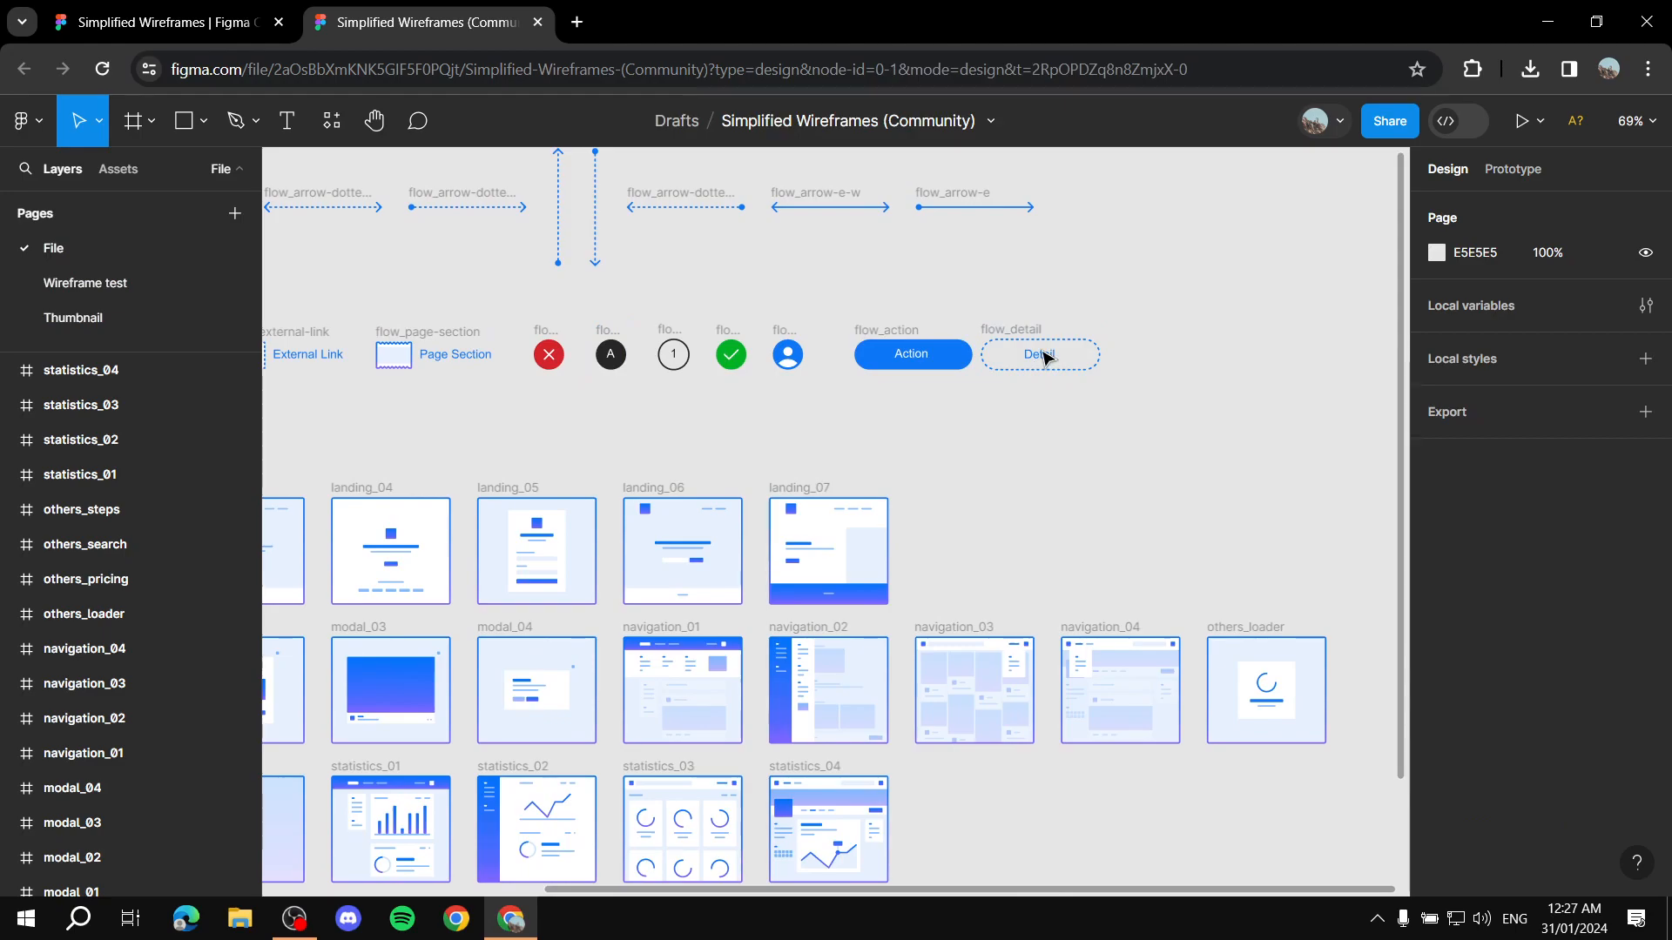
{"action": "left_click", "coordinate": [925, 345]}
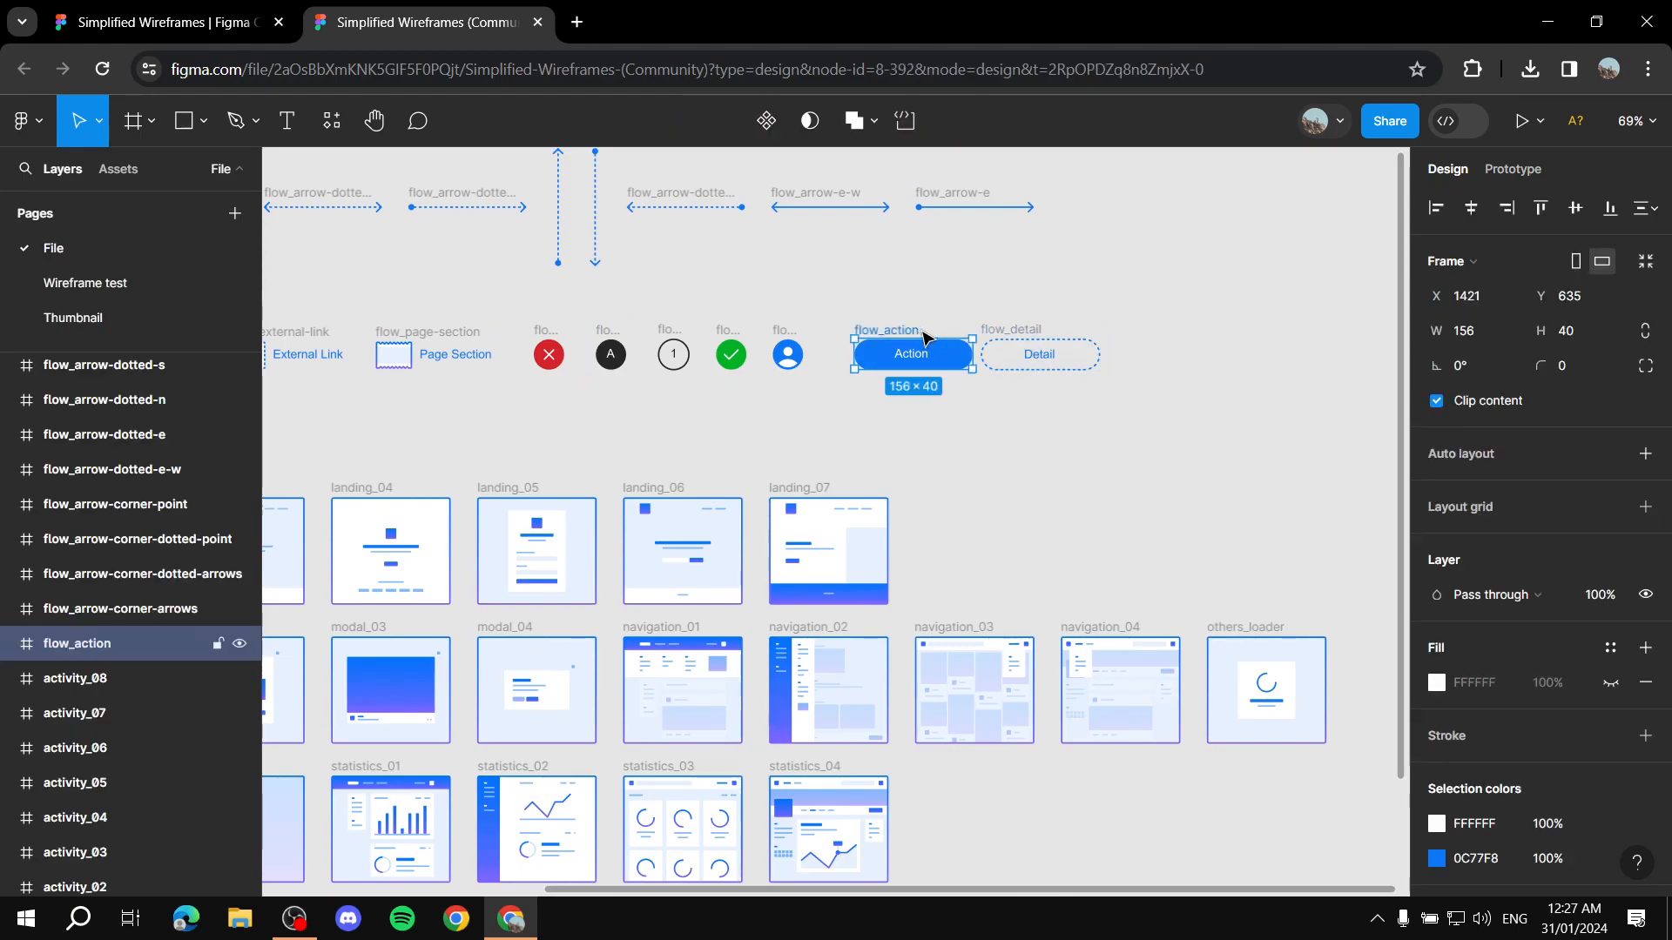
{"action": "key", "text": "Escape"}
{"action": "left_click", "coordinate": [932, 348]}
{"action": "right_click", "coordinate": [916, 332]}
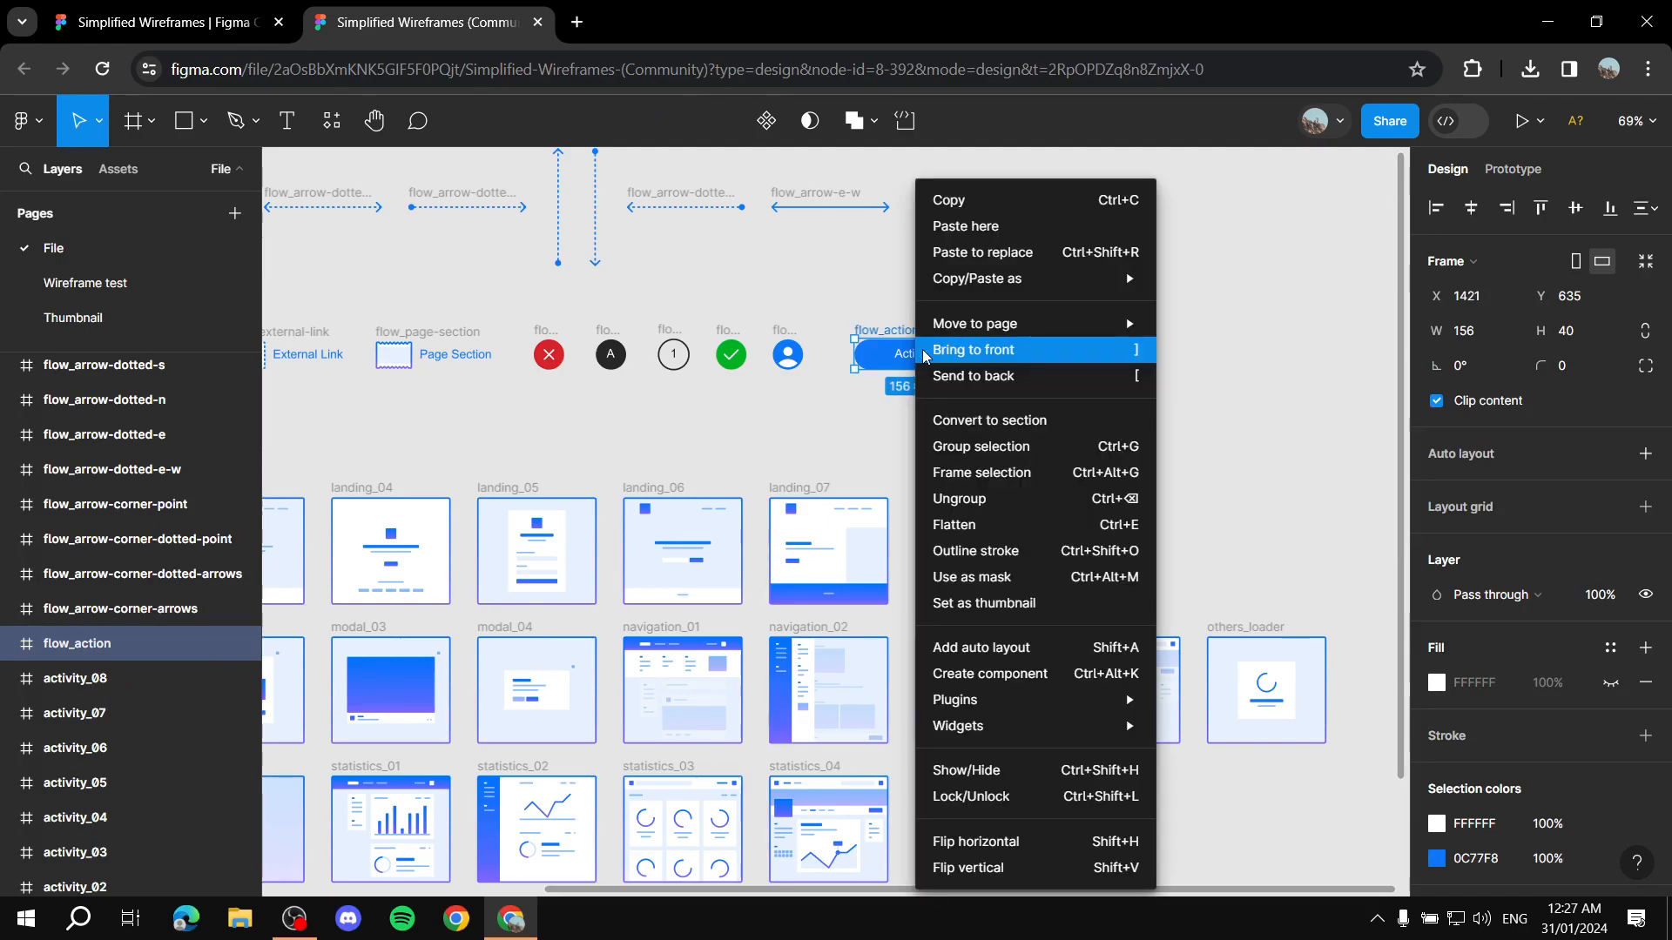
{"action": "left_click", "coordinate": [1010, 209]}
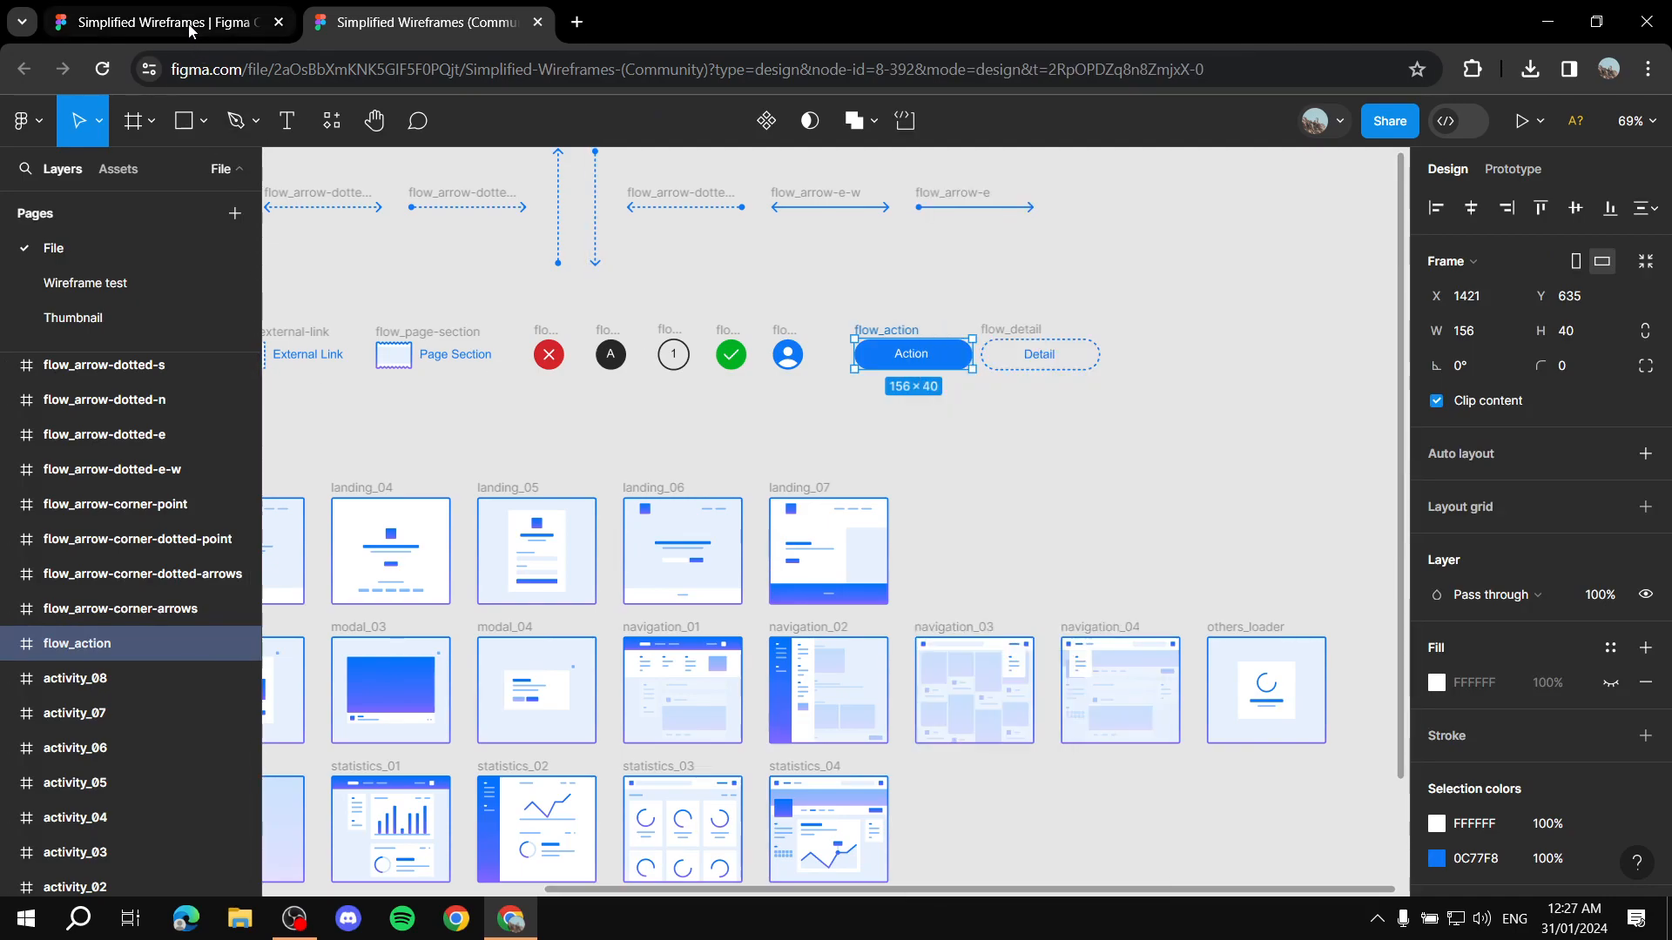
Paste the Action button into the iPhone frame on the Wireframe test page and place it near the middle, at about X 120, Y 478
{"action": "left_click", "coordinate": [86, 283]}
{"action": "left_click", "coordinate": [870, 305]}
{"action": "key", "text": "ctrl+v"}
{"action": "left_click_drag", "start_coordinate": [856, 525], "coordinate": [772, 343]}
{"action": "left_click", "coordinate": [922, 526]}
{"action": "left_click", "coordinate": [813, 504]}
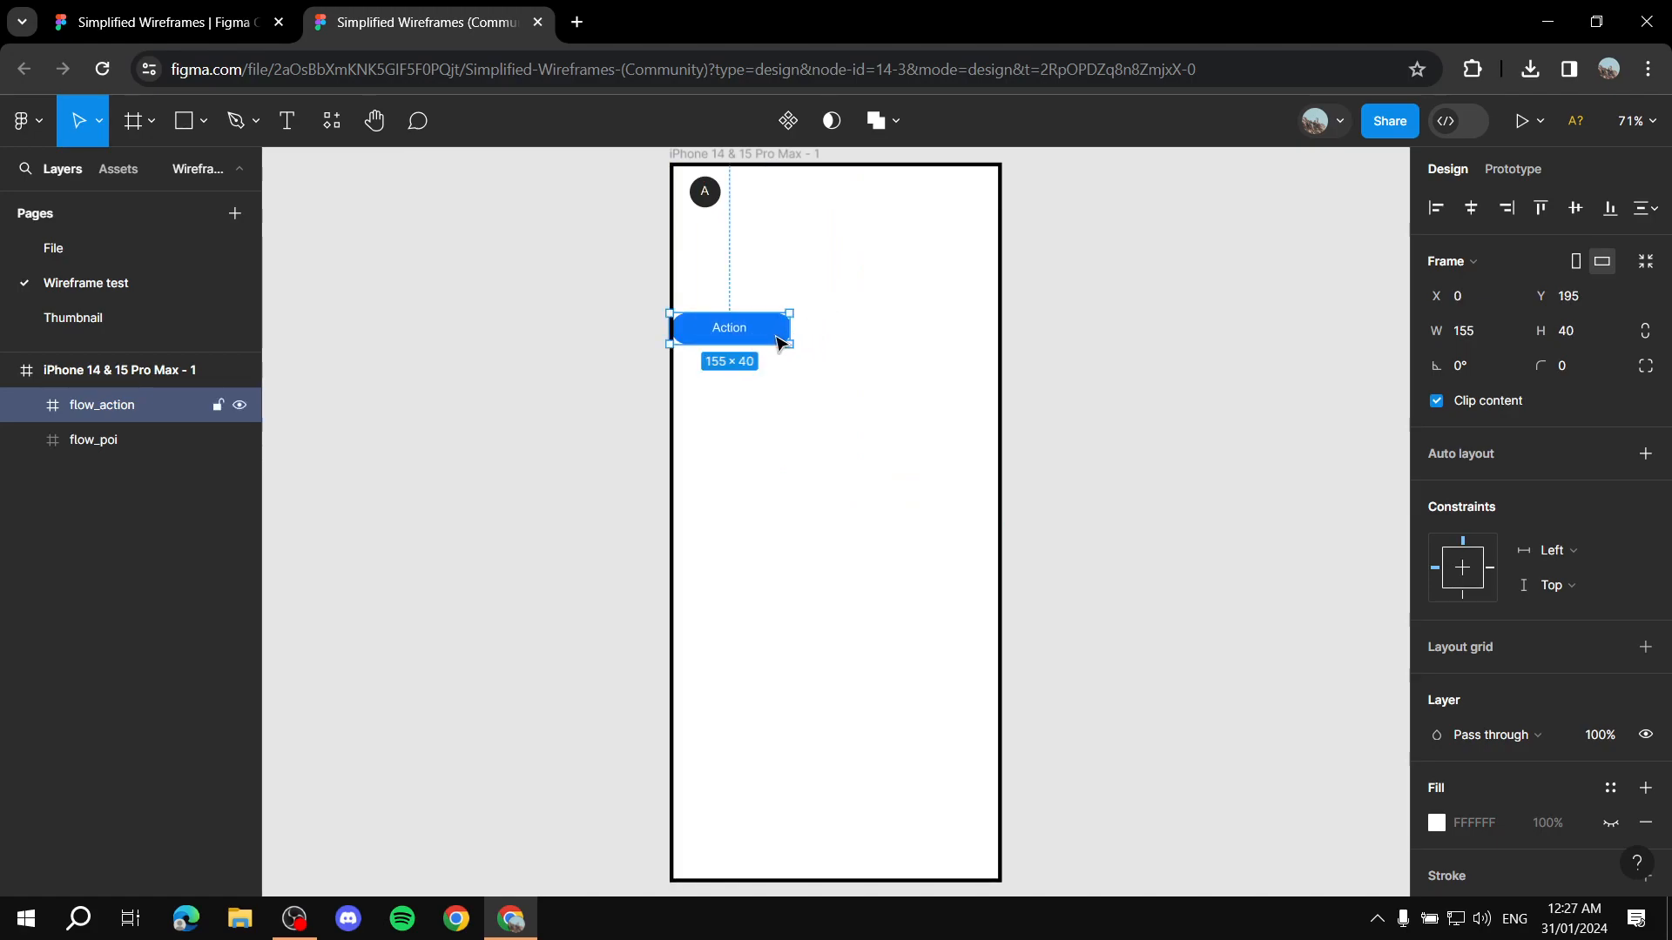
{"action": "left_click_drag", "start_coordinate": [788, 338], "coordinate": [851, 556]}
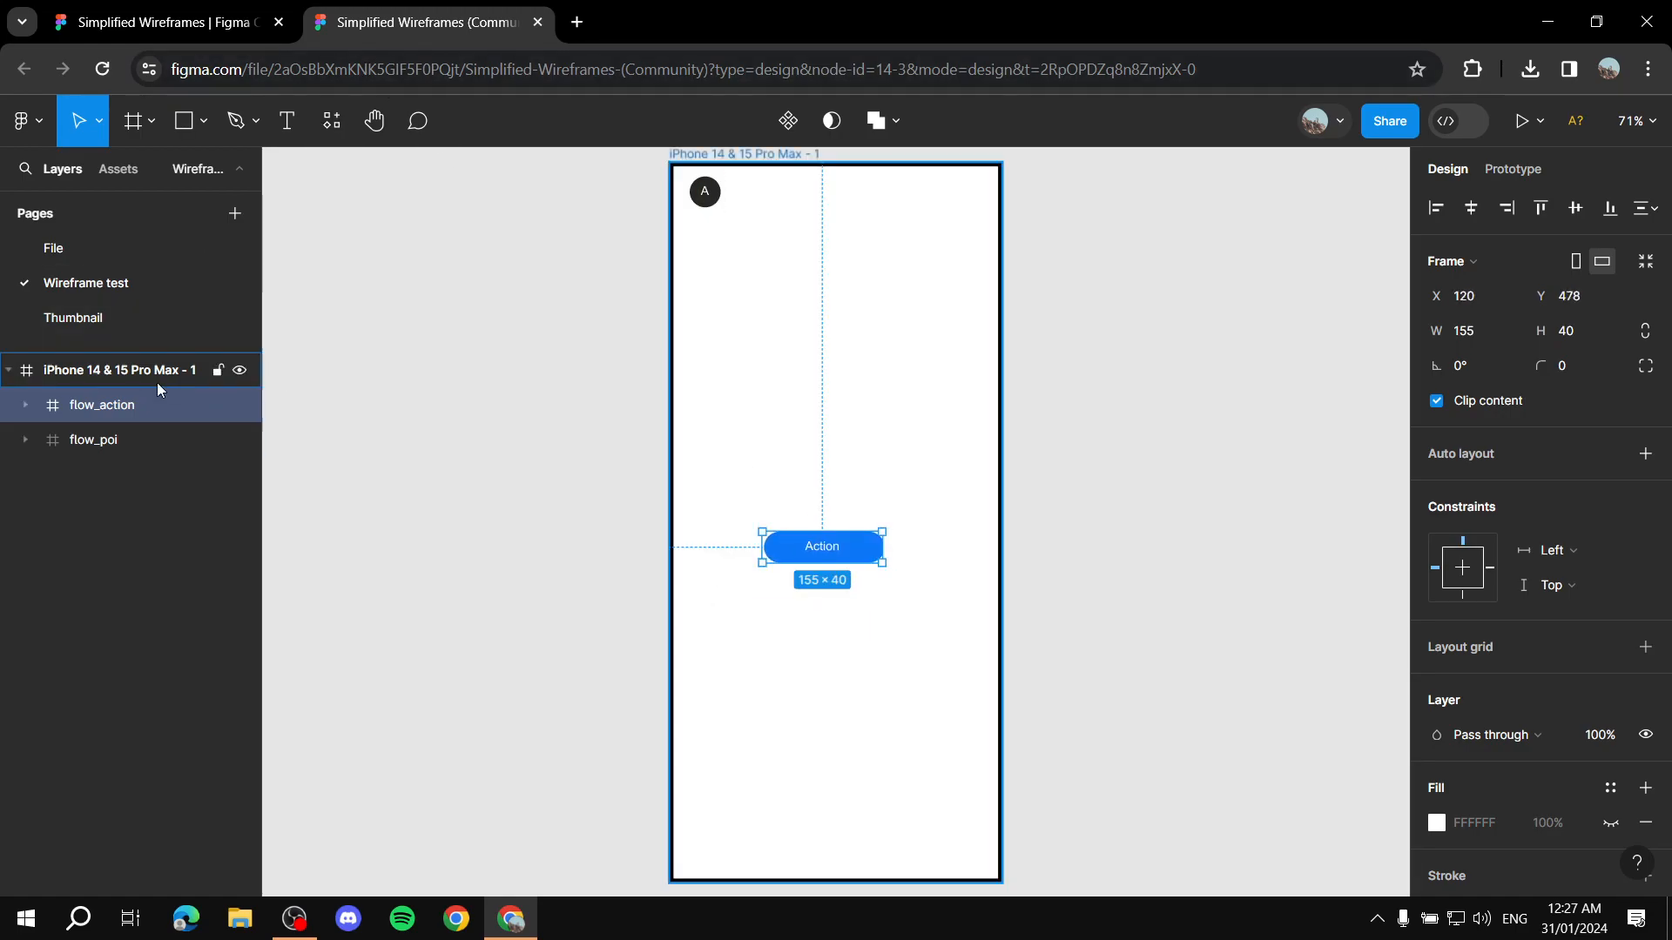
Copy the Page Section component (flow_page-section) from the kit's File page
{"action": "left_click", "coordinate": [101, 242]}
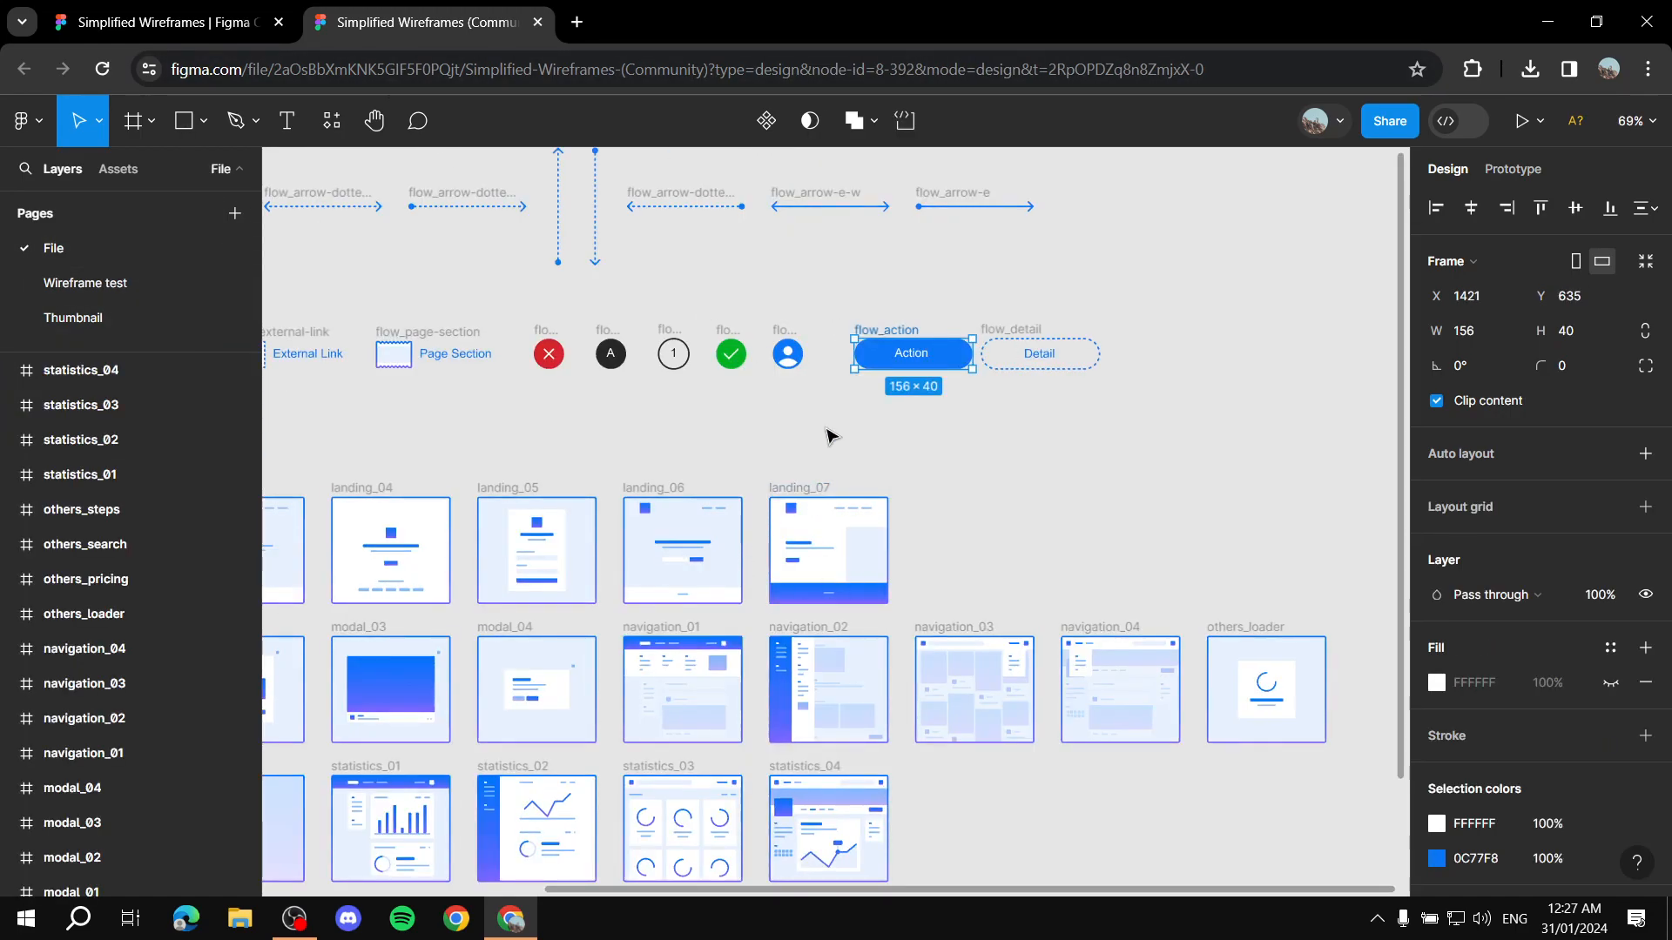
{"action": "scroll", "coordinate": [598, 362], "scroll_direction": "up", "scroll_amount": 3}
{"action": "scroll", "coordinate": [754, 498], "scroll_direction": "down", "scroll_amount": 10}
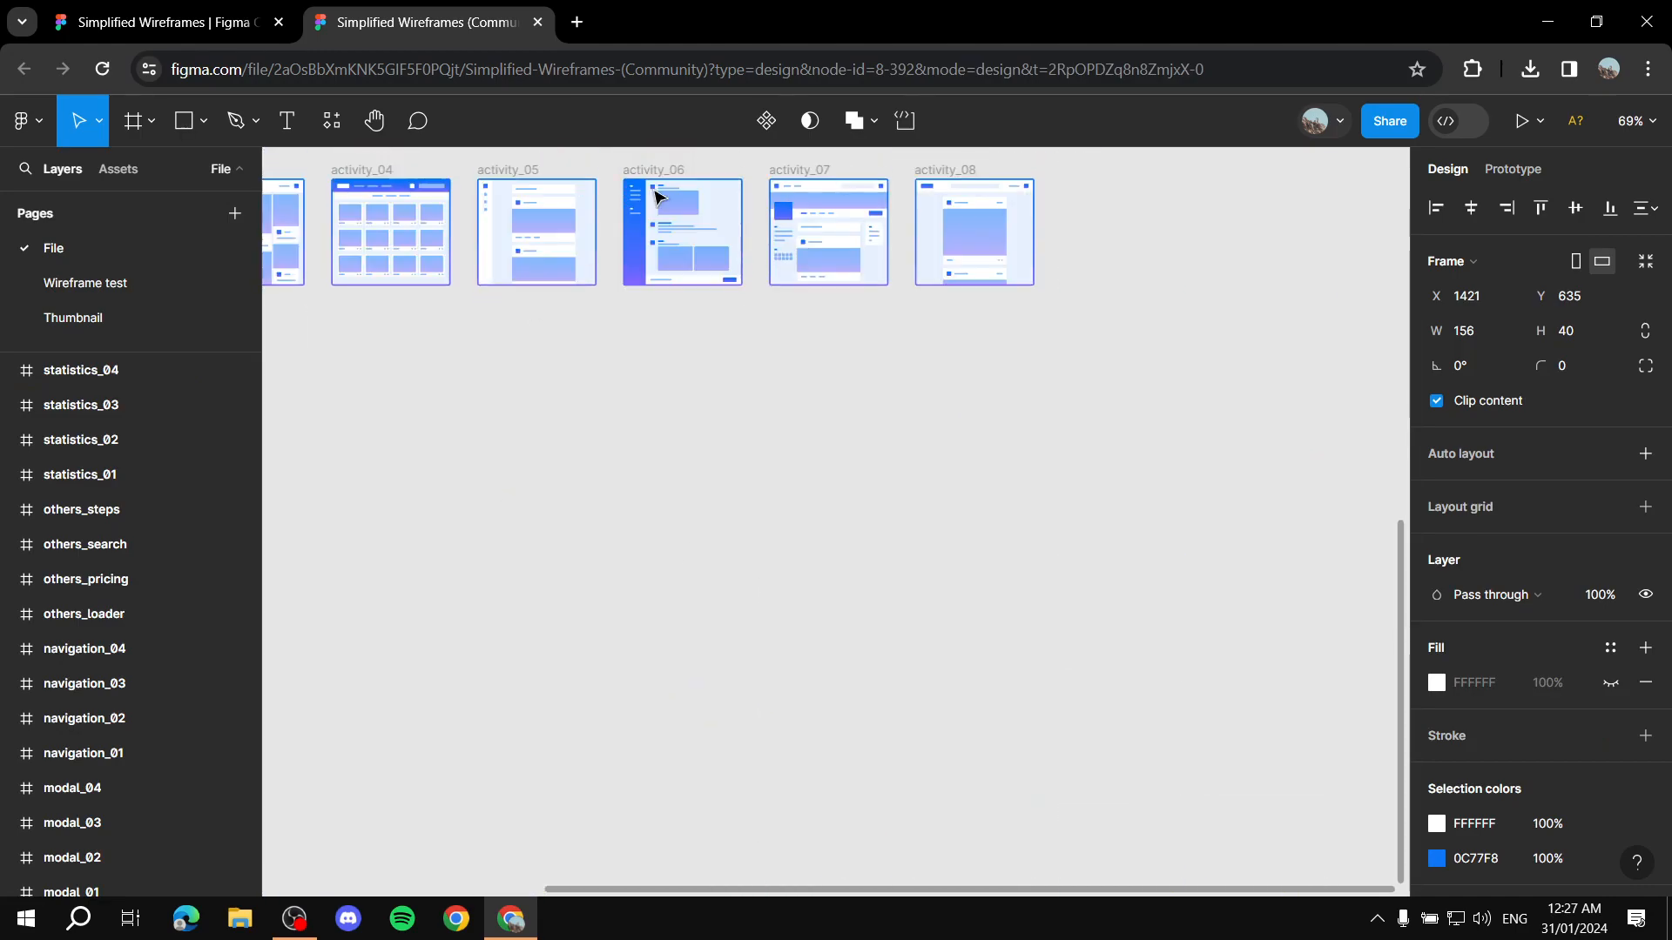
{"action": "scroll", "coordinate": [677, 391], "scroll_direction": "up", "scroll_amount": 7}
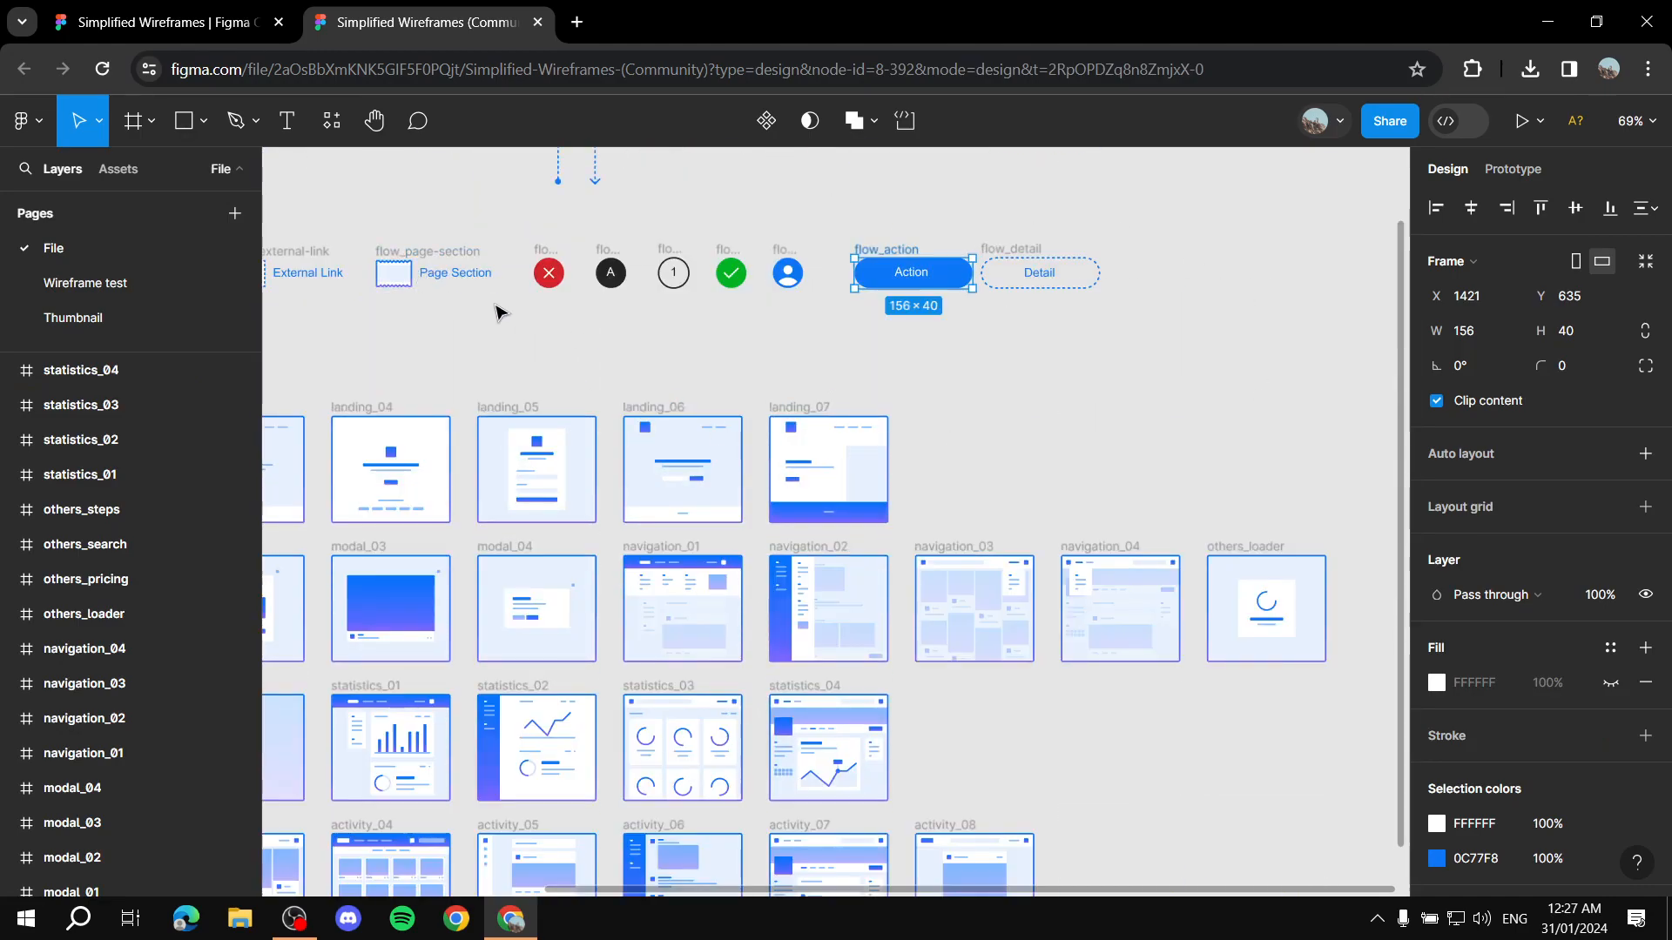
{"action": "left_click", "coordinate": [421, 255]}
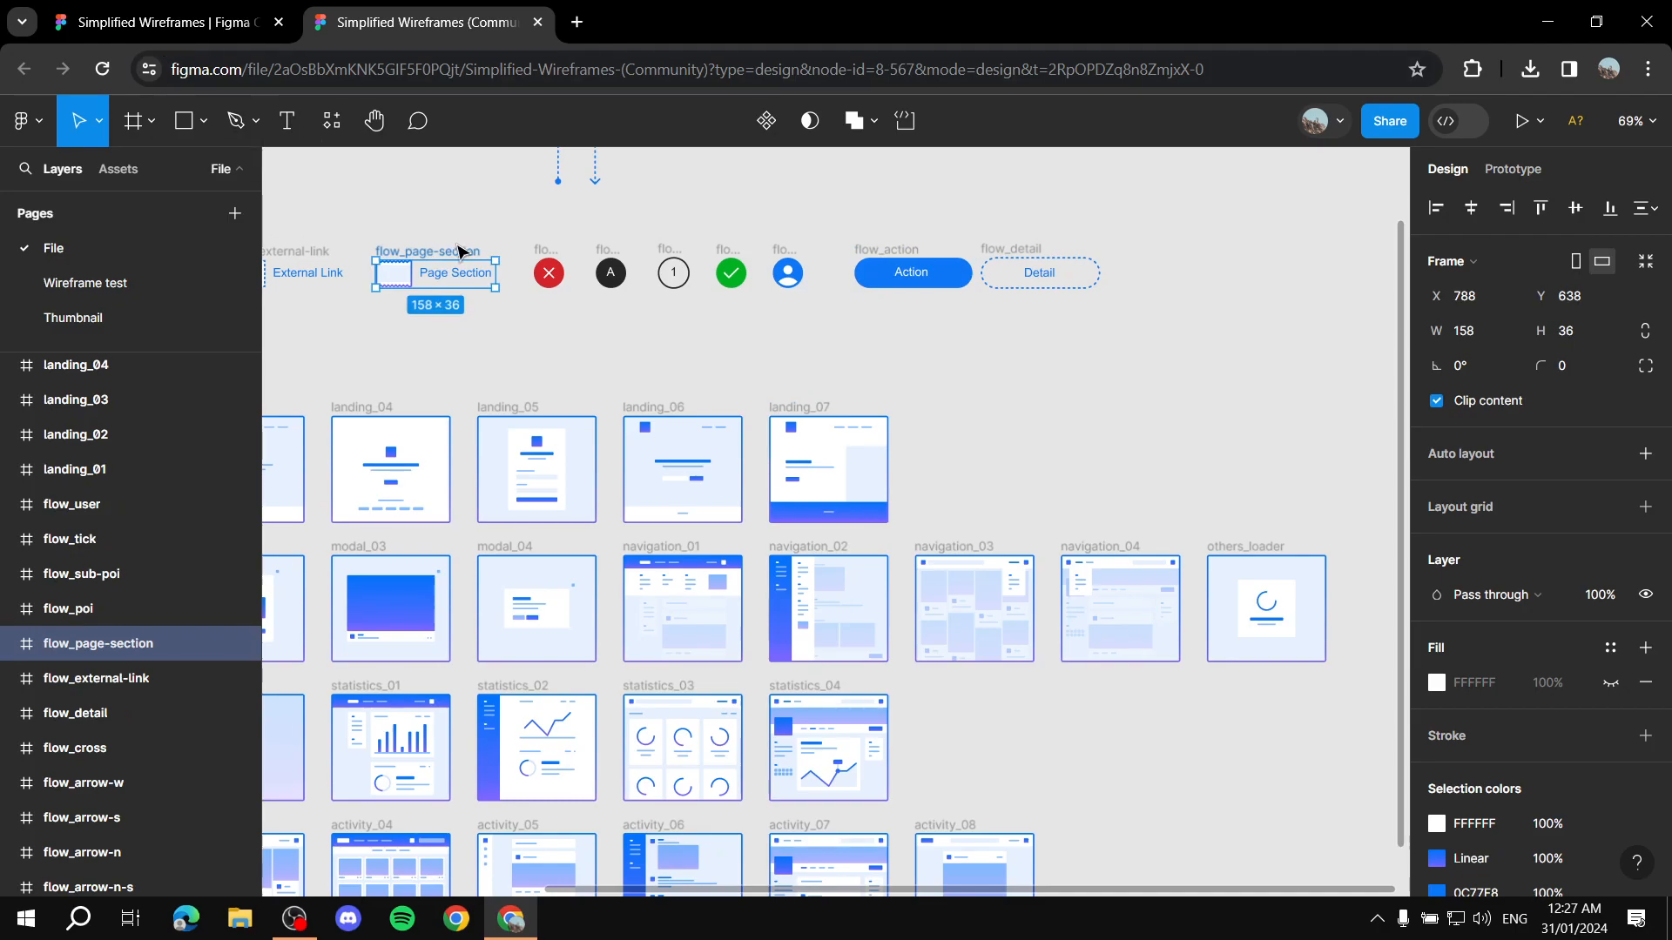
{"action": "right_click", "coordinate": [458, 272]}
{"action": "left_click", "coordinate": [567, 202]}
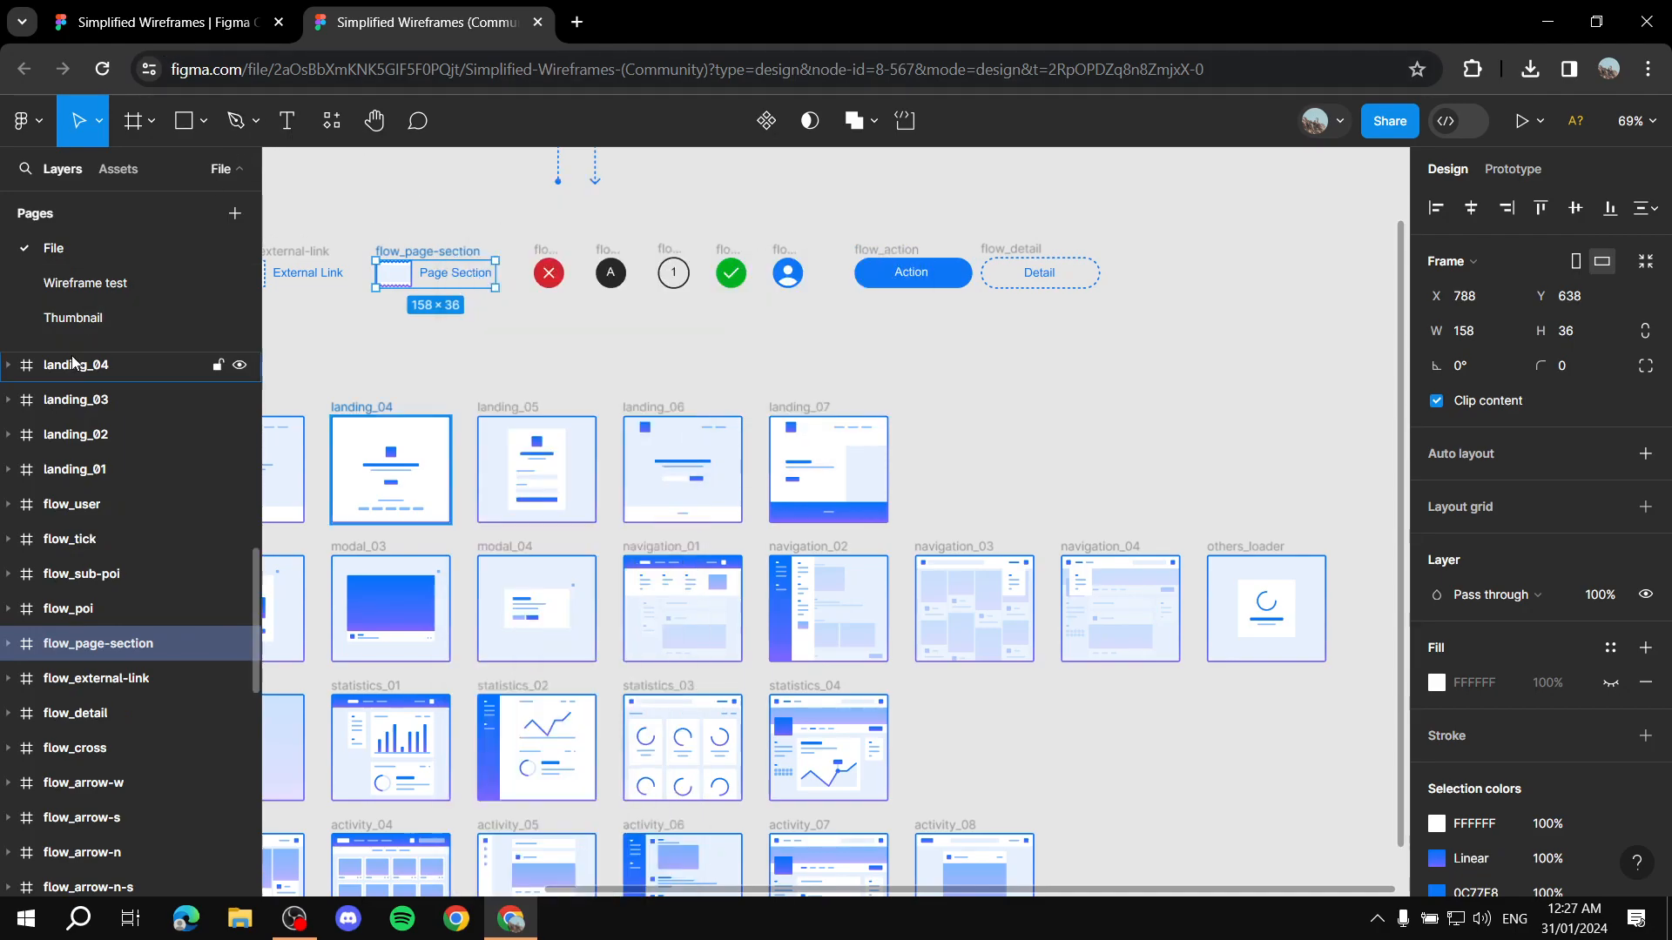
Paste the Page Section component on the Wireframe test page, allowing clipboard access, and place it above the Action button at about X 117, Y 242
{"action": "left_click", "coordinate": [75, 288]}
{"action": "right_click", "coordinate": [857, 334]}
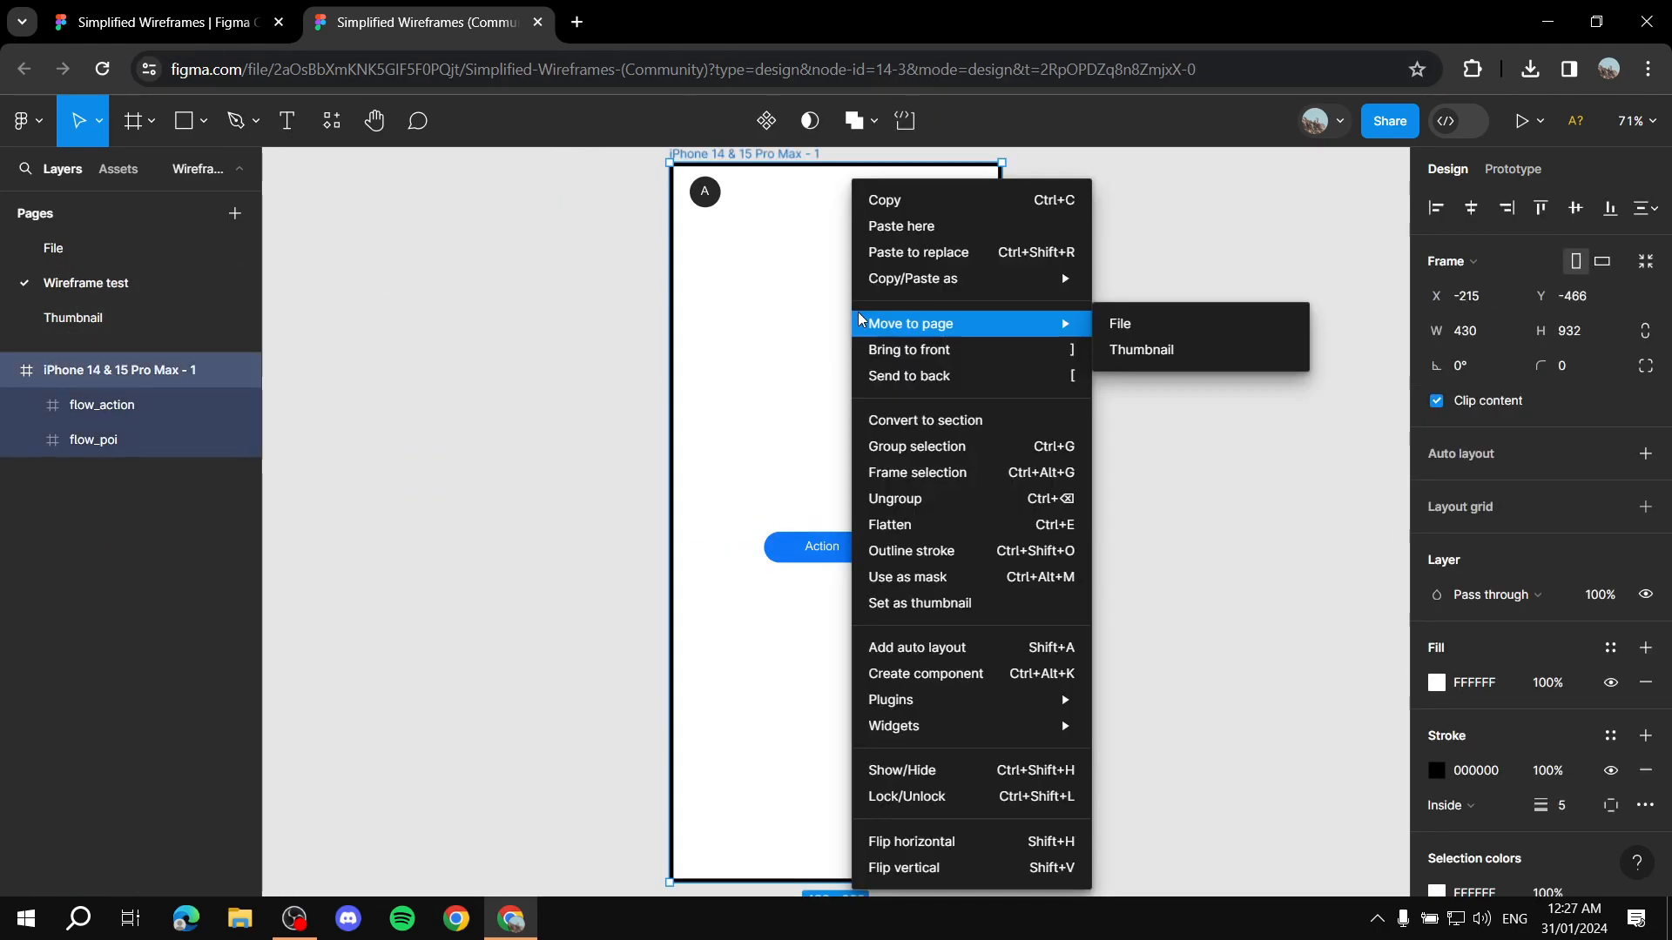
{"action": "left_click", "coordinate": [918, 225]}
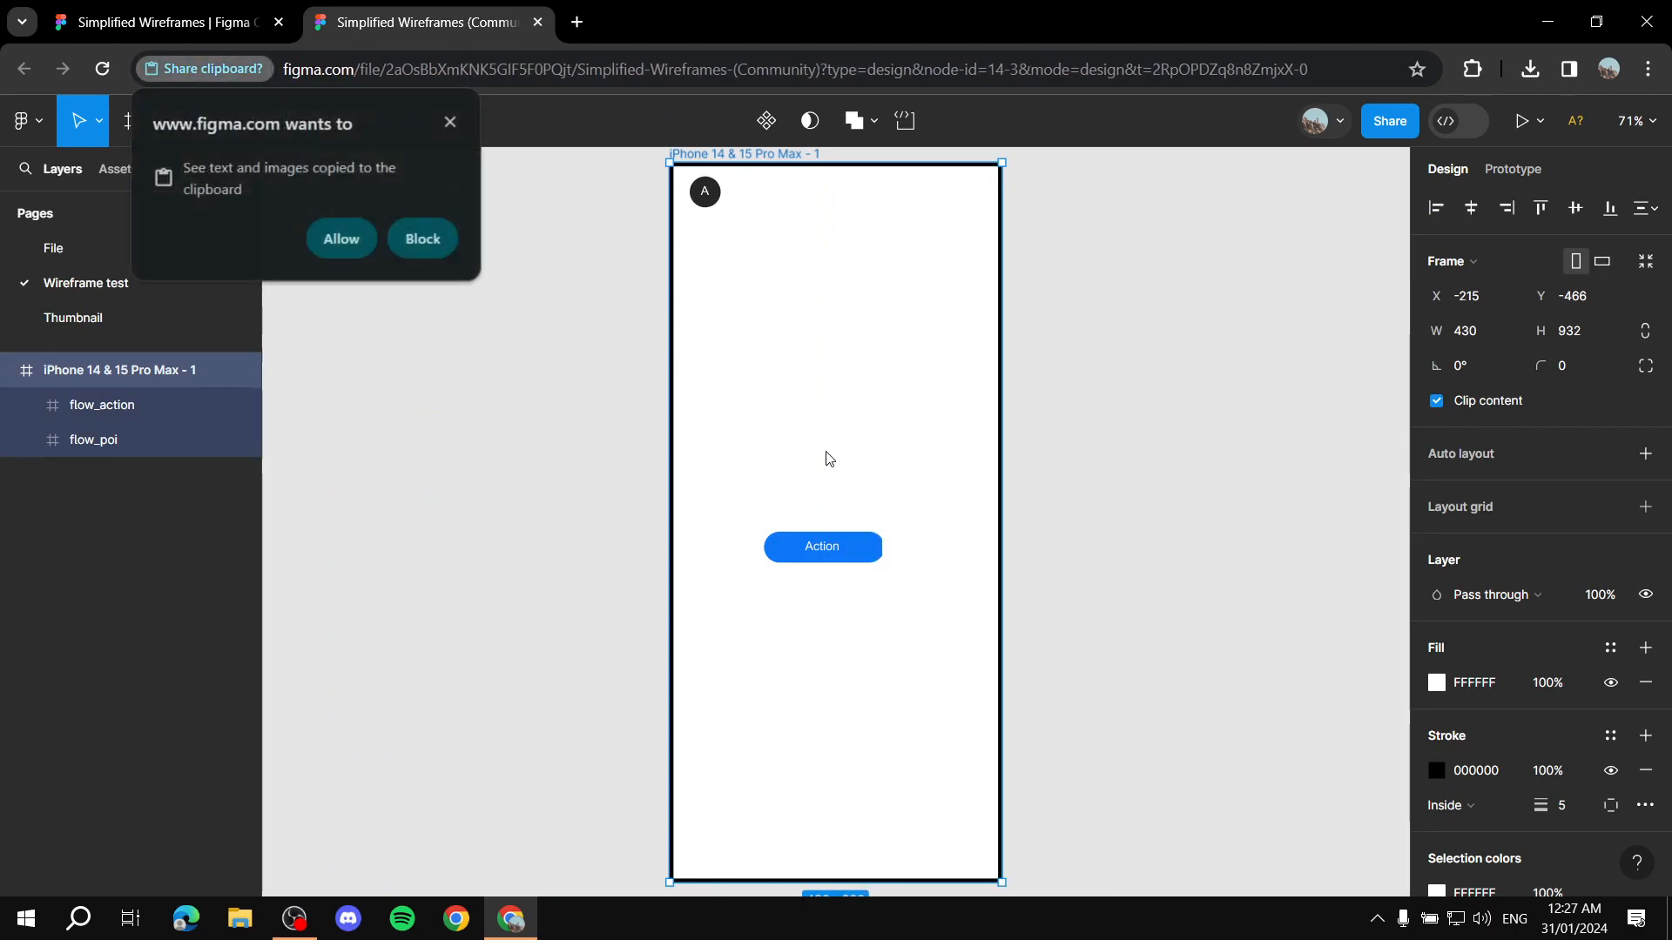
{"action": "left_click", "coordinate": [367, 249]}
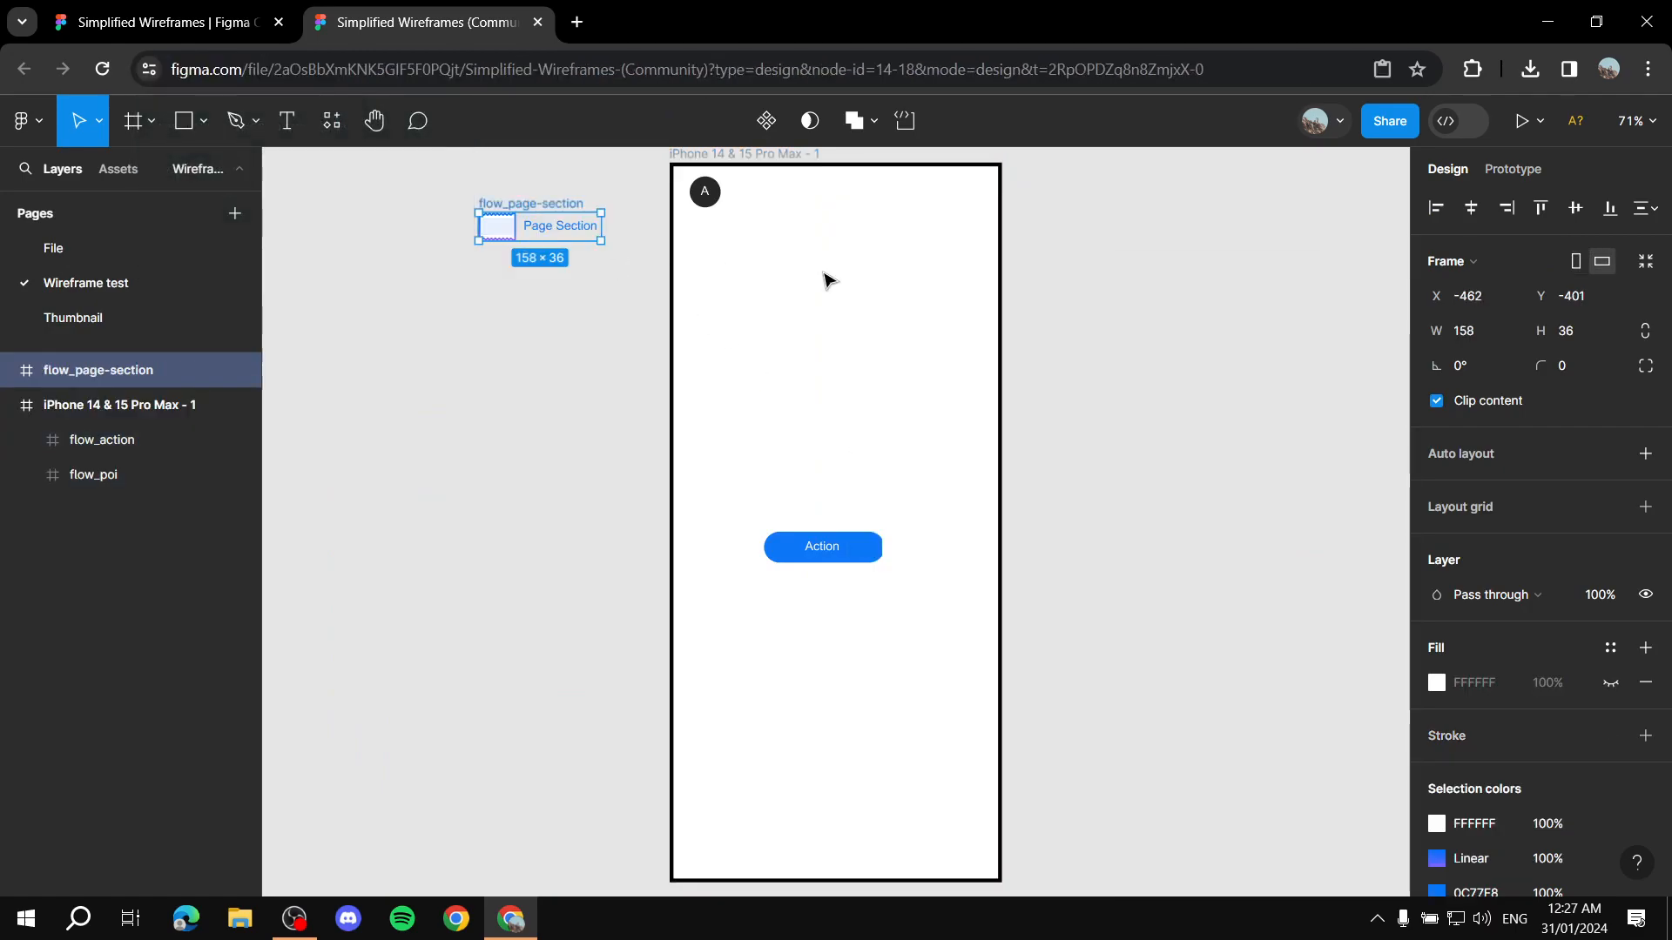
{"action": "left_click_drag", "start_coordinate": [557, 240], "coordinate": [834, 377]}
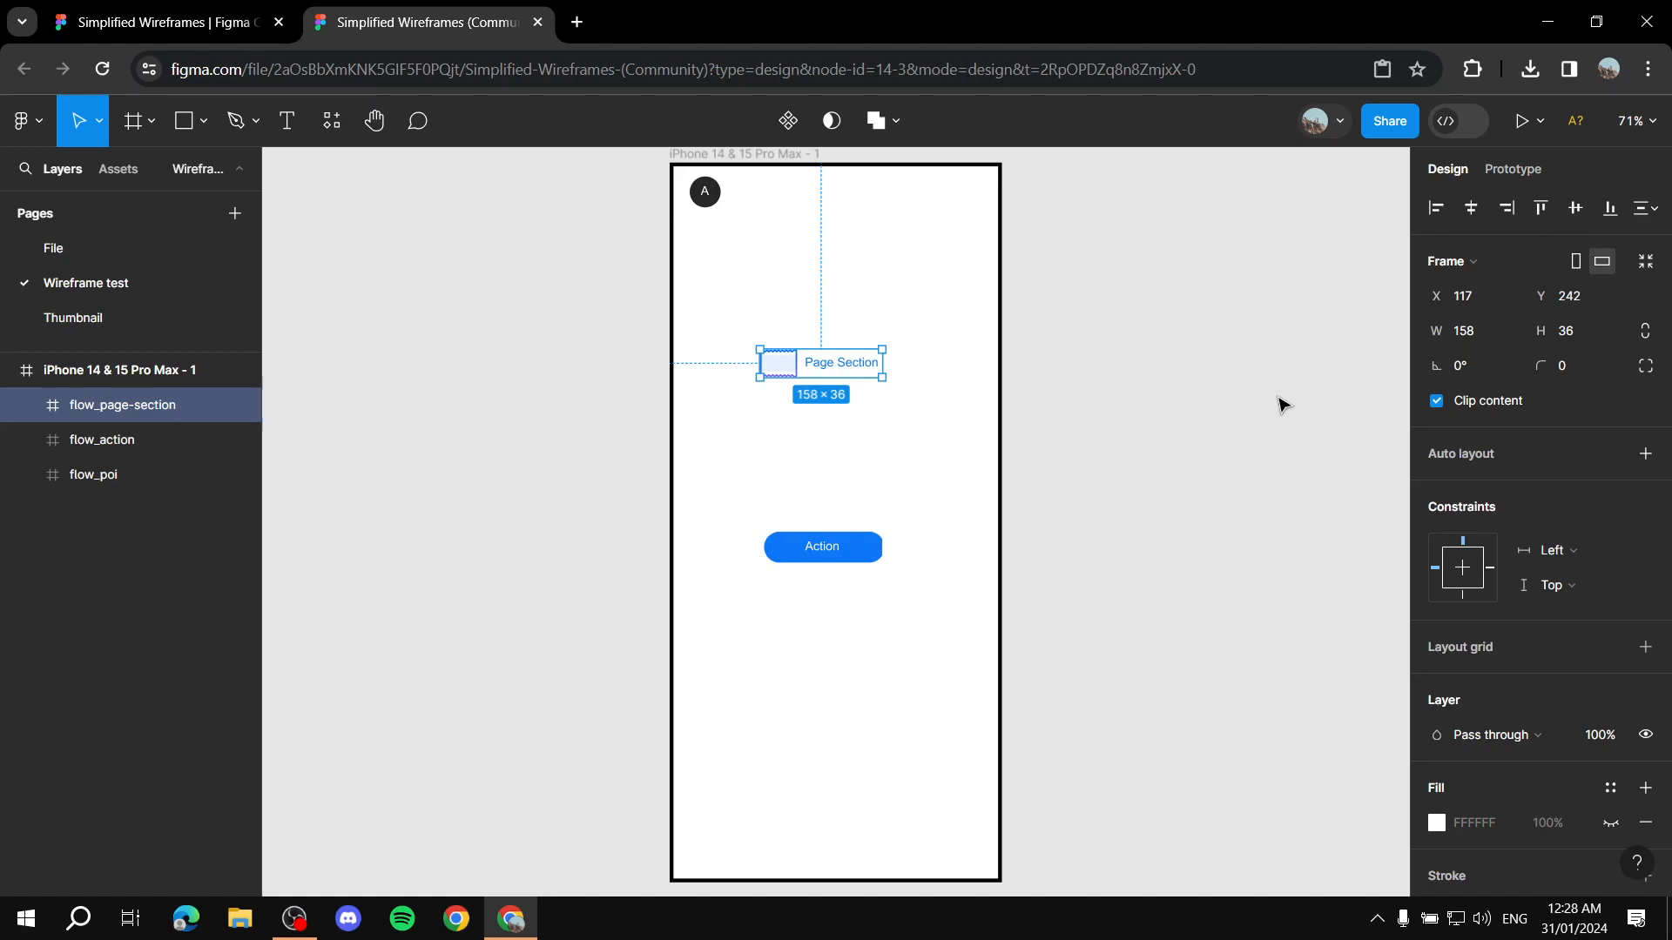
{"action": "left_click", "coordinate": [1165, 433]}
Review the assembled iPhone frame and the remaining kit components on the File page, then return to the Wireframe test page
{"action": "scroll", "coordinate": [1027, 336], "scroll_direction": "down", "scroll_amount": 2}
{"action": "scroll", "coordinate": [394, 446], "scroll_direction": "up", "scroll_amount": 3}
{"action": "scroll", "coordinate": [828, 442], "scroll_direction": "down", "scroll_amount": 3}
{"action": "scroll", "coordinate": [858, 373], "scroll_direction": "up", "scroll_amount": 6}
{"action": "scroll", "coordinate": [645, 339], "scroll_direction": "down", "scroll_amount": 5}
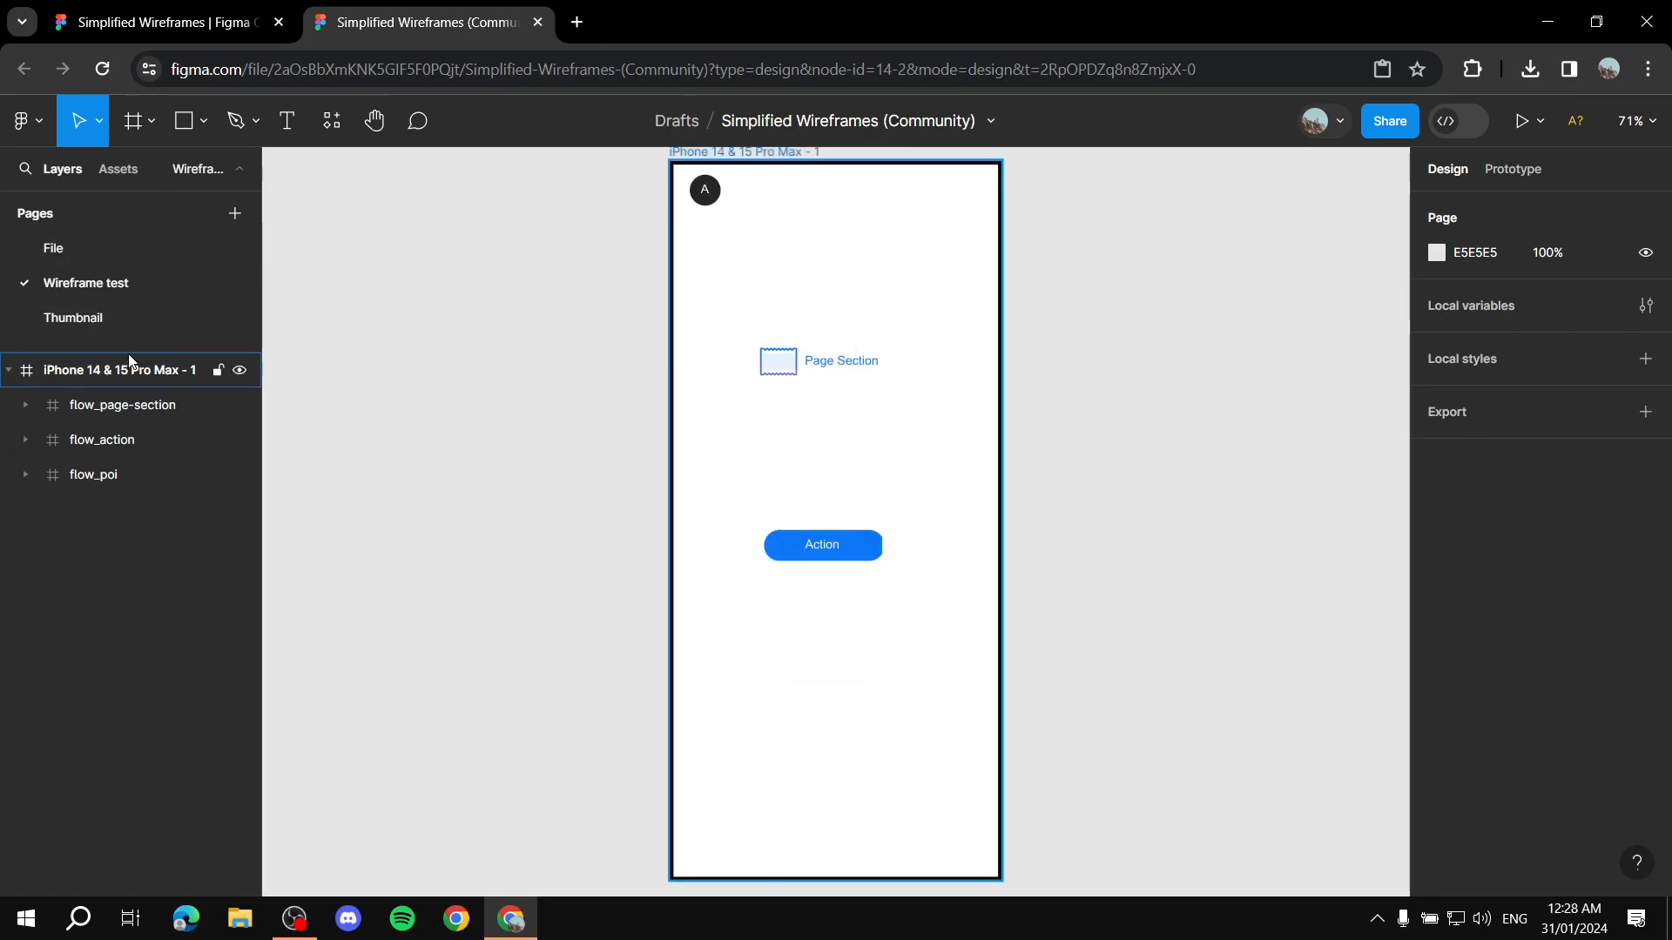
{"action": "left_click", "coordinate": [61, 249]}
{"action": "scroll", "coordinate": [585, 274], "scroll_direction": "up", "scroll_amount": 1}
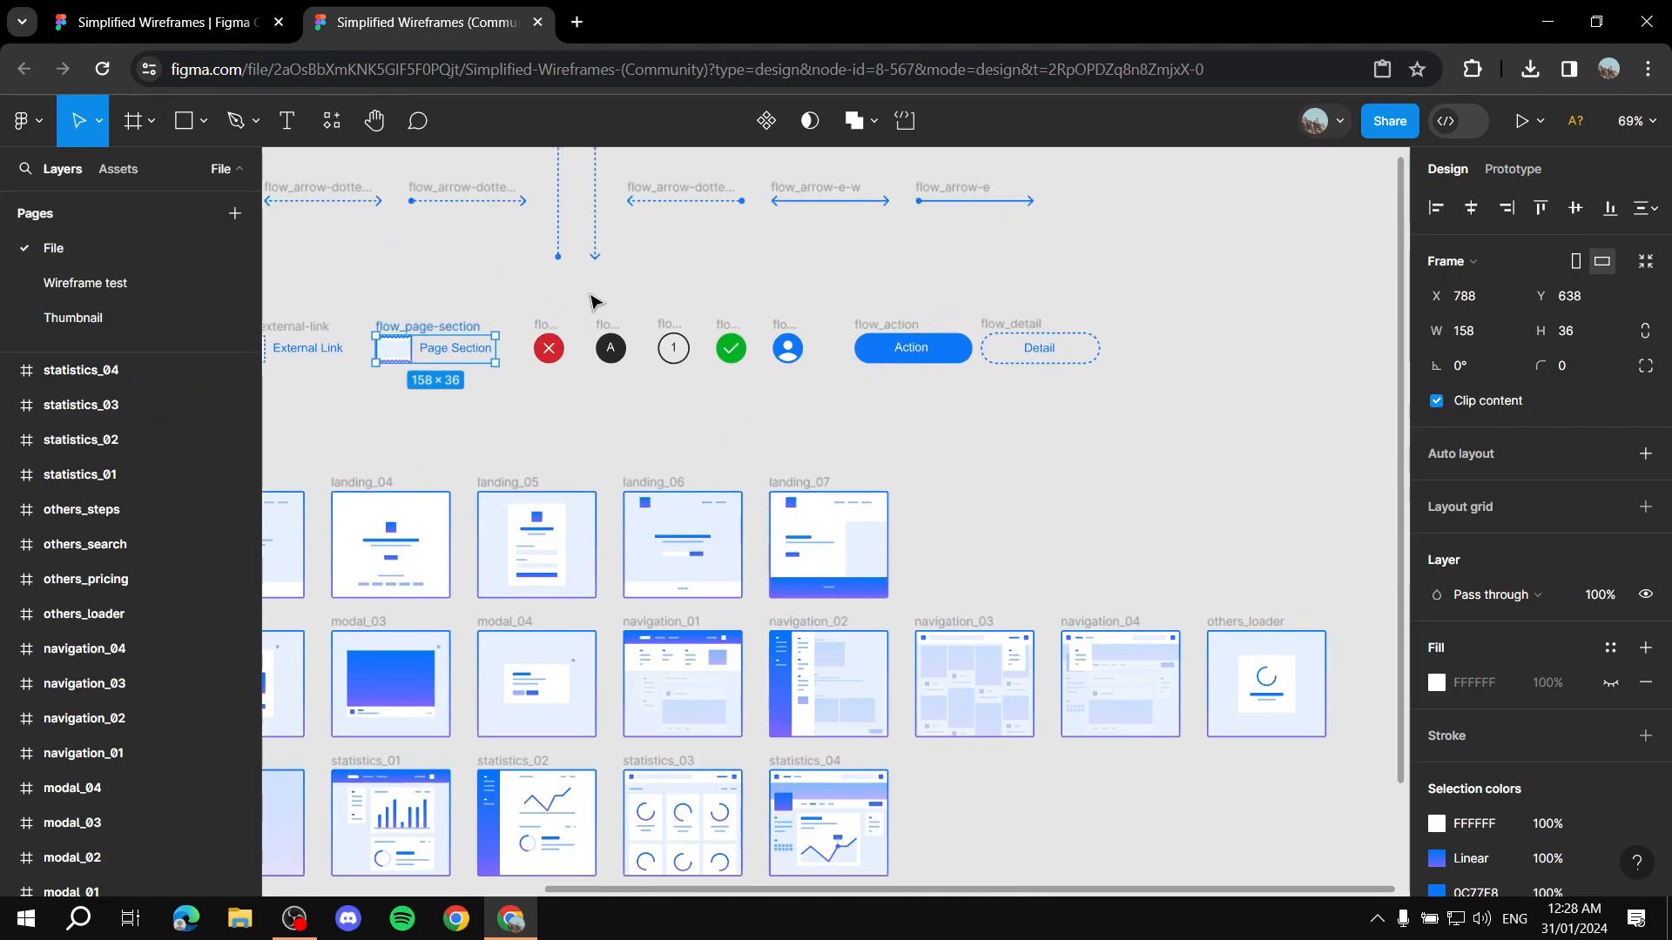
{"action": "scroll", "coordinate": [823, 418], "scroll_direction": "down", "scroll_amount": 6}
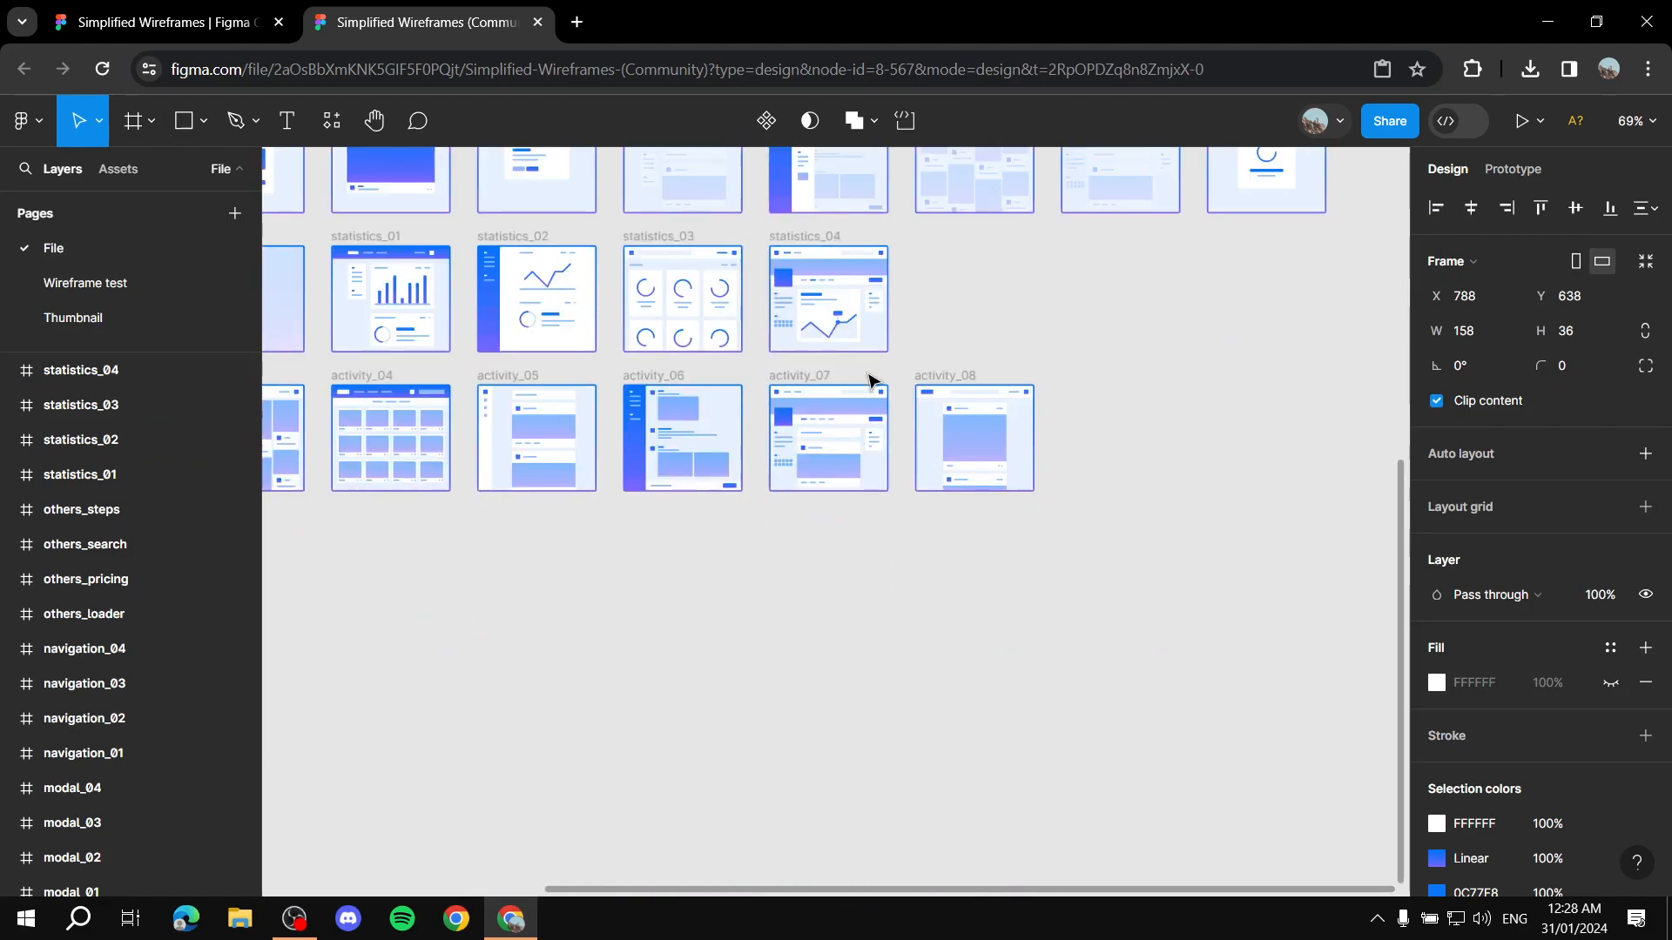
{"action": "scroll", "coordinate": [871, 357], "scroll_direction": "up", "scroll_amount": 6}
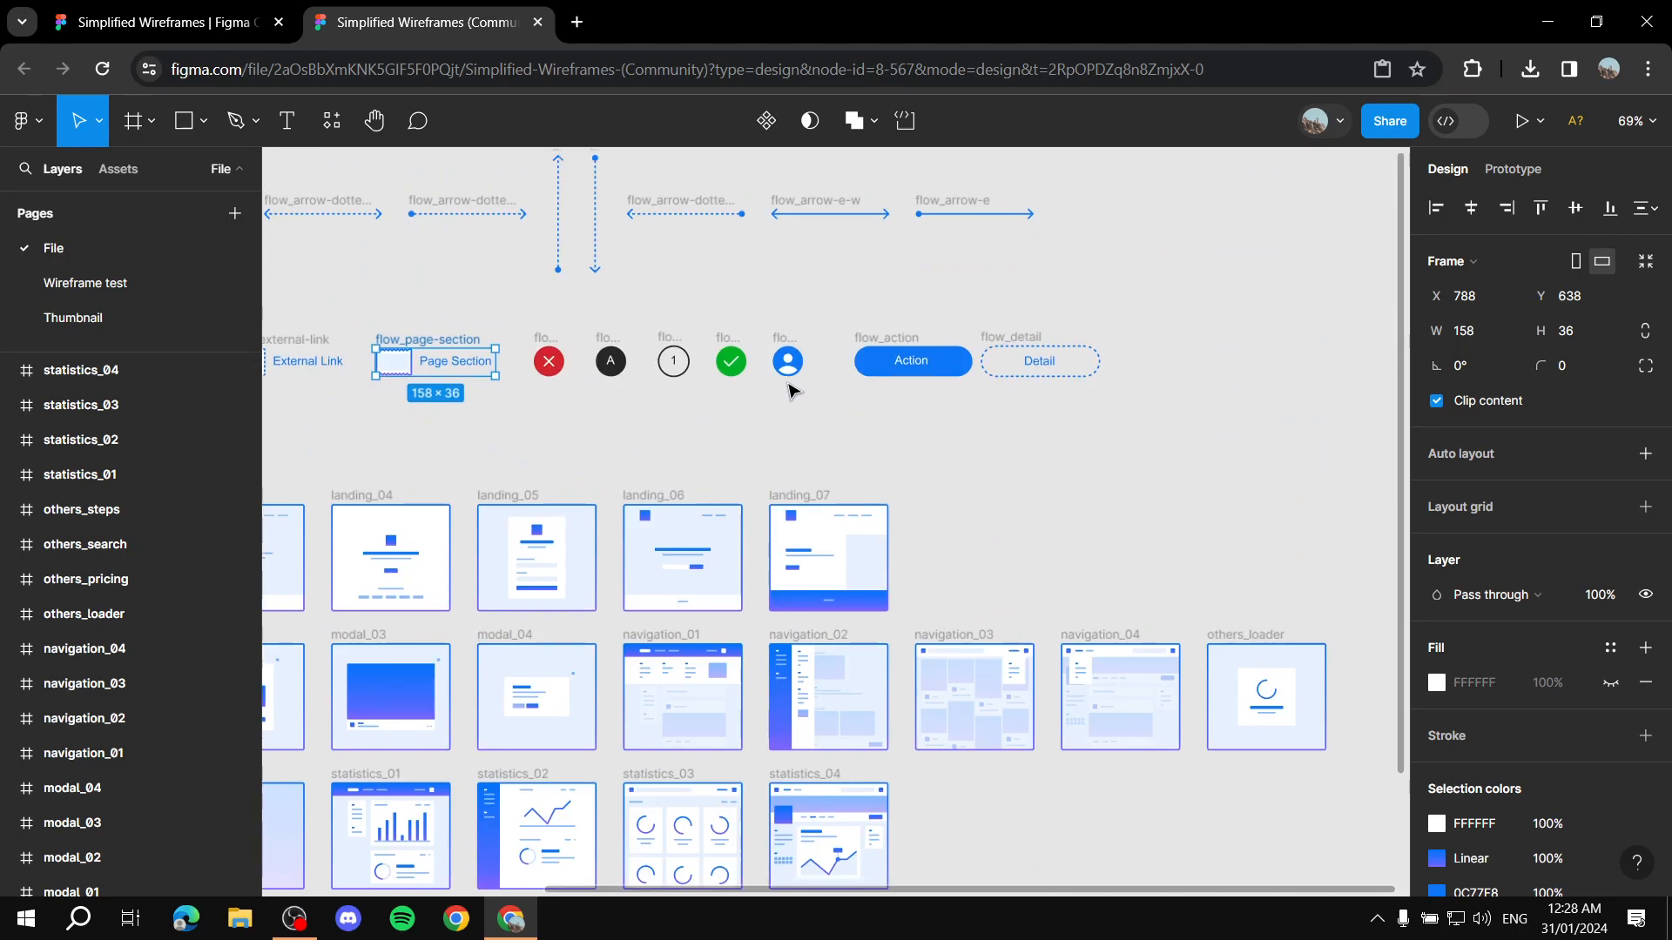
{"action": "scroll", "coordinate": [843, 556], "scroll_direction": "up", "scroll_amount": 5}
{"action": "left_click", "coordinate": [113, 286]}
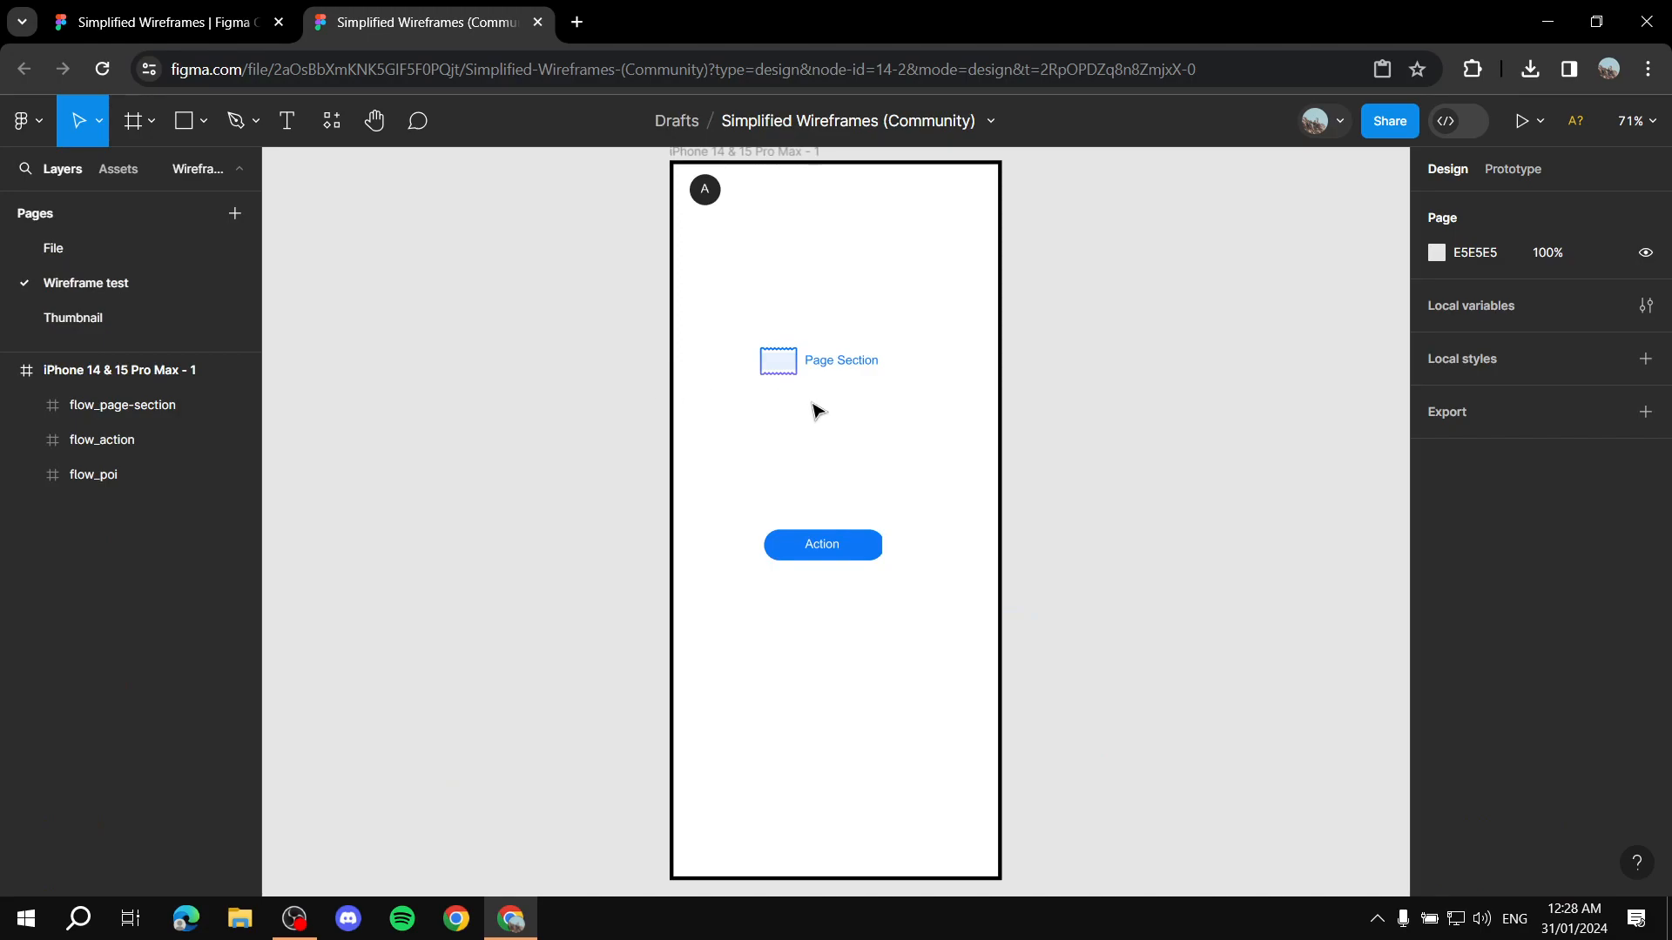